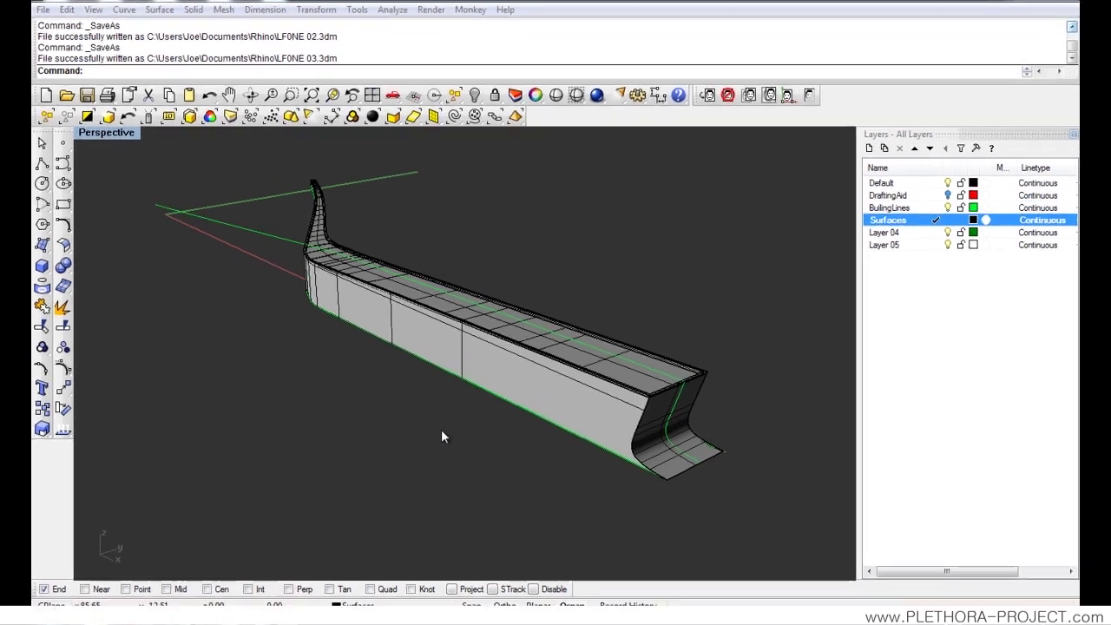
Preview the building model from several angles in Shade mode without its surface wires.
right_drag(449, 403, 525, 315)
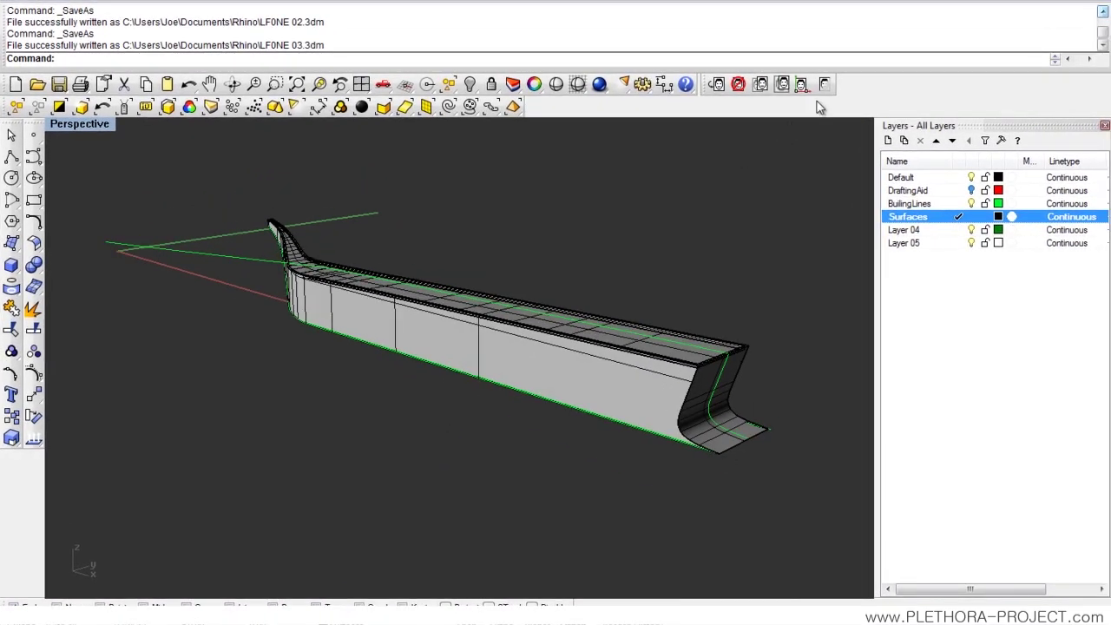
right_drag(461, 290, 431, 308)
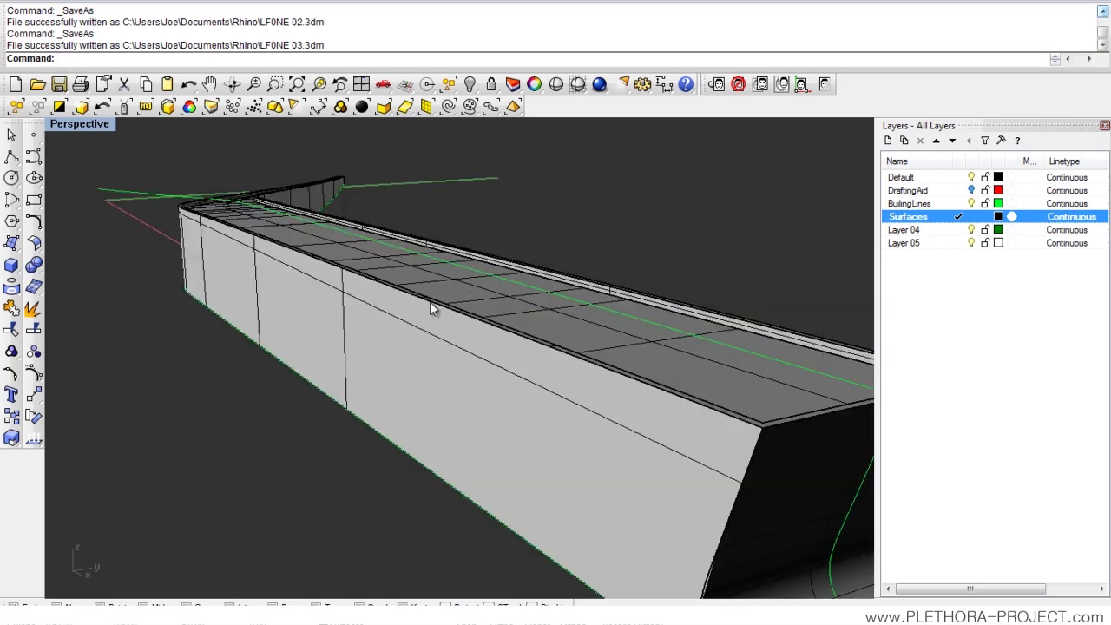
click(556, 85)
right_drag(339, 255, 323, 248)
scroll(323, 248, down, 4)
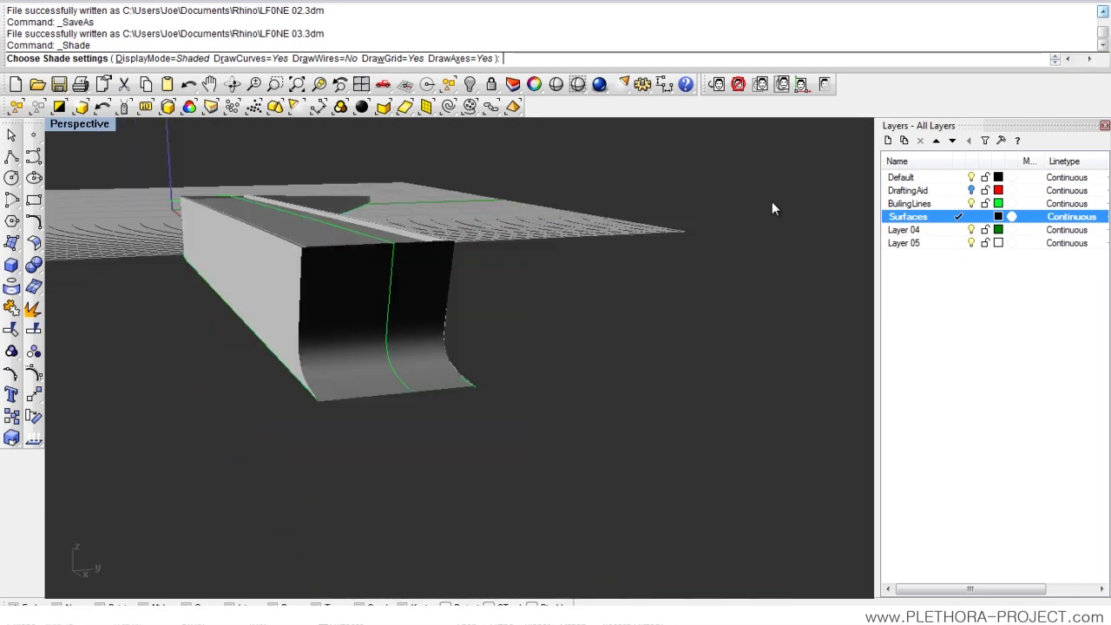
Hide the BuilingLines layer to view the bare surfaces, and return the perspective view to the regular shaded display.
click(957, 204)
click(971, 203)
right_drag(273, 310, 528, 153)
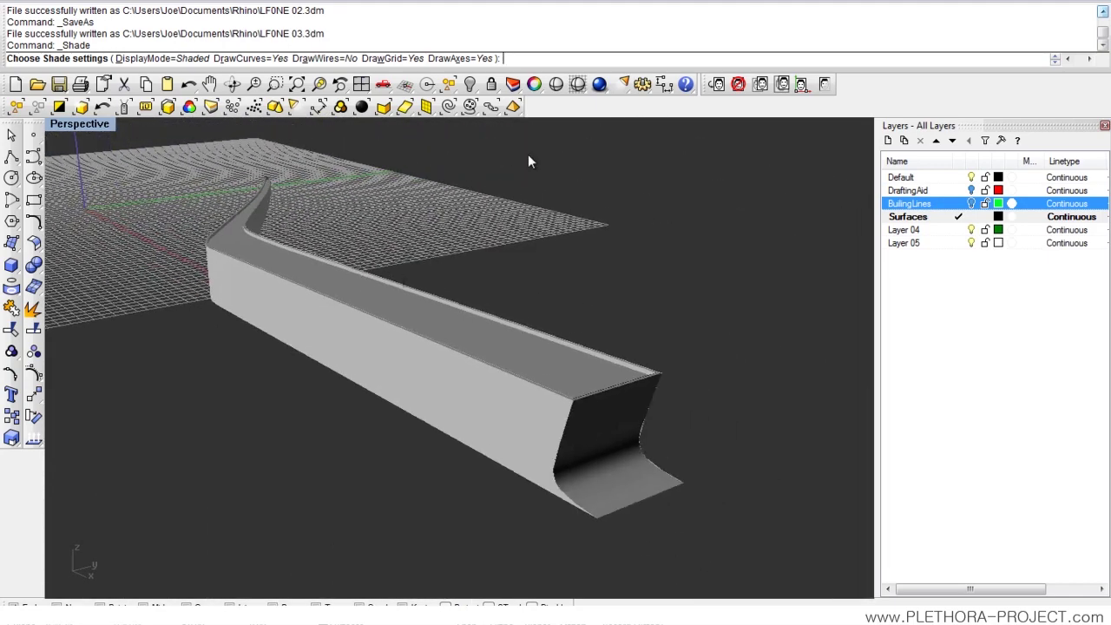
click(578, 85)
right_drag(451, 335, 515, 286)
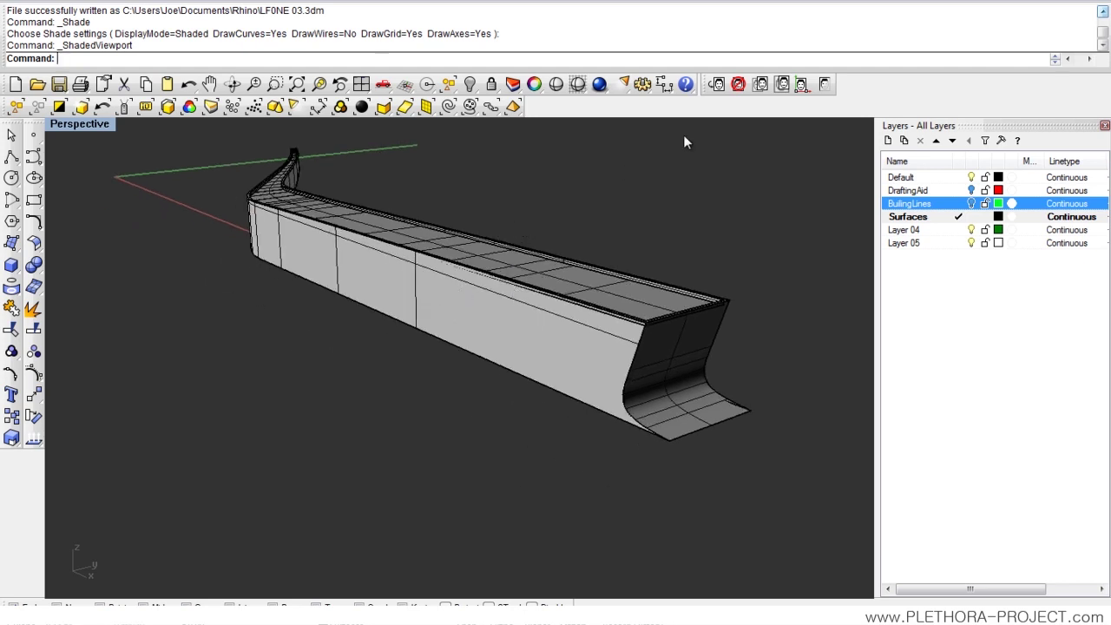
Show the background floor-plan bitmap and switch to a maximized Top view.
right_click(824, 85)
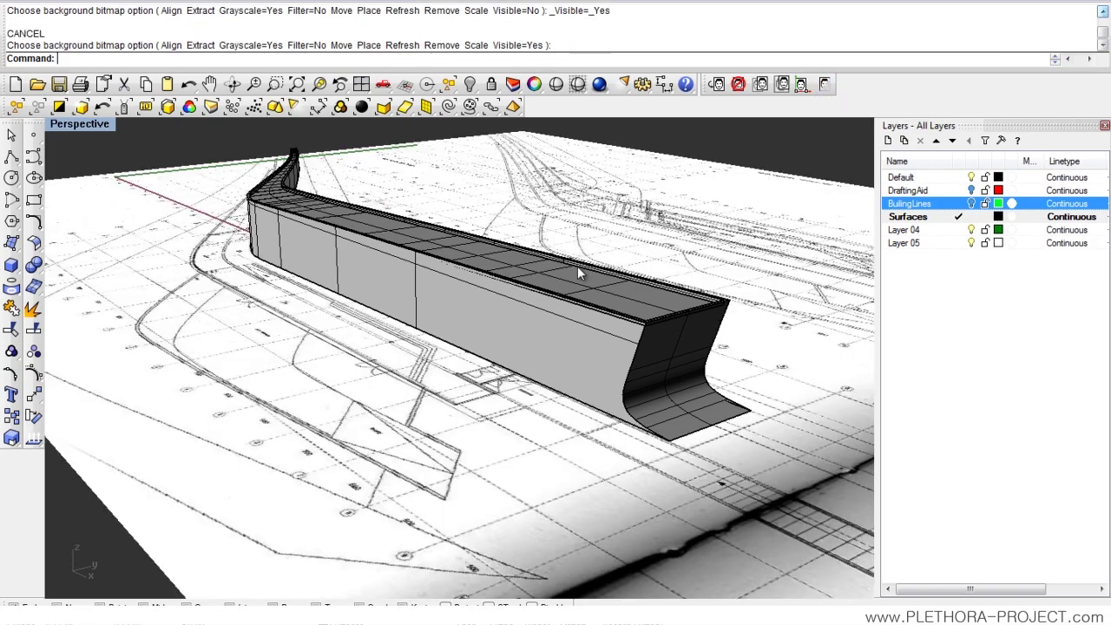
right_drag(368, 316, 430, 329)
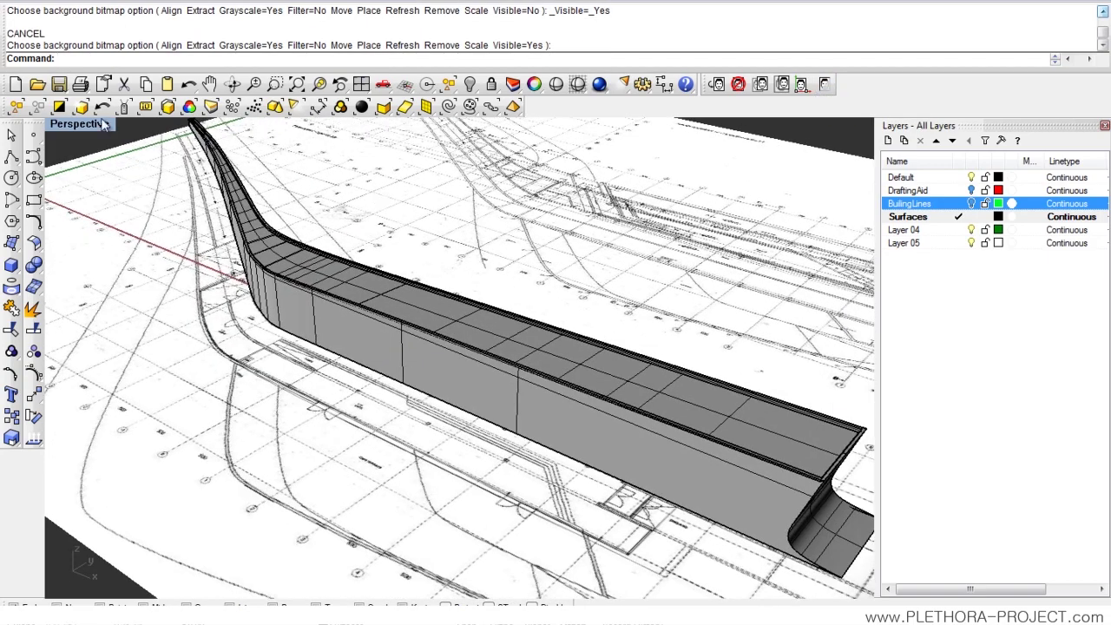
double_click(95, 124)
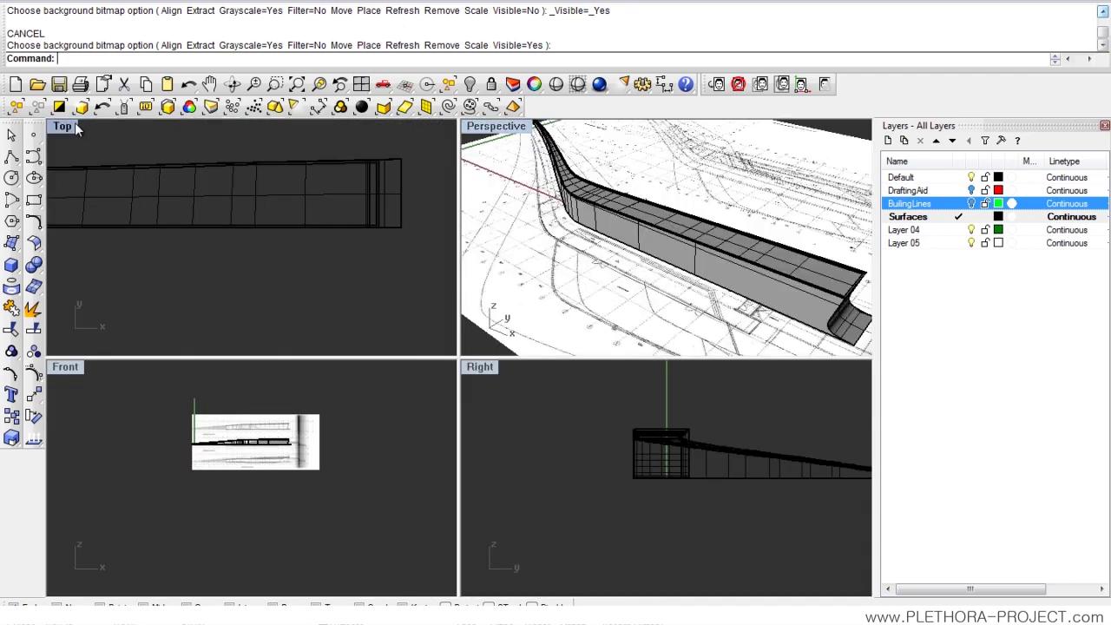
double_click(75, 125)
scroll(542, 319, up, 2)
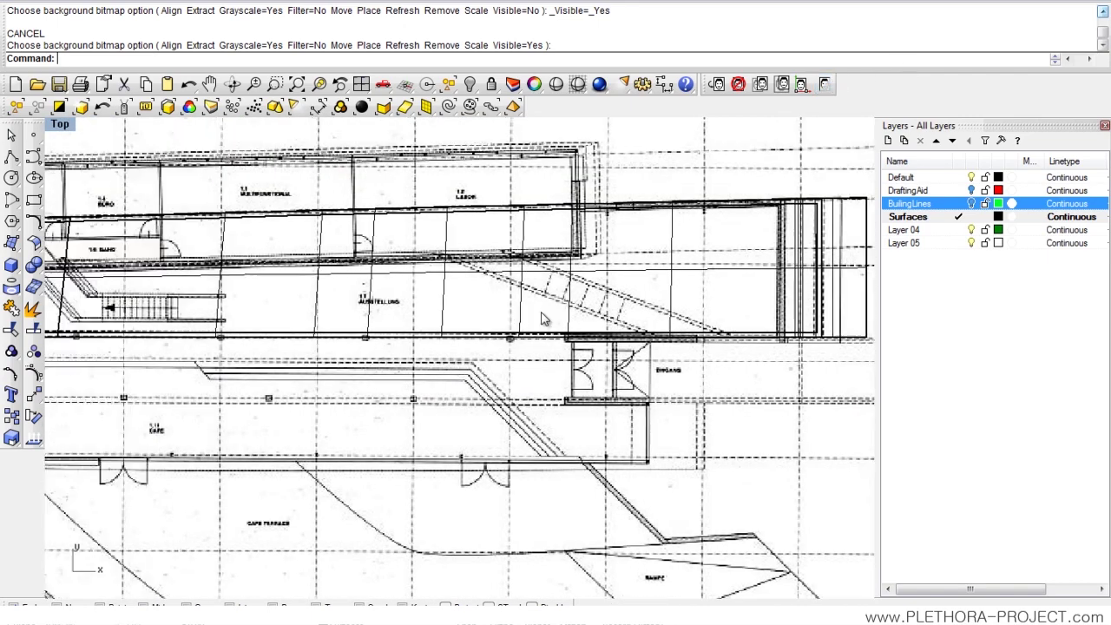
scroll(564, 312, down, 5)
Turn the BuilingLines layer on and compare its curves with the ground-floor plan.
click(970, 203)
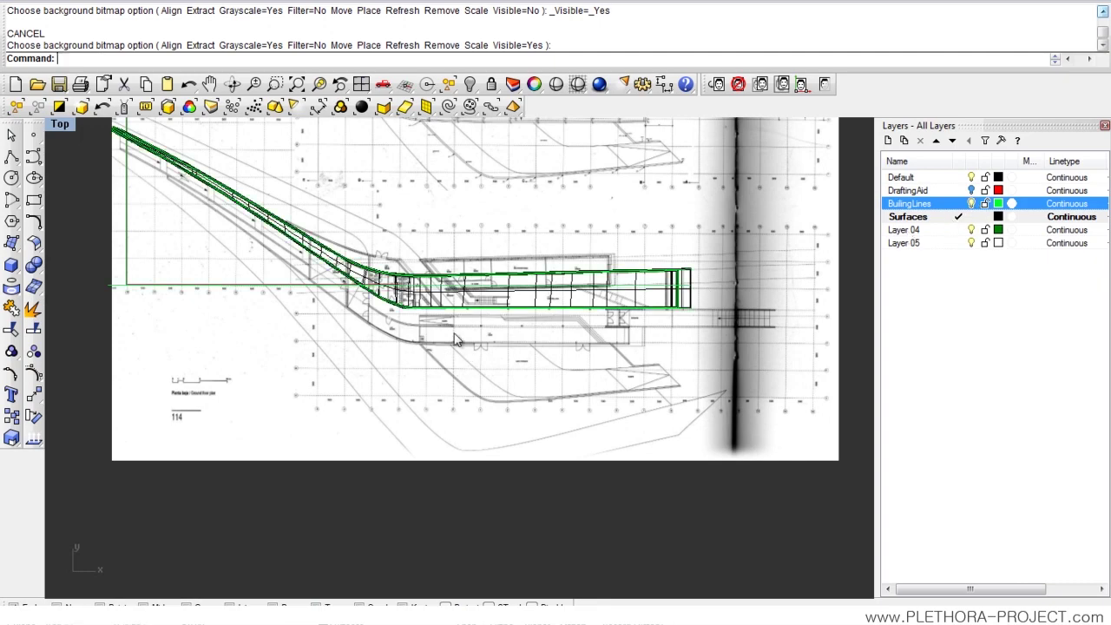
scroll(233, 212, up, 3)
right_drag(194, 173, 226, 260)
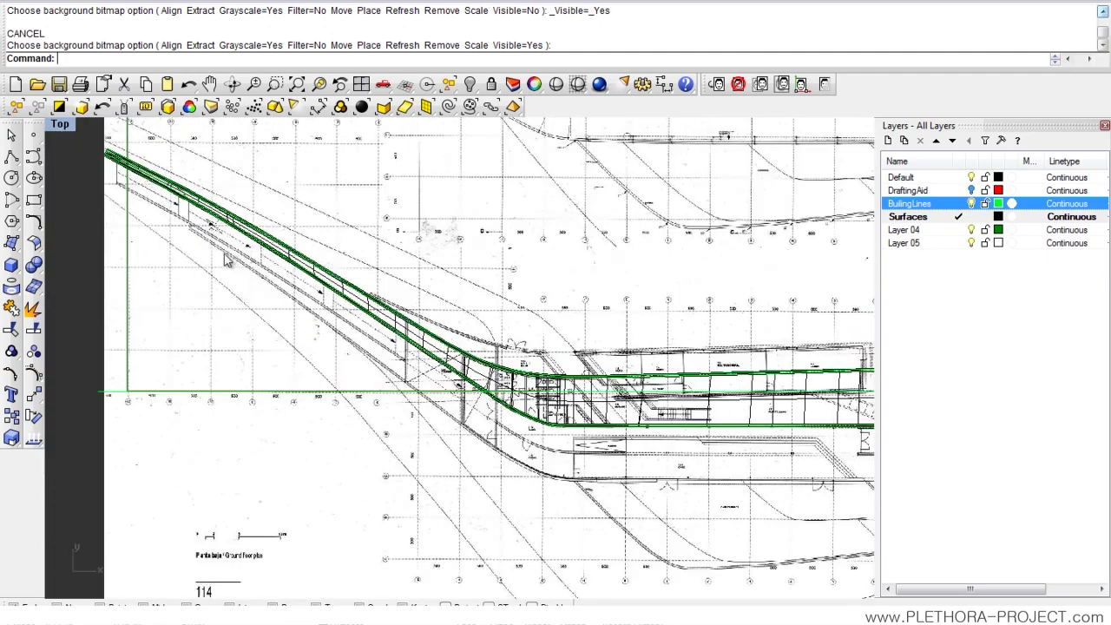
right_drag(614, 405, 418, 351)
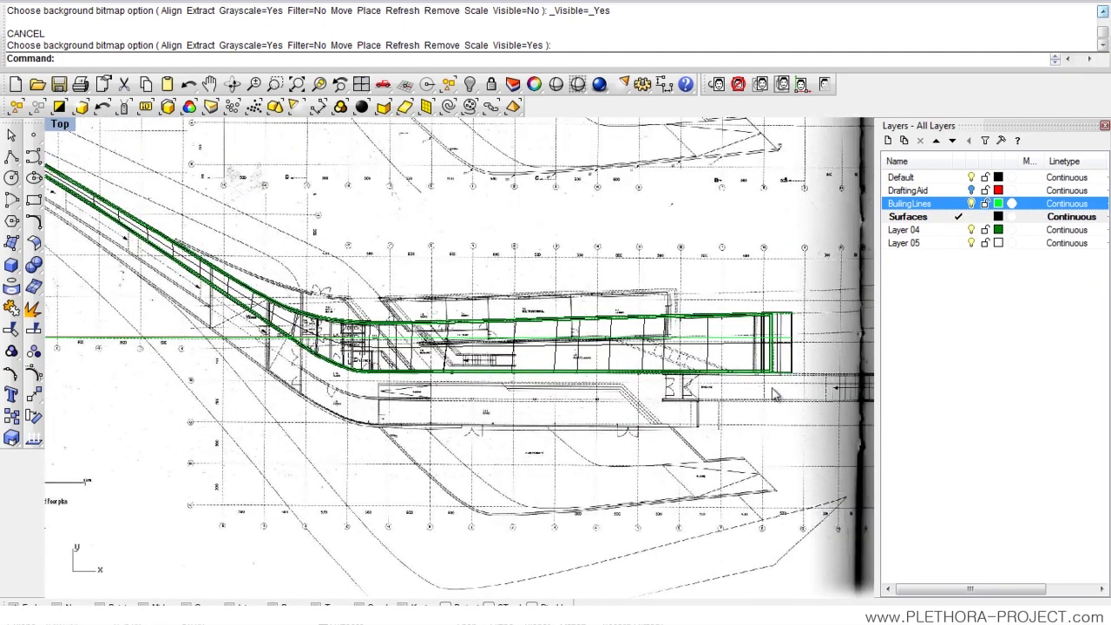
right_drag(773, 391, 643, 376)
right_drag(553, 376, 511, 324)
scroll(612, 352, down, 8)
scroll(521, 320, up, 12)
scroll(571, 306, up, 3)
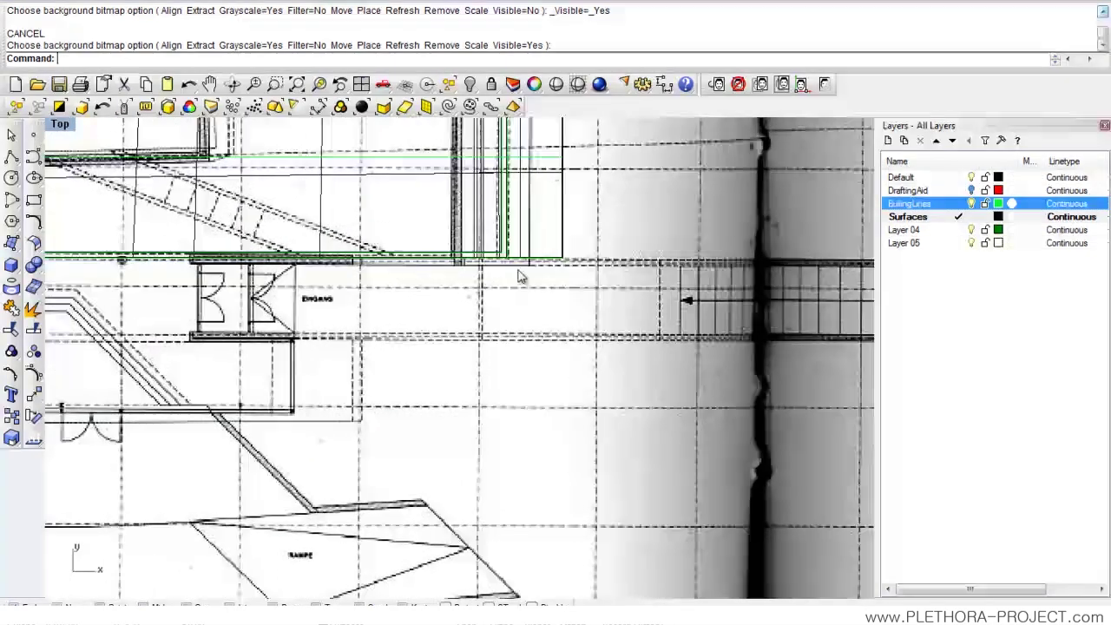
Make BuilingLines the current layer and hide the Surfaces layer.
click(532, 265)
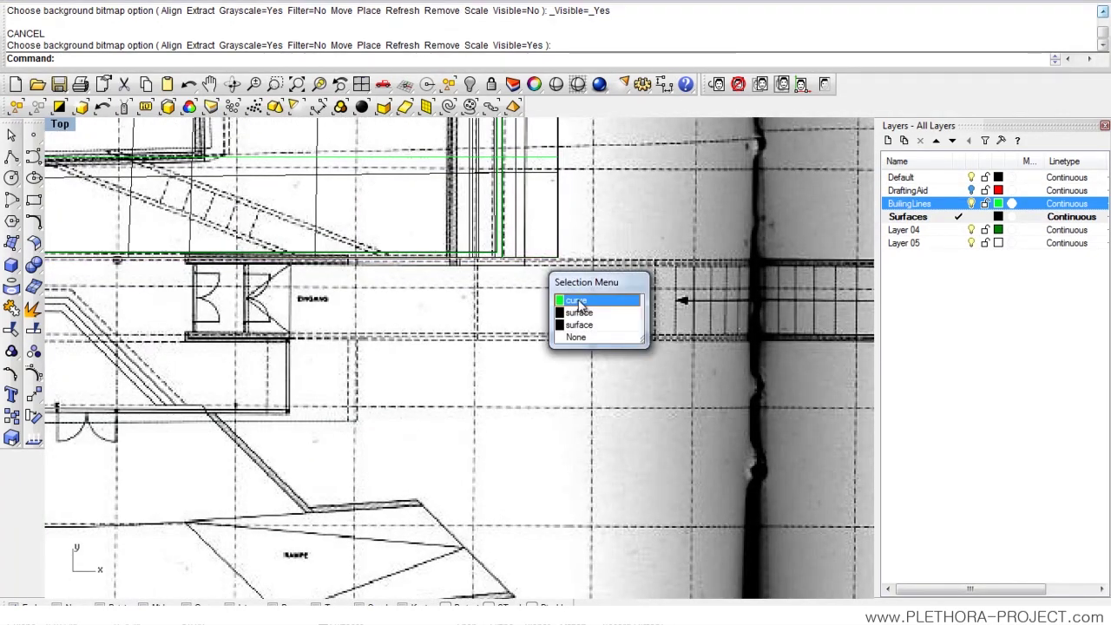
click(961, 206)
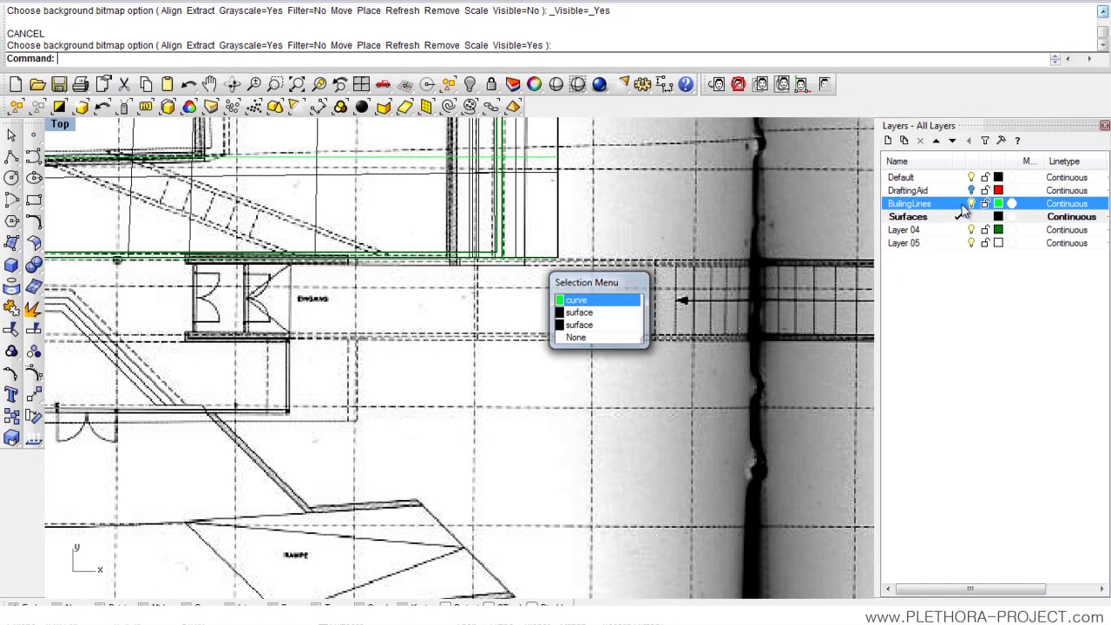
click(959, 204)
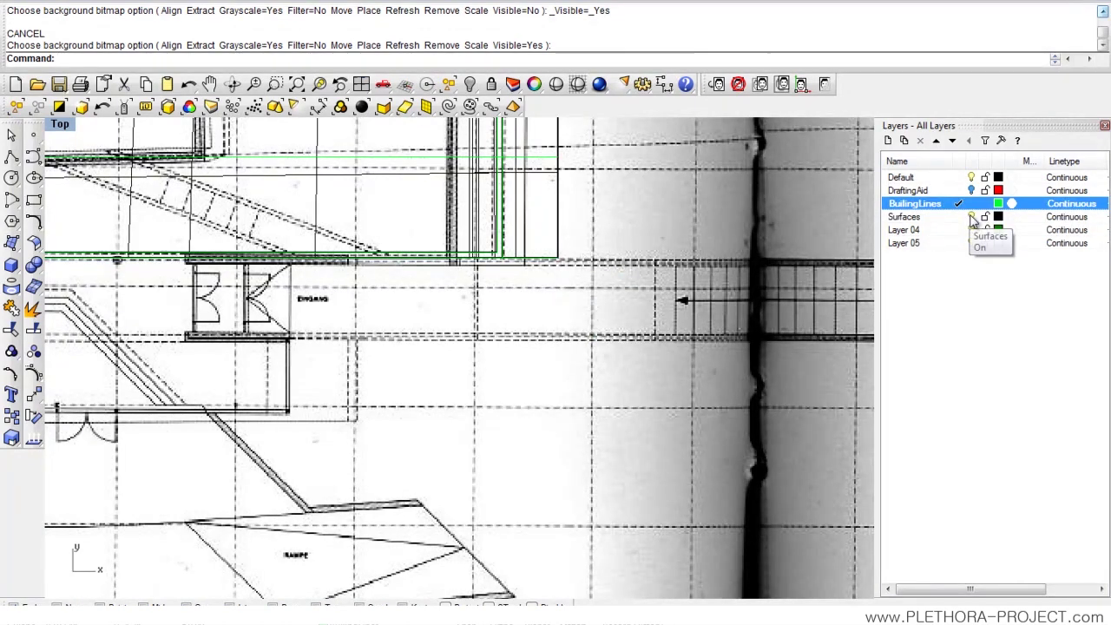
click(971, 218)
Select the long curve along the building's lower wall in plan and turn on its control points.
click(537, 259)
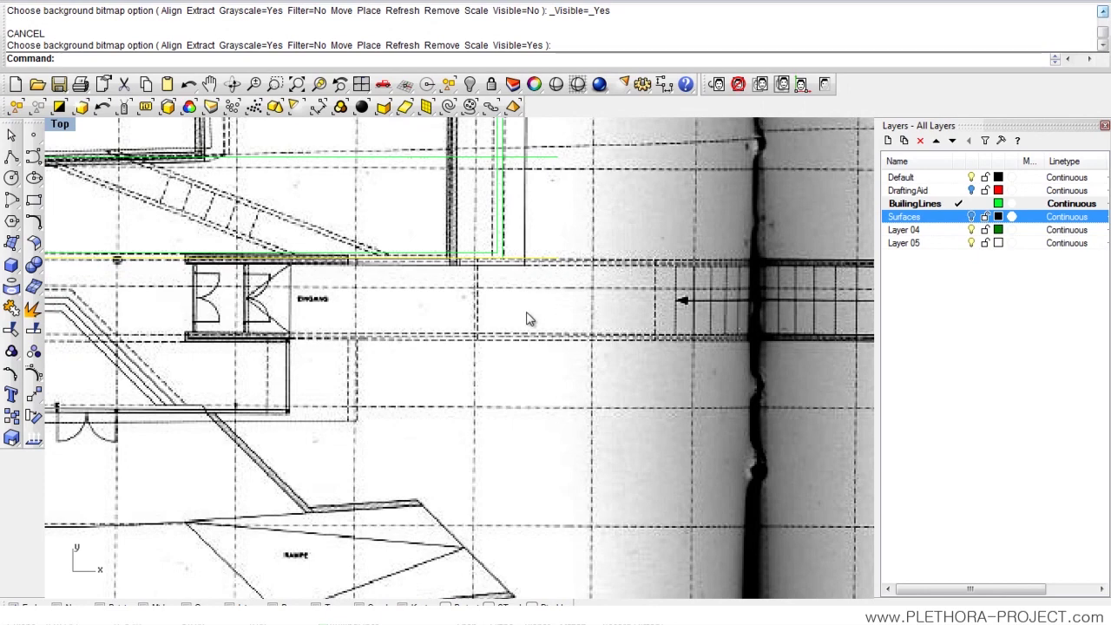
scroll(524, 296, down, 5)
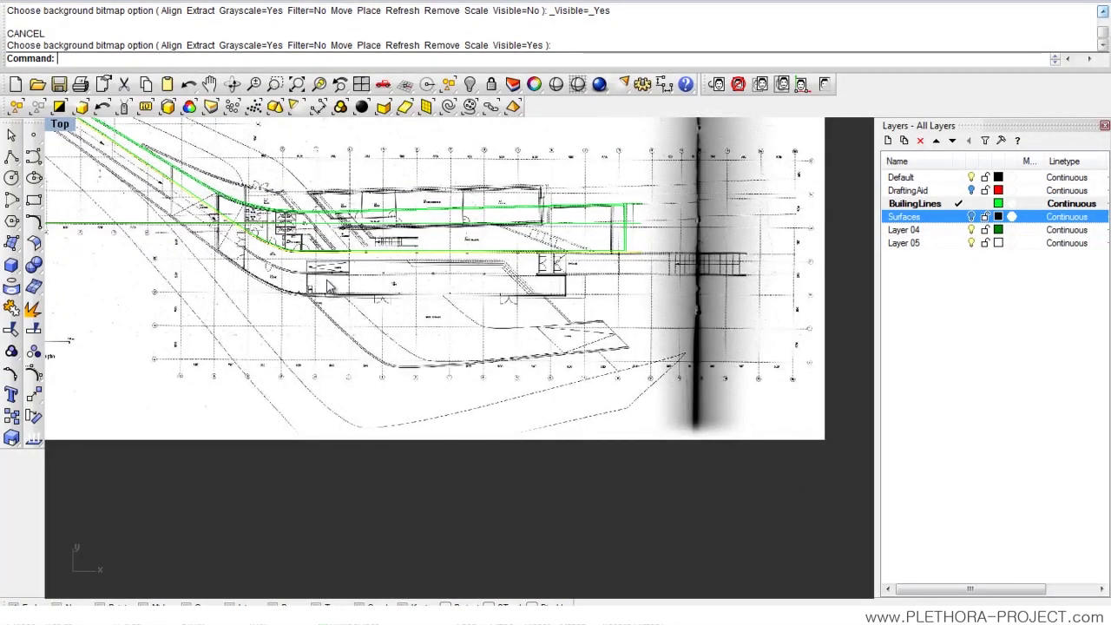
scroll(328, 288, up, 5)
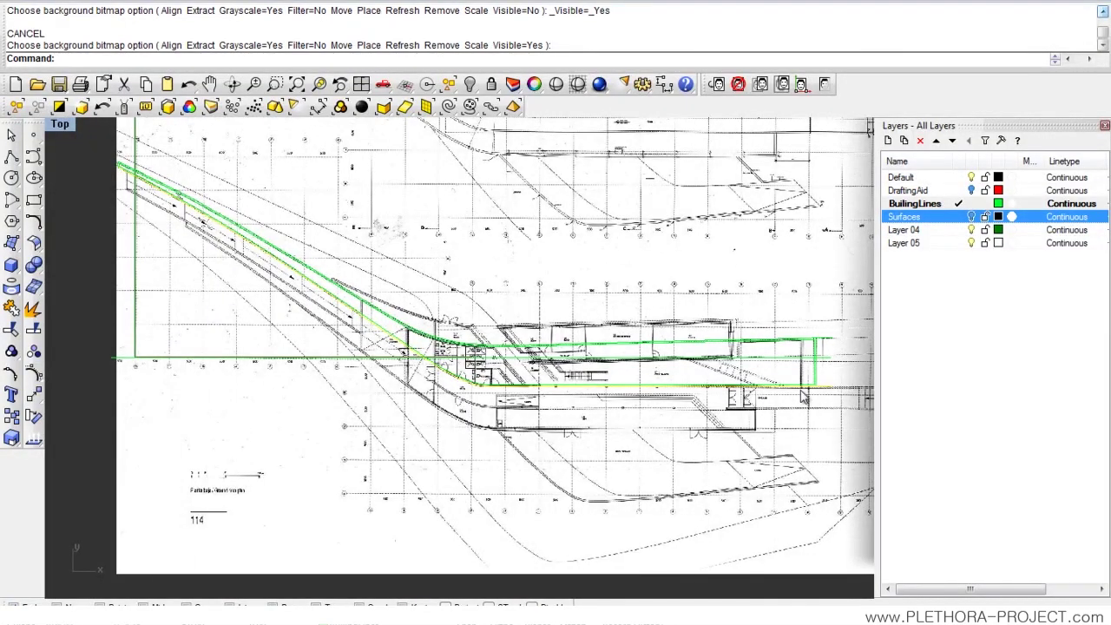
right_drag(805, 403, 732, 351)
scroll(732, 351, up, 6)
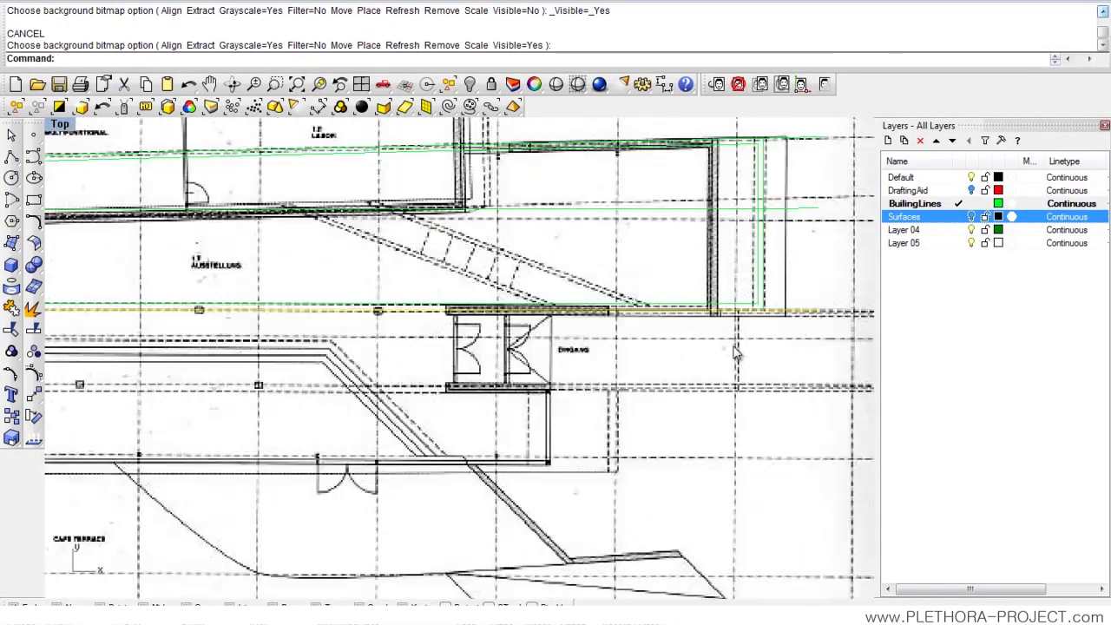
scroll(700, 321, down, 5)
scroll(521, 321, down, 4)
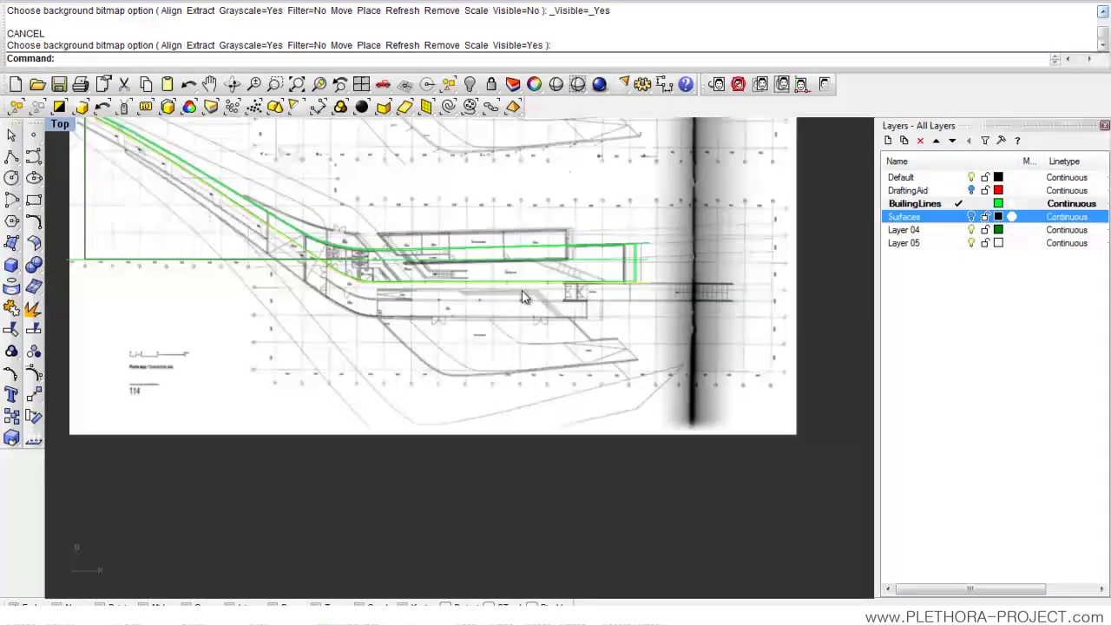
right_drag(224, 239, 207, 296)
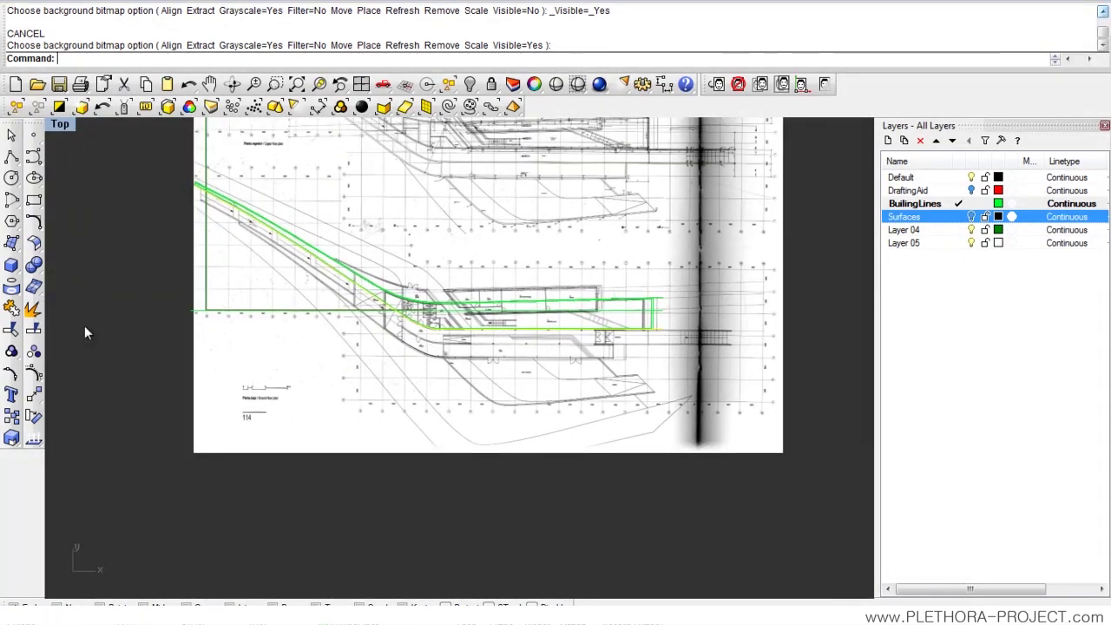
click(36, 374)
right_drag(301, 351, 350, 377)
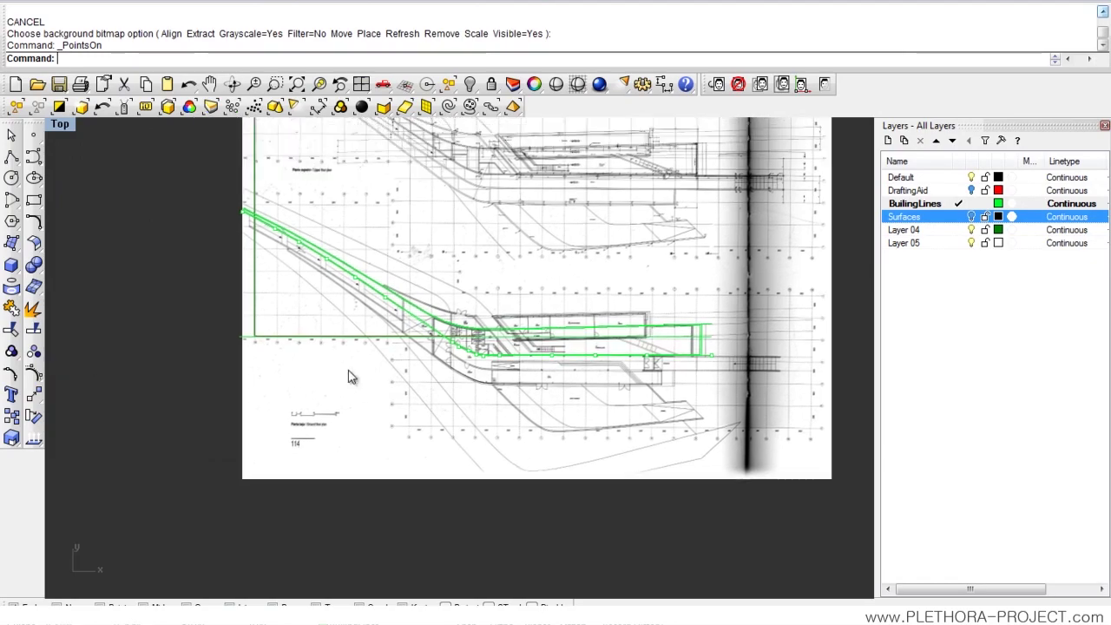
Examine how the curve's control points are spaced along the ramp, the bend and the straight wall.
scroll(303, 276, up, 8)
right_drag(282, 267, 280, 325)
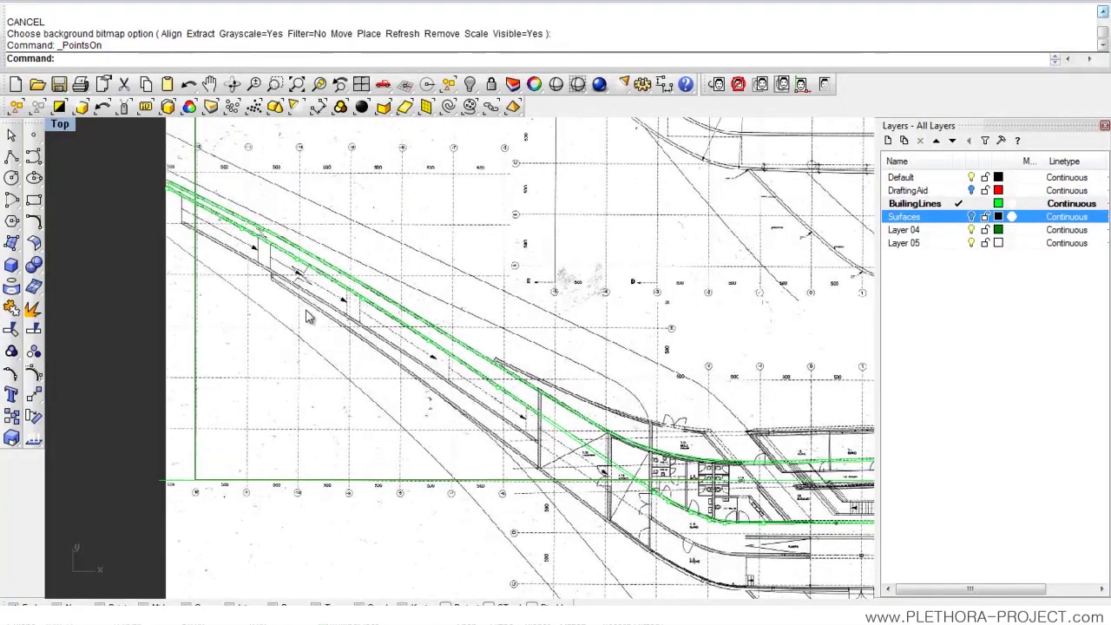
scroll(453, 325, up, 8)
scroll(459, 335, down, 10)
right_drag(643, 335, 393, 225)
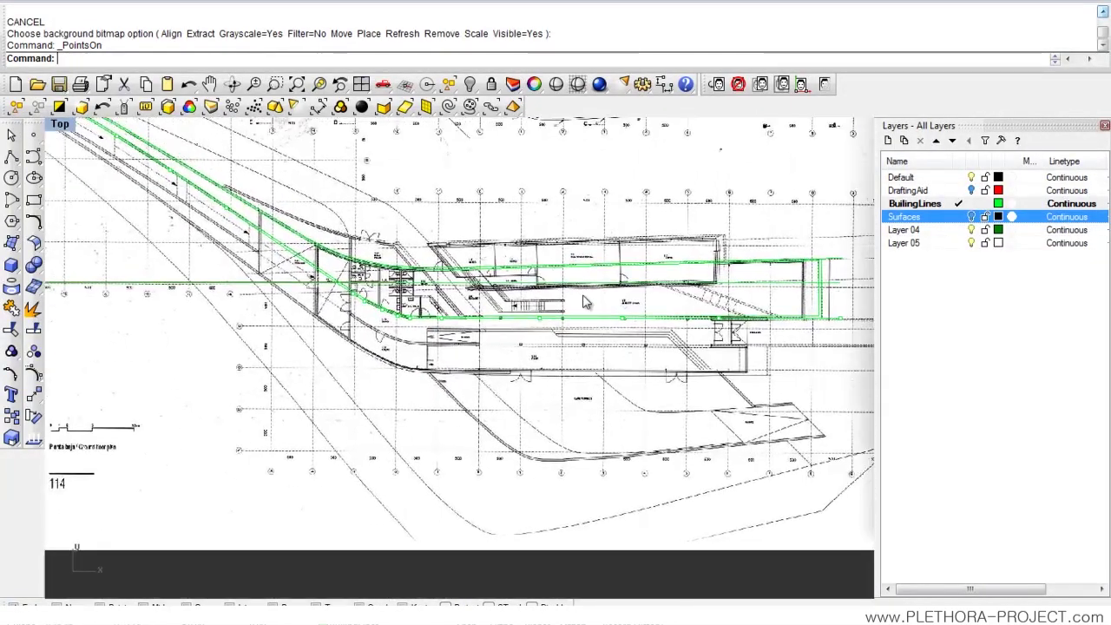
scroll(640, 324, up, 12)
scroll(640, 325, down, 10)
right_drag(796, 313, 689, 312)
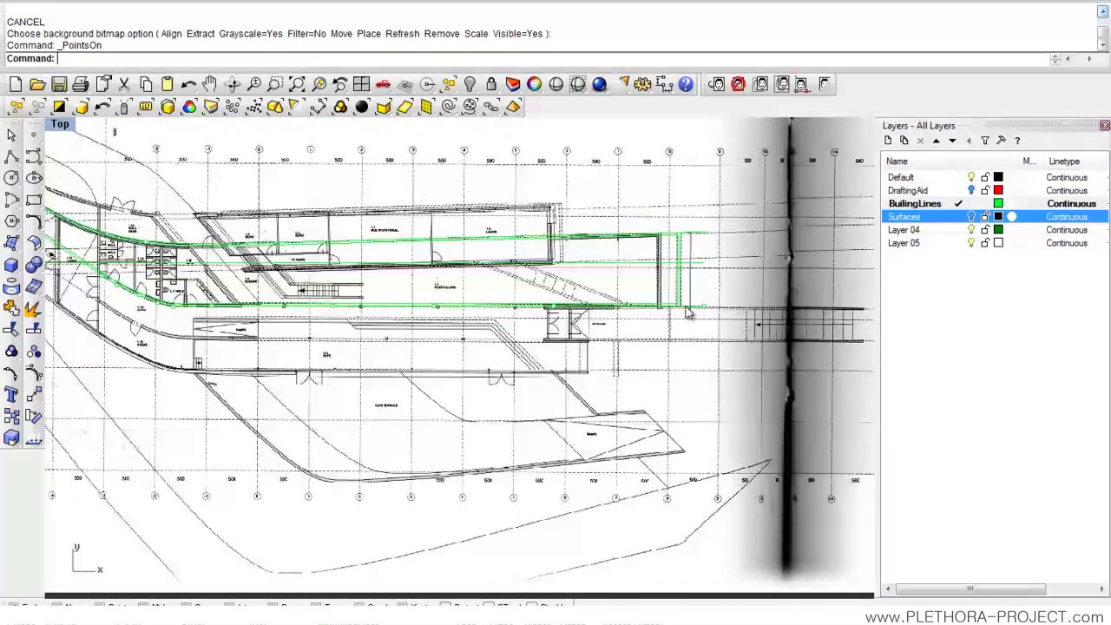
Change the BuilingLines layer colour to Red.
scroll(690, 312, up, 4)
click(998, 204)
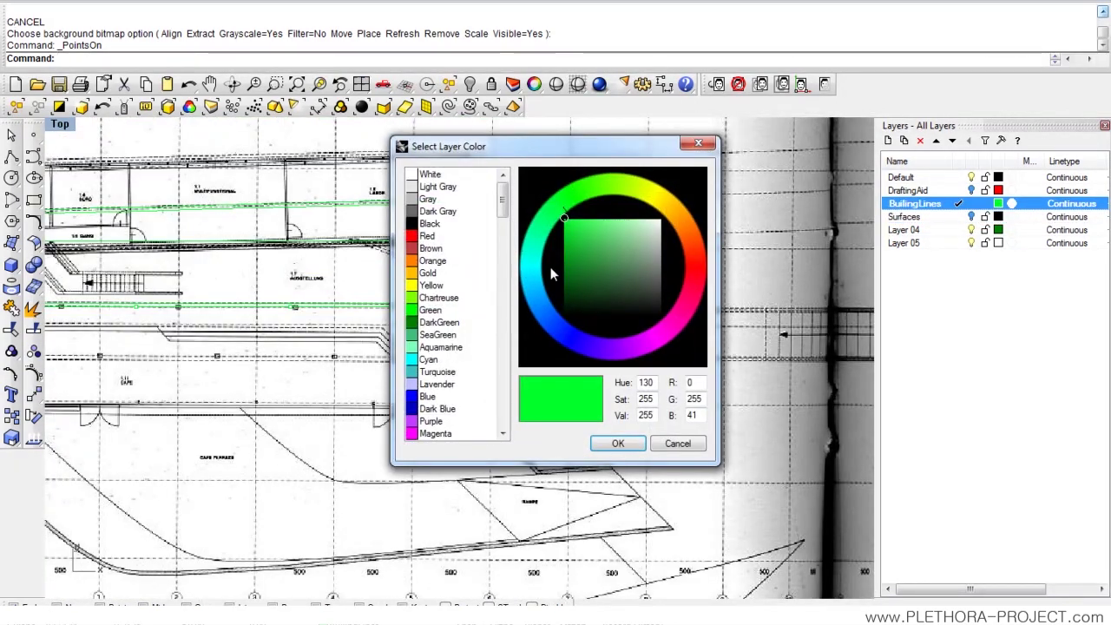
click(414, 236)
click(618, 443)
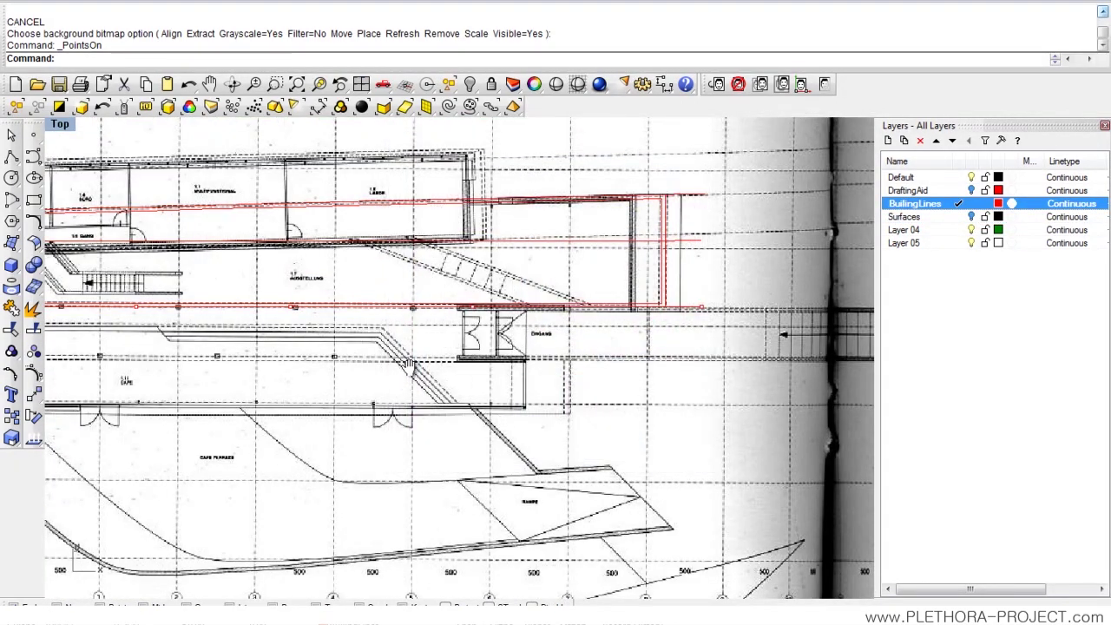
Examine the red building lines against the plan's walls, from the ramp tip to the entrance end.
scroll(468, 359, down, 2)
scroll(160, 202, up, 4)
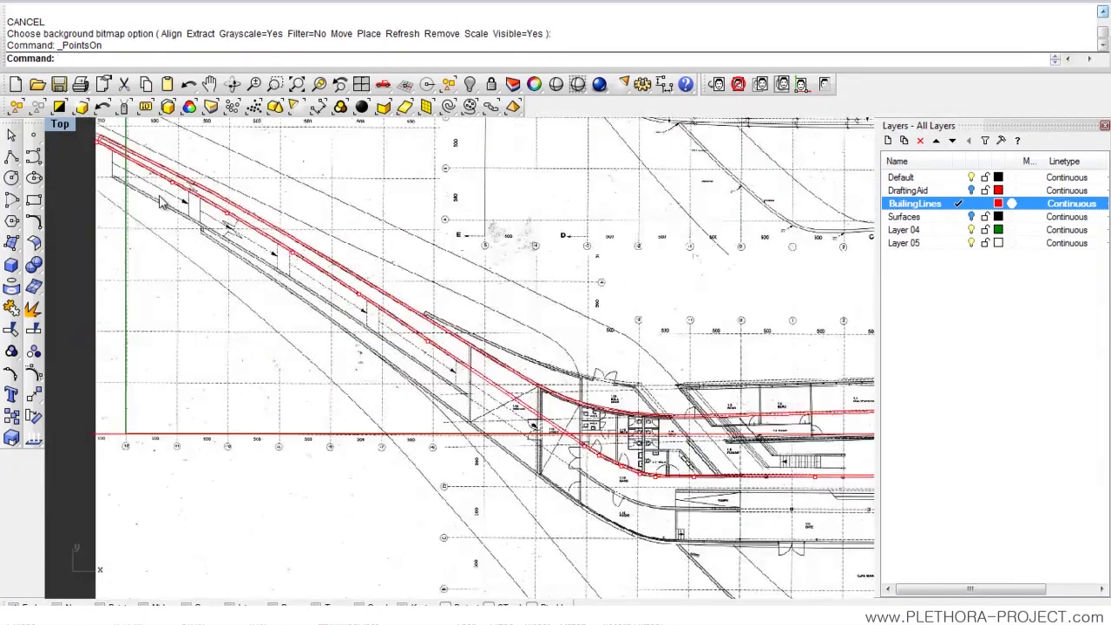
scroll(156, 192, up, 3)
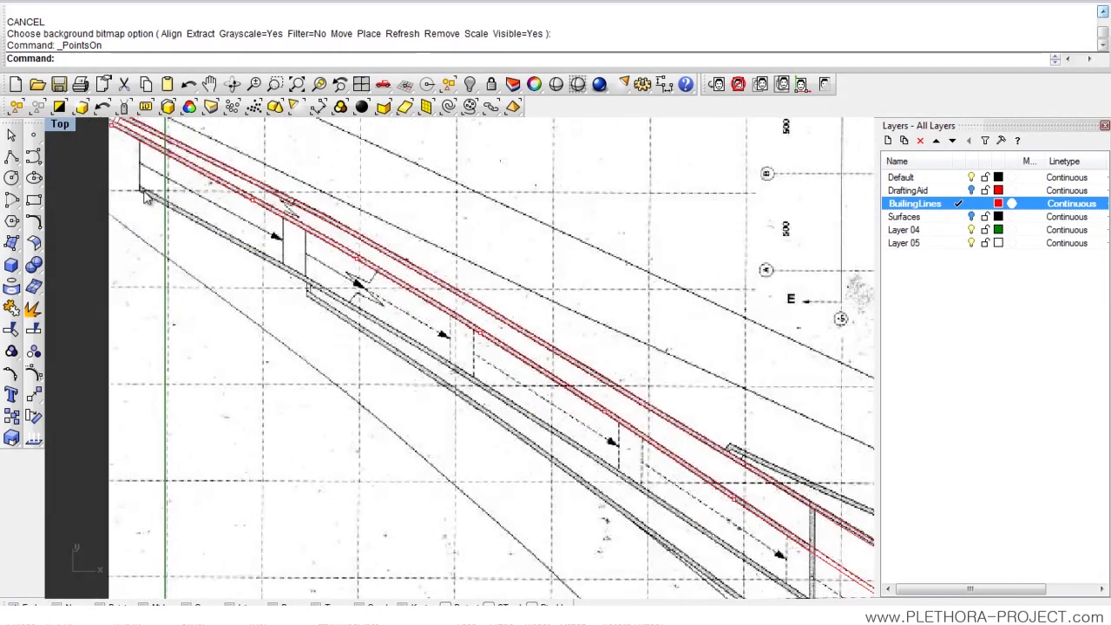
scroll(297, 276, down, 5)
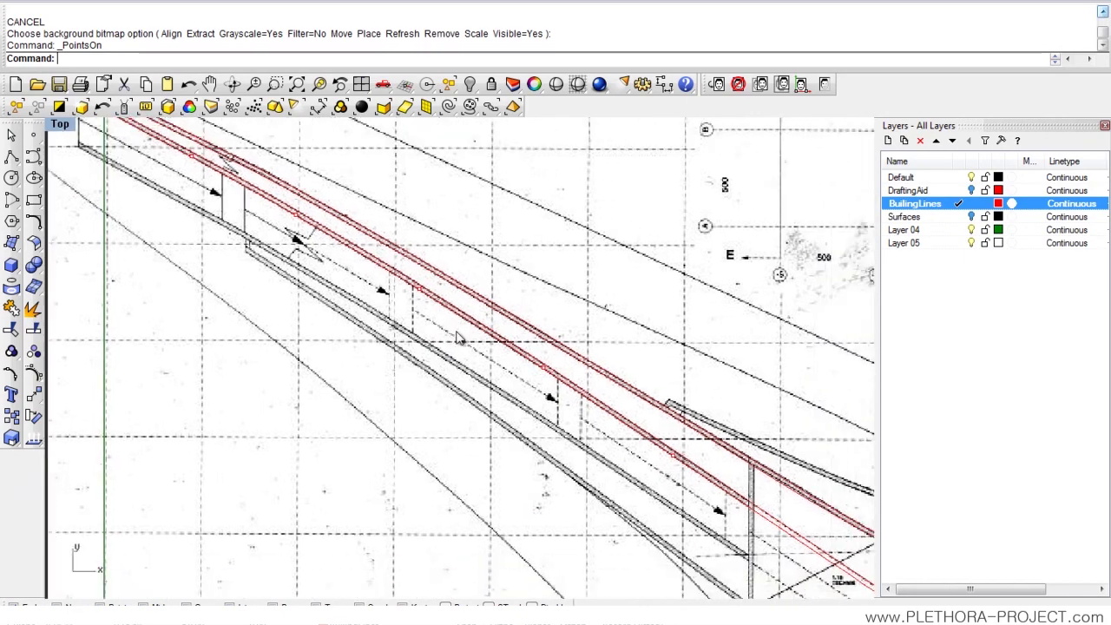
scroll(548, 413, down, 3)
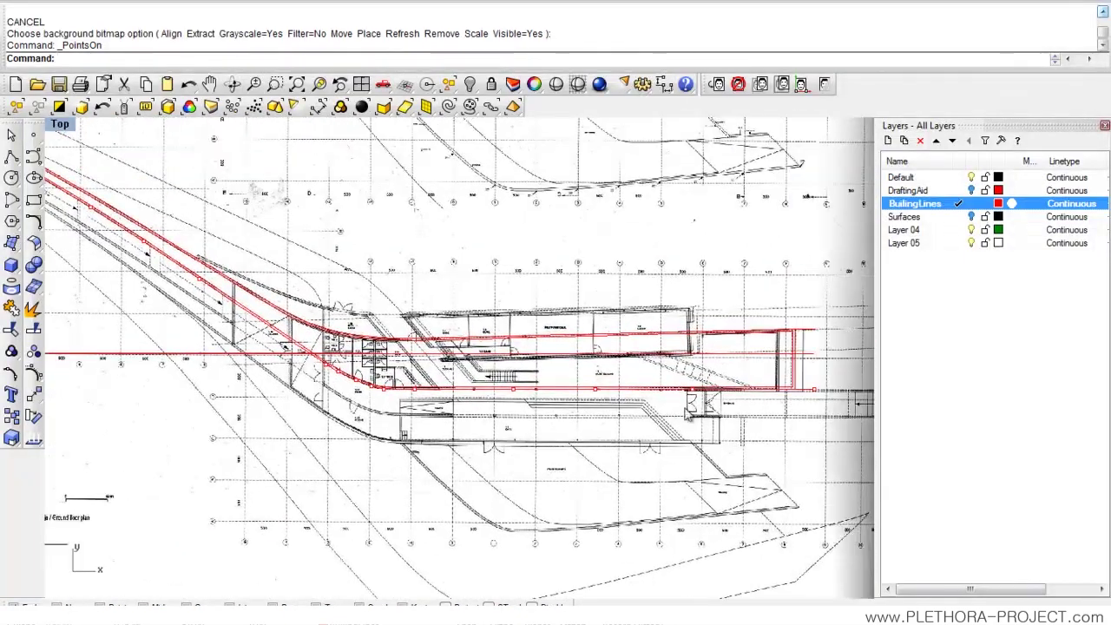
scroll(573, 414, up, 4)
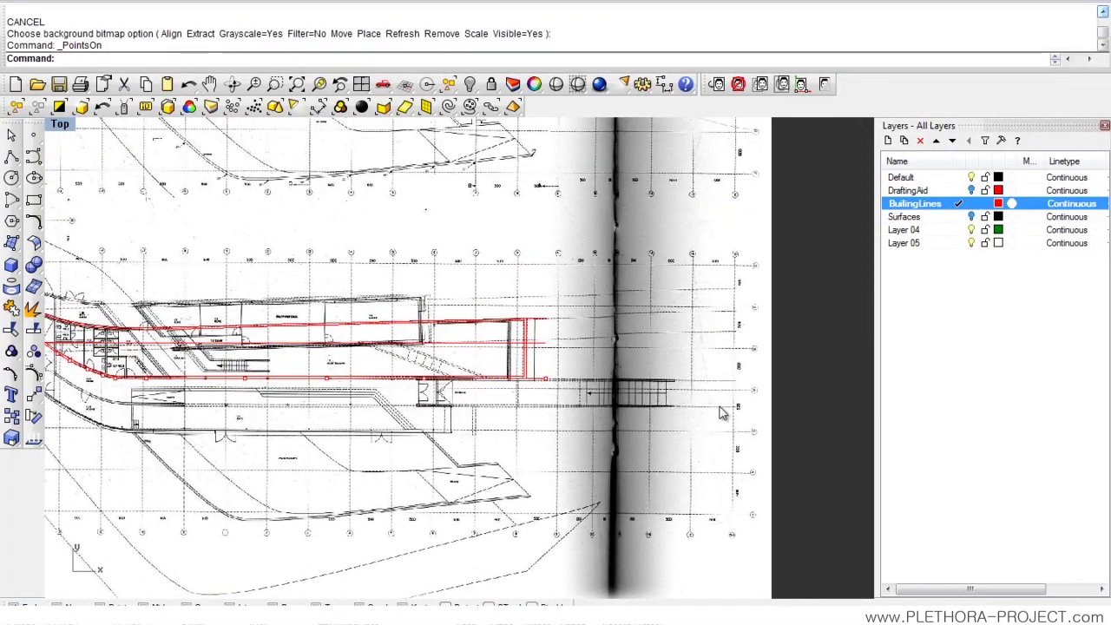
scroll(434, 352, down, 4)
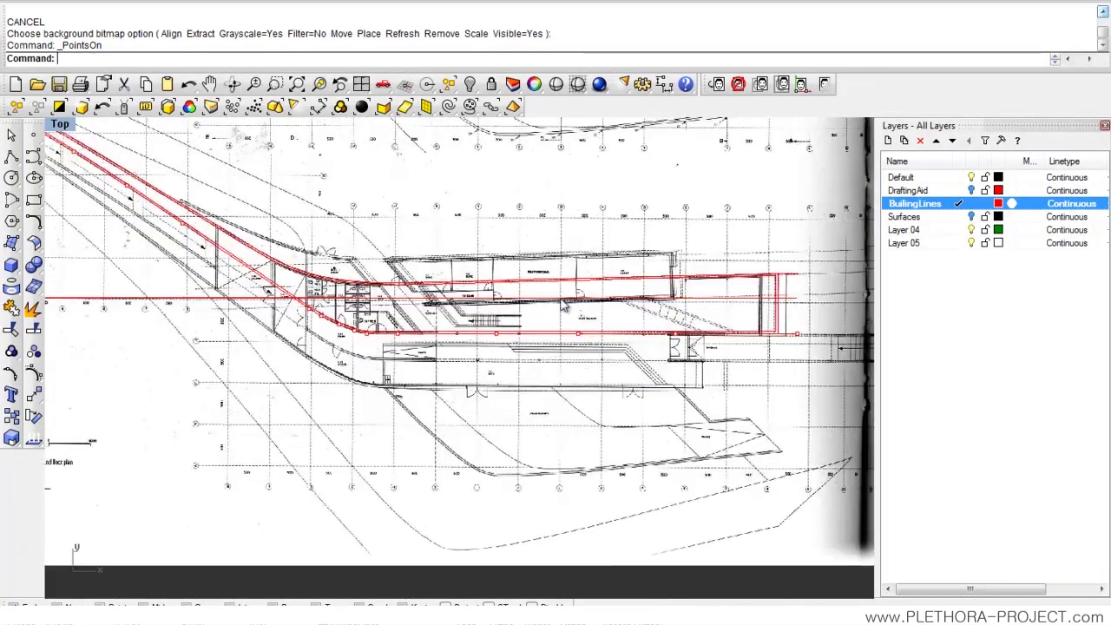
scroll(287, 238, up, 3)
right_drag(81, 228, 171, 197)
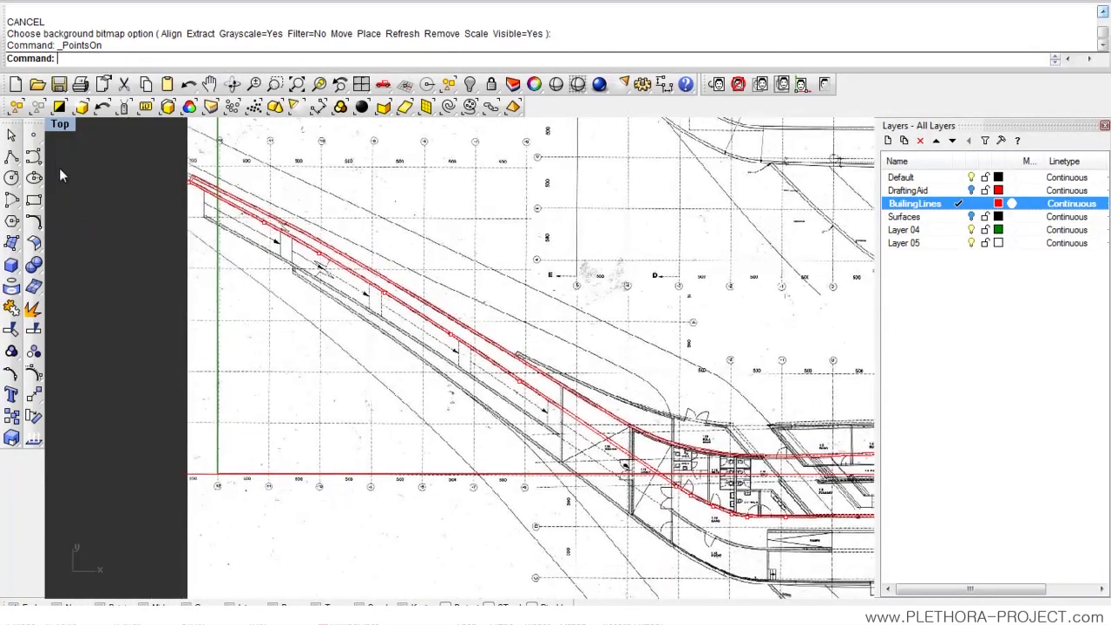
Start a degree-3 control point curve at the outer corner of the ramp's lower wall and place its first points along that wall.
click(32, 156)
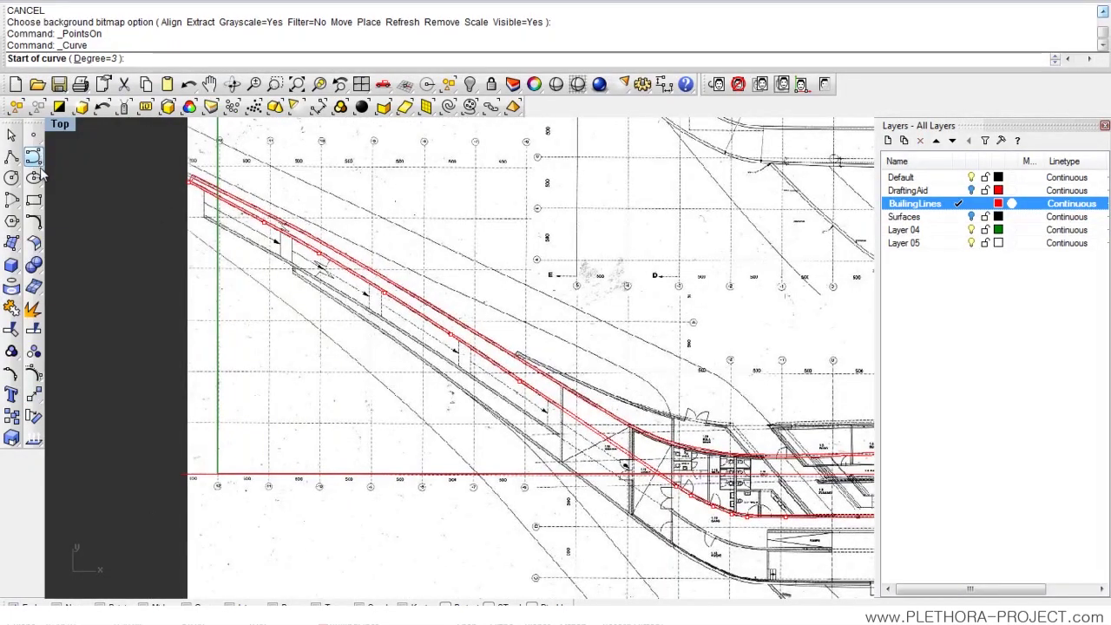
scroll(200, 188, up, 5)
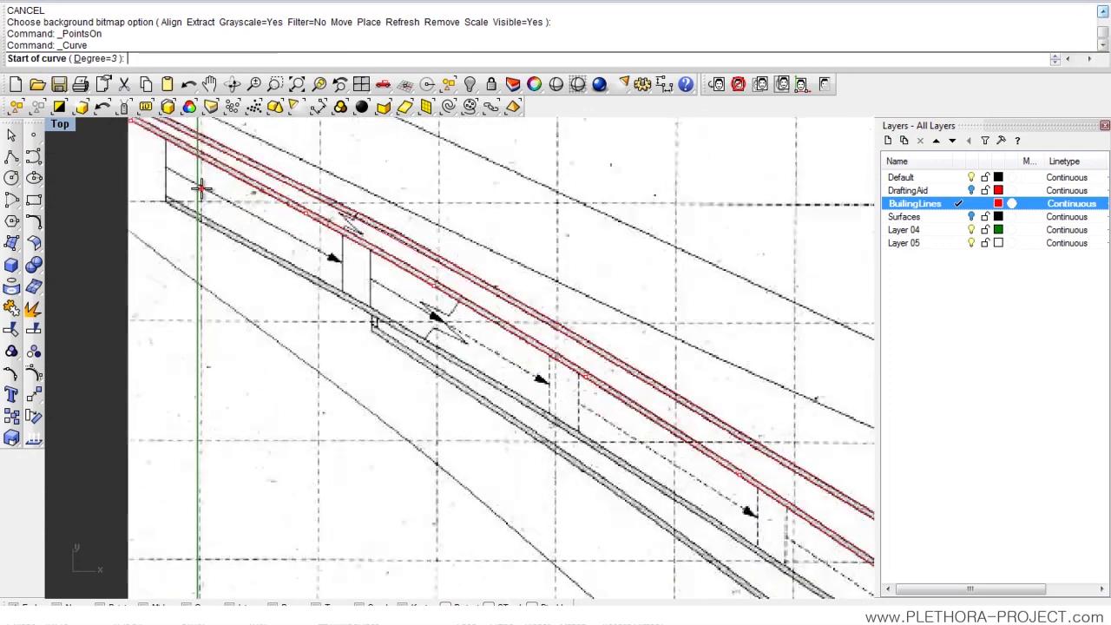
right_drag(193, 208, 200, 242)
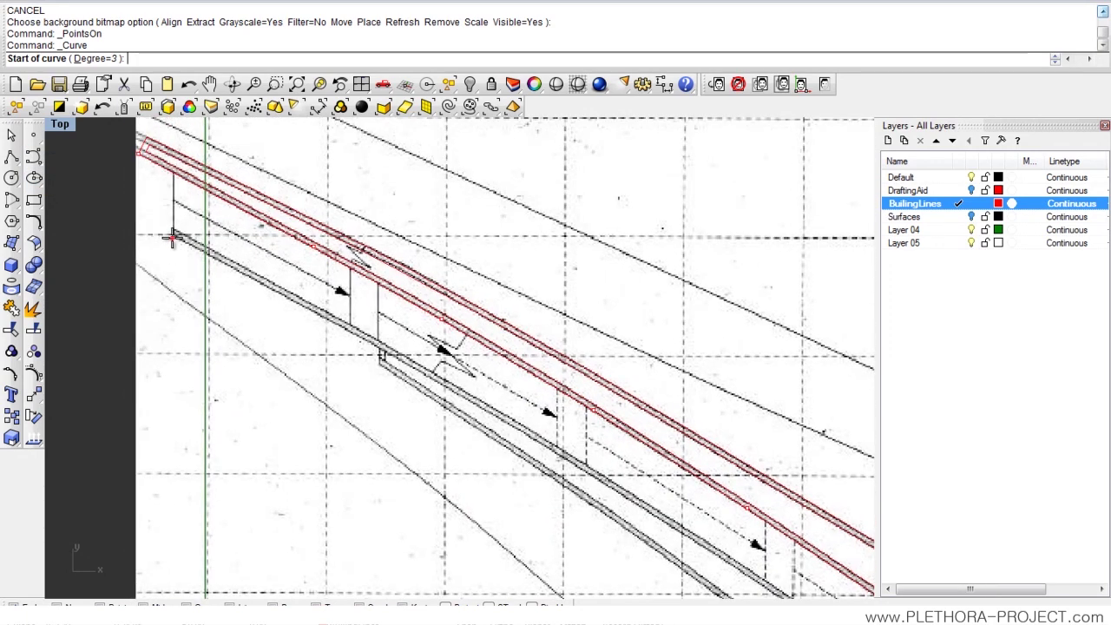
click(173, 234)
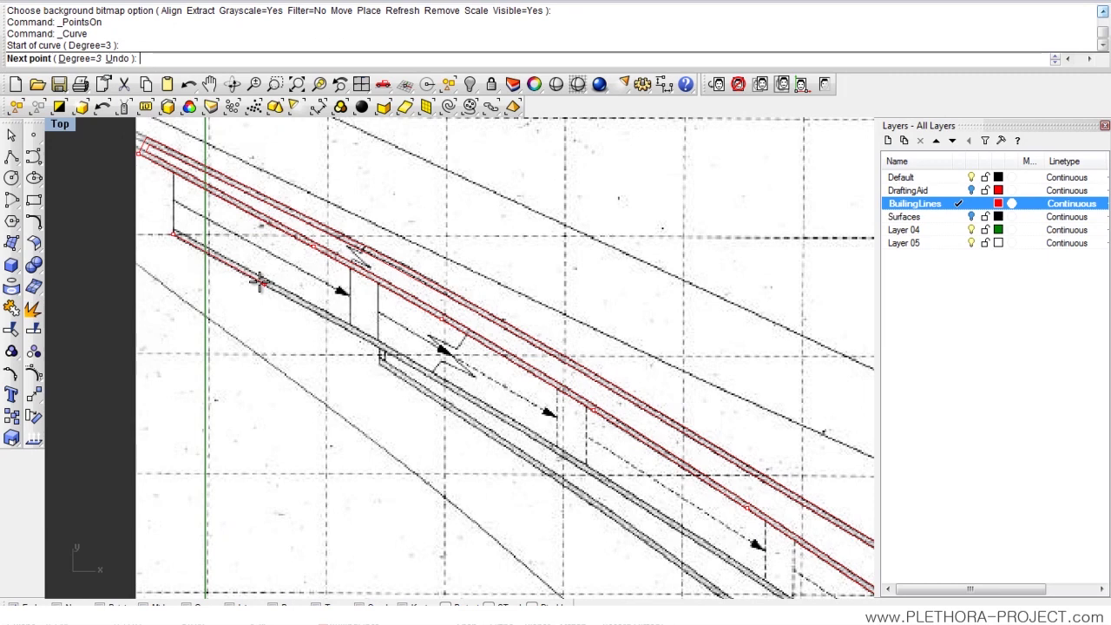
click(308, 307)
right_drag(486, 386, 436, 336)
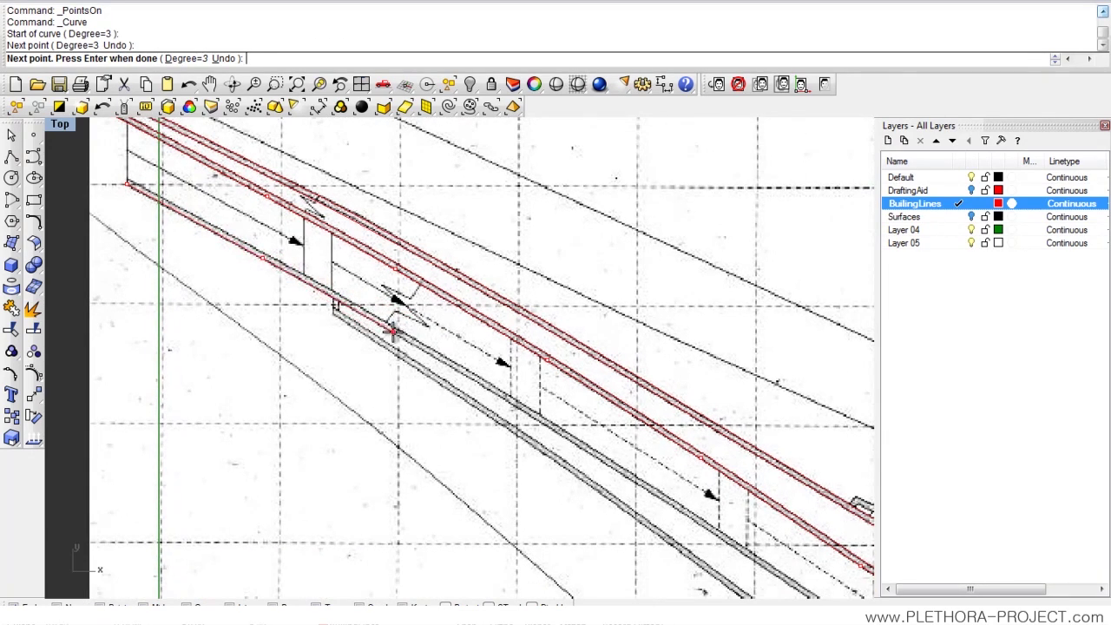
click(392, 331)
Continue the curve's control points down the straight ramp wall to where it meets the cross wall of the Technik room.
right_drag(520, 369, 439, 277)
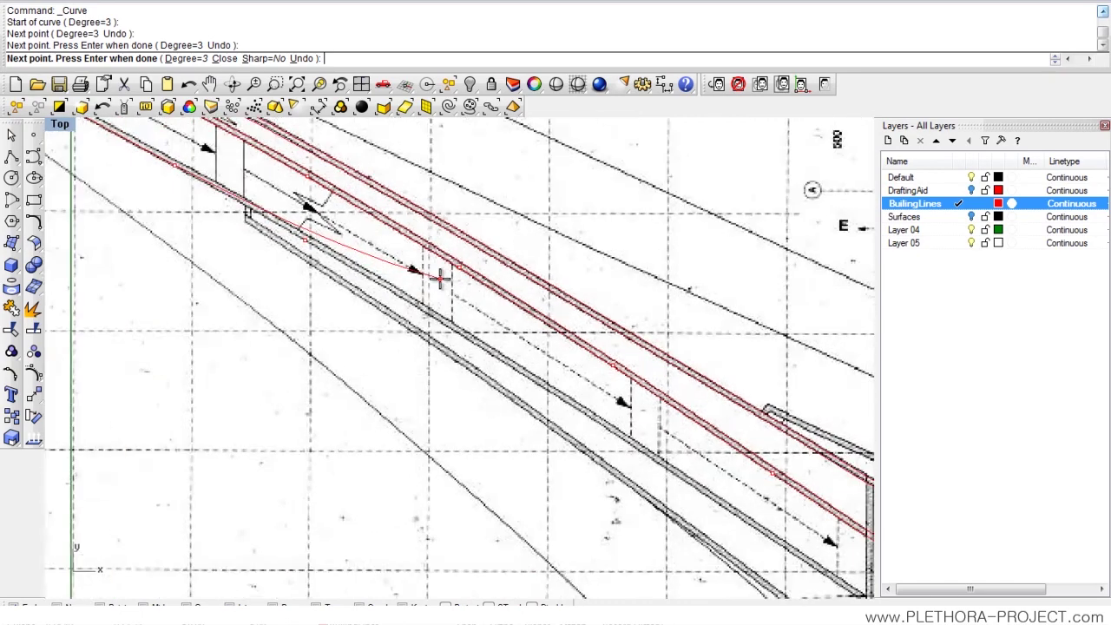
click(466, 338)
right_drag(552, 353, 372, 214)
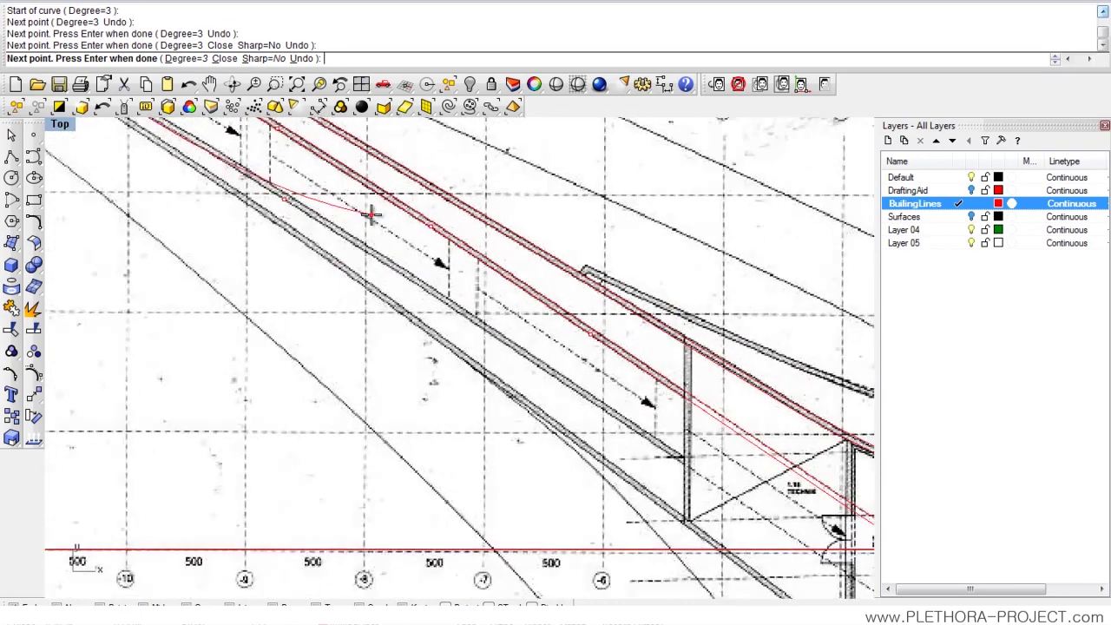
click(442, 302)
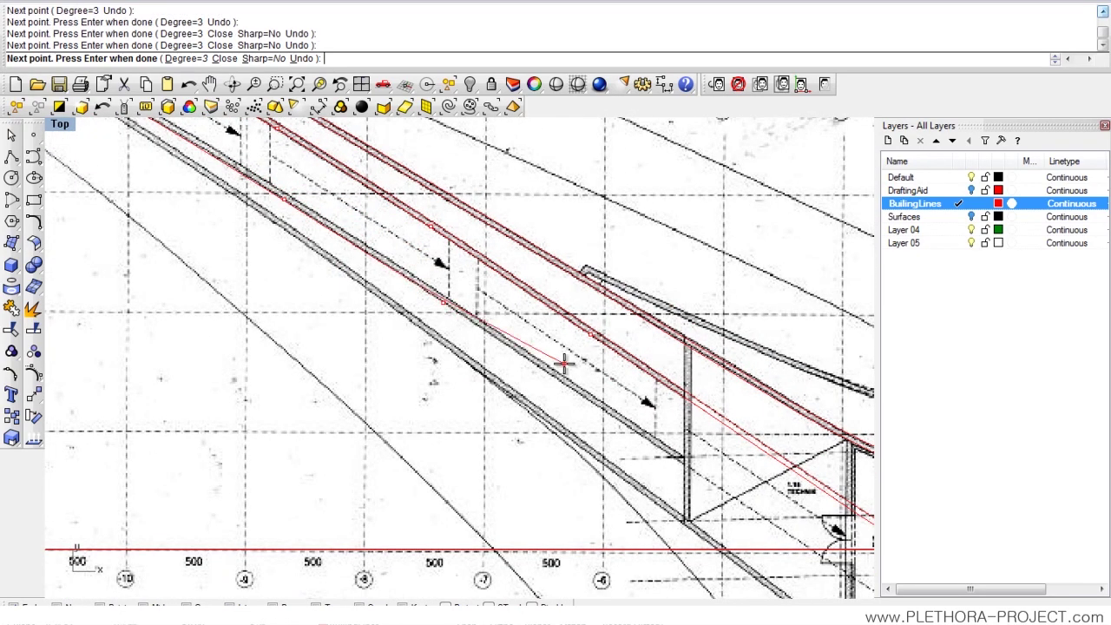
right_drag(584, 379, 488, 281)
click(499, 308)
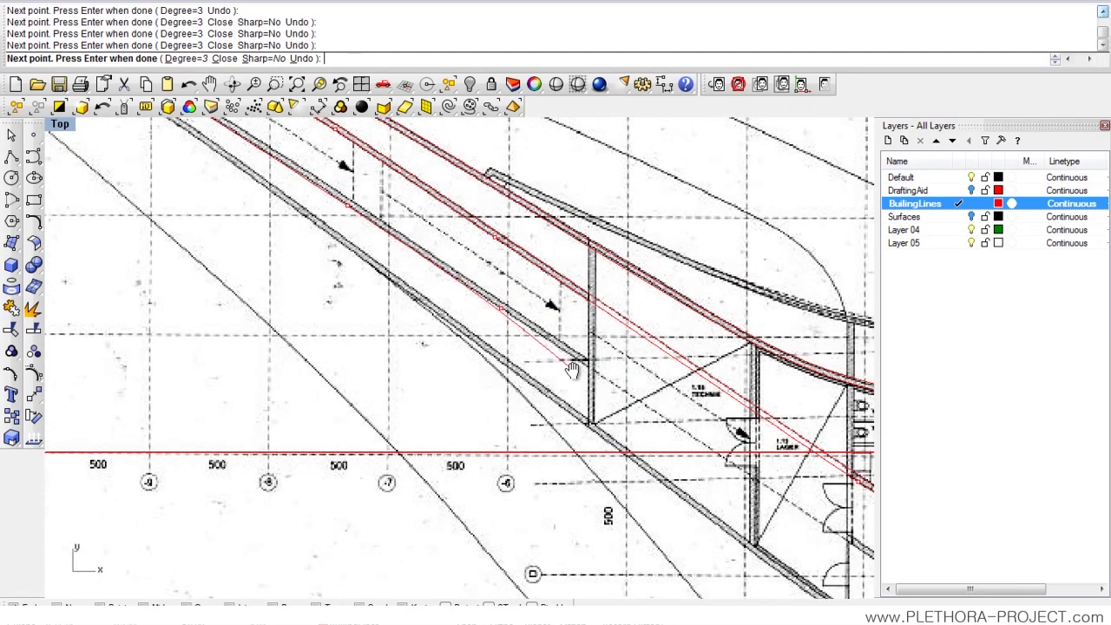
right_drag(573, 368, 449, 286)
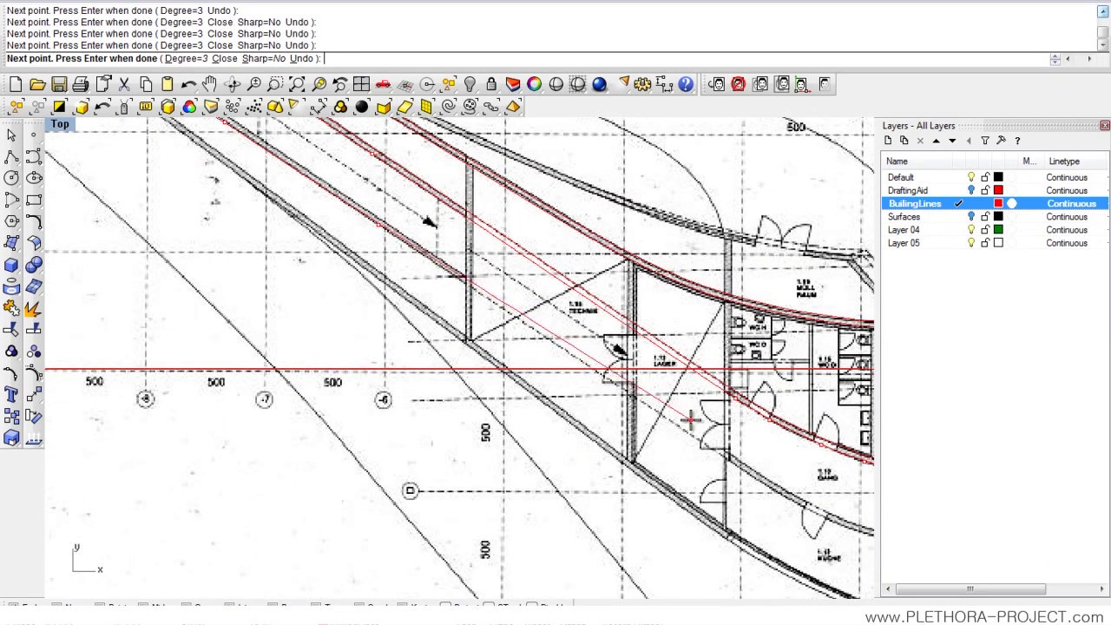
right_drag(677, 417, 631, 362)
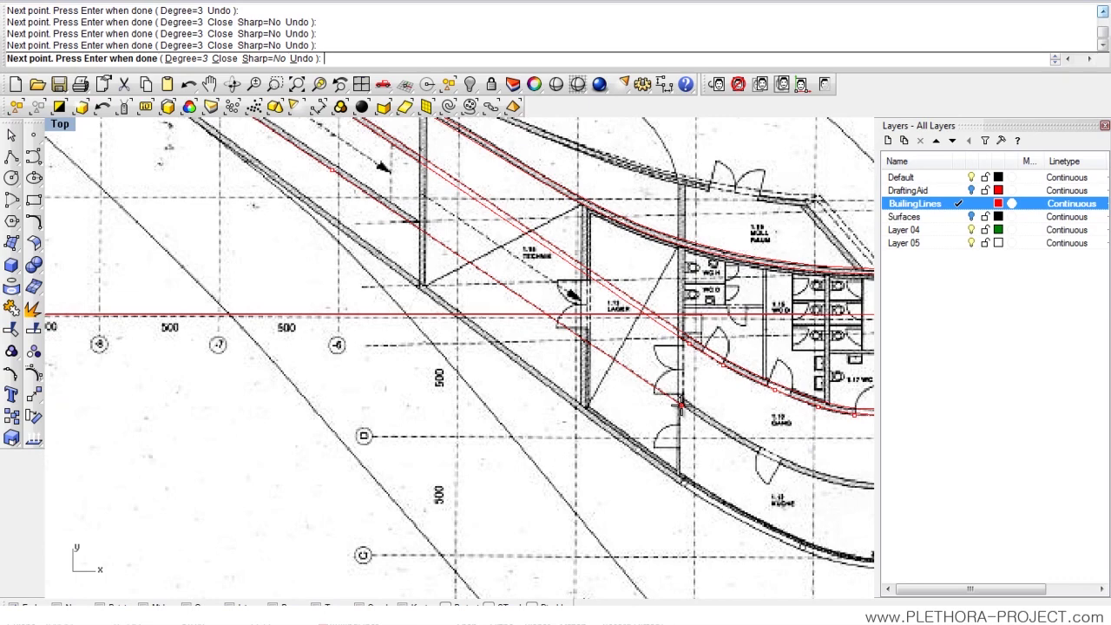
Trace the bend between the Gang and the Küche with closely spaced control points, up to the small interior ramp.
click(681, 406)
right_drag(682, 406, 466, 329)
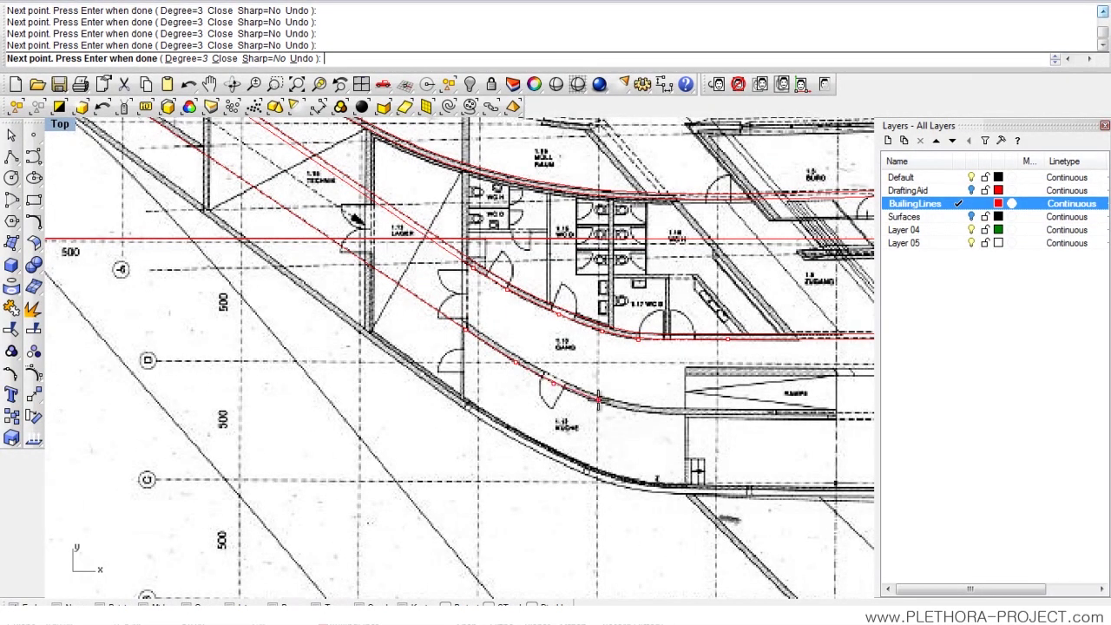
click(598, 401)
right_drag(637, 414, 468, 382)
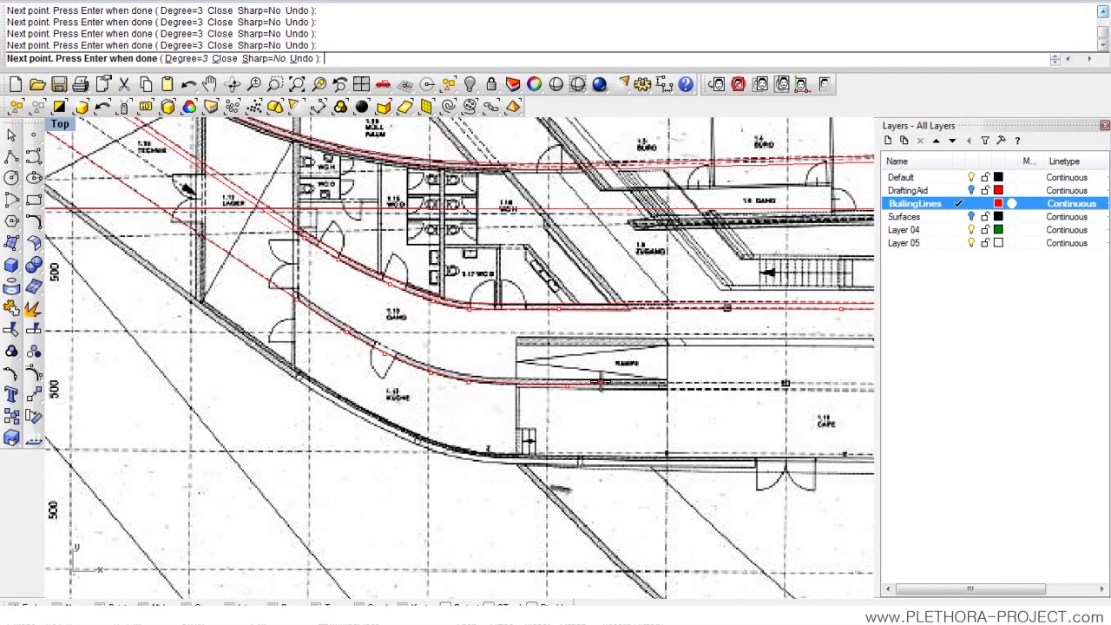
Extend the curve with widely spaced control points straight along the café's column row to the lower wall of the entrance.
right_drag(599, 382, 195, 356)
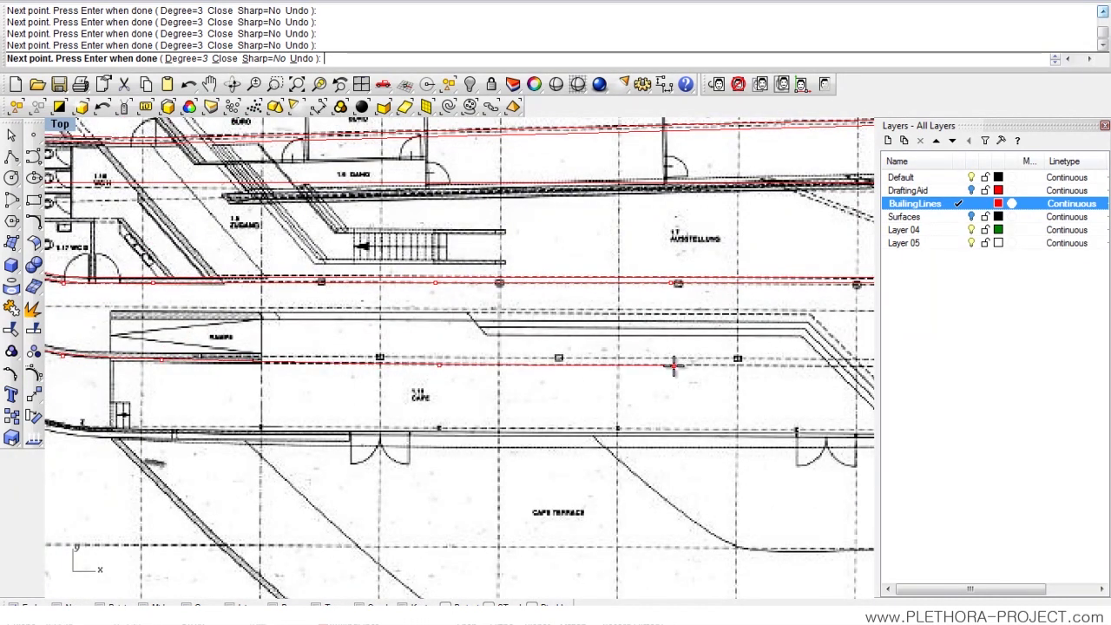
right_drag(676, 364, 325, 381)
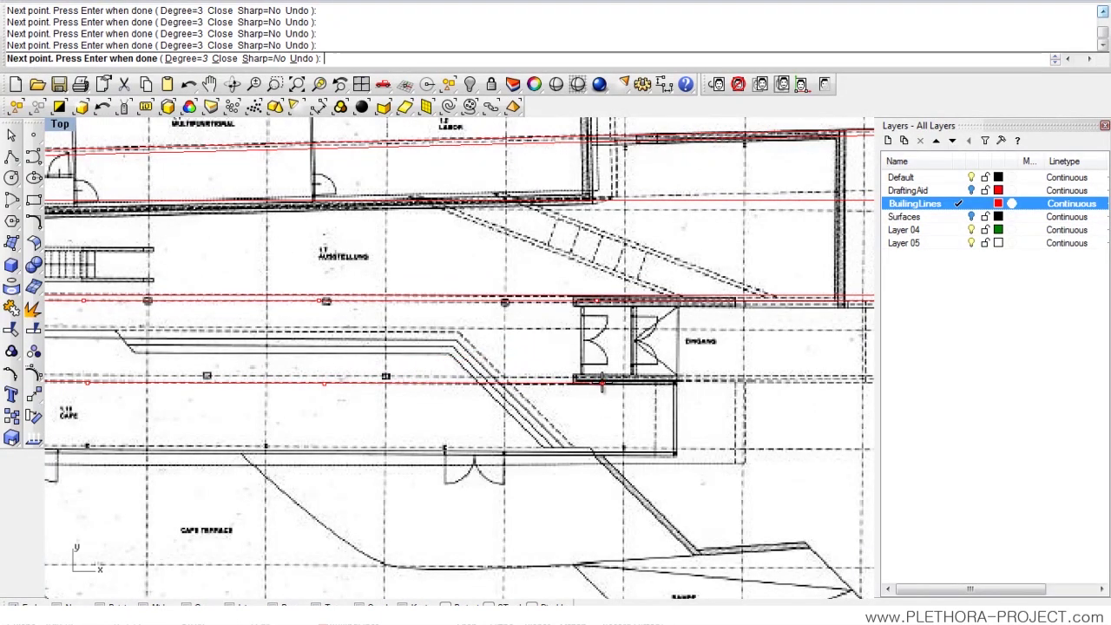
right_drag(717, 382, 390, 393)
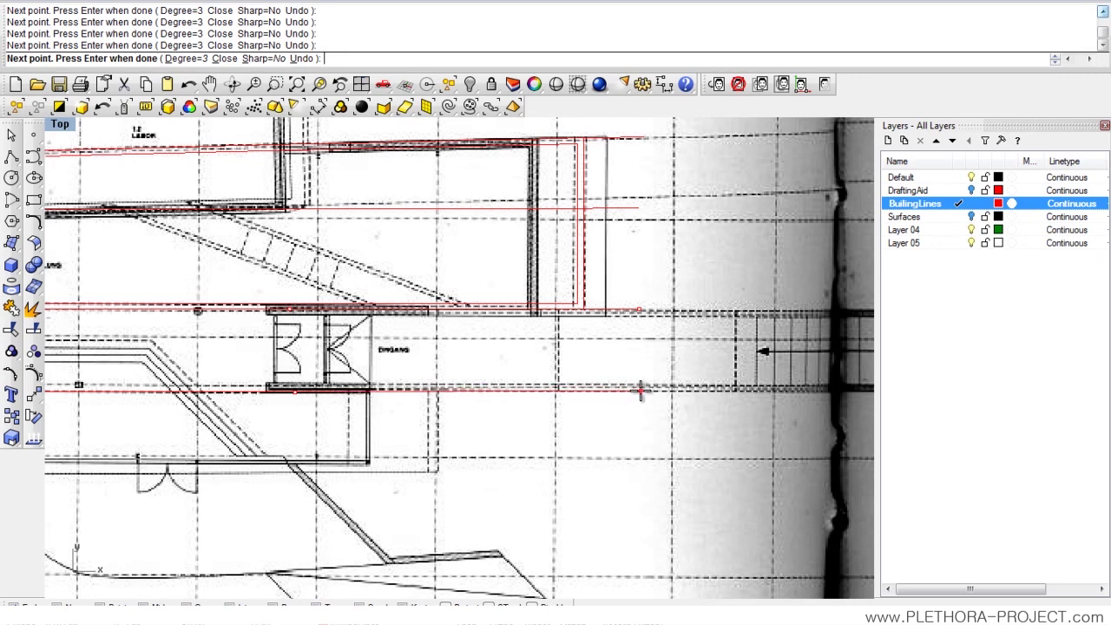
Finish the curve beyond the entrance with an end point in line with the end of the neighbouring long curve.
right_drag(640, 391, 555, 391)
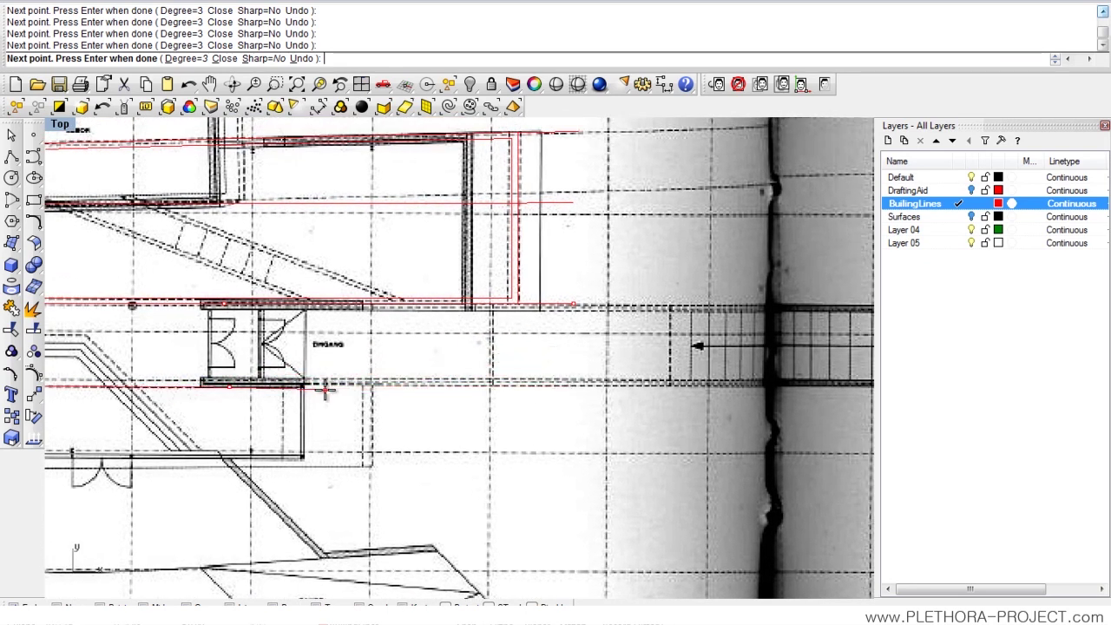
right_drag(106, 345, 228, 347)
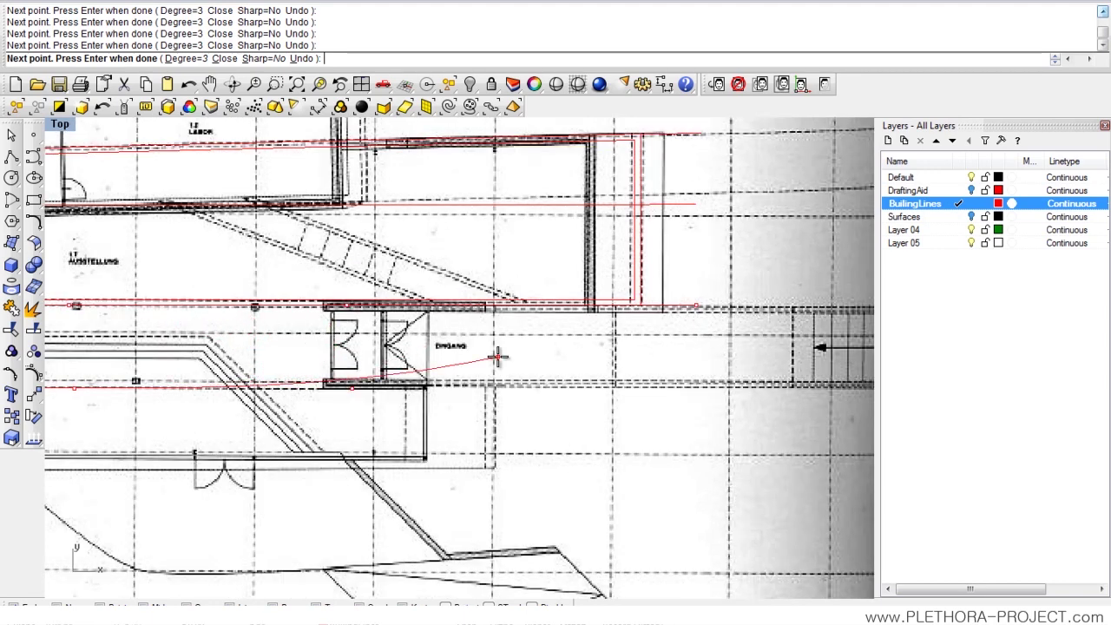
right_drag(573, 369, 539, 408)
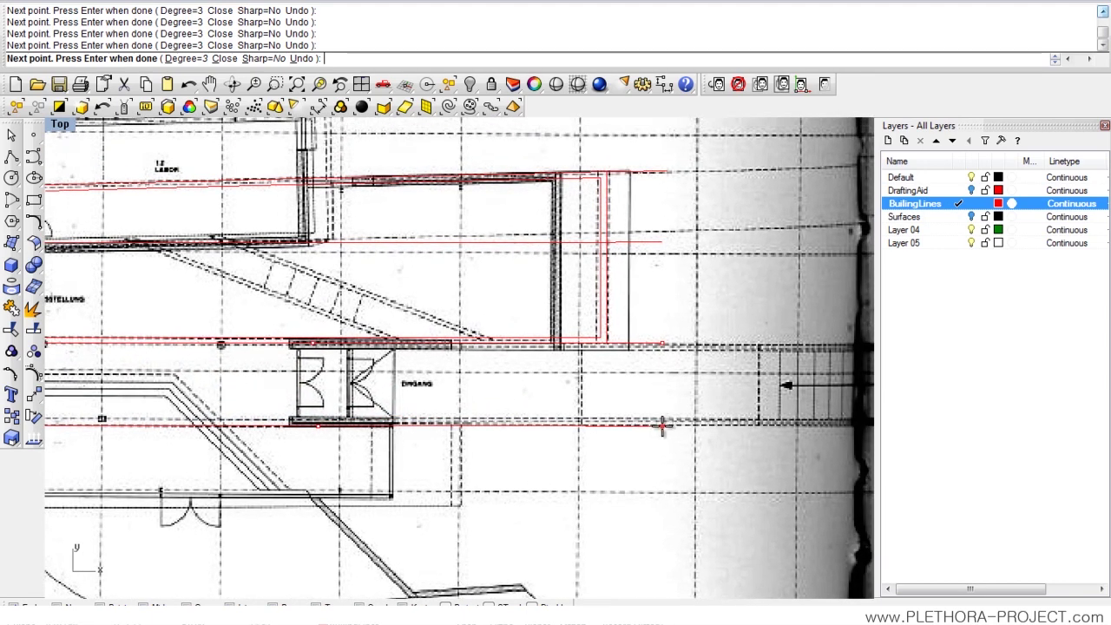
right_drag(652, 427, 525, 396)
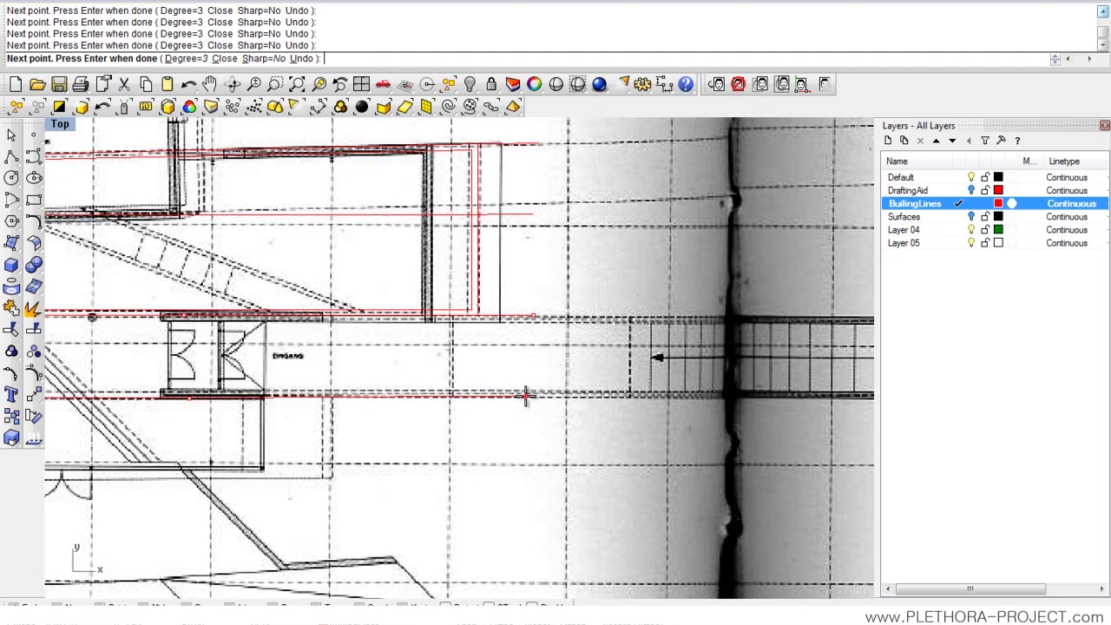
scroll(499, 380, down, 3)
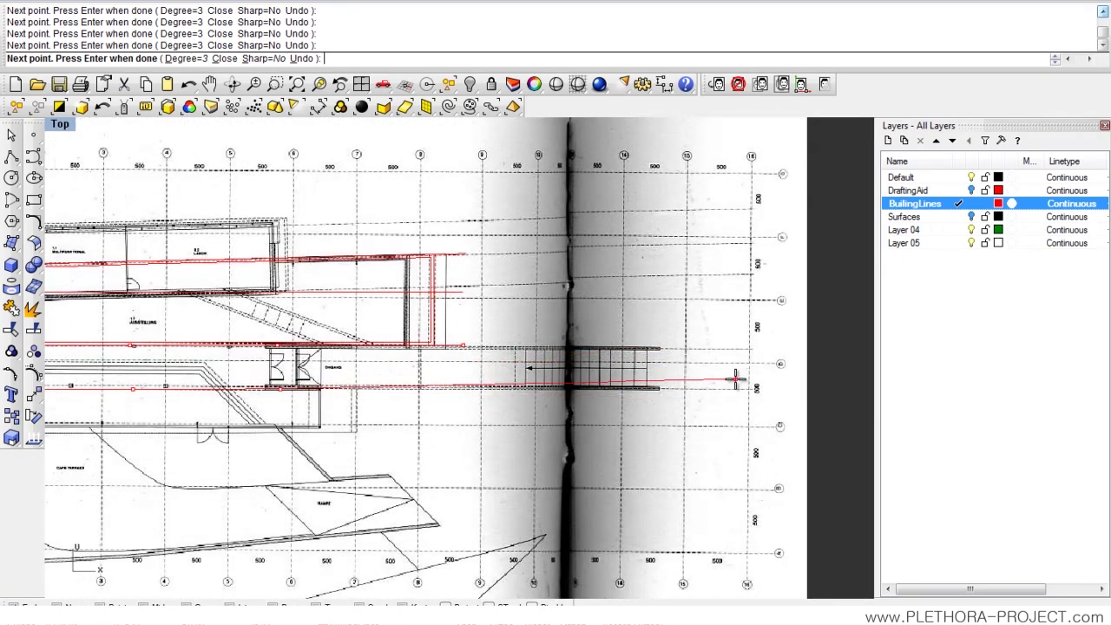
scroll(434, 382, up, 3)
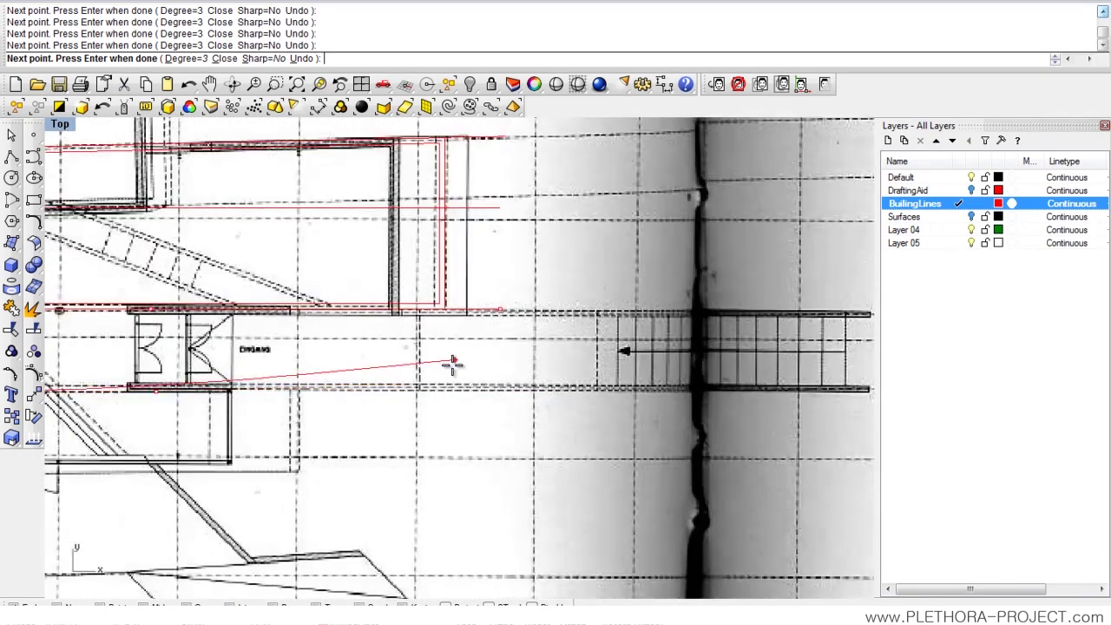
click(503, 391)
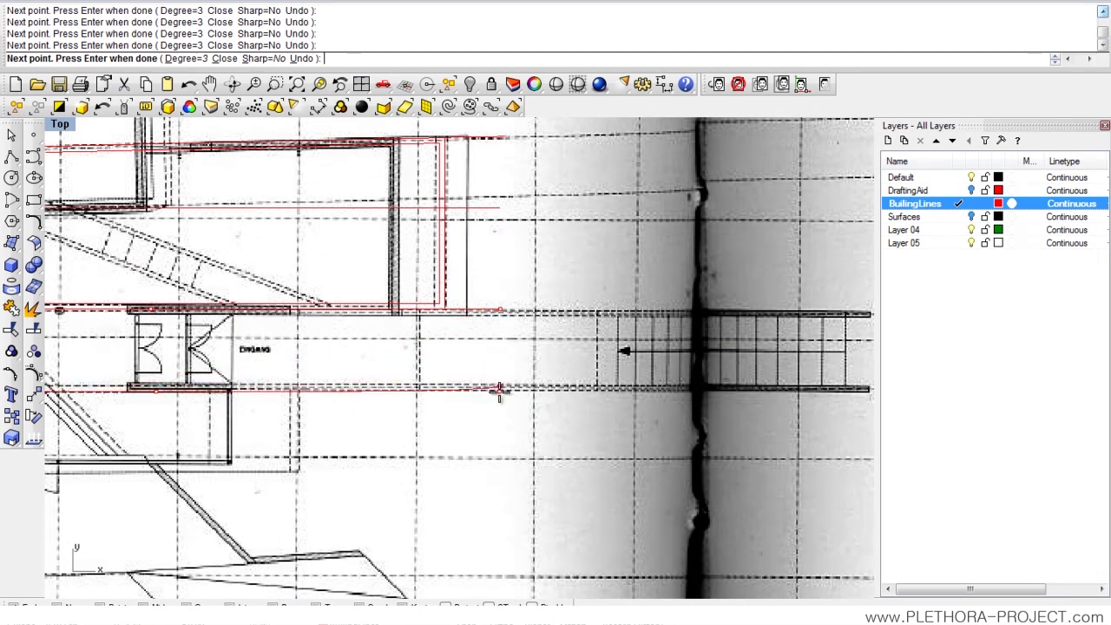
key(Return)
Select the two long curves flanking the entrance passage and examine their ends against the entrance and the outer stair, then clear the selection.
scroll(513, 377, down, 5)
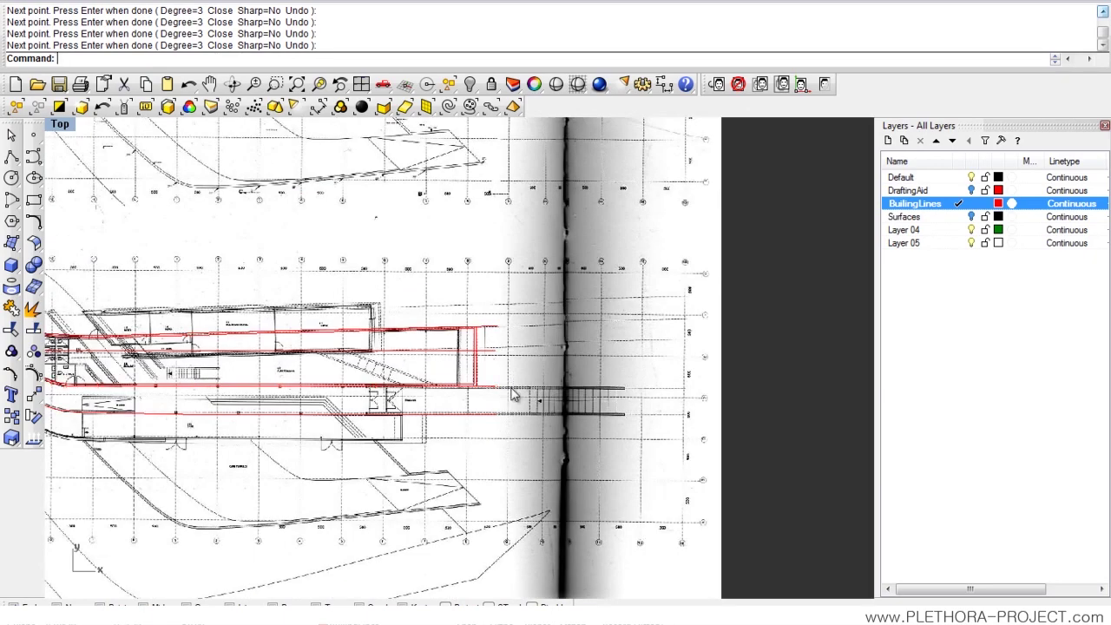
drag(489, 422, 488, 424)
right_drag(468, 447, 501, 400)
scroll(500, 387, down, 6)
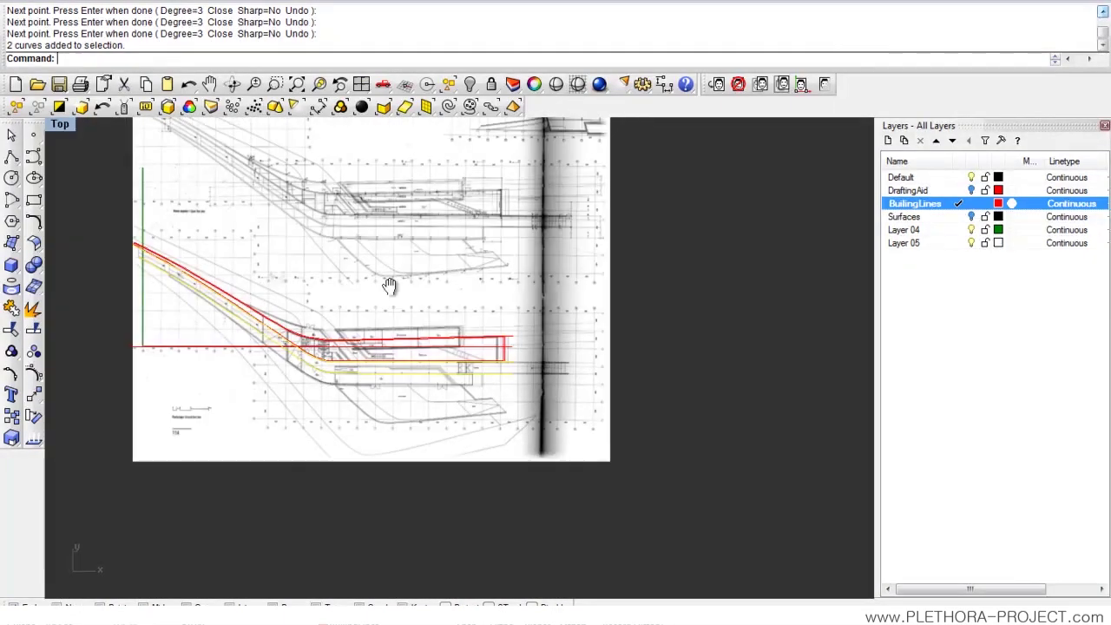
right_drag(390, 287, 418, 203)
scroll(370, 270, up, 2)
scroll(369, 275, up, 1)
right_drag(590, 287, 408, 289)
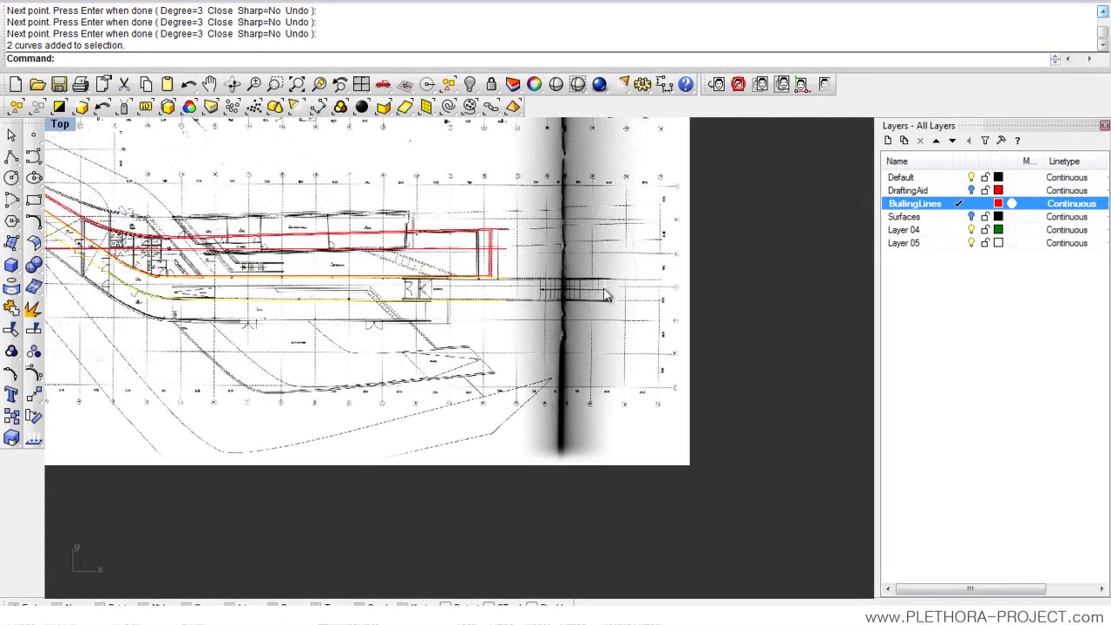
scroll(512, 328, up, 2)
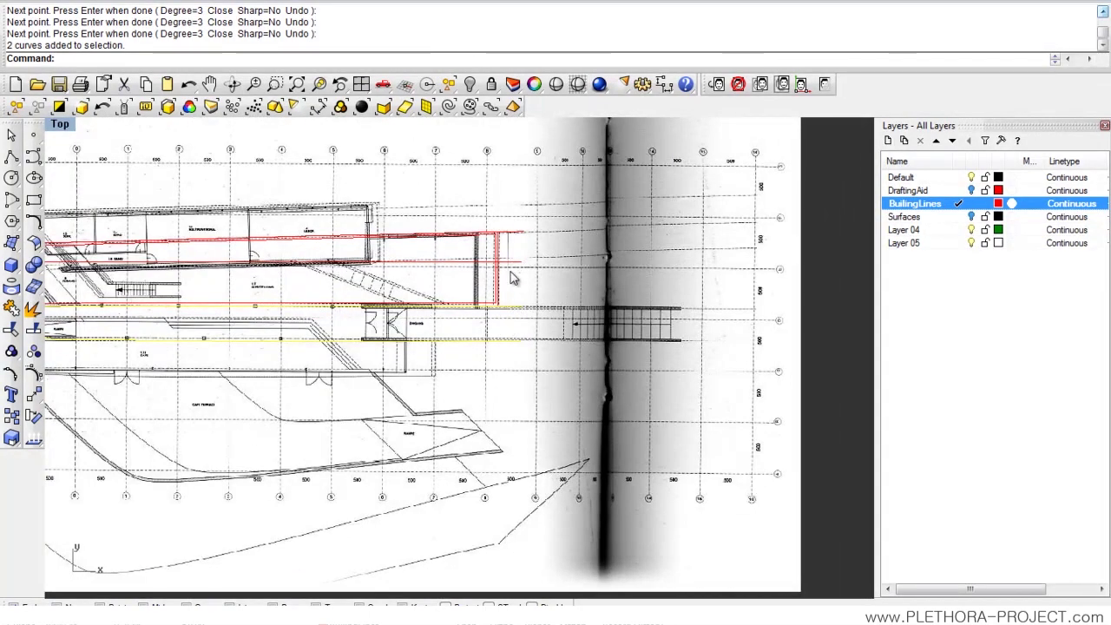
right_drag(492, 333, 451, 338)
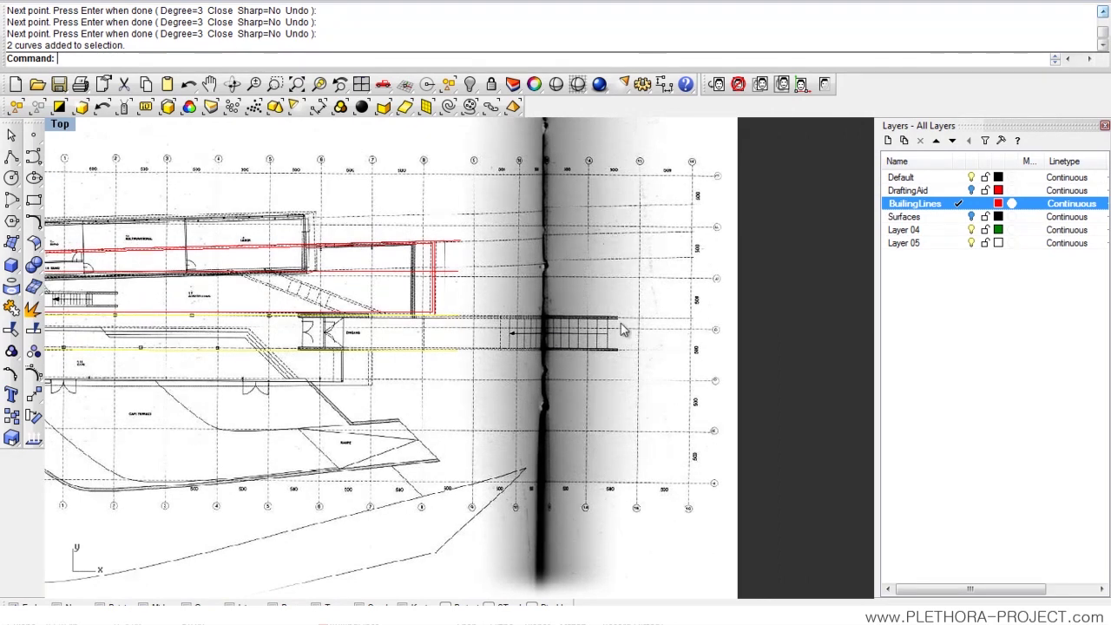
right_drag(552, 325, 465, 324)
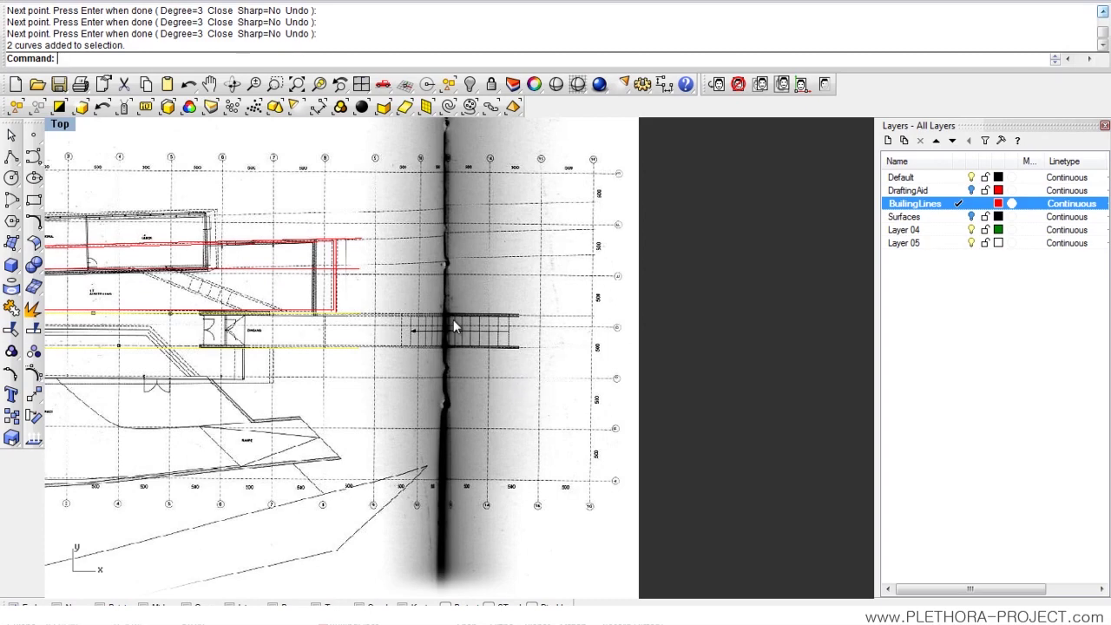
right_drag(491, 392, 533, 330)
scroll(532, 328, down, 6)
scroll(353, 295, up, 8)
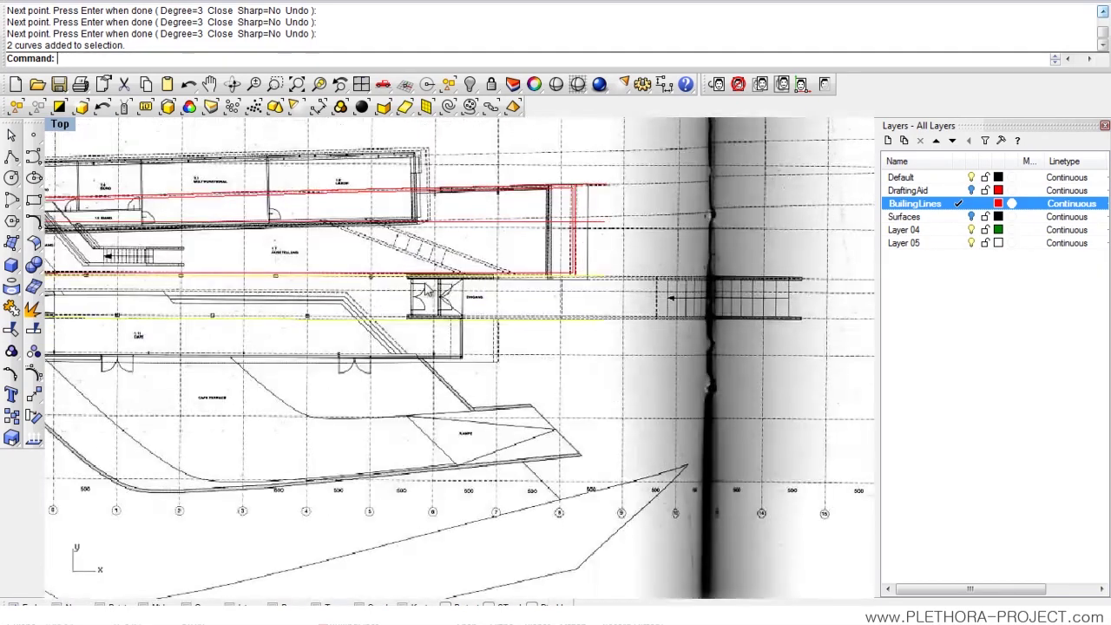
scroll(531, 278, up, 4)
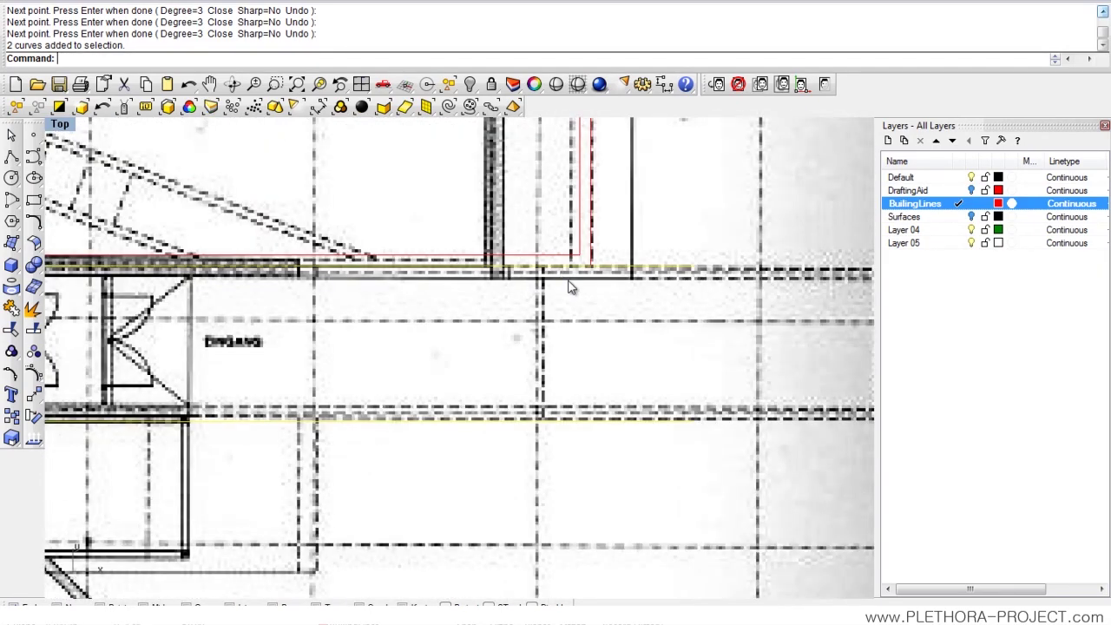
scroll(571, 287, down, 6)
scroll(496, 299, up, 4)
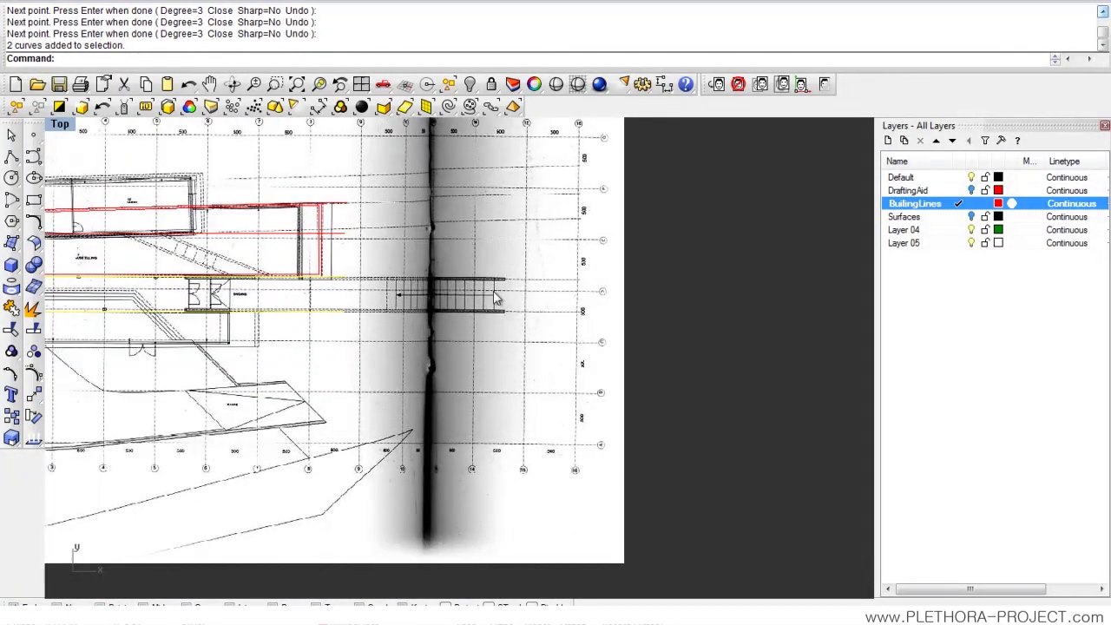
key(Escape)
Draw a vertical straight polyline well beyond the plan's stair end, crossing the direction of the two long entrance passage curves.
right_drag(397, 299, 394, 339)
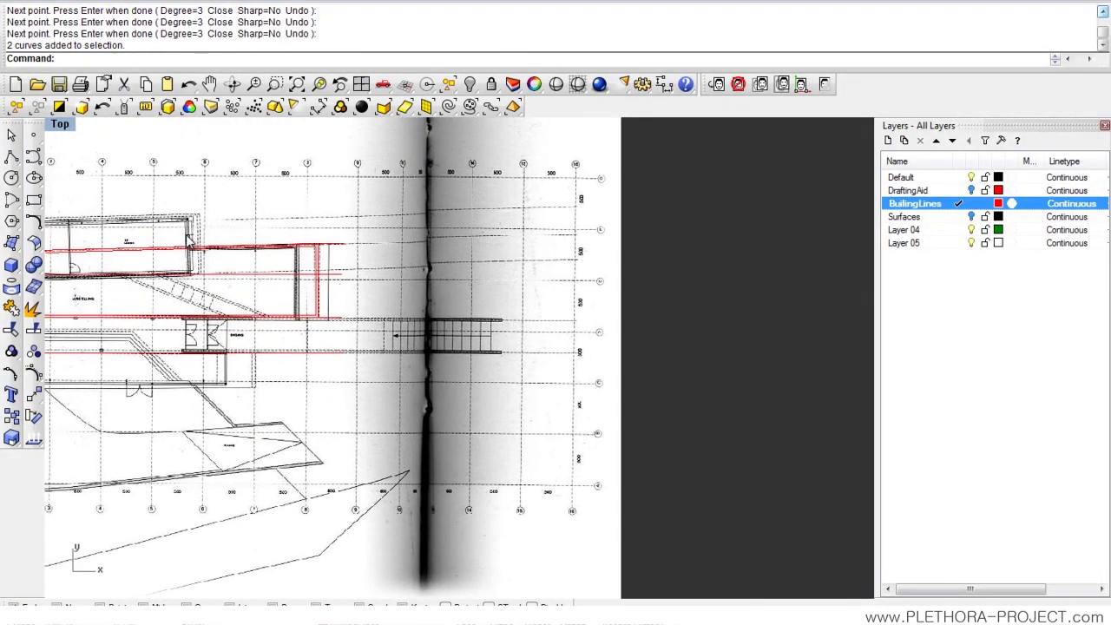
click(33, 156)
right_drag(744, 245, 691, 212)
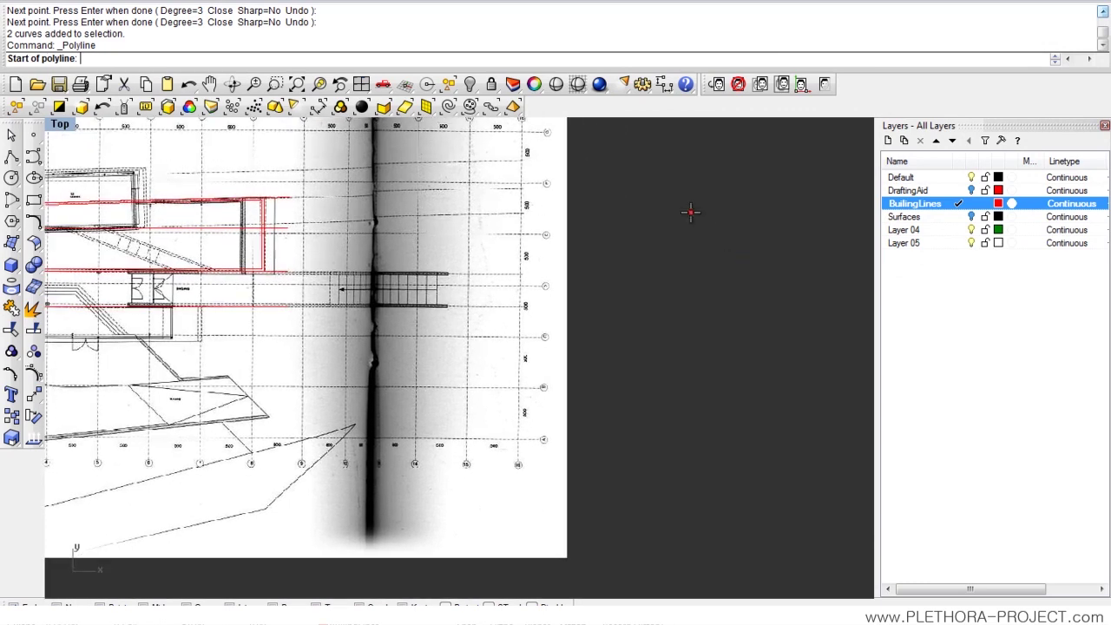
scroll(821, 154, down, 4)
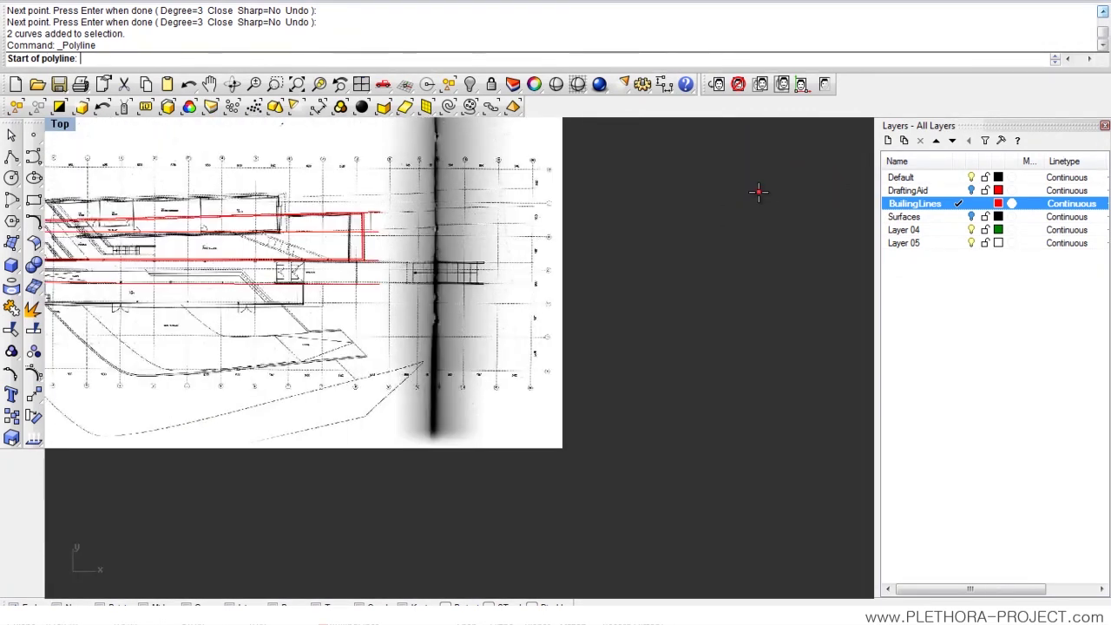
click(721, 167)
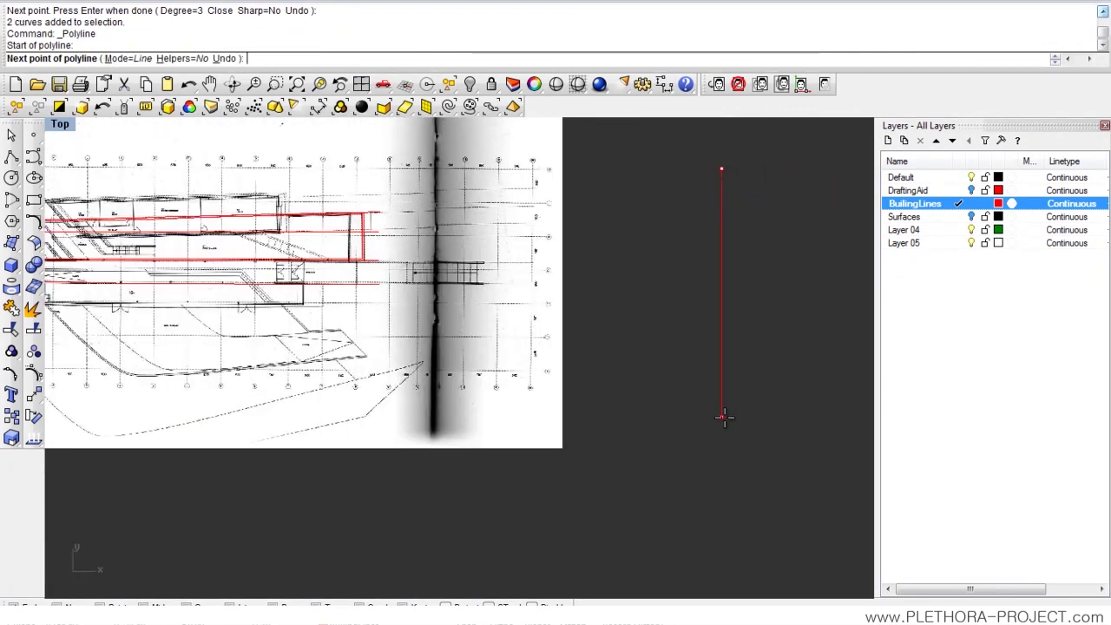
click(721, 418)
key(Return)
Extend the two long curves flanking the entrance passage to the vertical line, using it as boundary with the Natural extension type.
scroll(424, 373, up, 3)
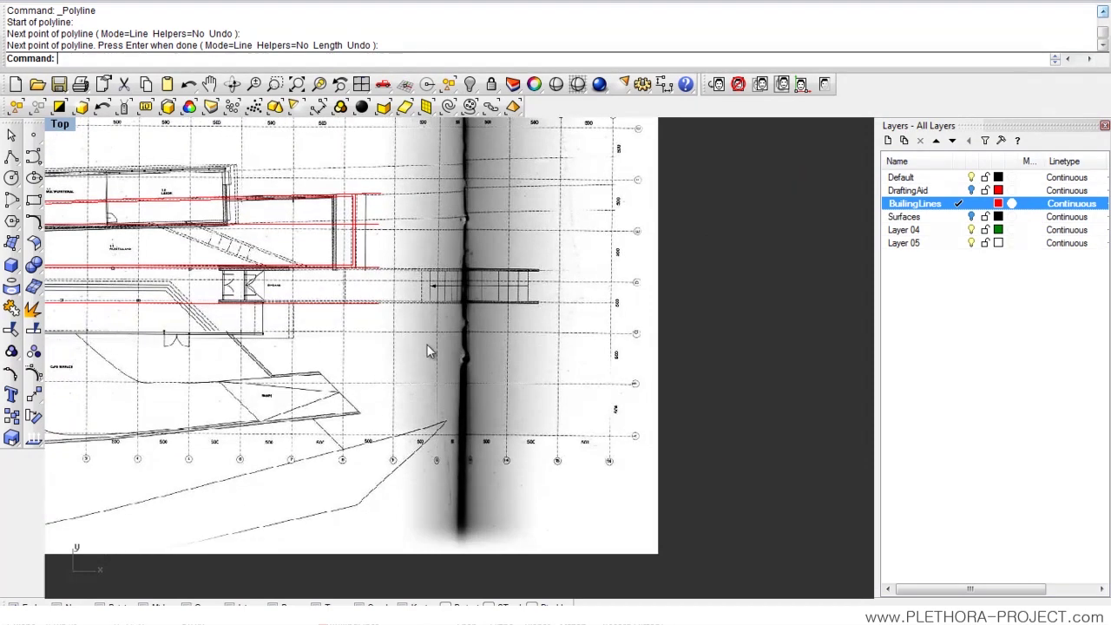
right_drag(574, 330, 506, 339)
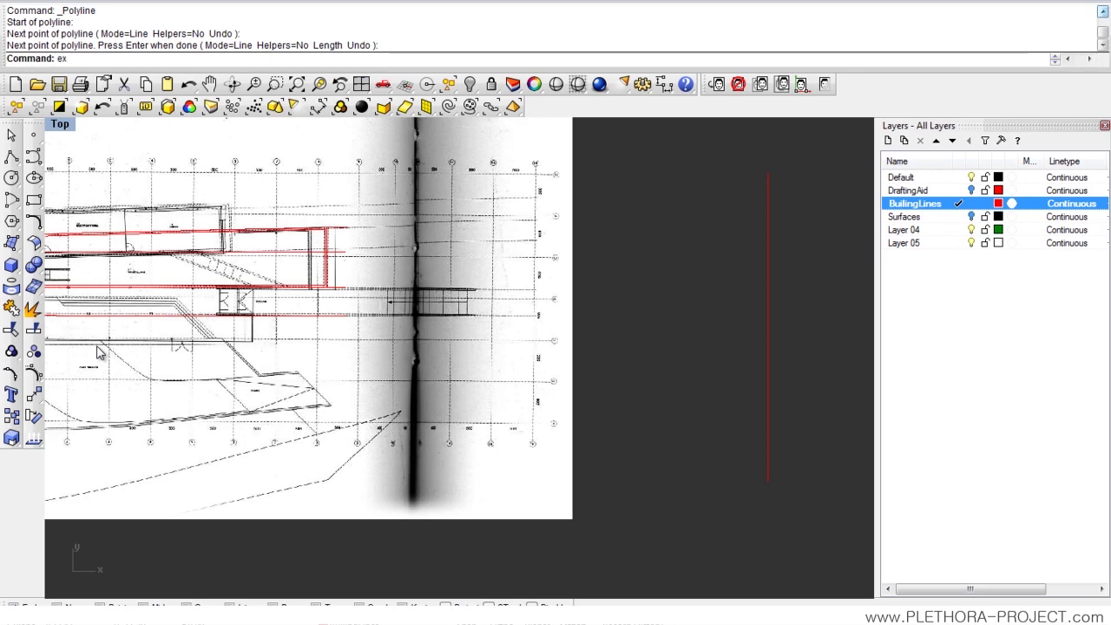
text(tend)
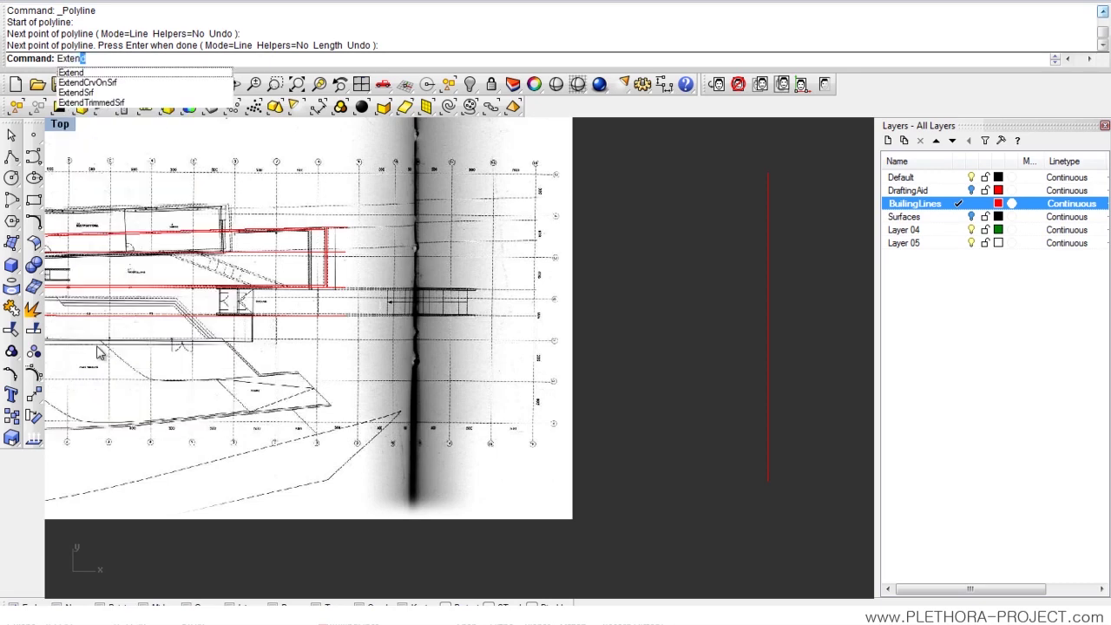
key(Down)
key(Down)
key(Down)
key(Down)
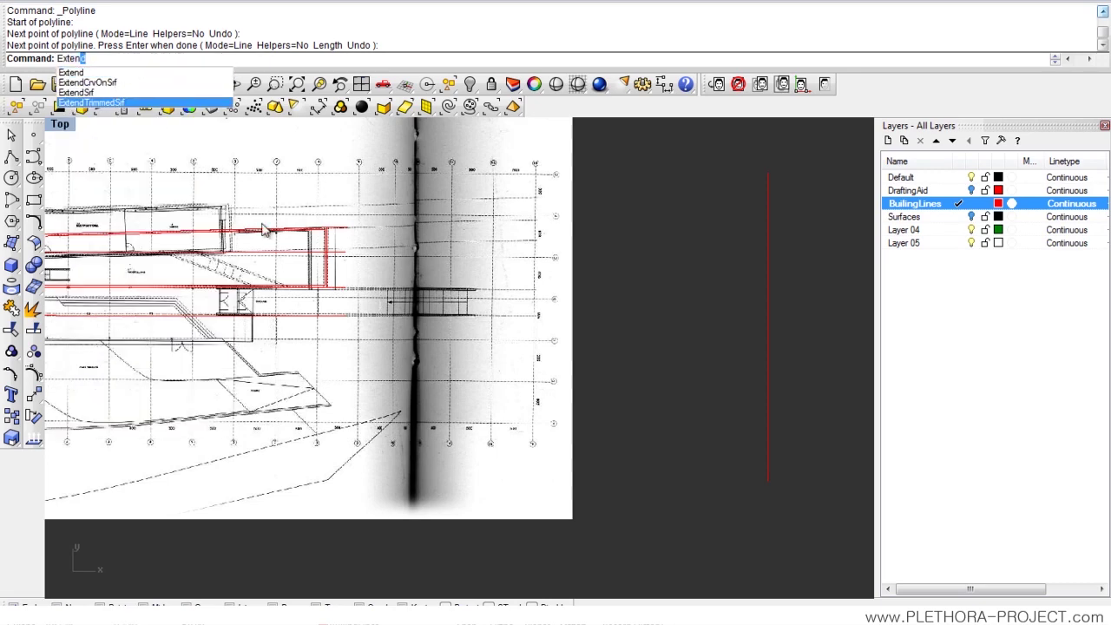
key(Return)
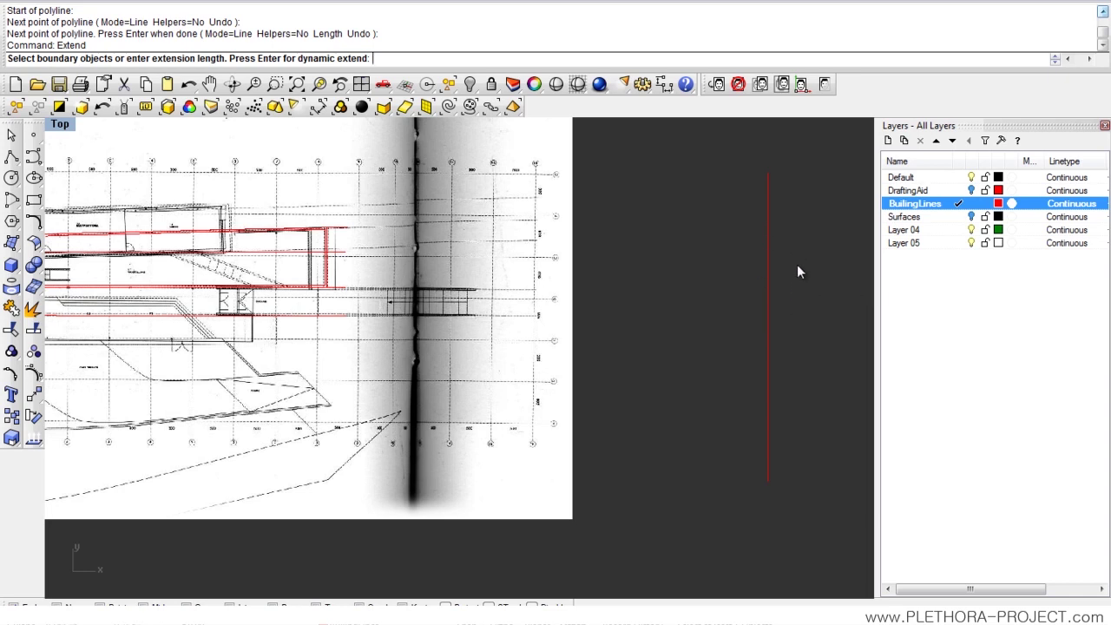
click(767, 266)
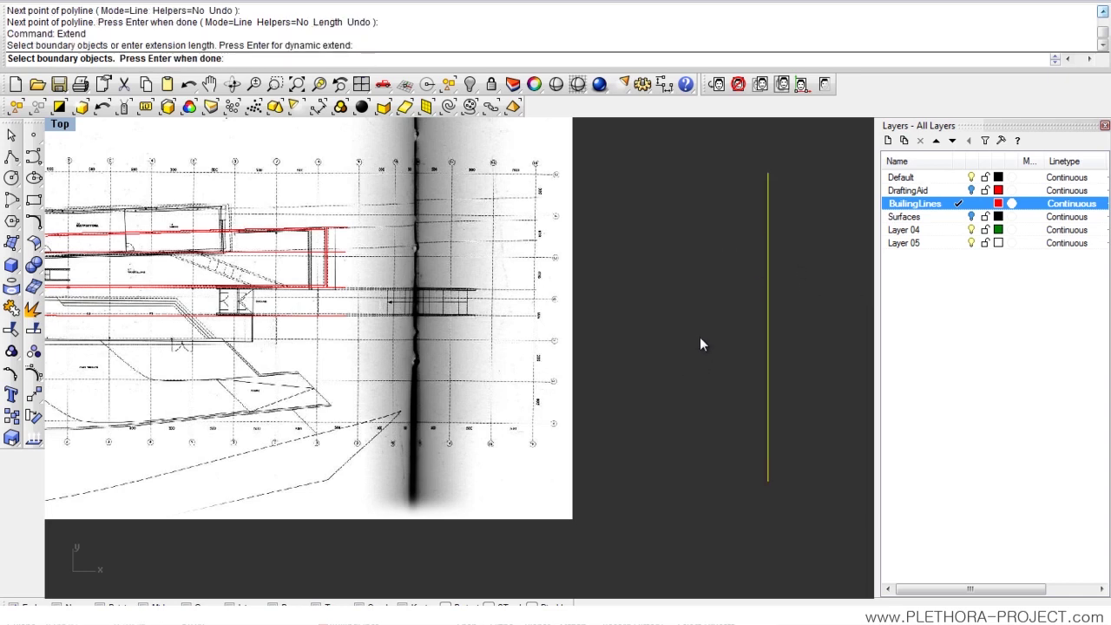
key(Return)
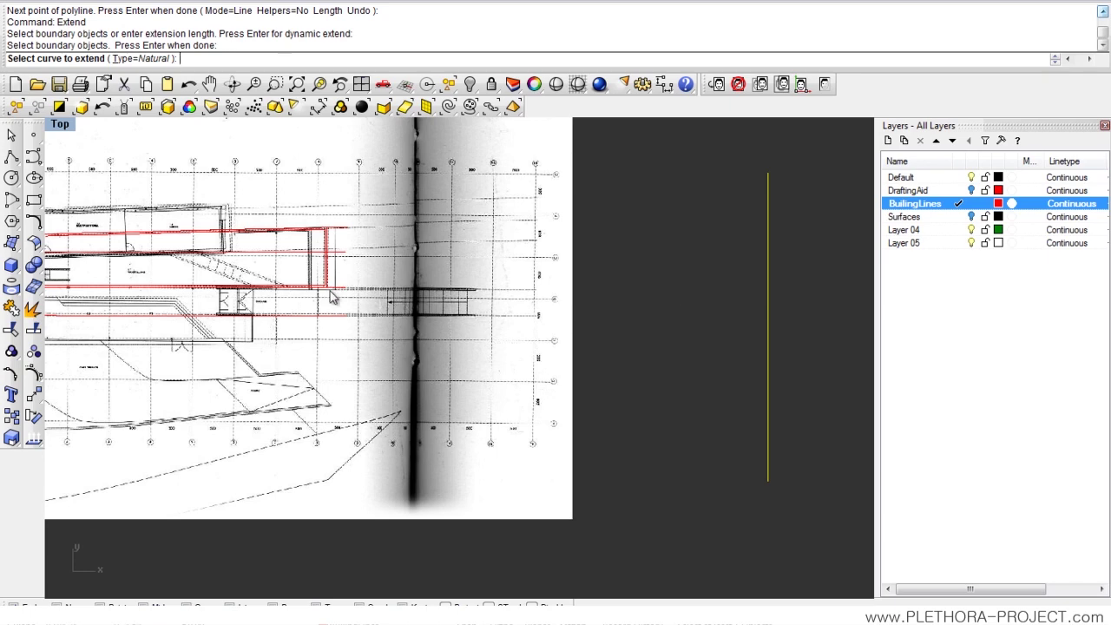
scroll(332, 297, up, 3)
scroll(494, 319, down, 3)
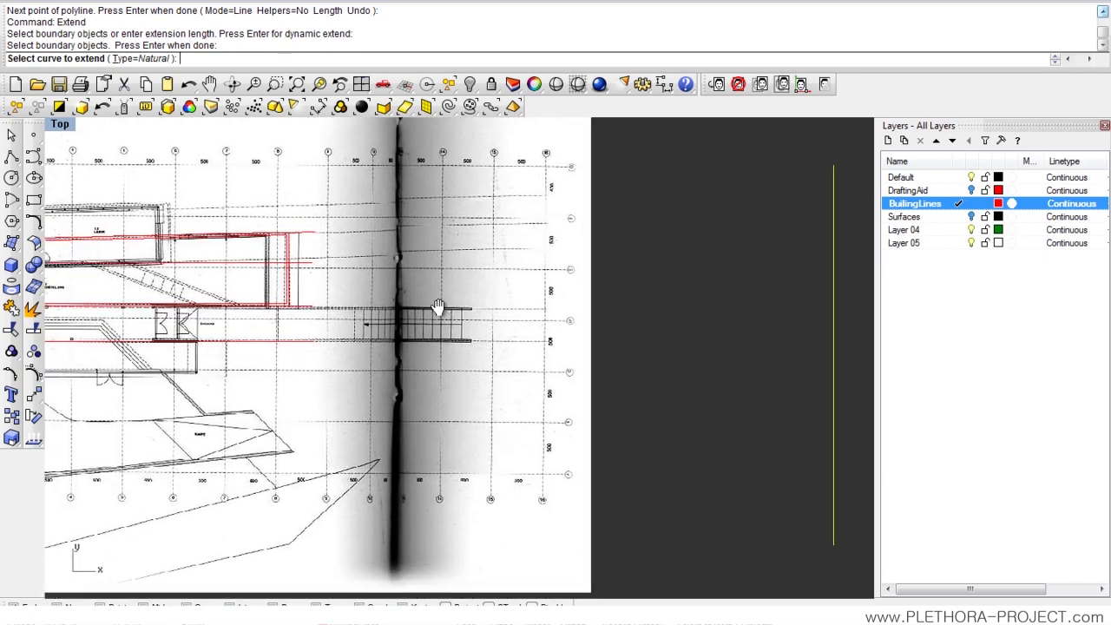
click(308, 308)
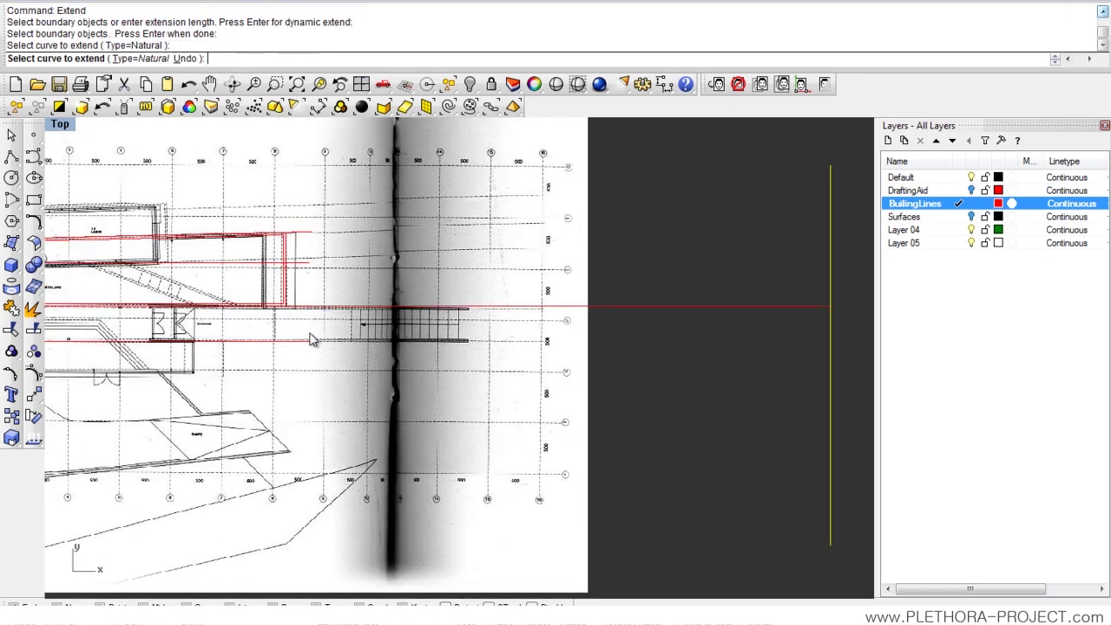
click(310, 341)
key(Return)
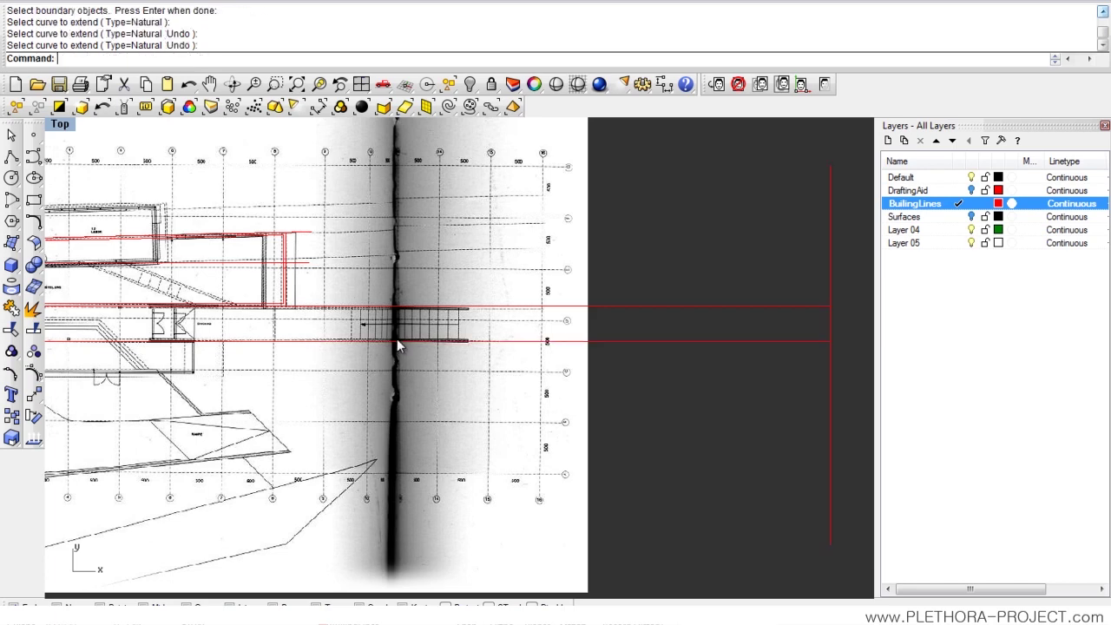
Delete the vertical boundary line and show the model in a maximised Perspective view.
drag(778, 258, 778, 259)
key(Delete)
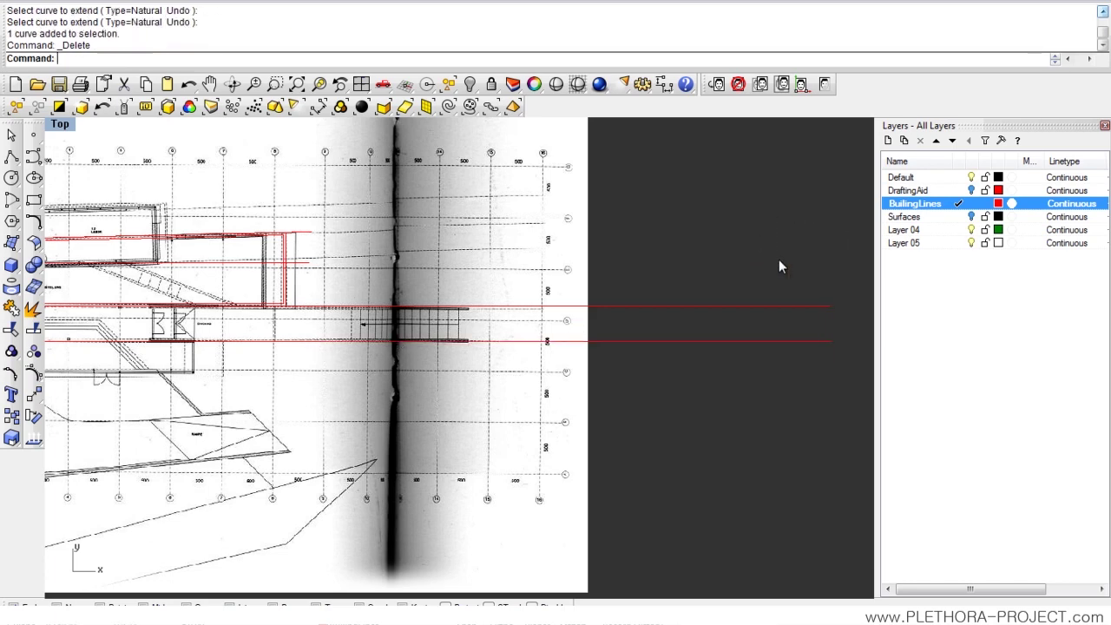
right_drag(531, 307, 583, 264)
scroll(538, 271, down, 10)
mouse_move(387, 271)
right_down()
mouse_move(484, 270)
mouse_move(457, 272)
right_up()
scroll(478, 260, up, 4)
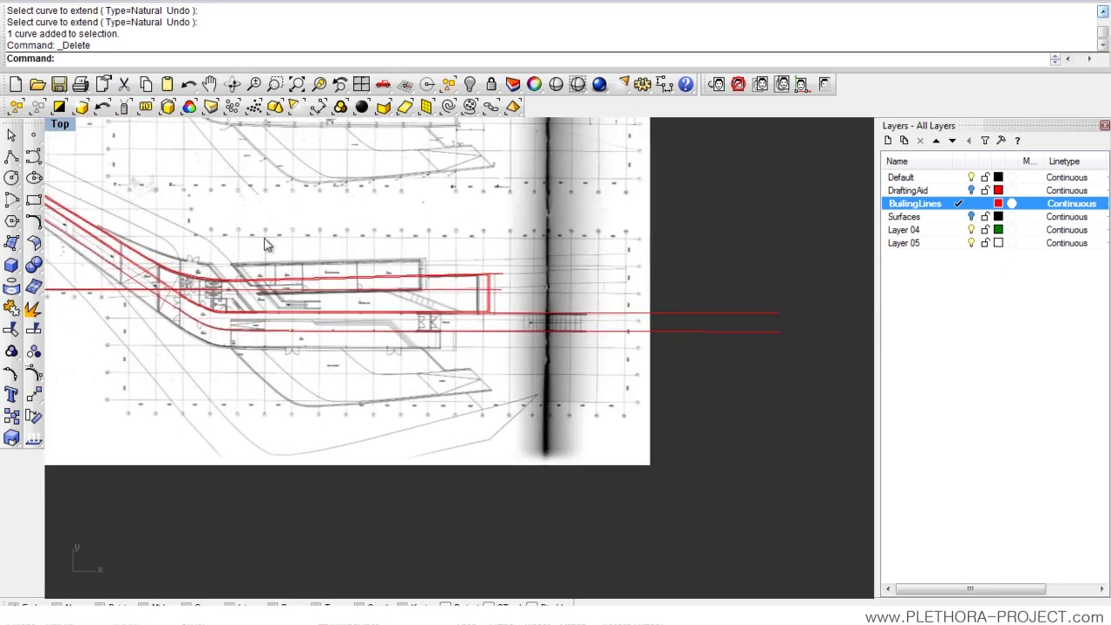
double_click(62, 128)
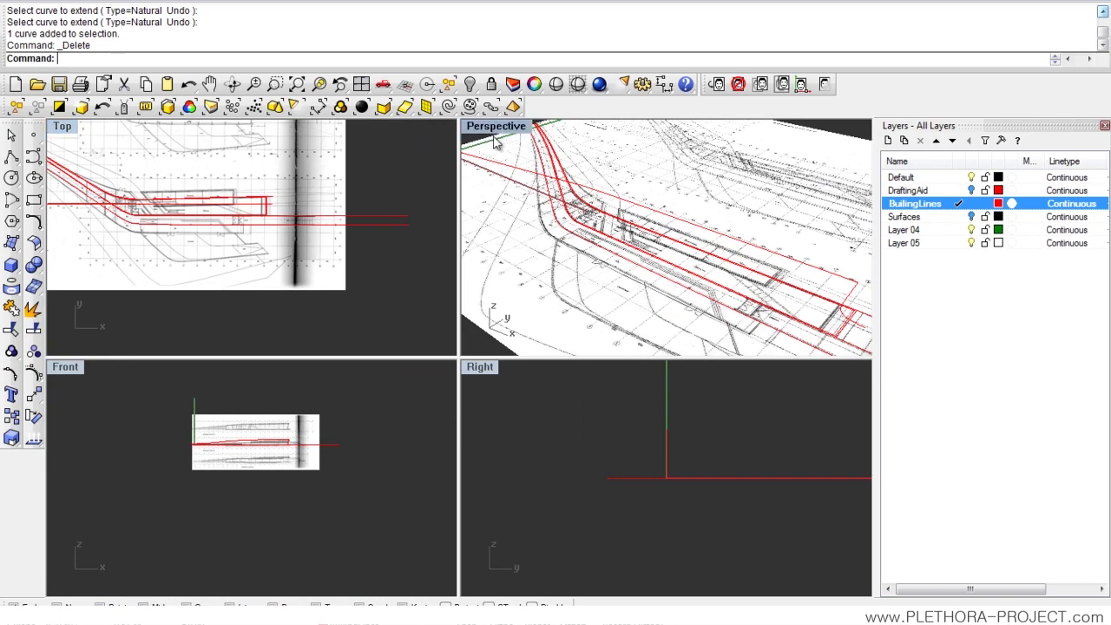
double_click(496, 127)
right_drag(653, 278, 646, 234)
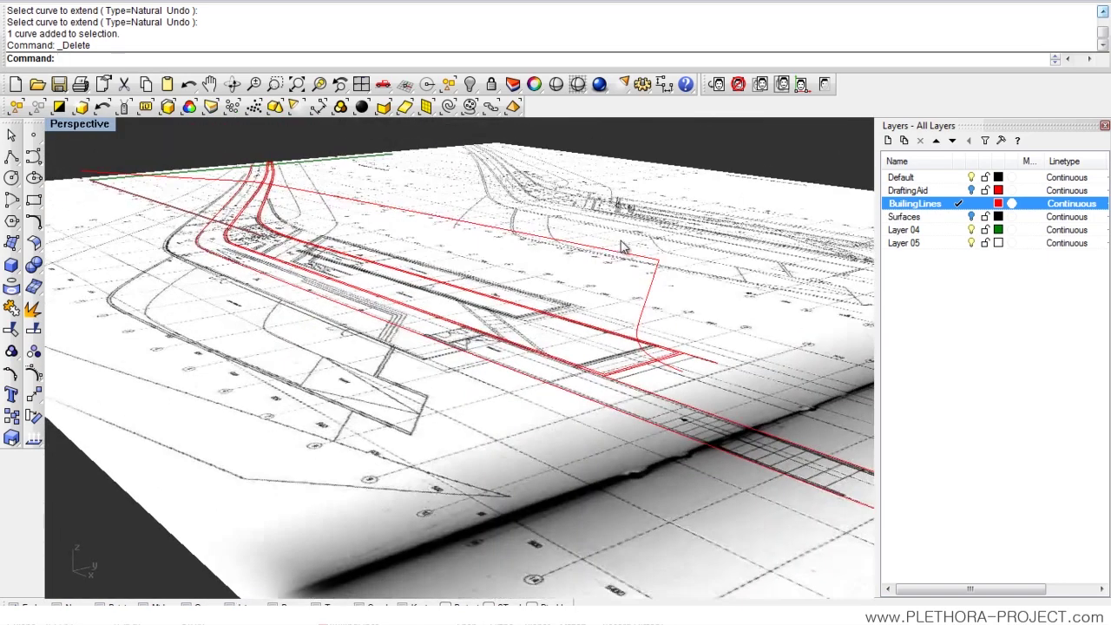
Set the BuilingLines layer colour to blue-violet (RGB 70, 0, 255) and check the curves against the plan.
click(998, 203)
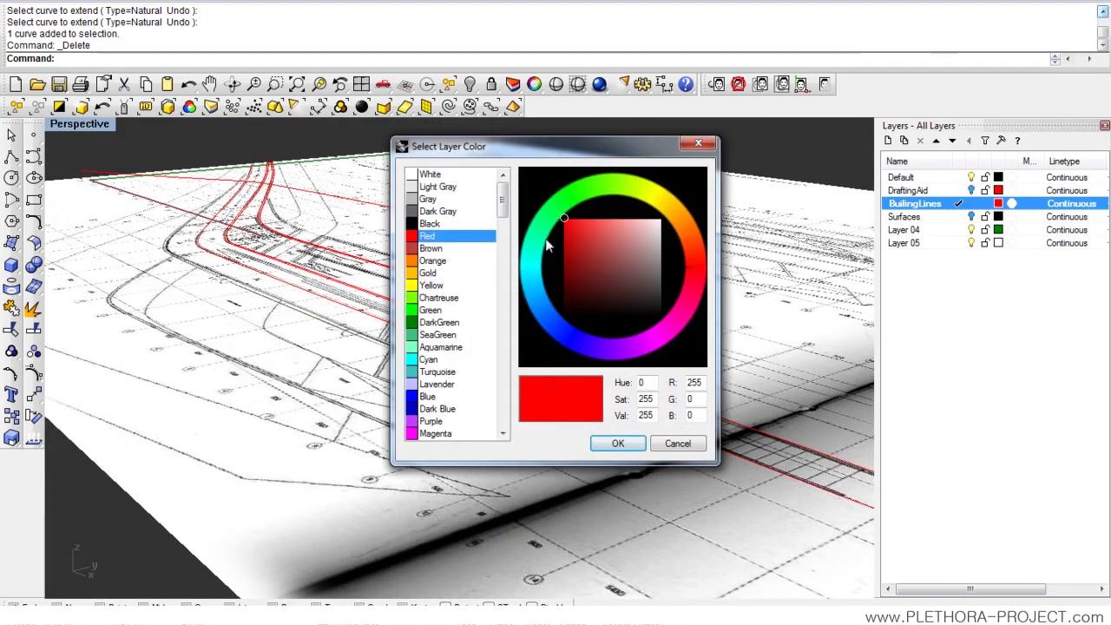
drag(546, 245, 596, 330)
click(606, 447)
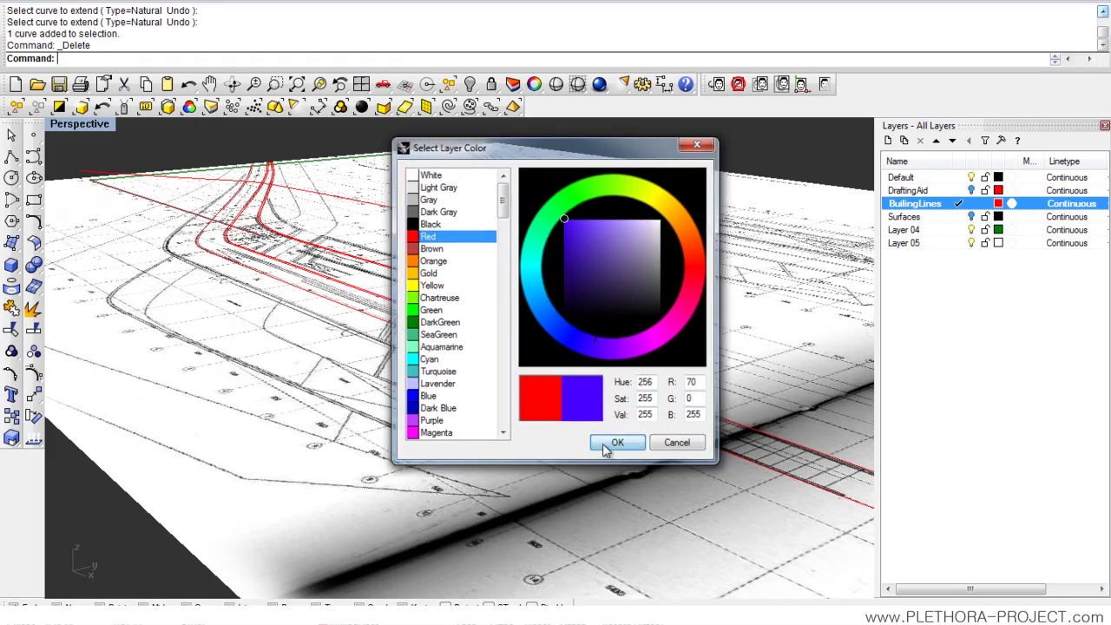
mouse_move(441, 332)
right_down()
mouse_move(415, 329)
mouse_move(490, 346)
right_up()
scroll(416, 329, down, 7)
scroll(451, 341, up, 2)
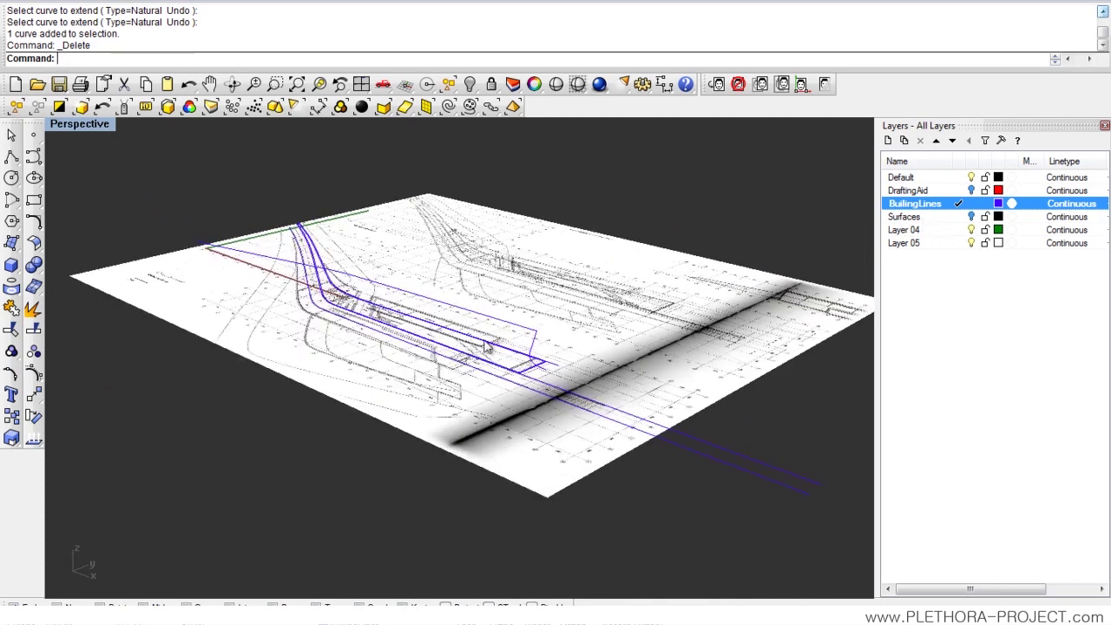
Set the BuilingLines layer colour to a slightly darkened green (RGB 0, 202, 0).
click(998, 204)
click(418, 311)
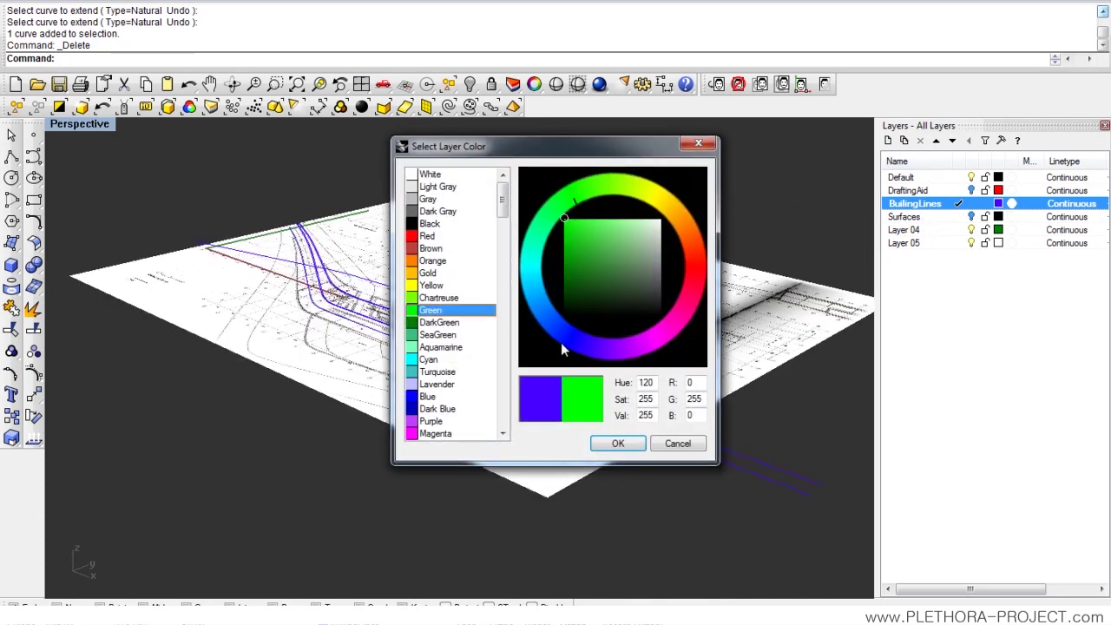
click(561, 237)
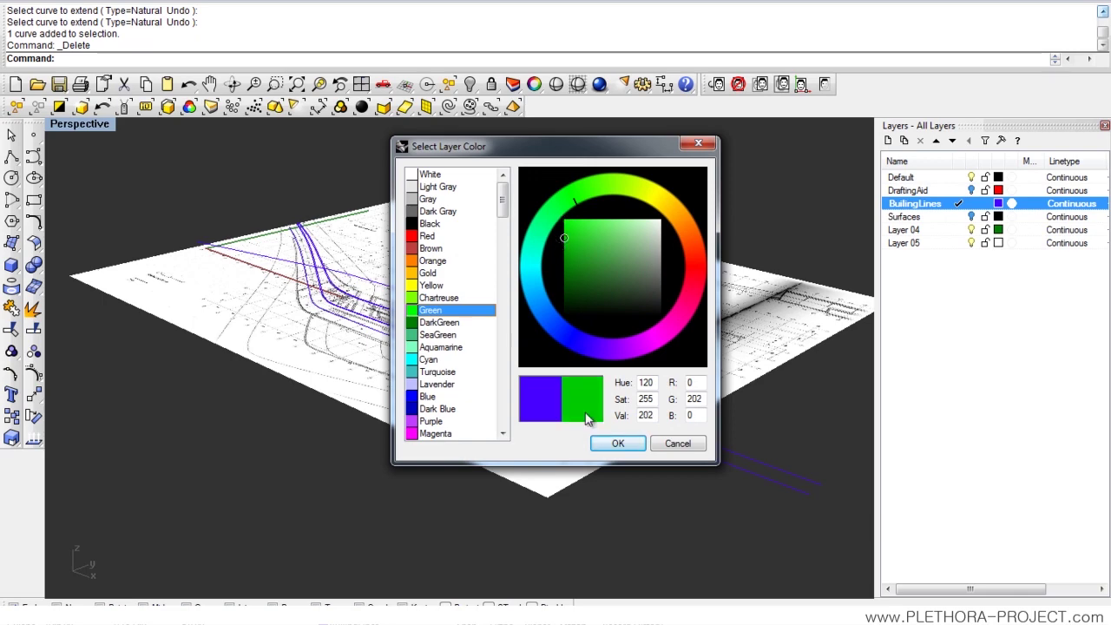
click(615, 443)
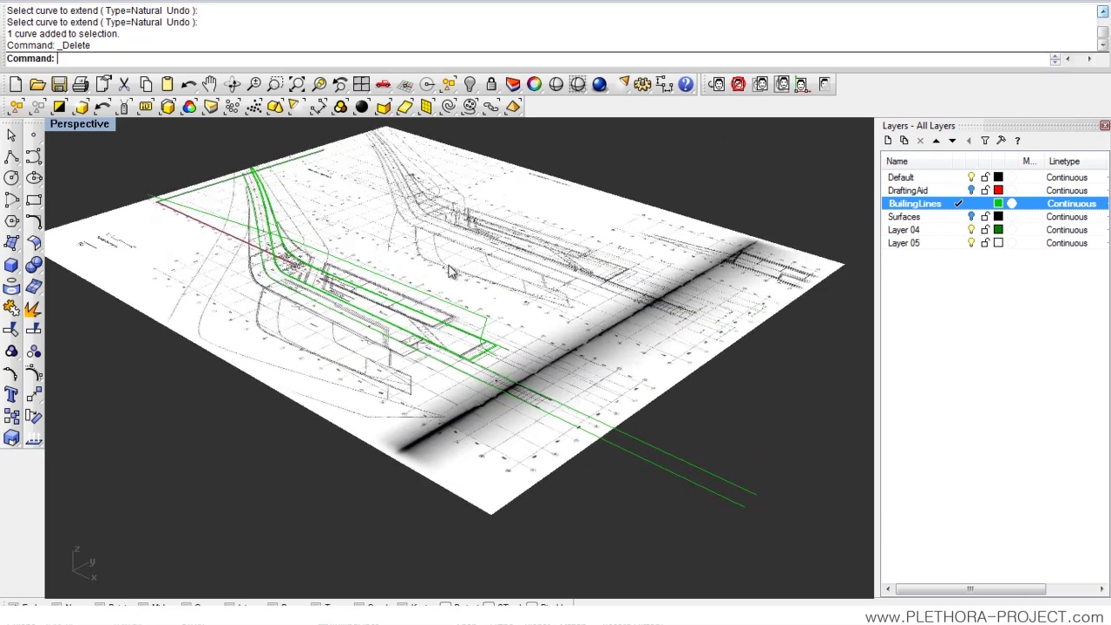
Hide the background floor plan bitmap so only the traced curves remain in view.
scroll(451, 272, up, 3)
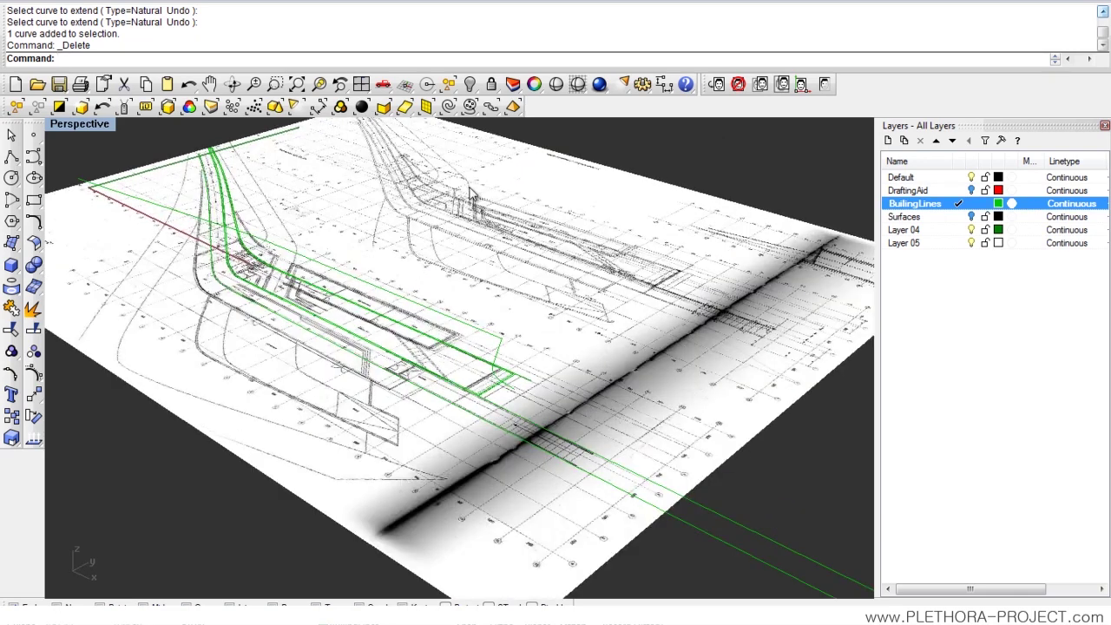
click(824, 84)
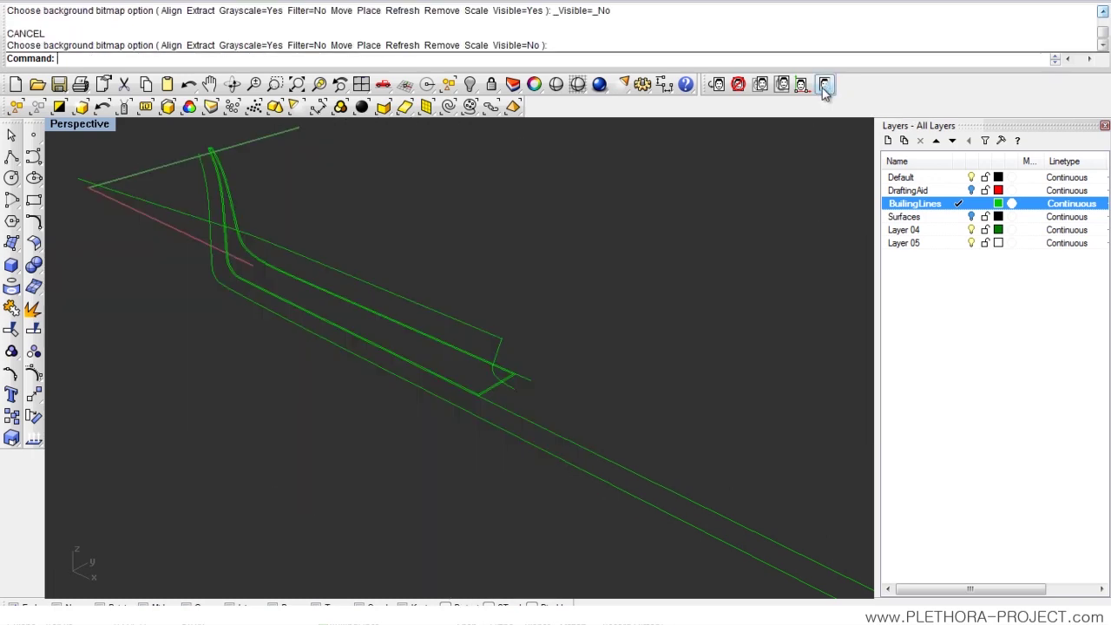
scroll(389, 286, up, 5)
Extrude the two long extended curves upward to a freehand height as vertical walls, keeping the input curves.
drag(523, 360, 459, 466)
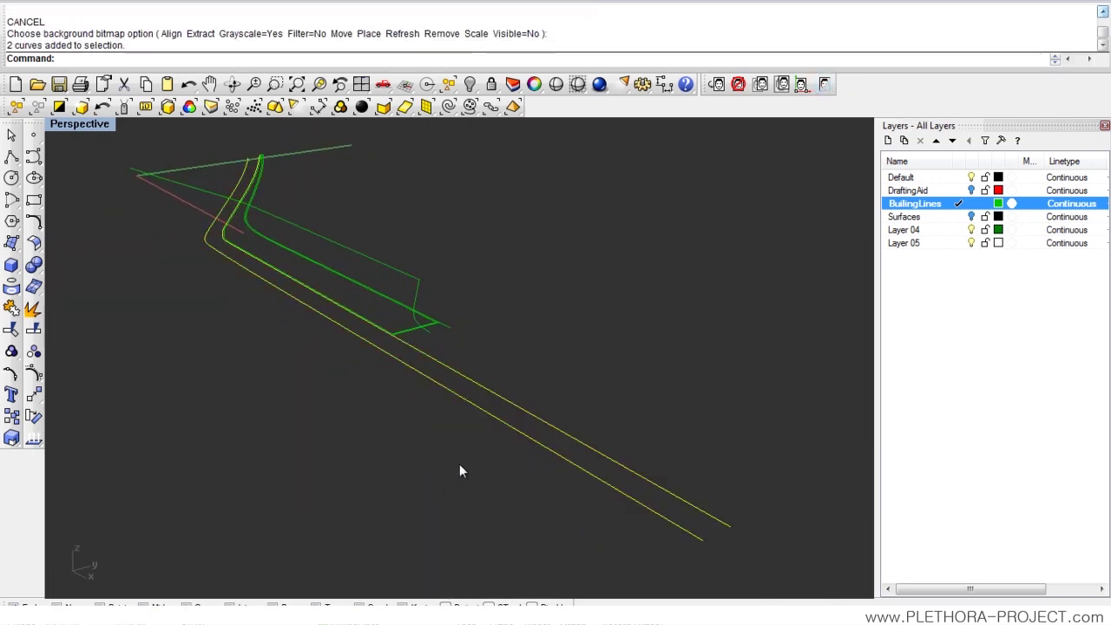
right_drag(459, 466, 440, 438)
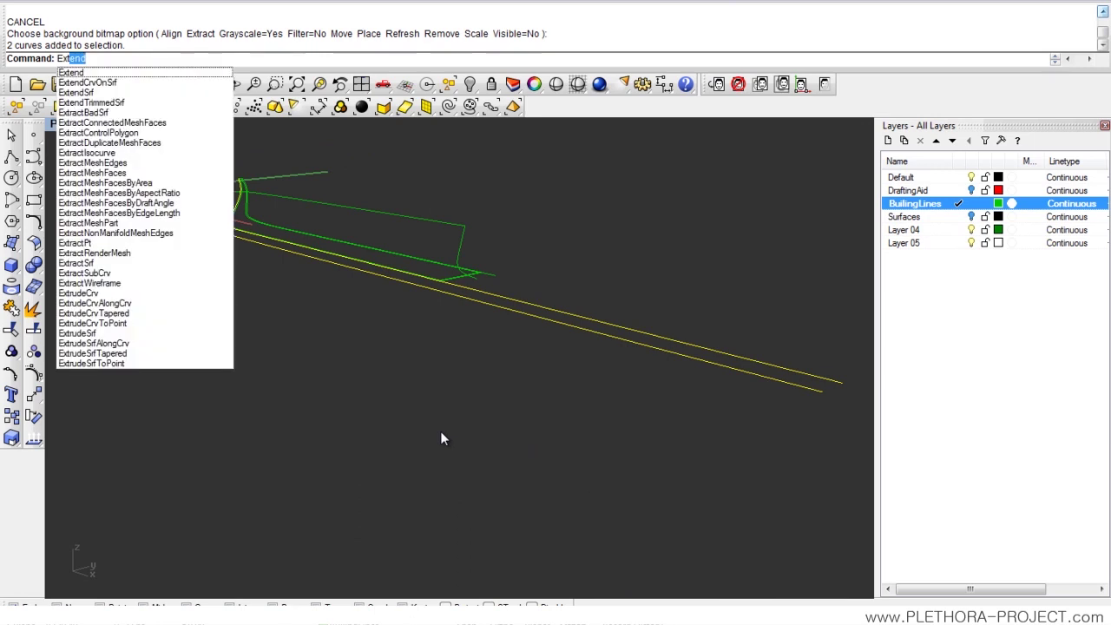
text(ru)
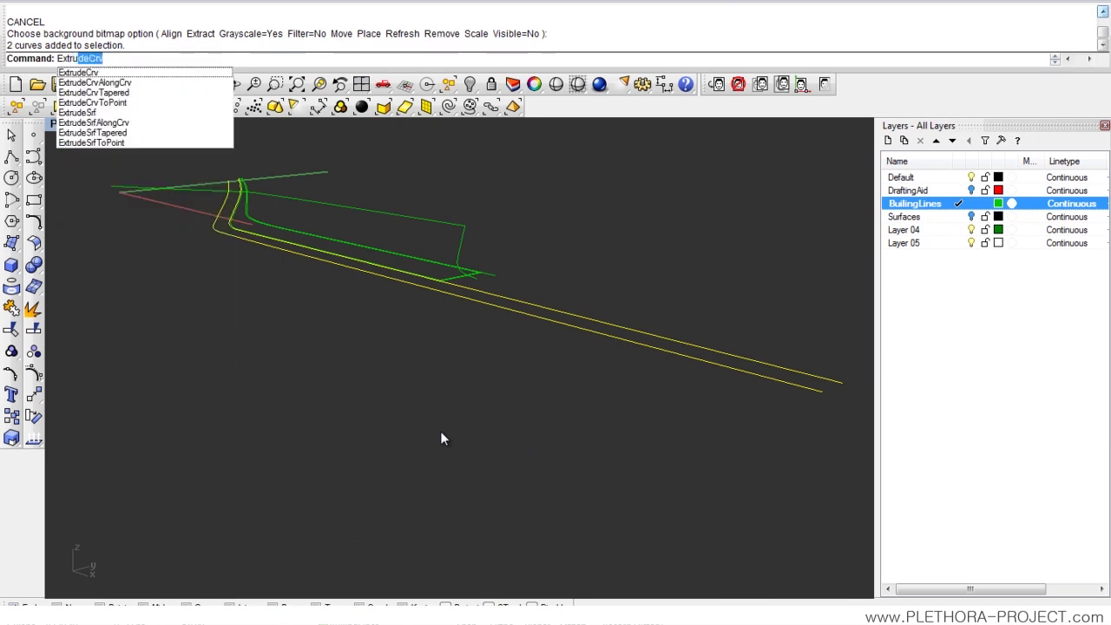
key(Return)
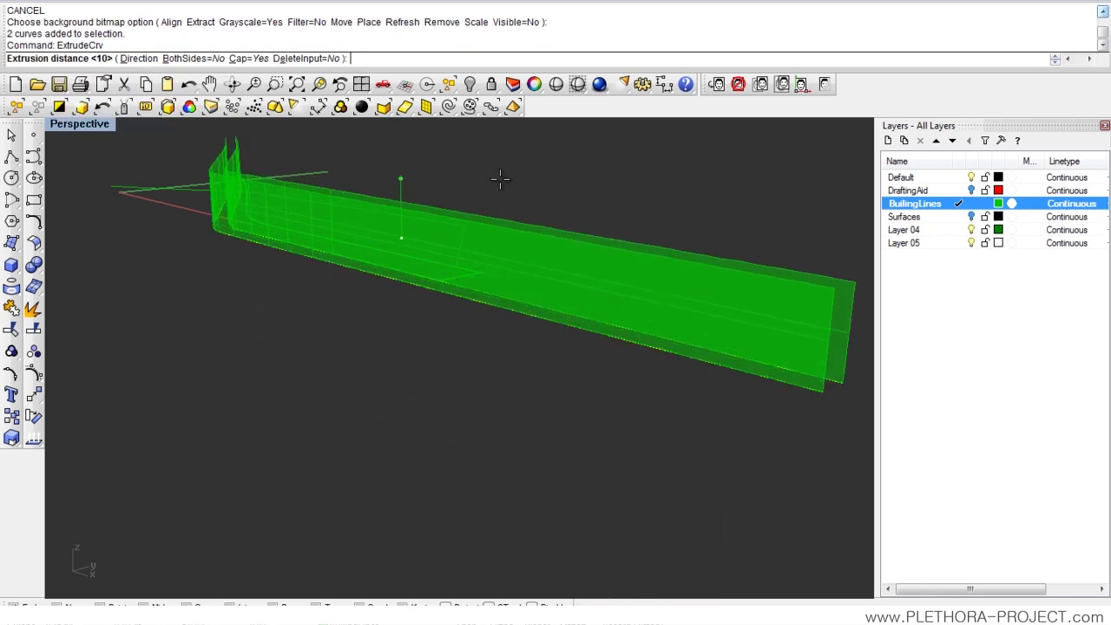
click(500, 179)
Move the two extruded wall surfaces from the BuilingLines layer to the Surfaces layer.
right_drag(422, 260, 397, 313)
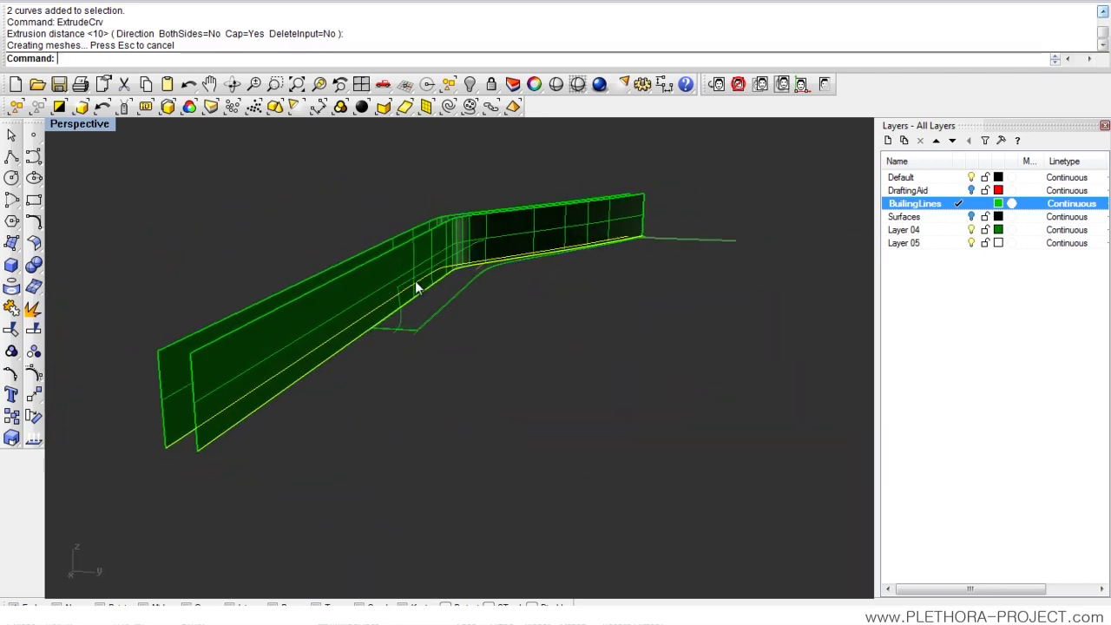
right_drag(434, 290, 431, 344)
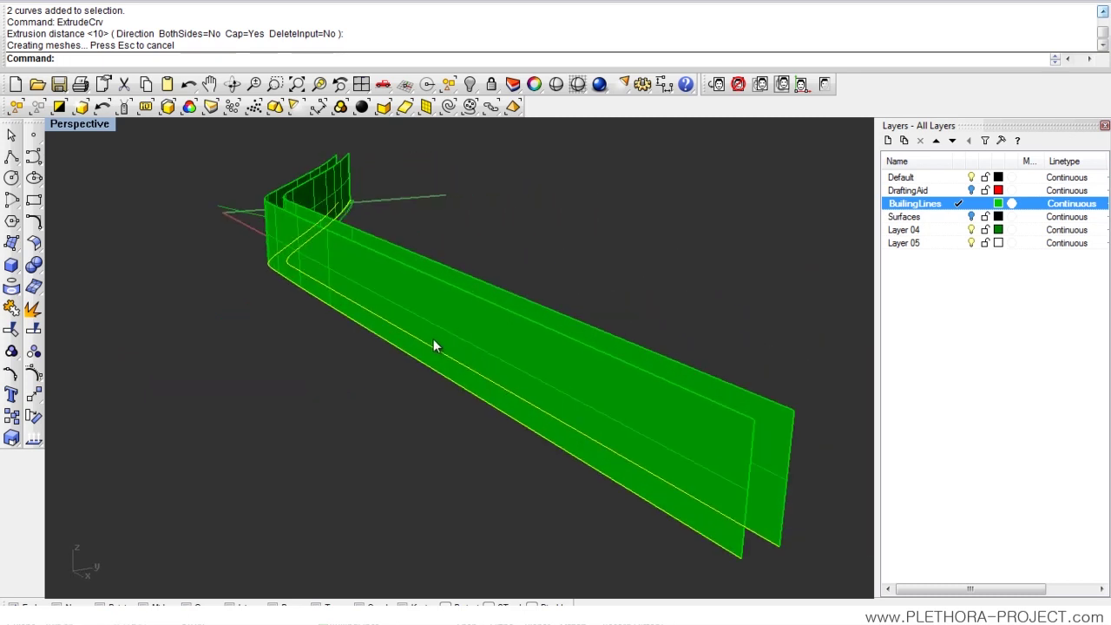
shift+right_drag(415, 306, 366, 259)
right_drag(351, 274, 200, 286)
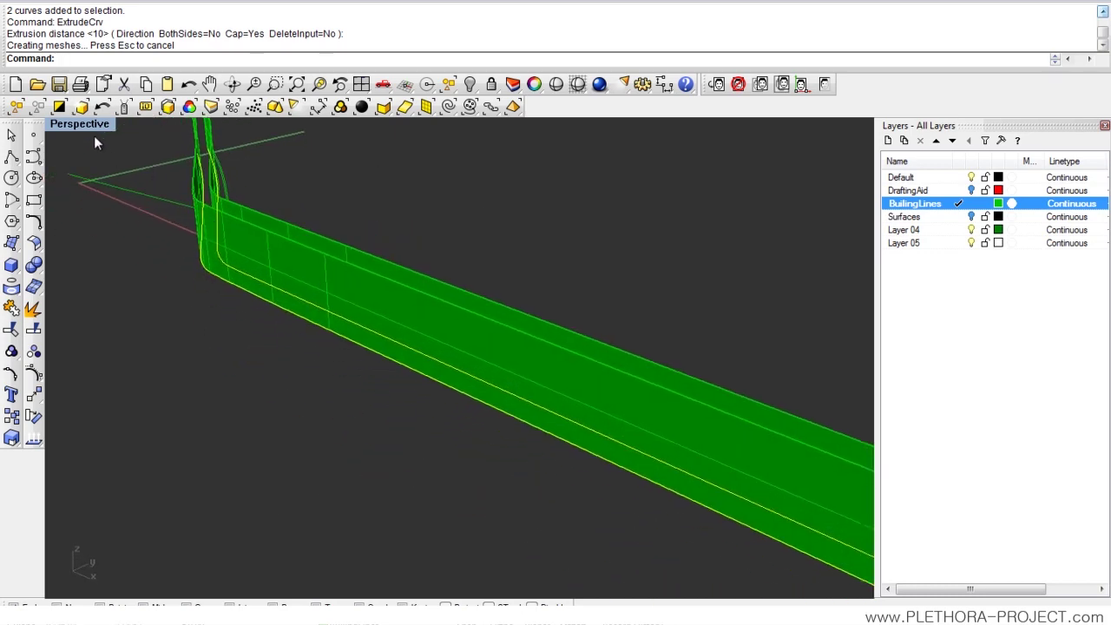
click(617, 334)
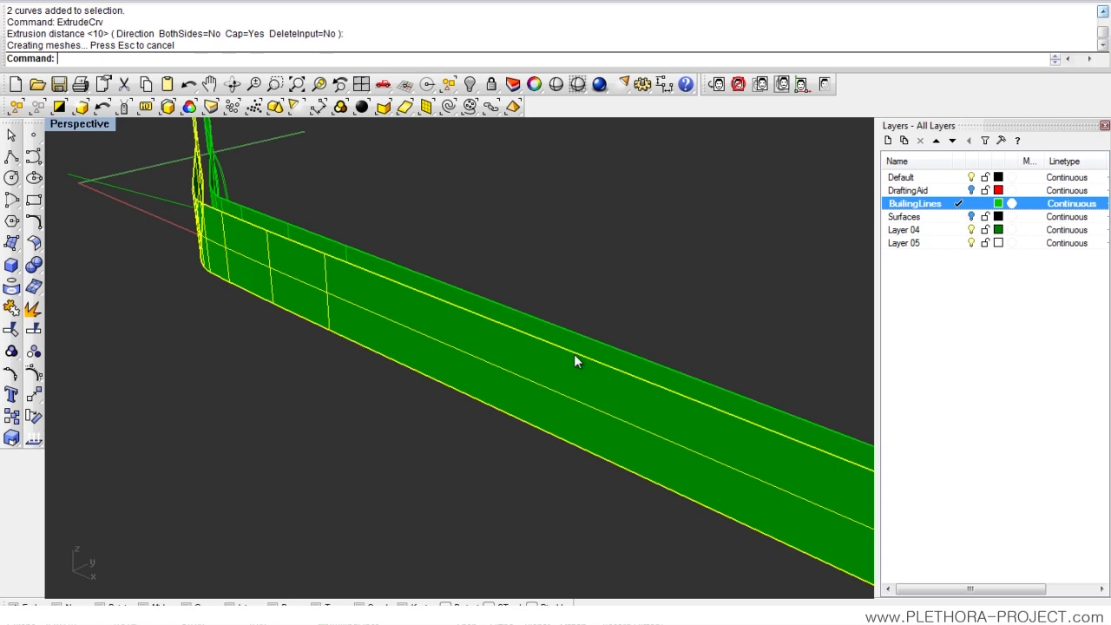
click(944, 216)
right_click(920, 217)
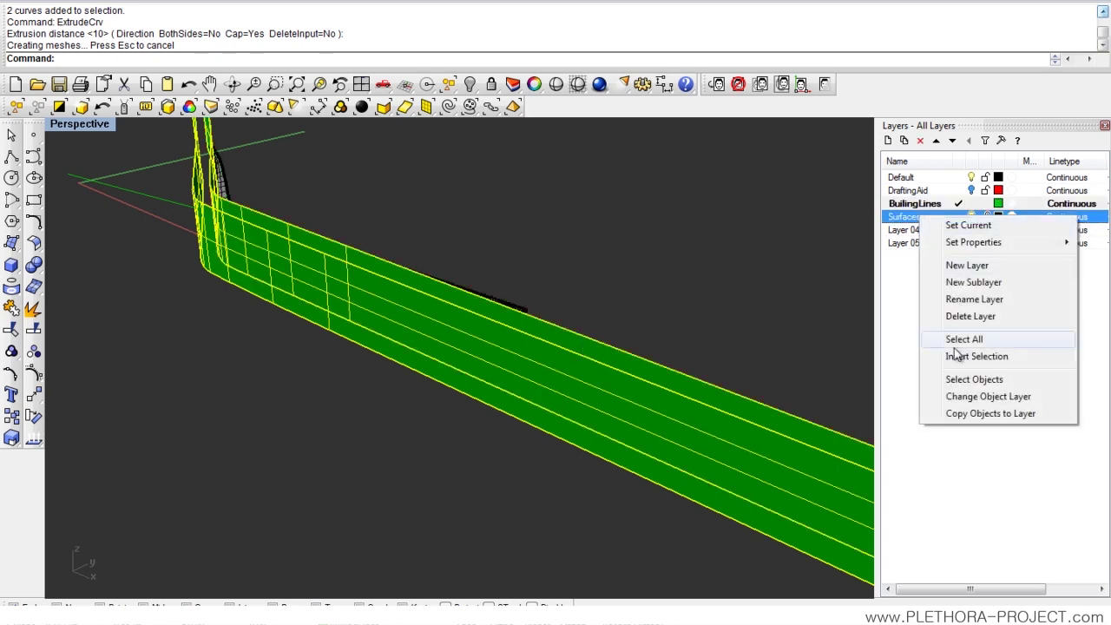
click(939, 396)
click(600, 328)
right_drag(600, 328, 572, 294)
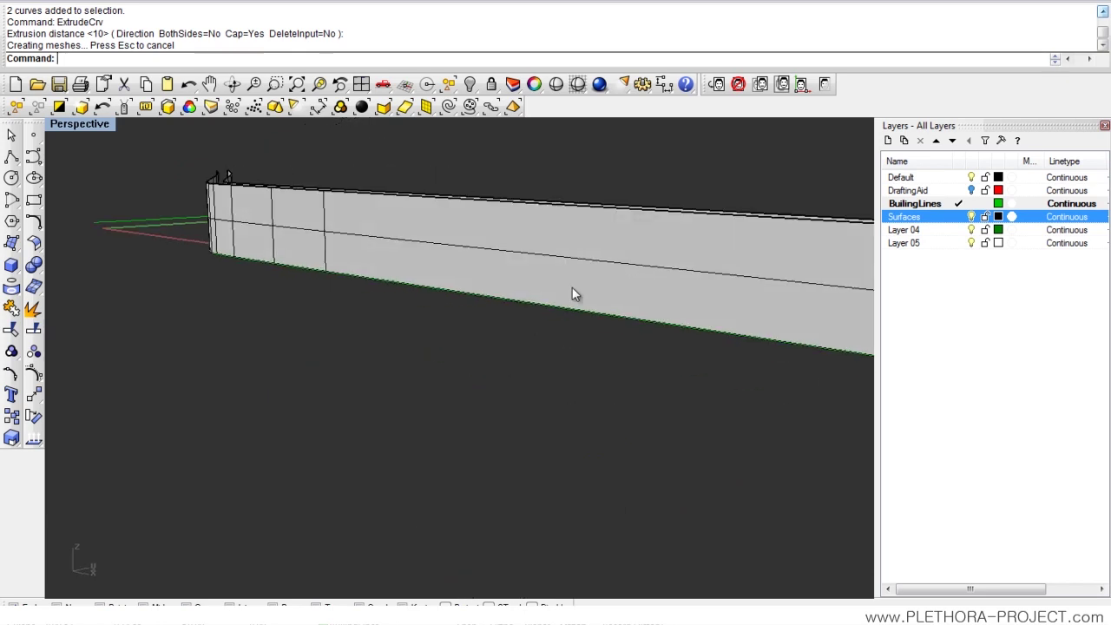
Examine the longitudinal section drawings in the Front view along their full length, comparing section 1-1's roofline with the extruded walls.
double_click(93, 124)
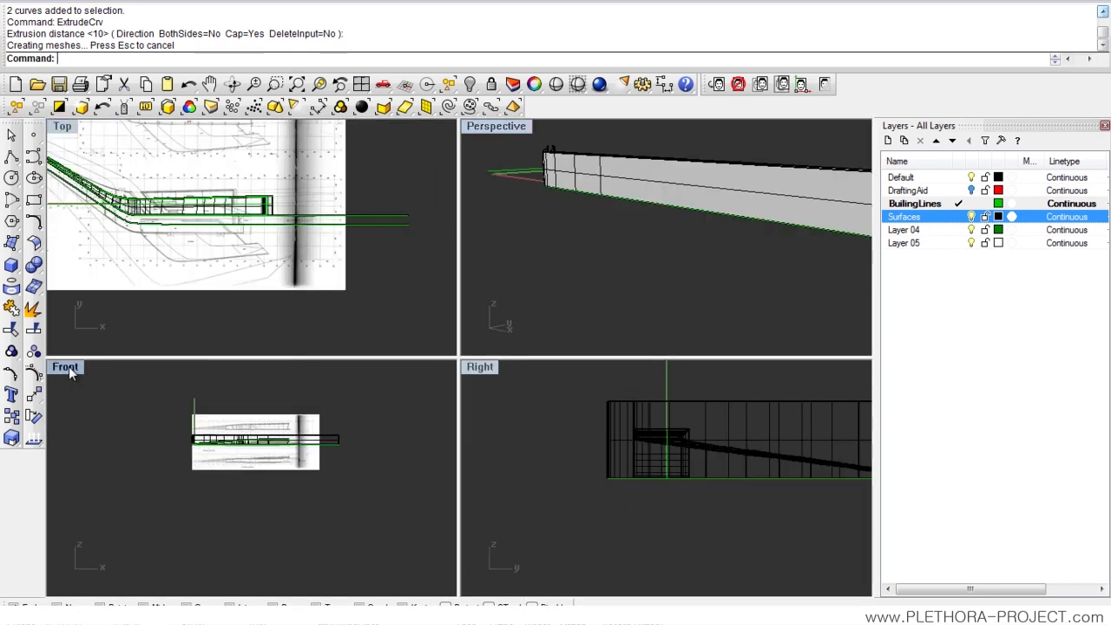
double_click(65, 366)
right_drag(363, 404, 409, 374)
scroll(469, 291, up, 5)
right_drag(408, 278, 259, 330)
scroll(471, 281, down, 2)
scroll(260, 329, up, 2)
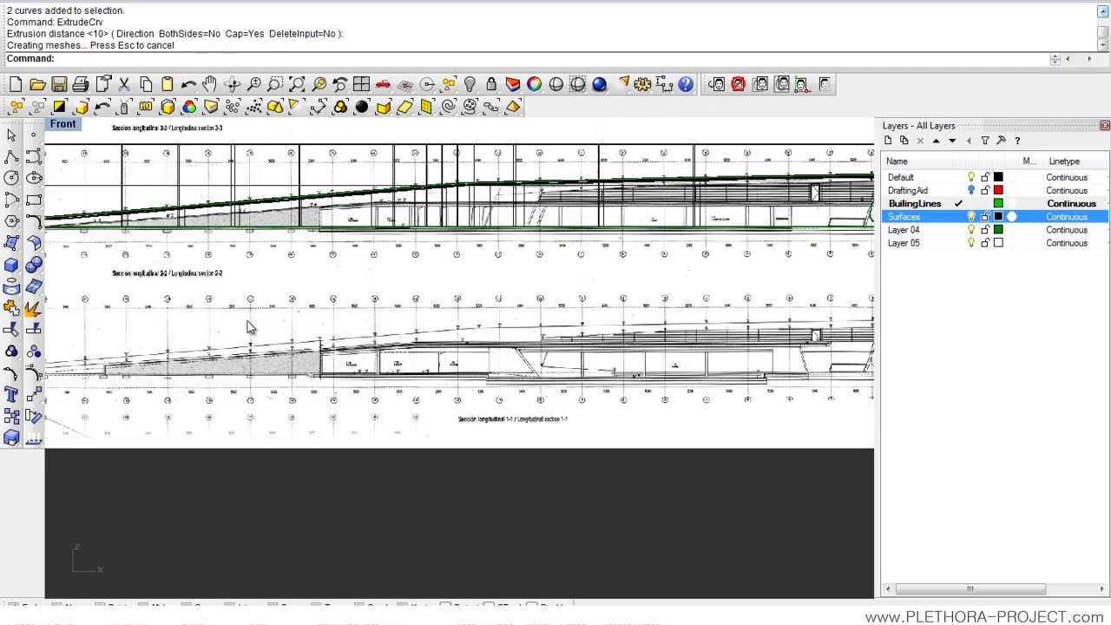
right_drag(312, 278, 163, 279)
right_drag(766, 295, 550, 274)
scroll(558, 343, up, 4)
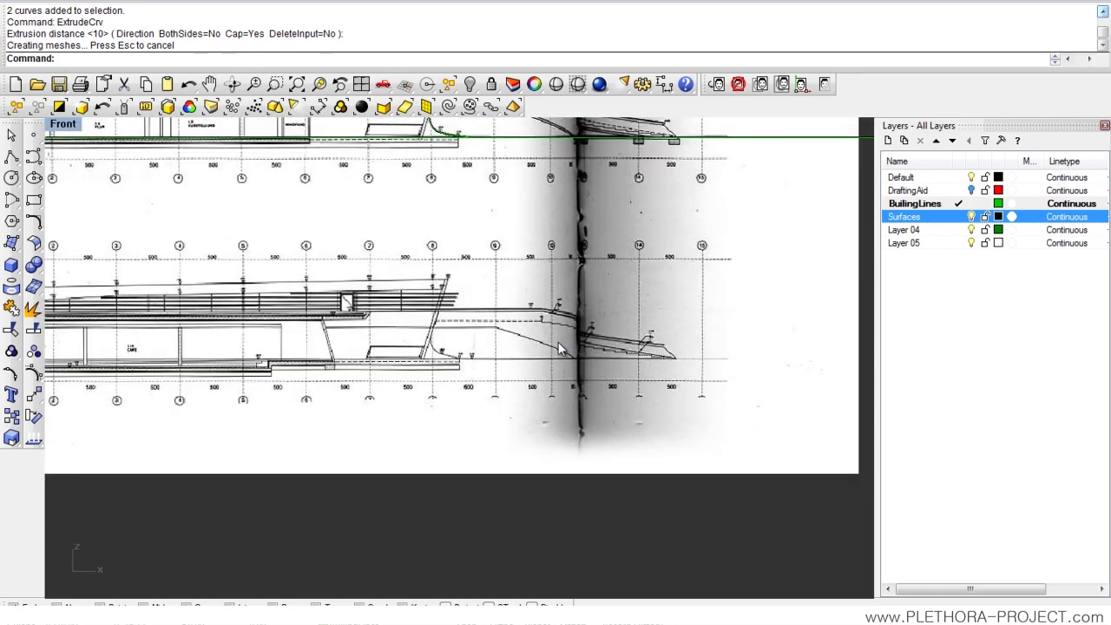
scroll(550, 346, down, 6)
scroll(547, 352, up, 3)
scroll(499, 301, down, 4)
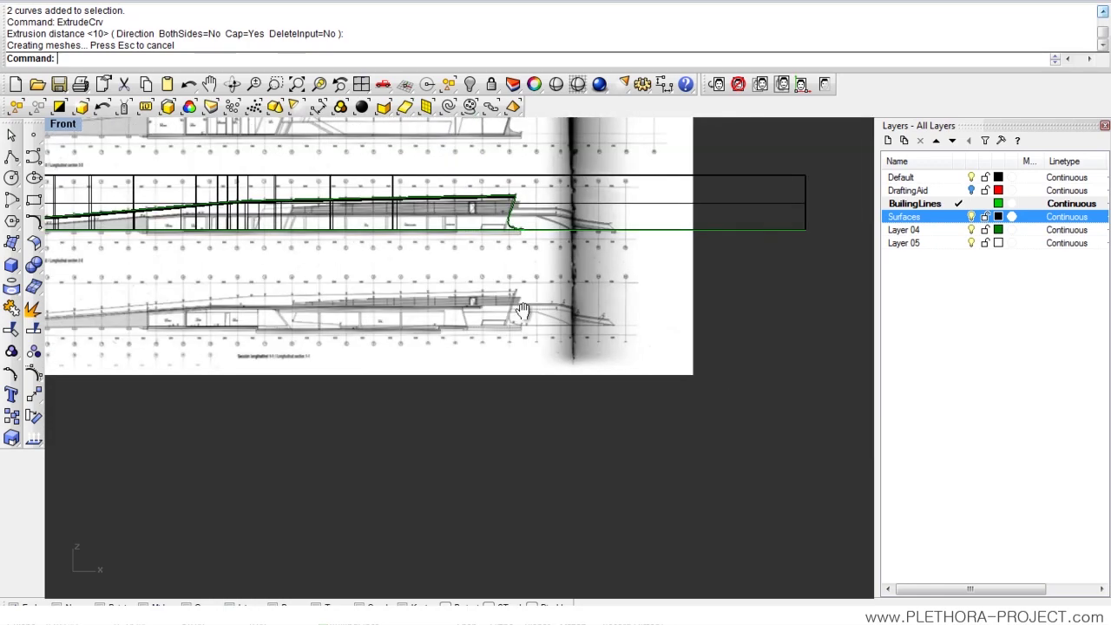
scroll(499, 302, up, 2)
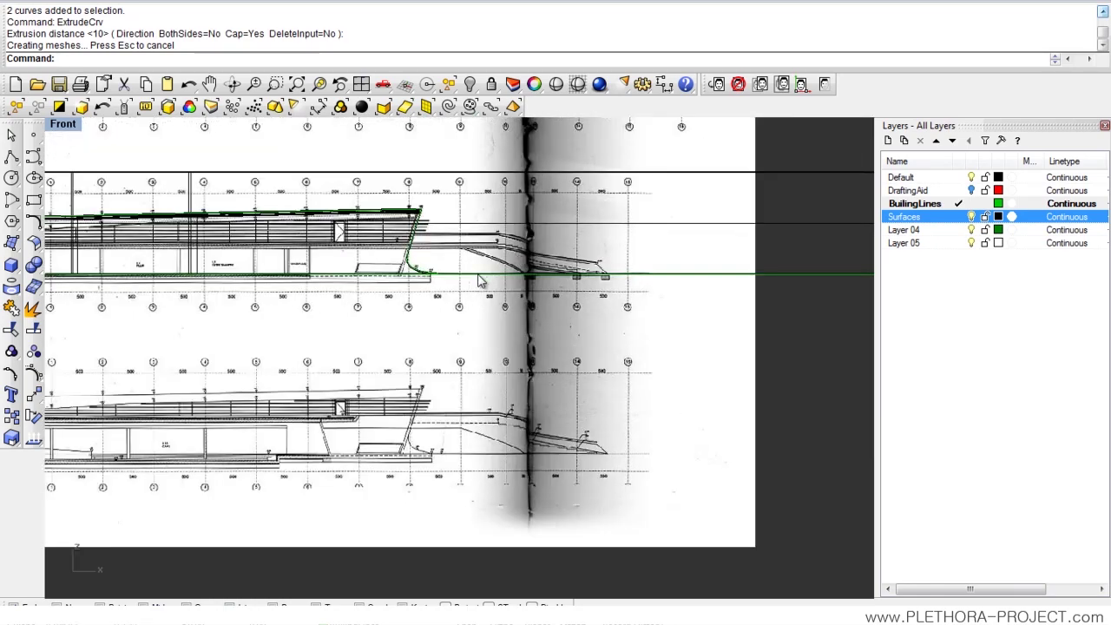
scroll(478, 352, down, 4)
scroll(515, 367, up, 3)
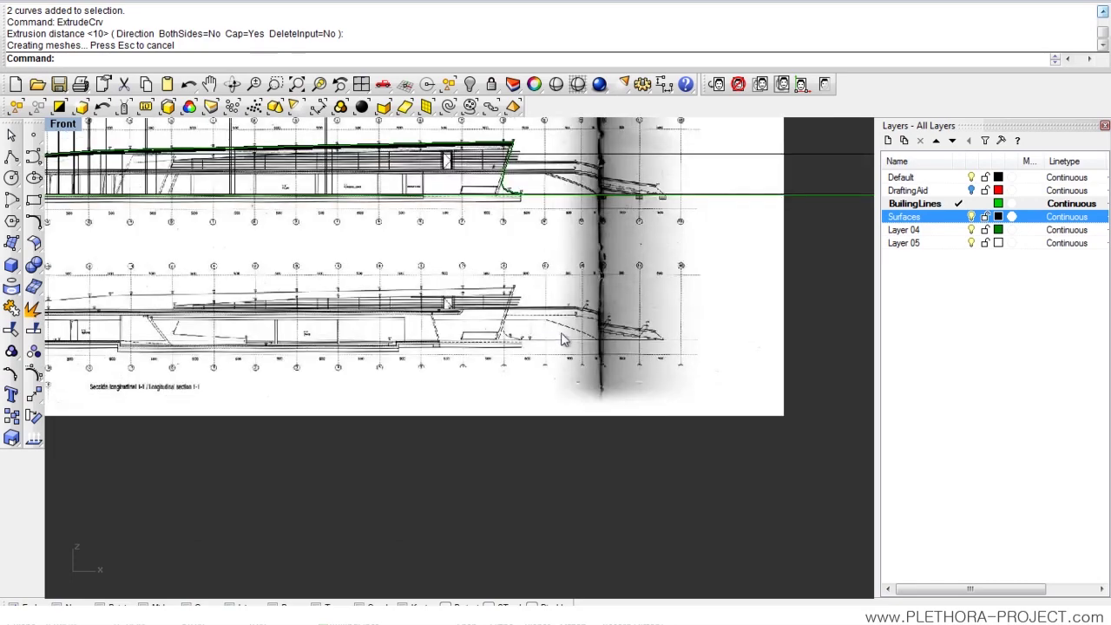
right_drag(412, 186, 629, 241)
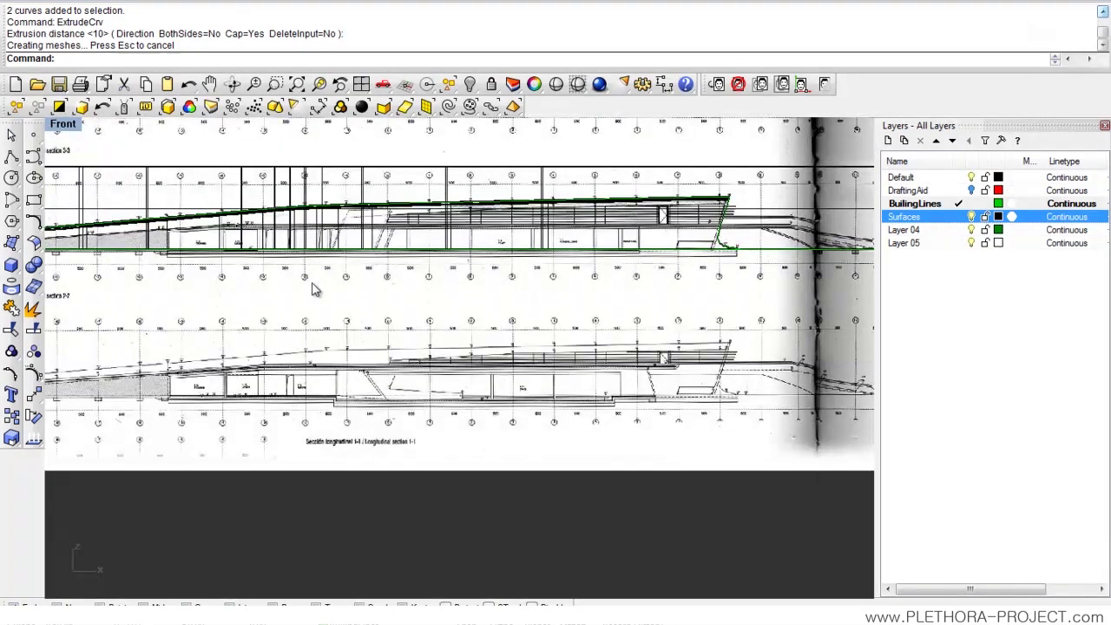
mouse_move(314, 289)
right_down()
mouse_move(487, 289)
mouse_move(570, 274)
right_up()
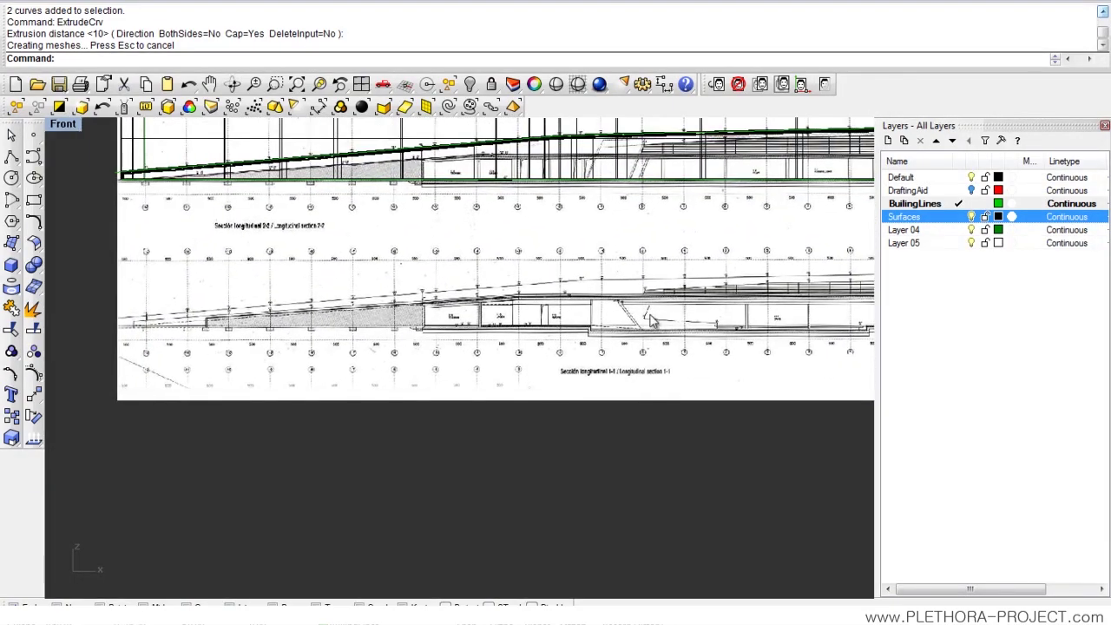
mouse_move(487, 345)
right_down()
mouse_move(461, 317)
mouse_move(381, 302)
right_up()
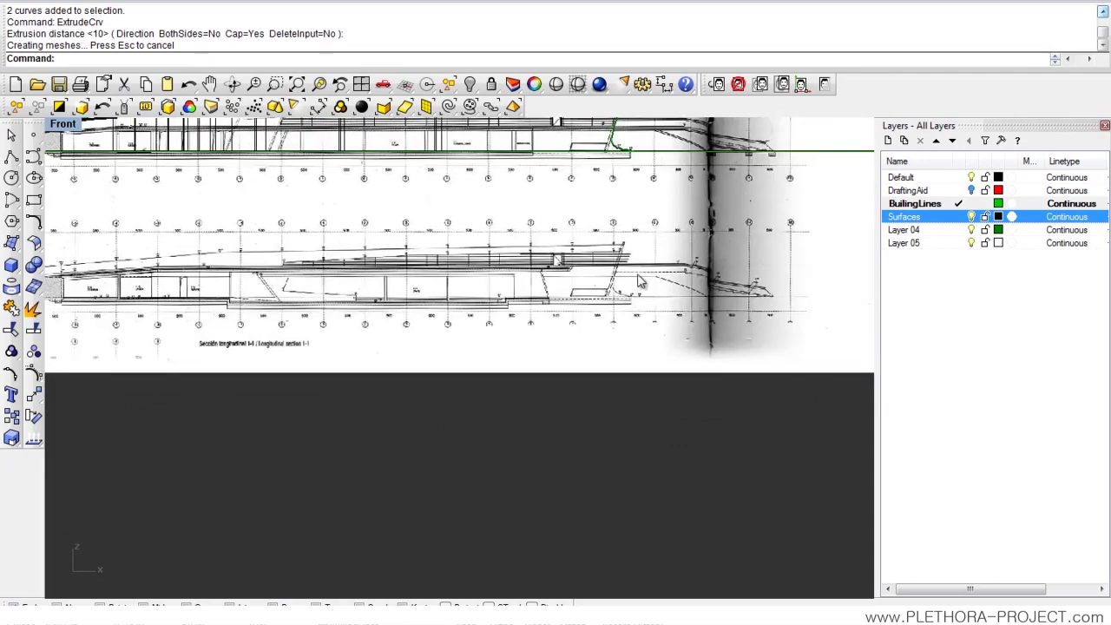
scroll(638, 281, up, 3)
right_drag(637, 280, 496, 287)
scroll(495, 287, down, 6)
right_drag(229, 306, 615, 256)
scroll(615, 256, down, 2)
right_drag(354, 234, 364, 278)
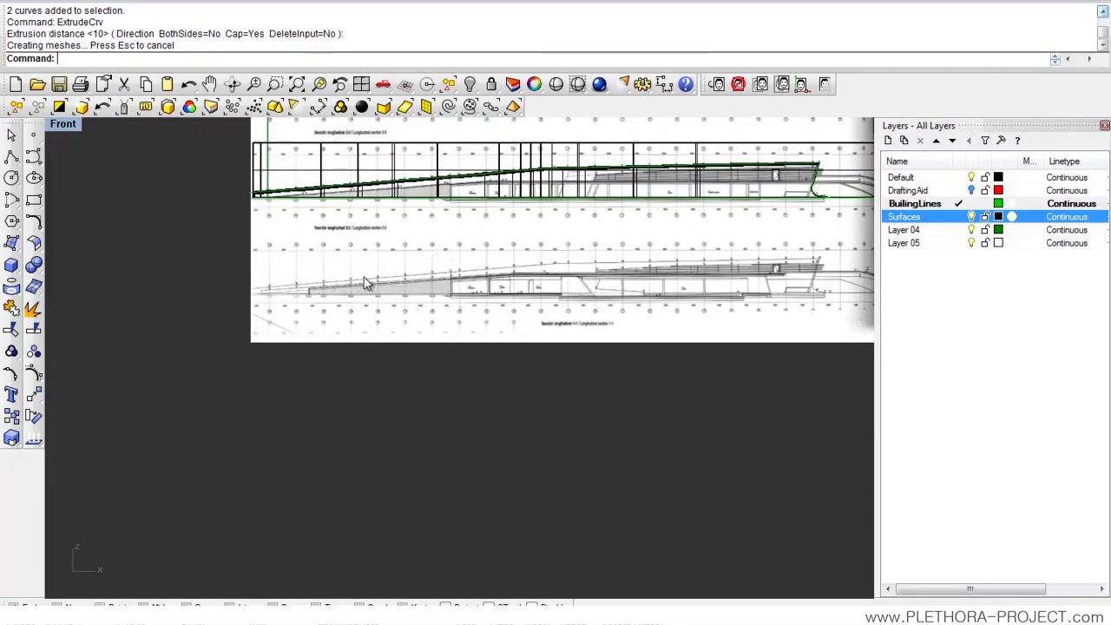
scroll(365, 284, up, 4)
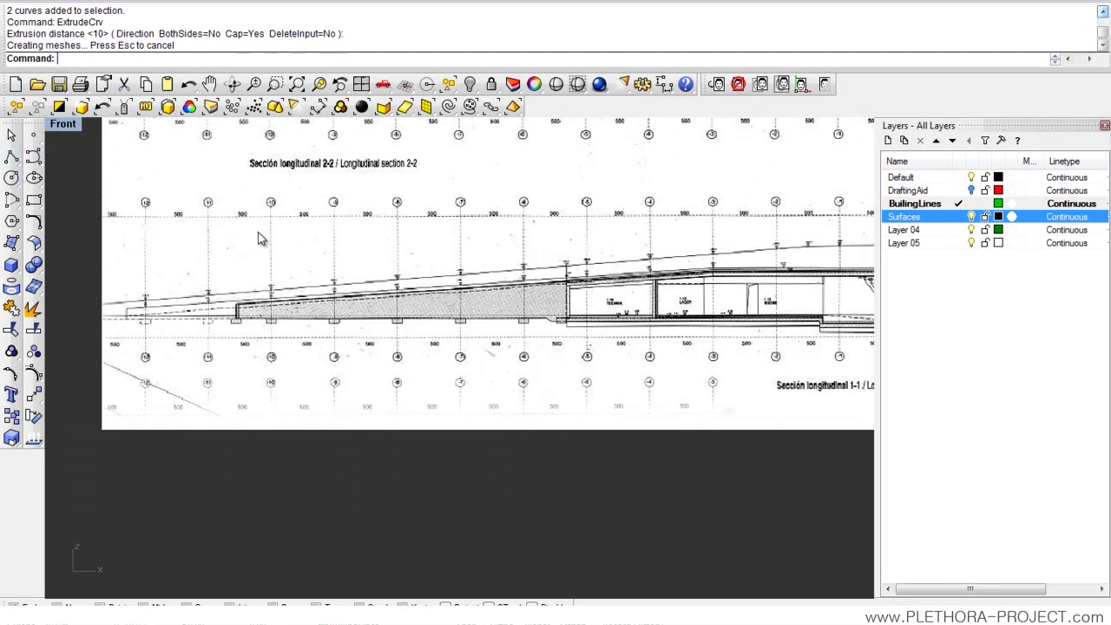
Trace section 1-1's roofline with a degree-3 curve, from the low end near axis -12 up the slope to between axes 0 and 1.
click(12, 156)
scroll(95, 299, up, 5)
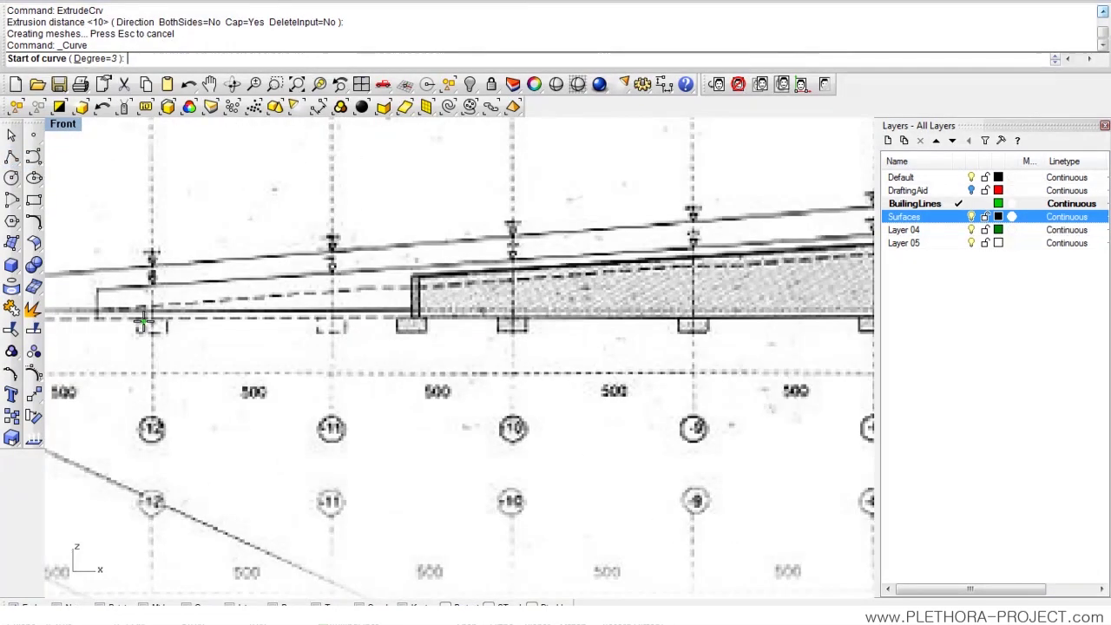
click(97, 288)
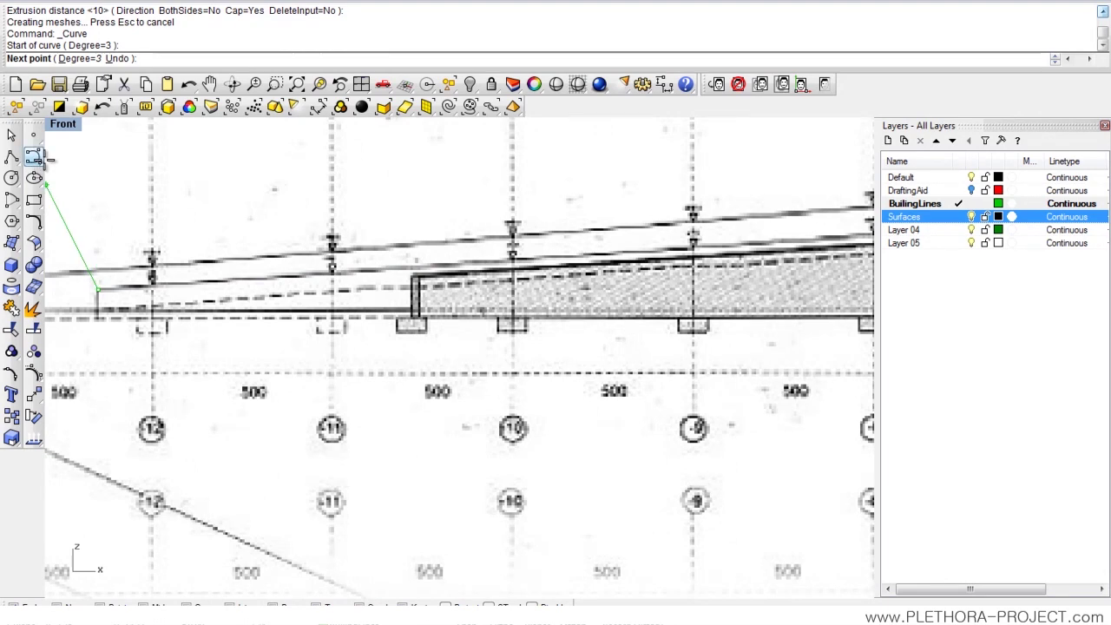
scroll(347, 265, down, 3)
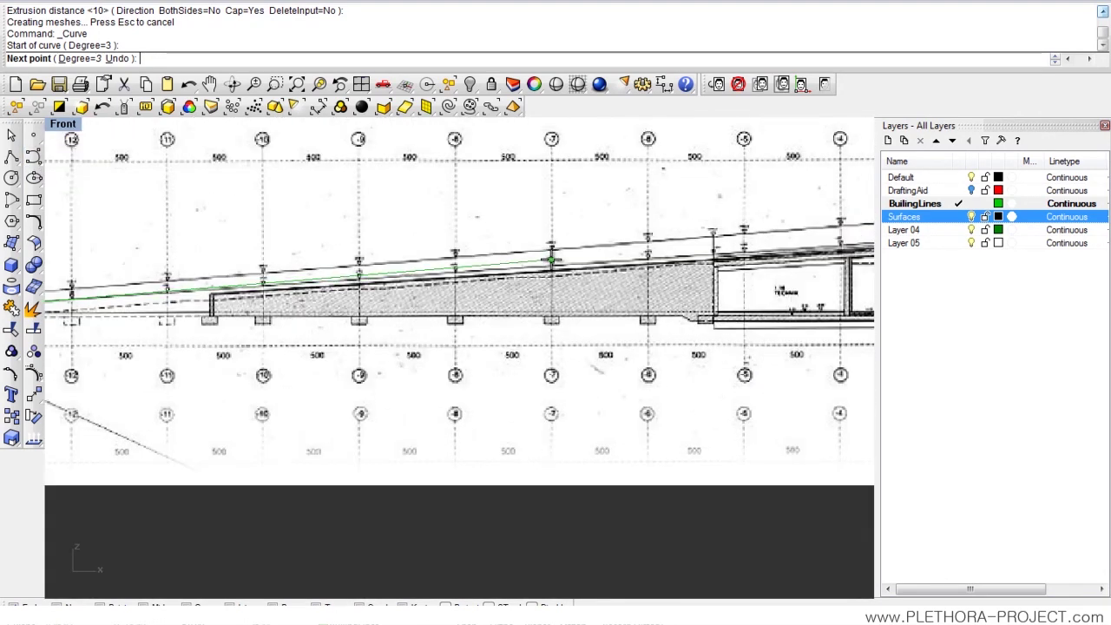
click(561, 266)
right_drag(649, 263, 415, 280)
click(588, 263)
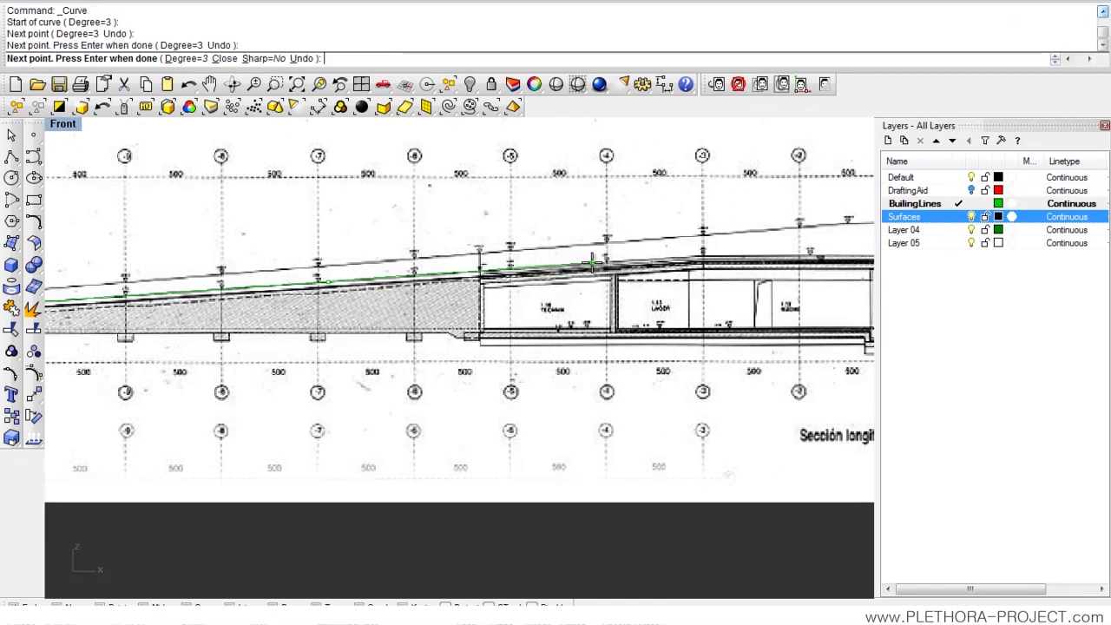
right_drag(690, 260, 394, 289)
click(407, 287)
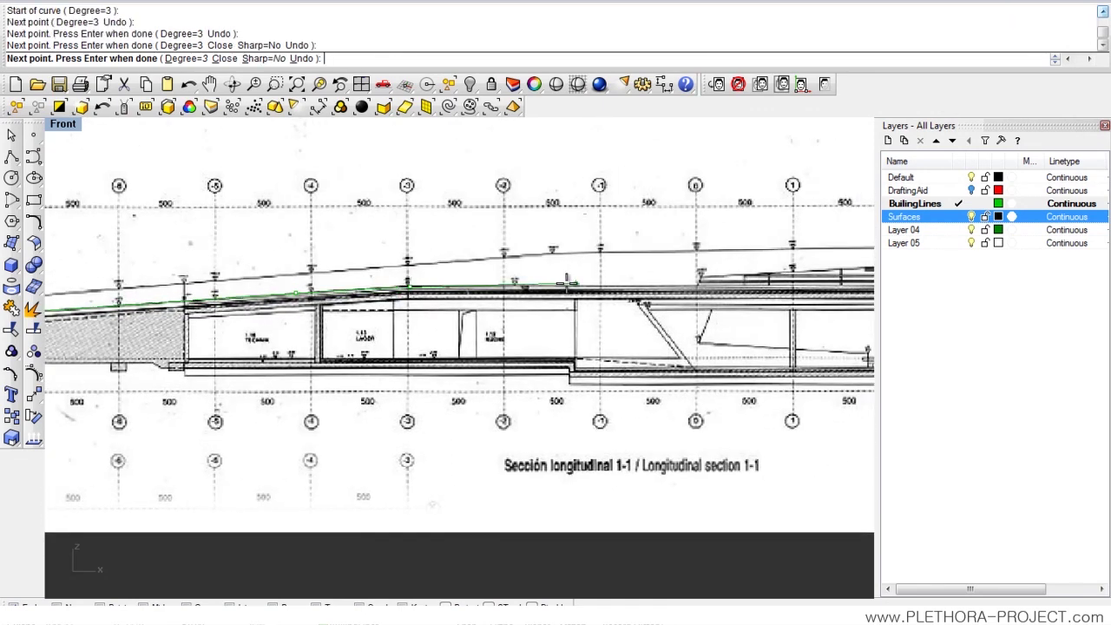
right_drag(599, 282, 319, 295)
click(453, 295)
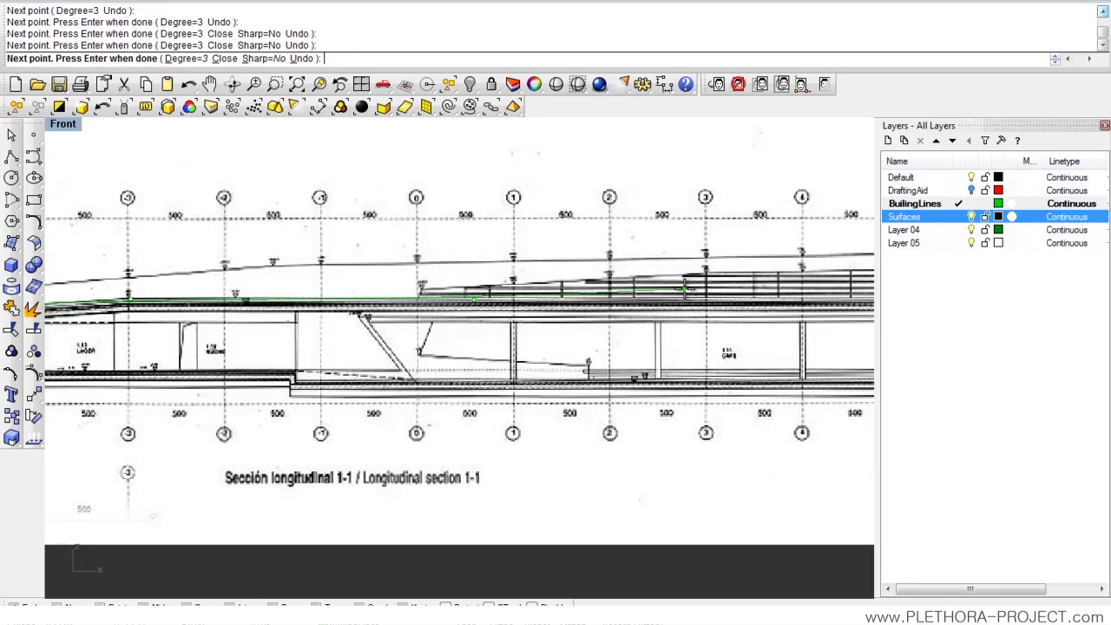
Continue the roof curve along the flat roofline past the slanted wall at axis 8 and finish it just beyond the page fold.
right_drag(667, 290, 312, 292)
right_drag(754, 302, 503, 309)
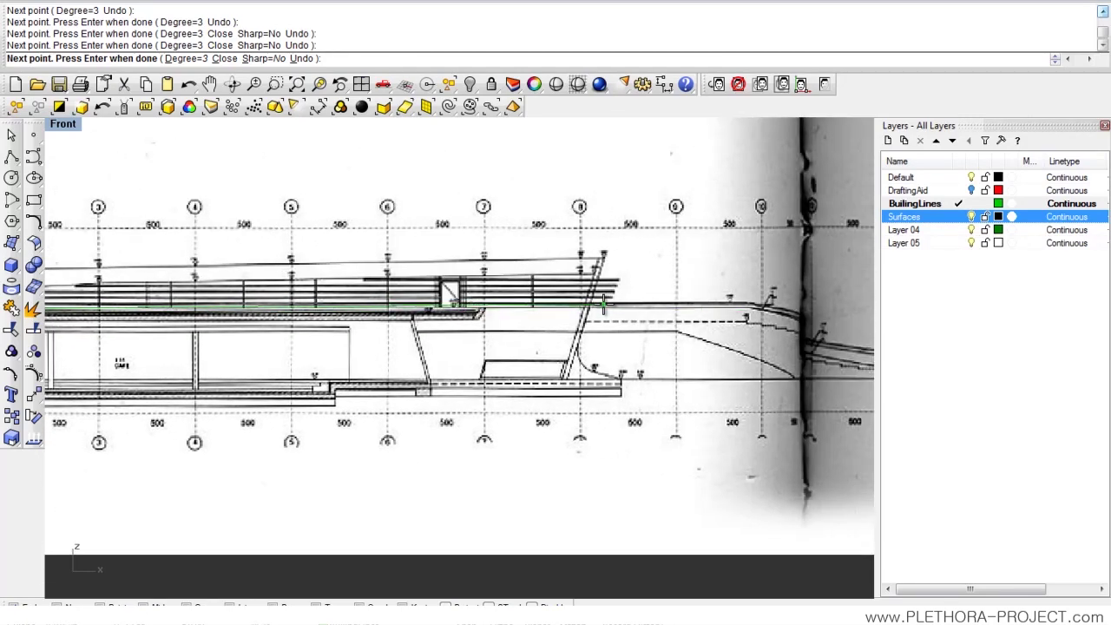
click(604, 302)
scroll(542, 299, up, 3)
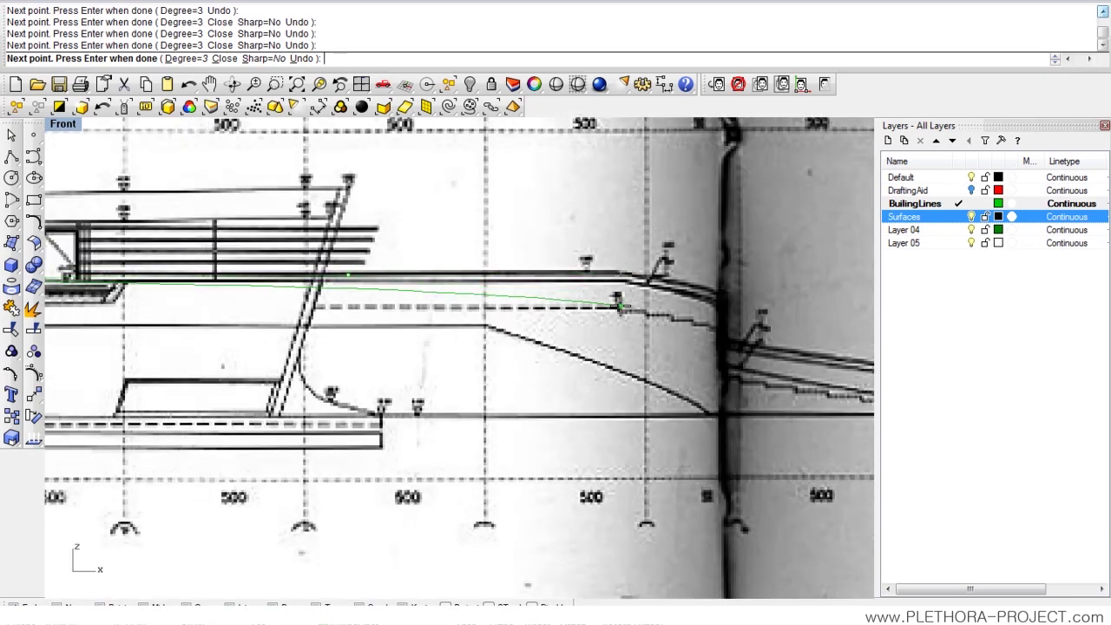
scroll(623, 274, down, 4)
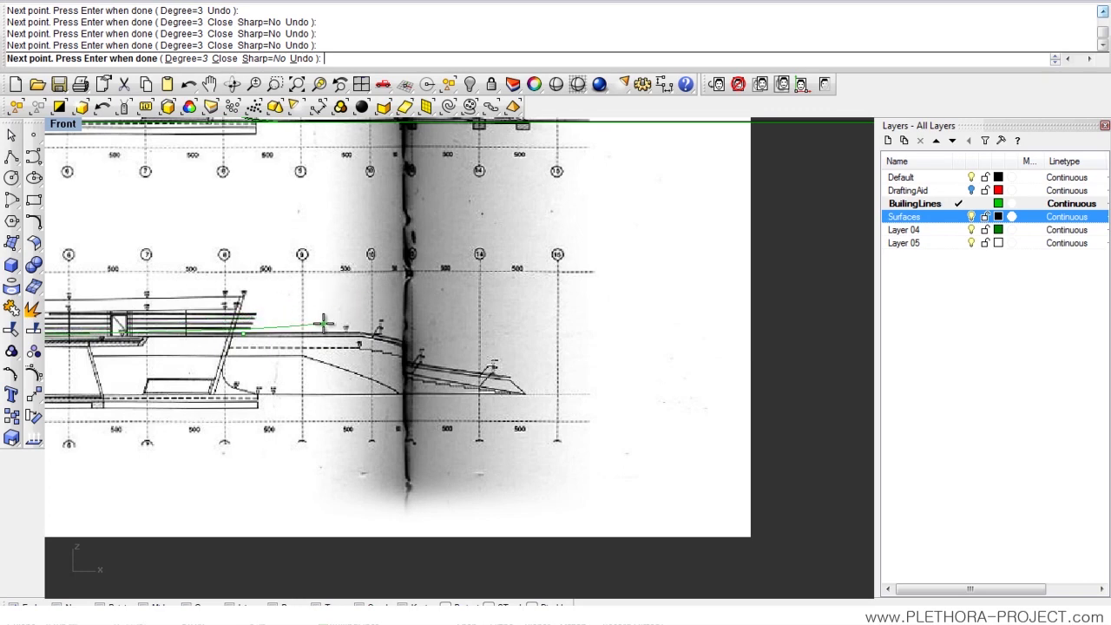
scroll(360, 335, up, 3)
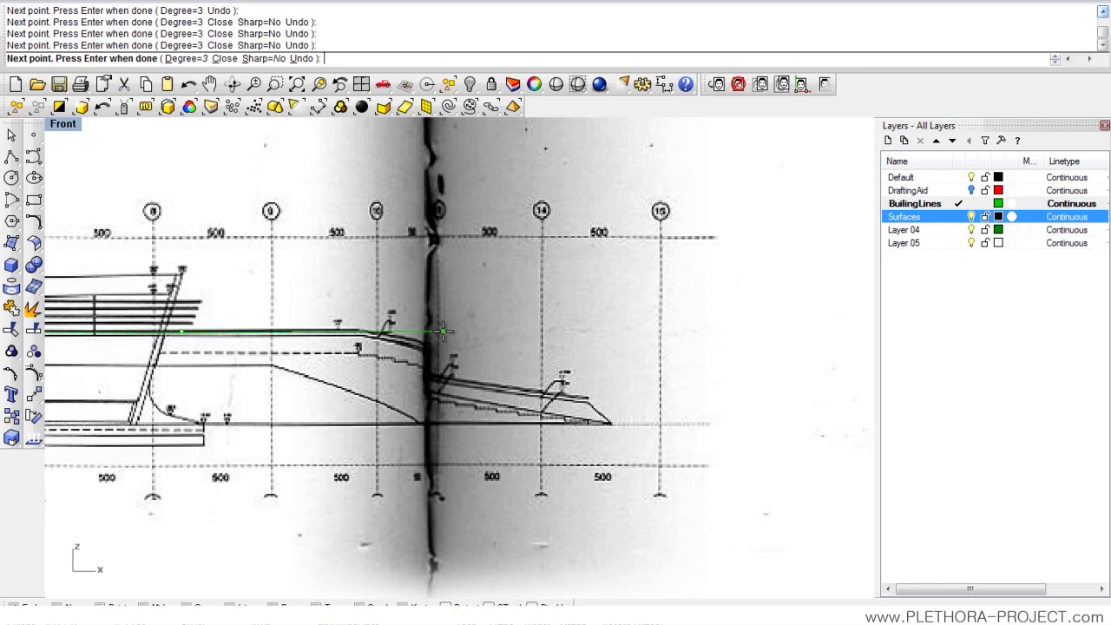
key(Return)
Draw a vertical line from the roof curve's low end near axis -12 down past the section's ground line.
scroll(415, 337, down, 5)
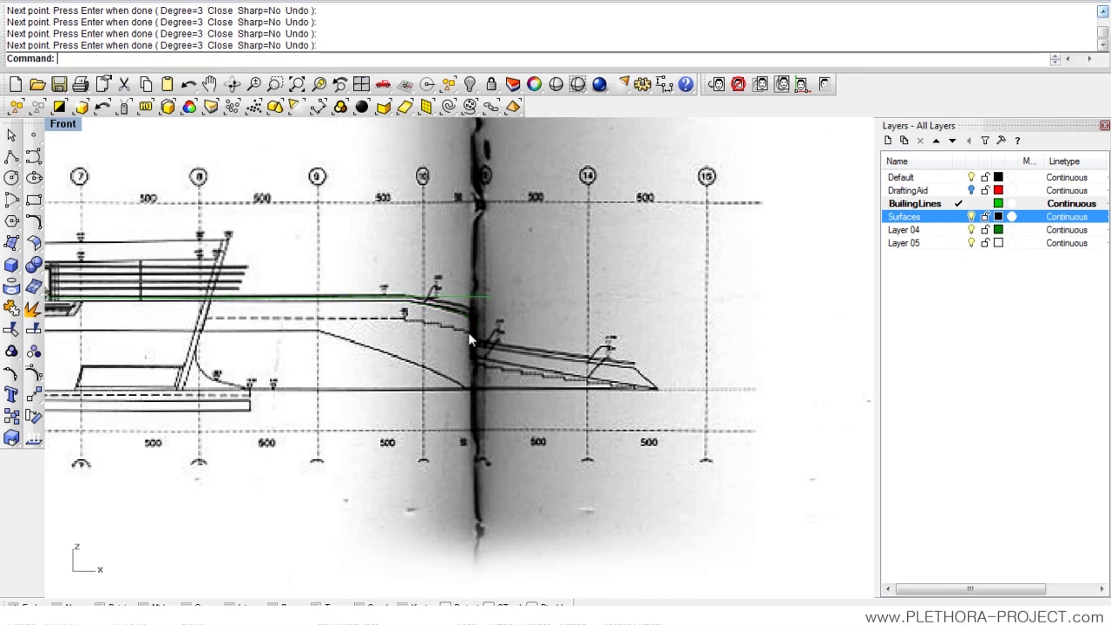
right_drag(349, 330, 544, 284)
scroll(526, 286, down, 6)
right_drag(373, 309, 448, 274)
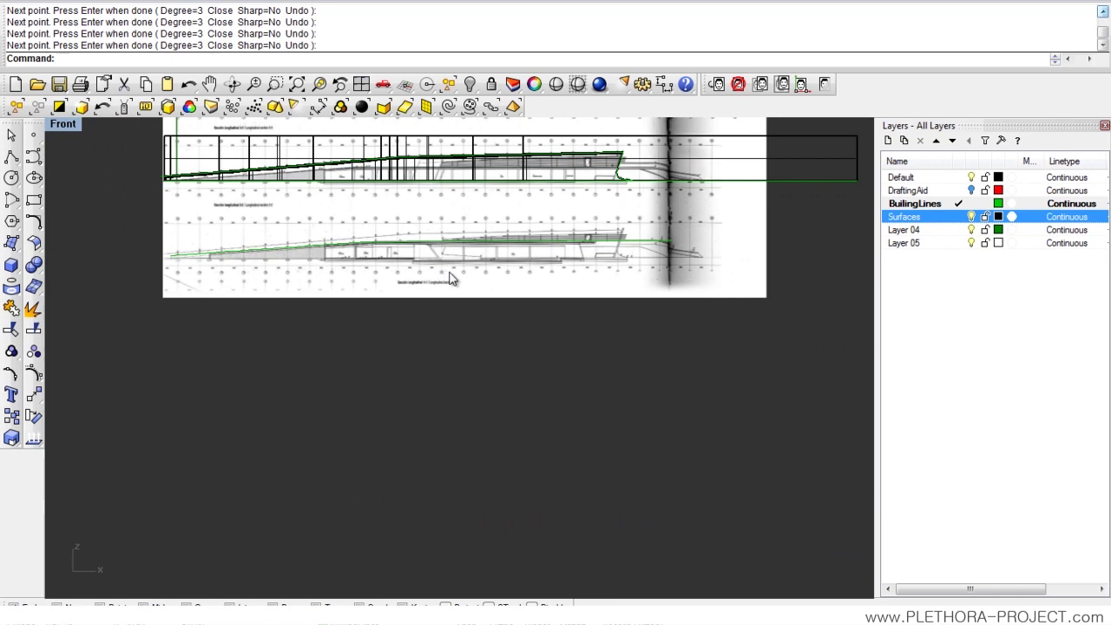
scroll(314, 263, up, 4)
right_drag(265, 264, 476, 235)
scroll(234, 242, up, 9)
right_drag(594, 208, 502, 234)
scroll(345, 244, up, 14)
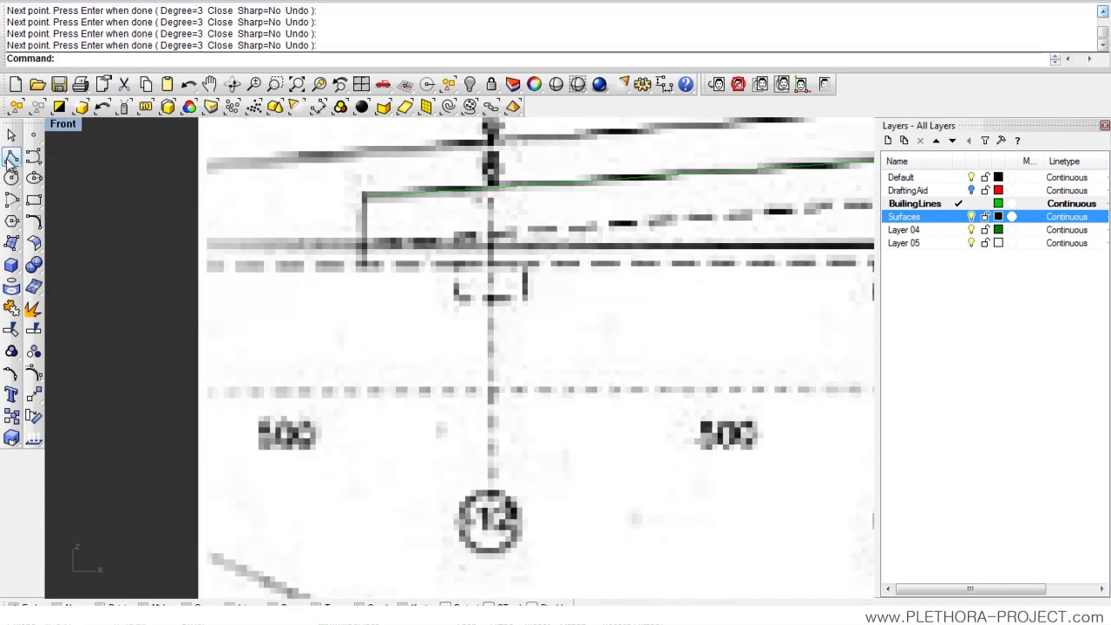
click(10, 158)
click(365, 196)
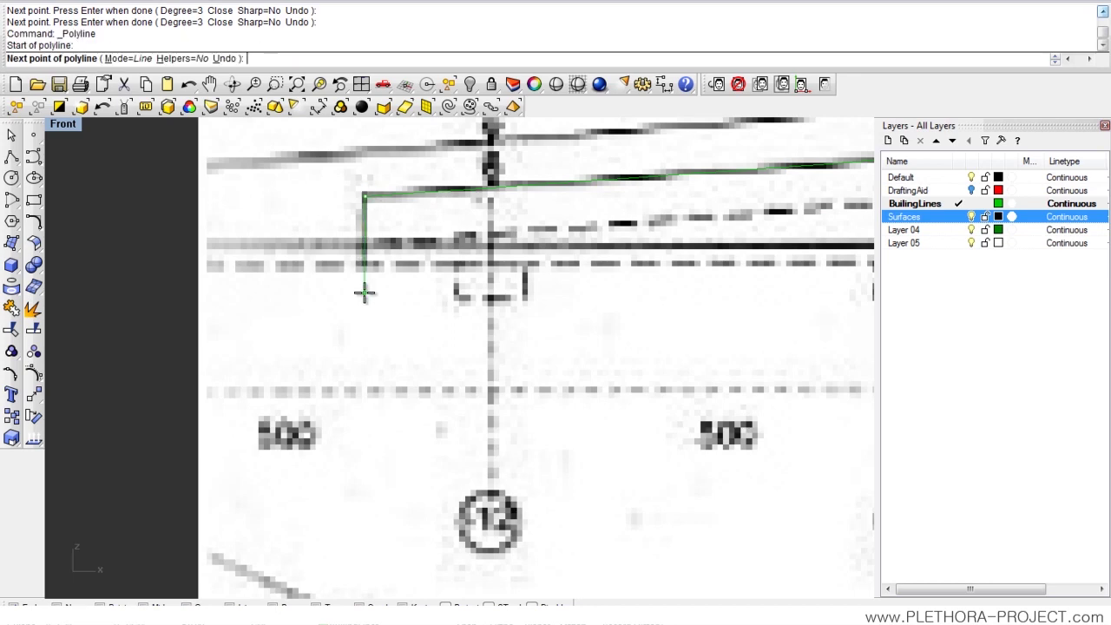
click(364, 365)
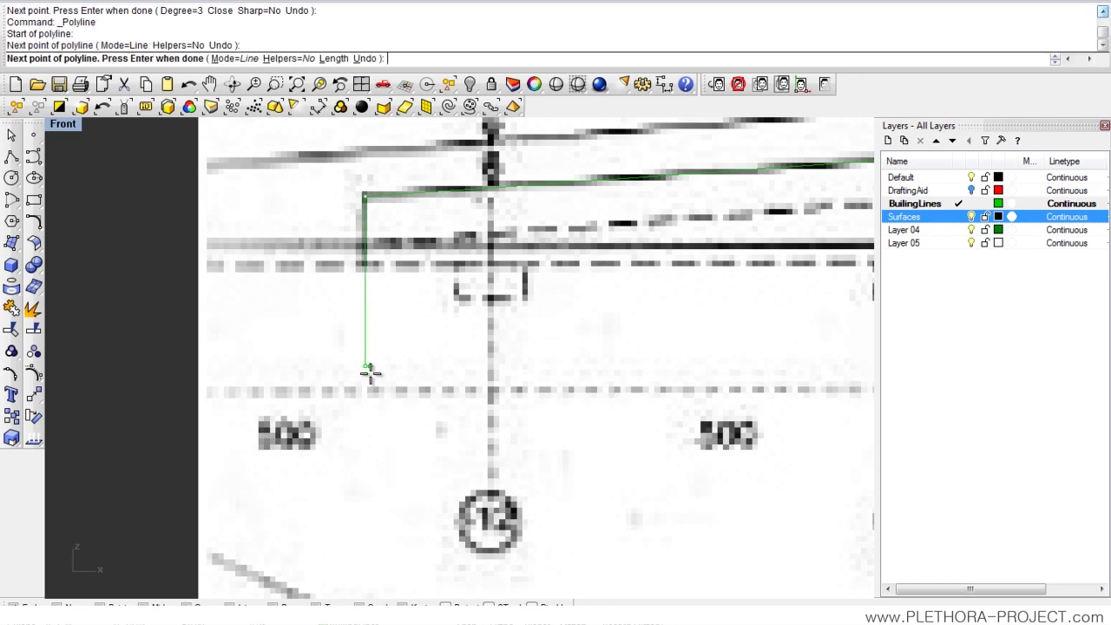
key(Return)
Draw a sloping line from the roof's break point near axis 10 down along the descending ramp and past the page's edge.
scroll(385, 414, down, 5)
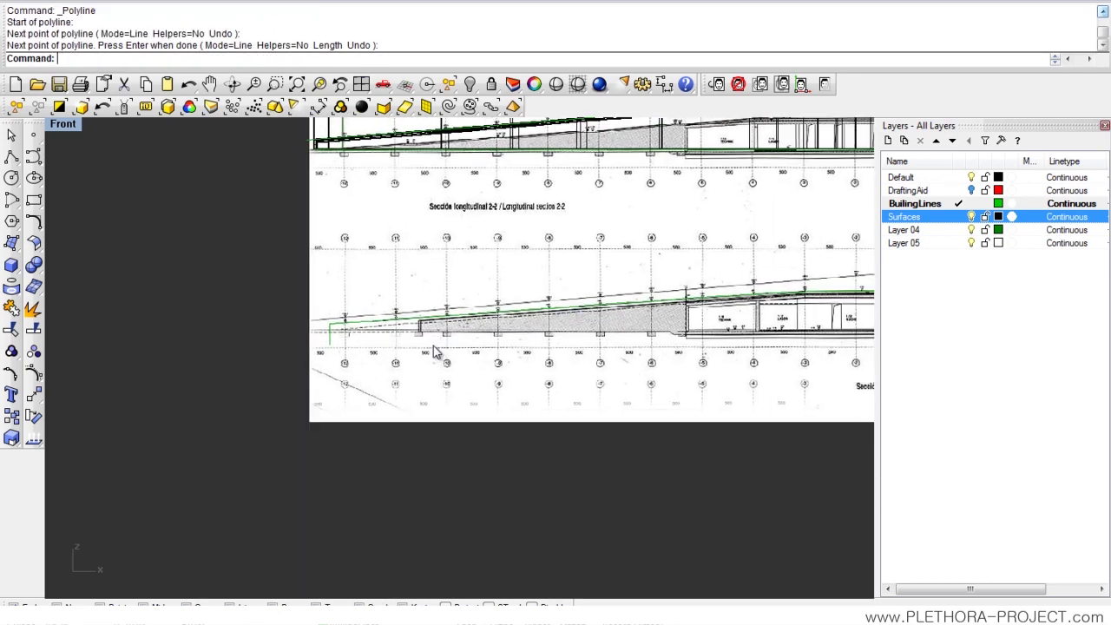
right_drag(859, 347, 525, 306)
right_drag(647, 303, 536, 295)
scroll(533, 292, up, 6)
mouse_move(439, 289)
right_down()
mouse_move(402, 286)
mouse_move(305, 315)
mouse_move(286, 341)
right_up()
scroll(332, 289, up, 5)
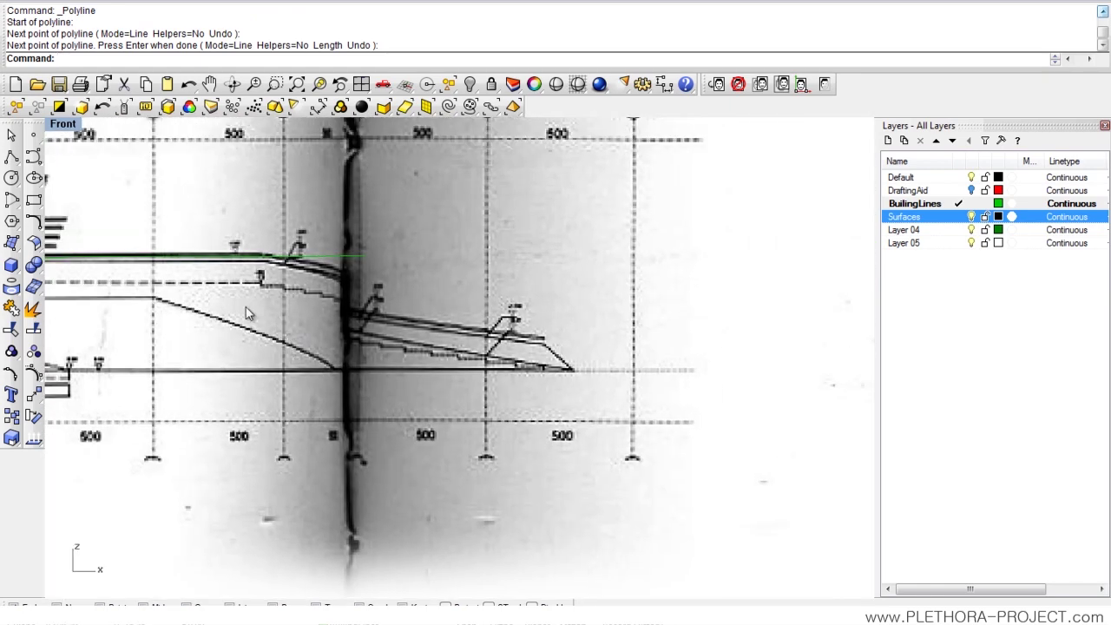
click(10, 158)
scroll(273, 250, up, 6)
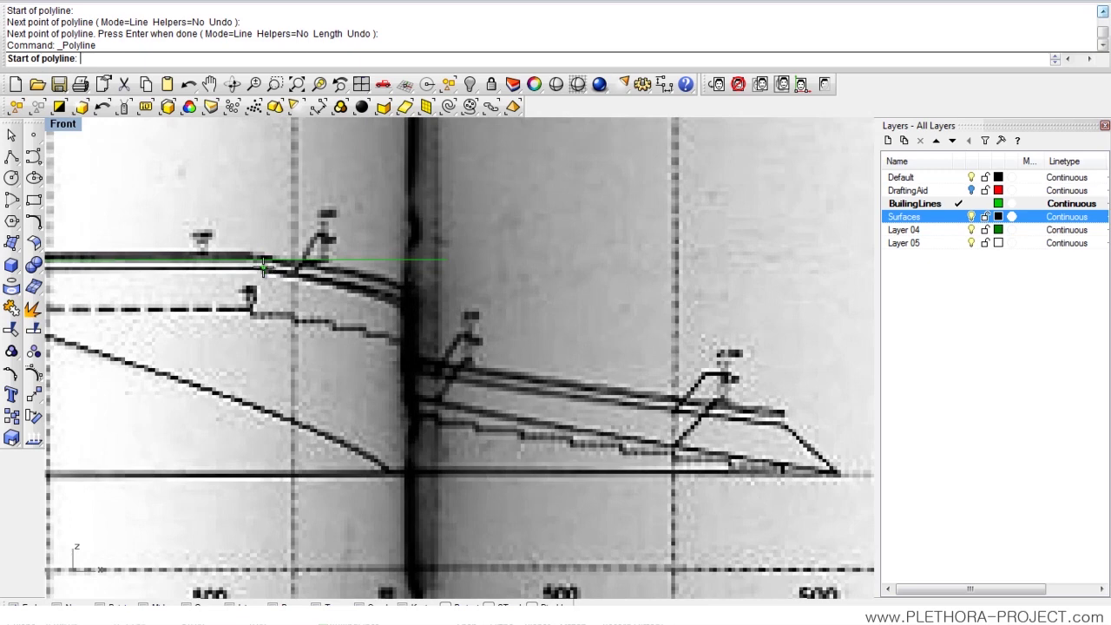
click(263, 267)
scroll(408, 294, down, 4)
right_drag(464, 317, 378, 321)
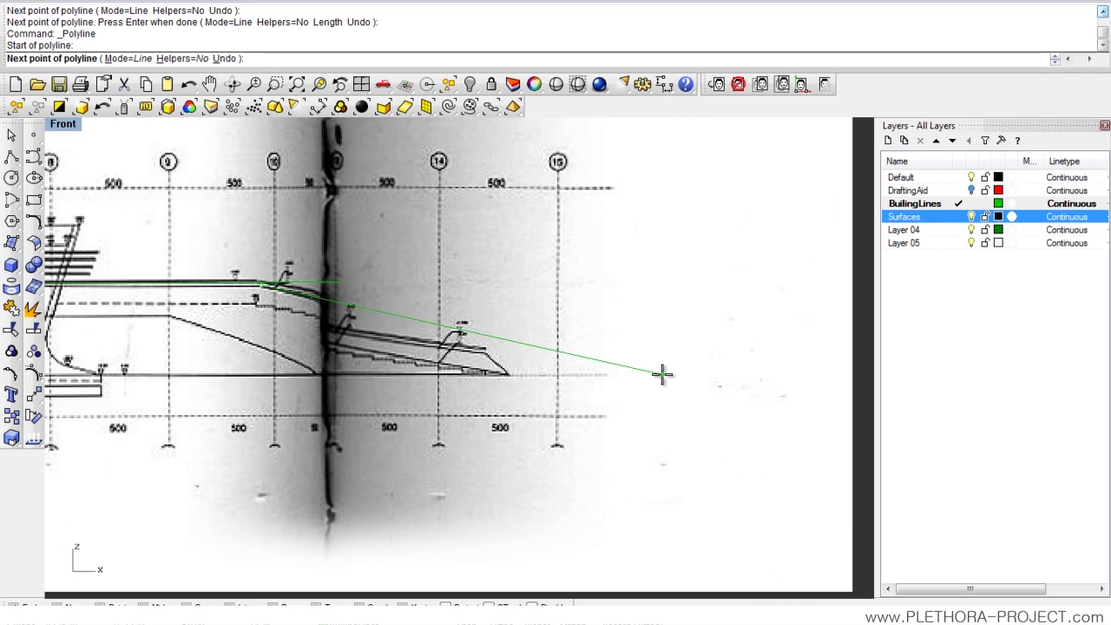
scroll(761, 384, down, 2)
right_drag(731, 379, 584, 382)
scroll(723, 342, up, 1)
scroll(585, 382, up, 2)
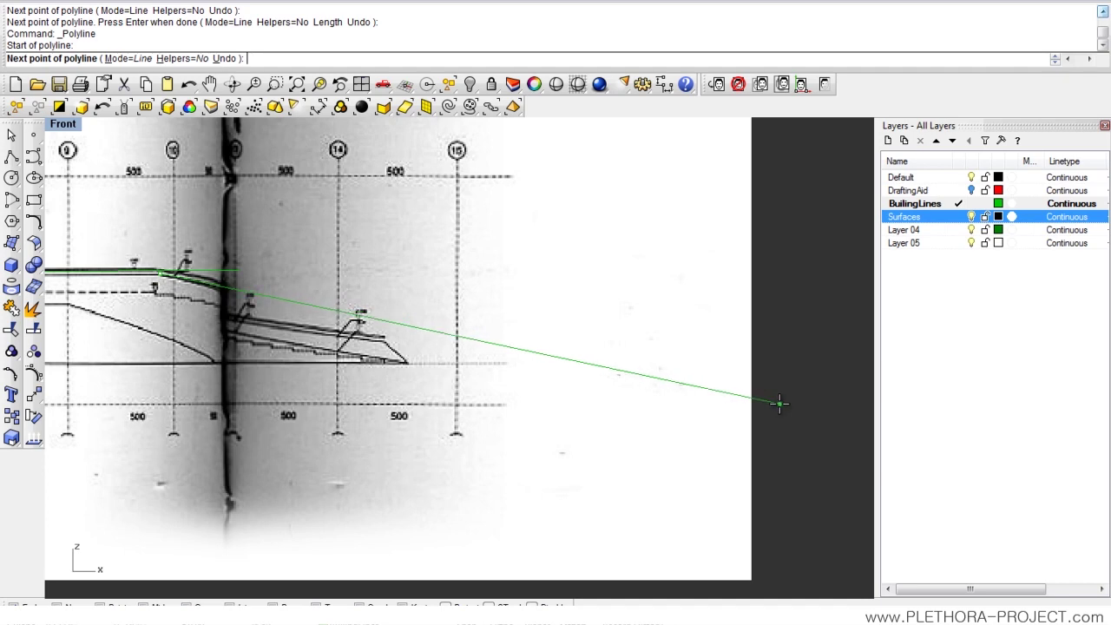
scroll(749, 405, down, 2)
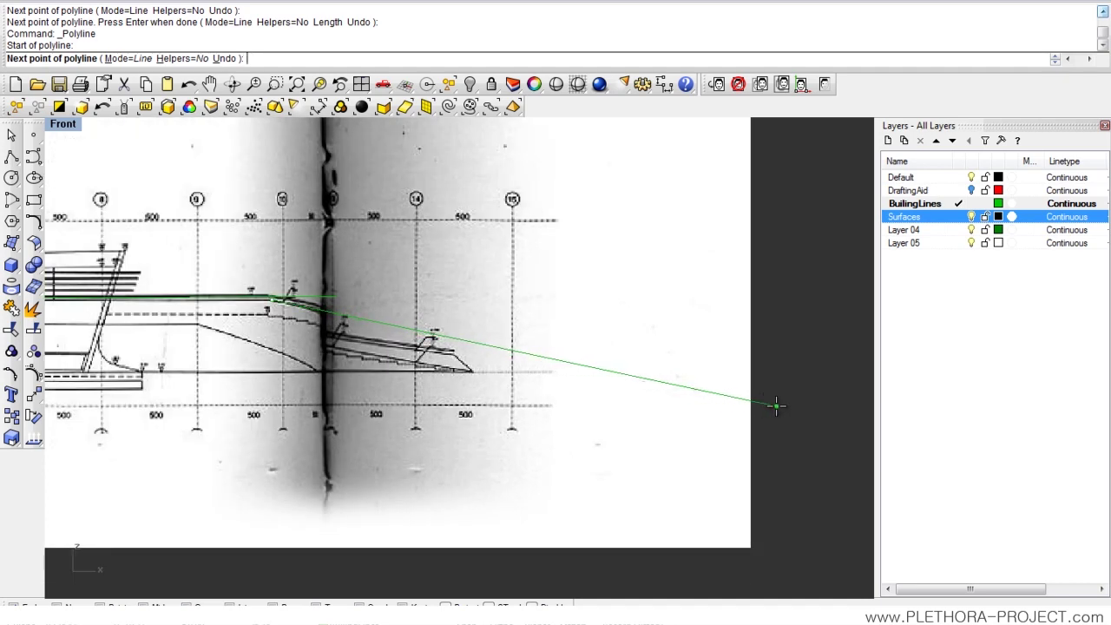
click(777, 406)
key(Return)
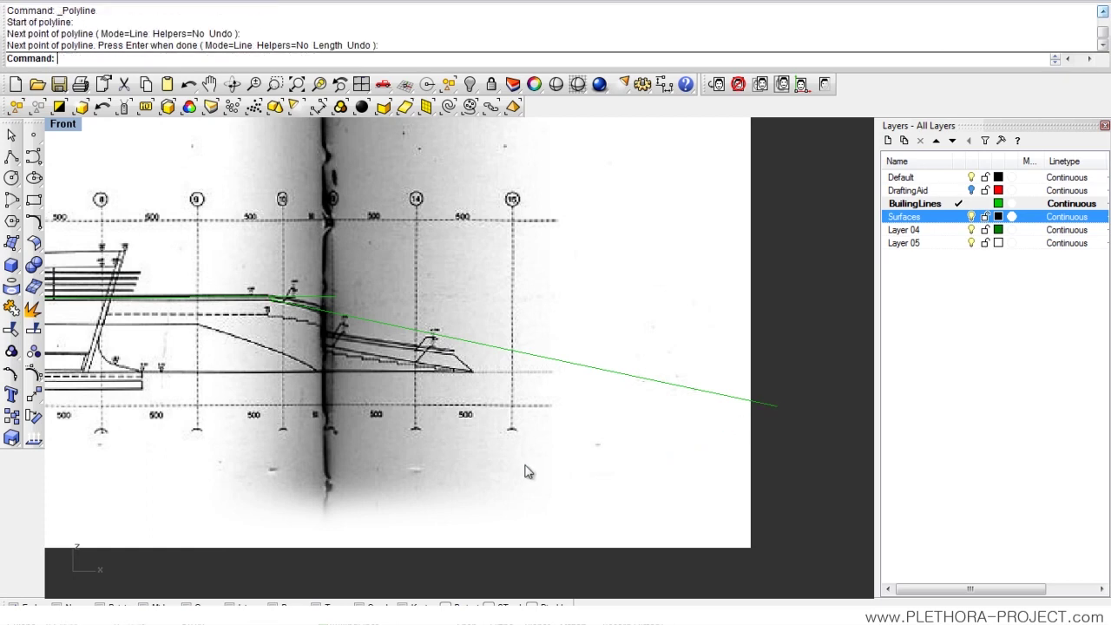
Draw a second sloping line from the corner at axis 9 along the drawn slope and past the ground line.
scroll(523, 468, up, 2)
right_drag(510, 326, 439, 321)
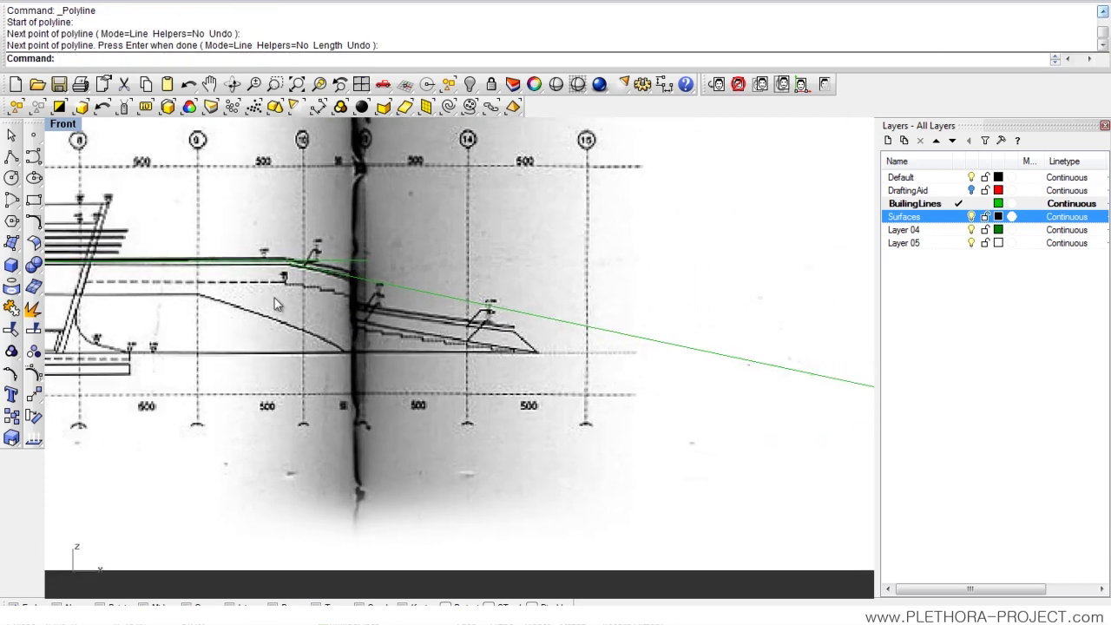
key(Return)
click(199, 294)
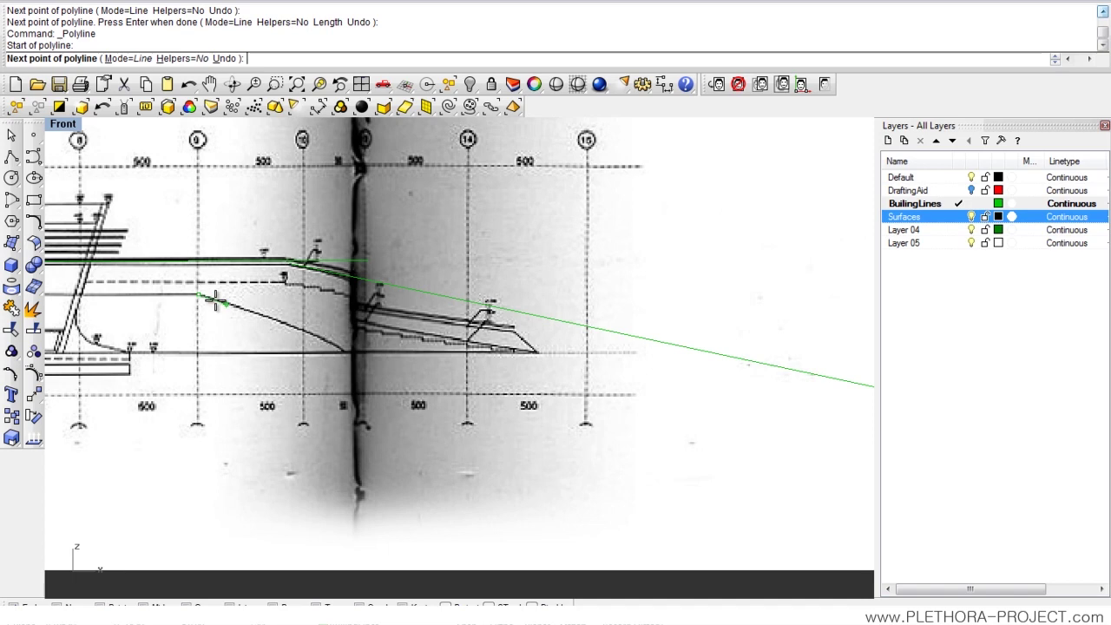
click(493, 397)
key(Return)
Draw a polyline from the corner at axis 9 horizontally back to the wall near axis -3 and straight down past the section's dimensions.
scroll(427, 414, down, 8)
right_drag(338, 385, 495, 304)
scroll(495, 303, up, 6)
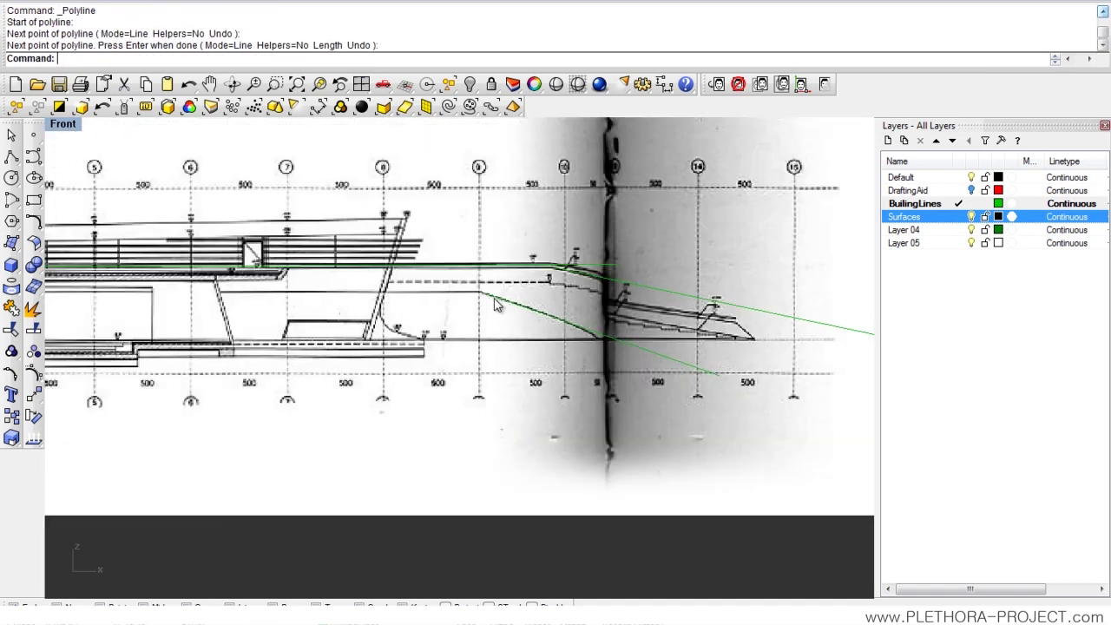
right_click(486, 295)
click(480, 292)
right_drag(131, 318, 506, 293)
right_drag(52, 306, 483, 279)
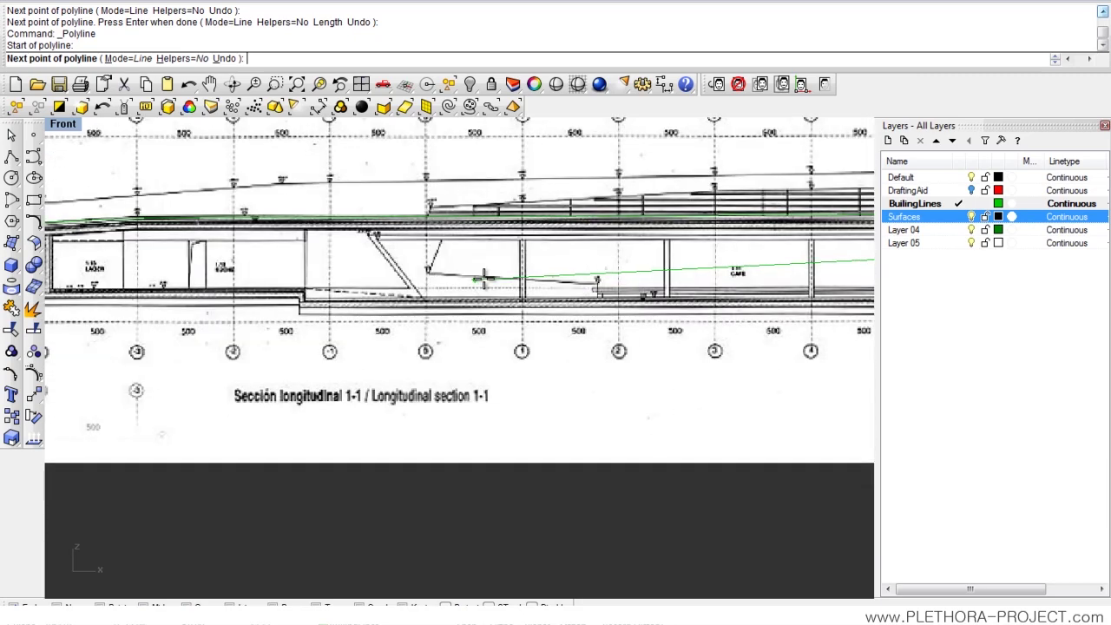
scroll(483, 278, down, 3)
scroll(261, 279, up, 4)
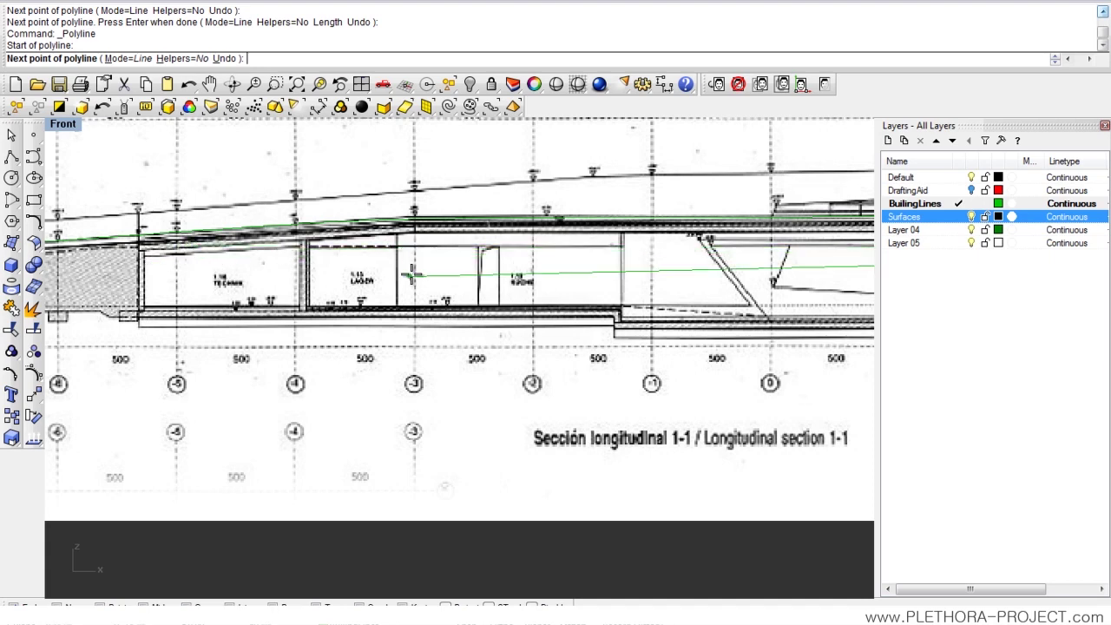
scroll(412, 275, up, 3)
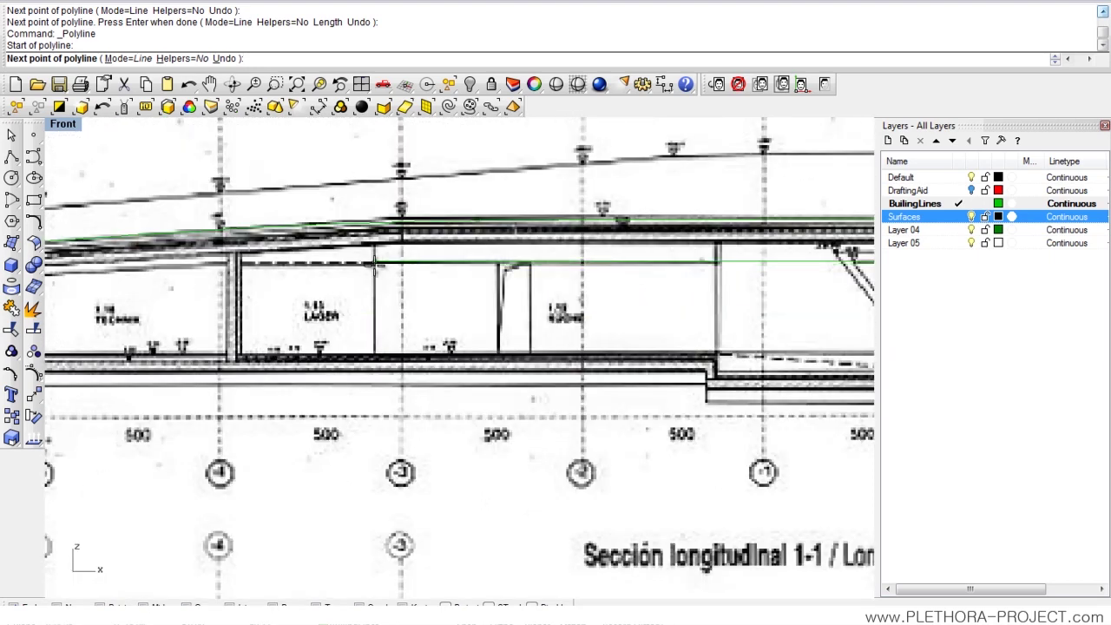
click(375, 261)
click(374, 520)
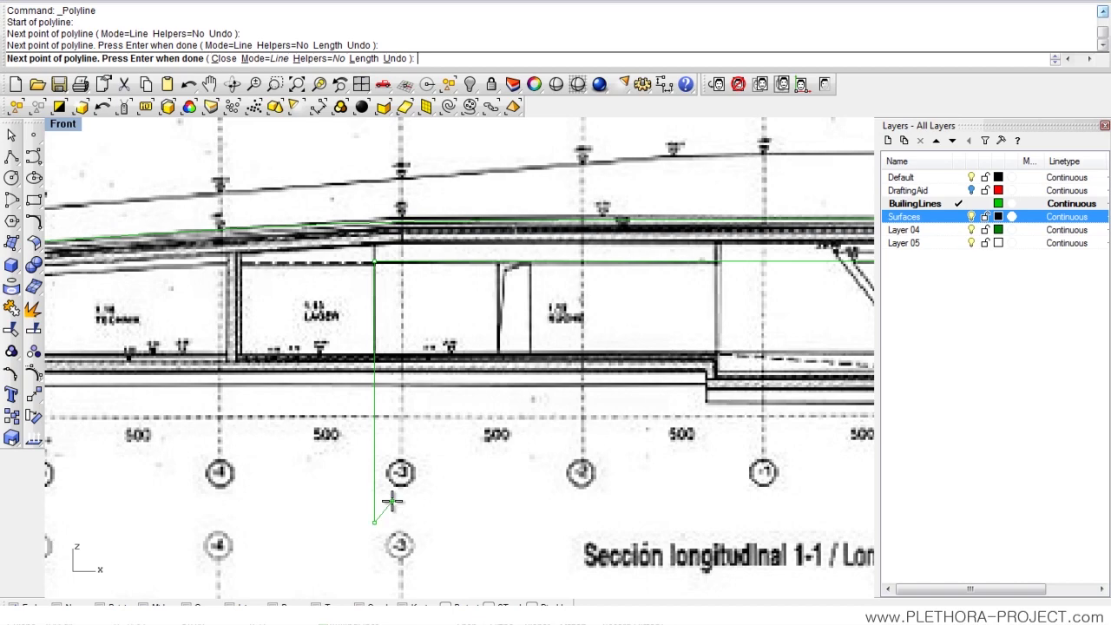
scroll(392, 501, down, 8)
key(Return)
scroll(463, 460, down, 14)
Move both sloping lines together so the upper one starts at the end of the flat roof curve beyond the page fold.
right_drag(488, 421, 444, 336)
scroll(498, 382, up, 4)
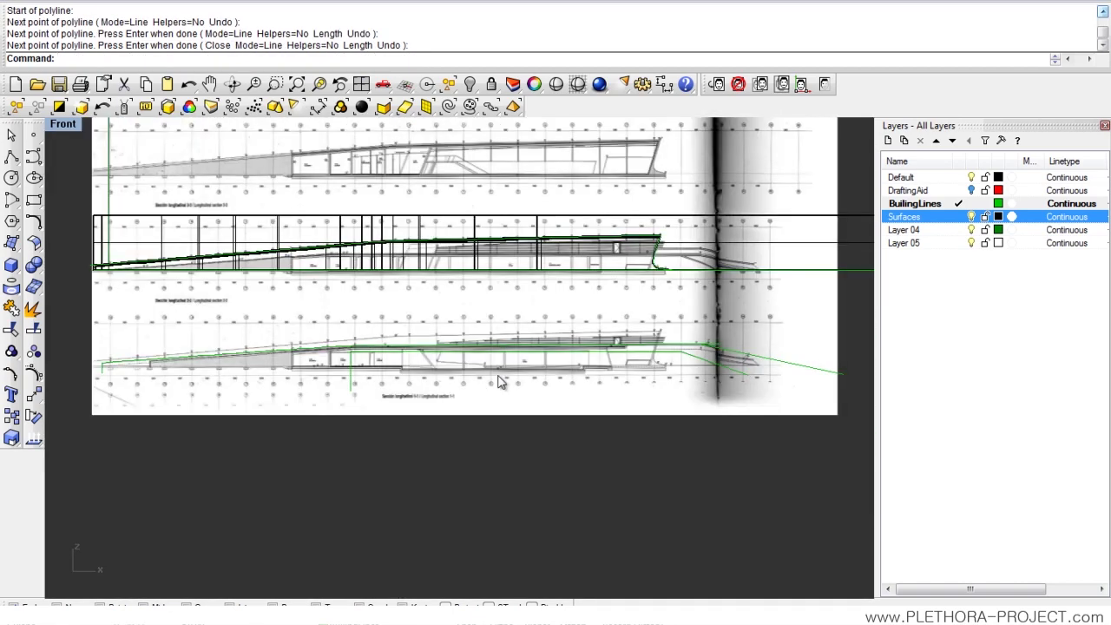
right_drag(602, 328, 567, 302)
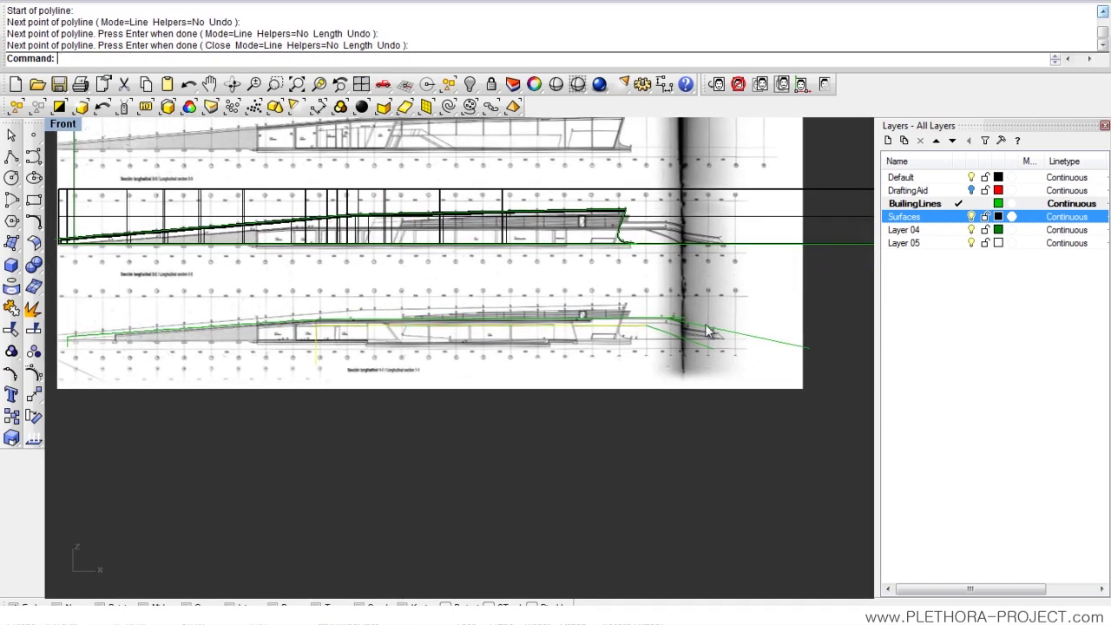
scroll(711, 332, up, 3)
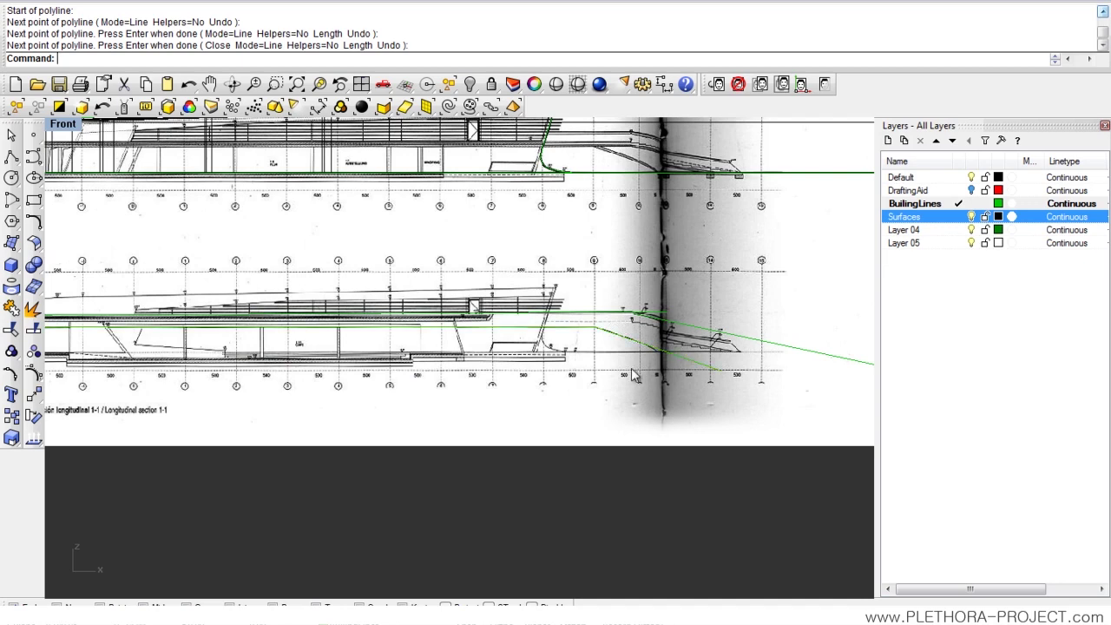
scroll(624, 347, up, 2)
click(662, 319)
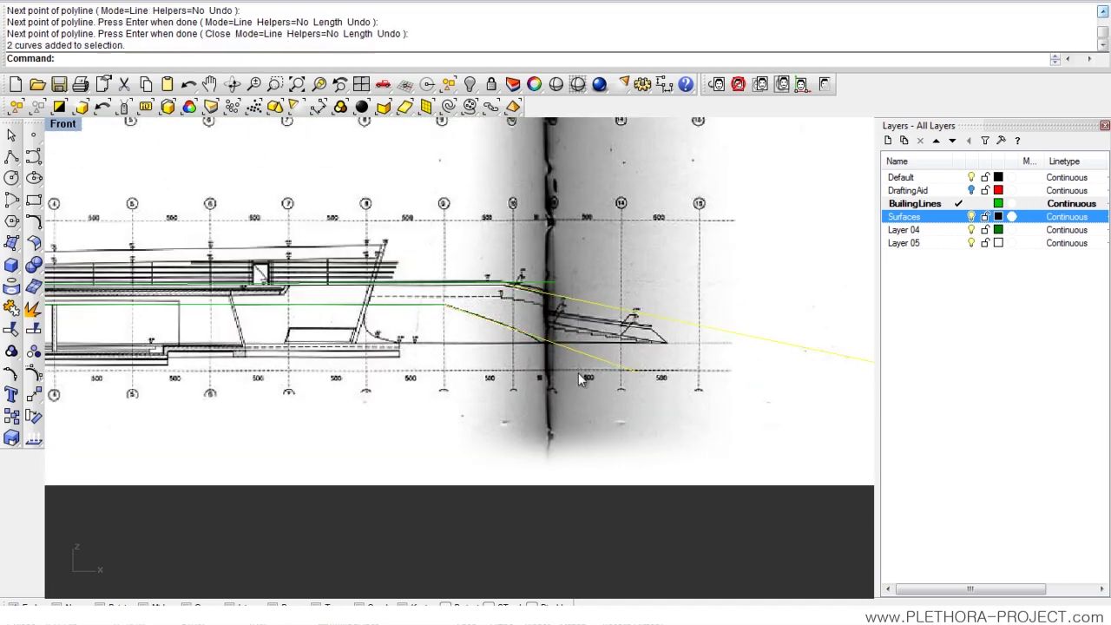
right_drag(587, 355, 431, 356)
text(m)
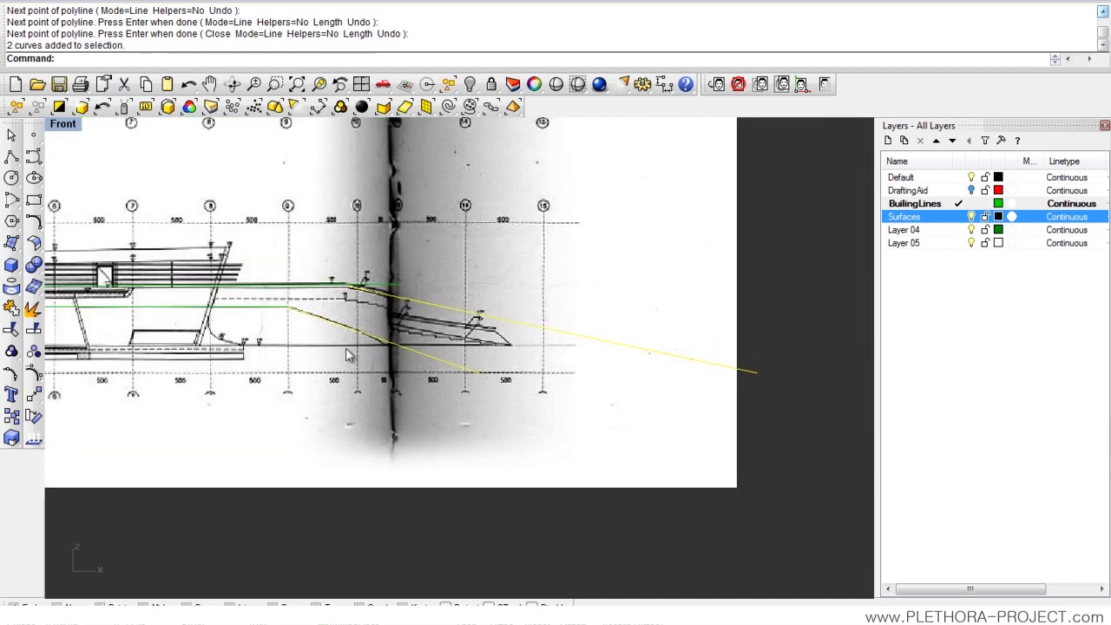
key(Return)
scroll(338, 276, up, 3)
click(339, 274)
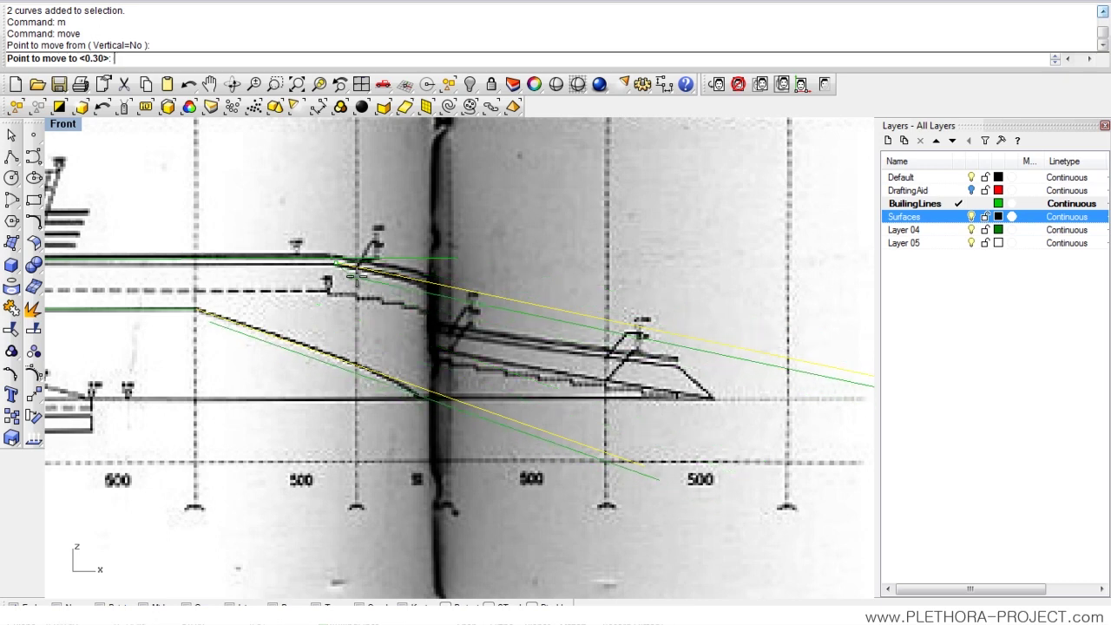
click(458, 259)
Chamfer the lower horizontal line with the lower sloping line using distances 0,0 so they meet at a corner.
scroll(441, 312, down, 4)
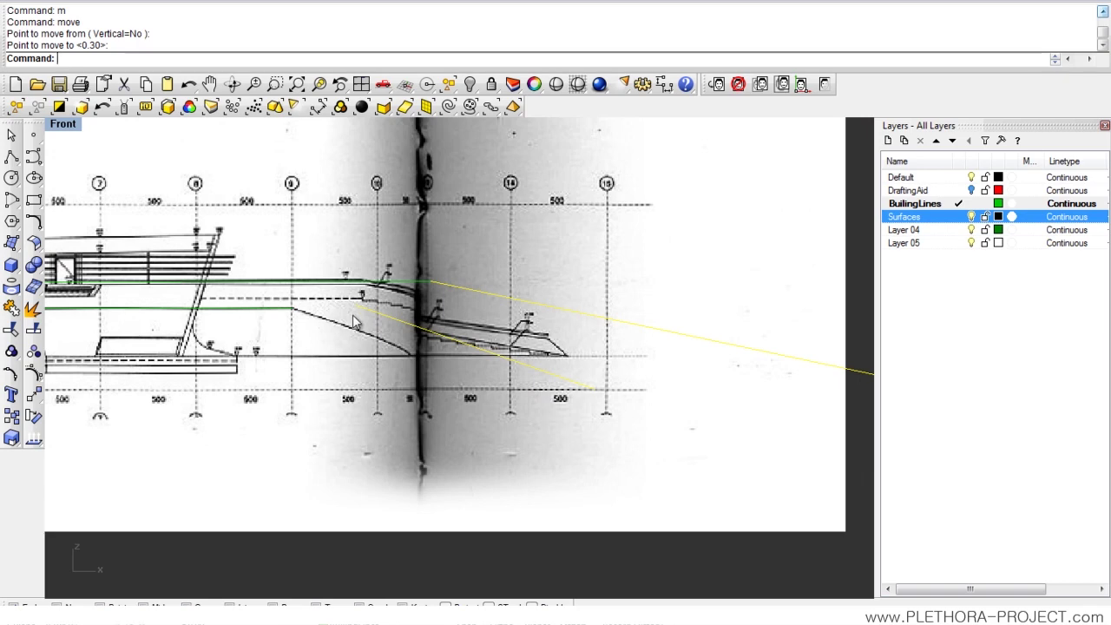
scroll(360, 325, up, 2)
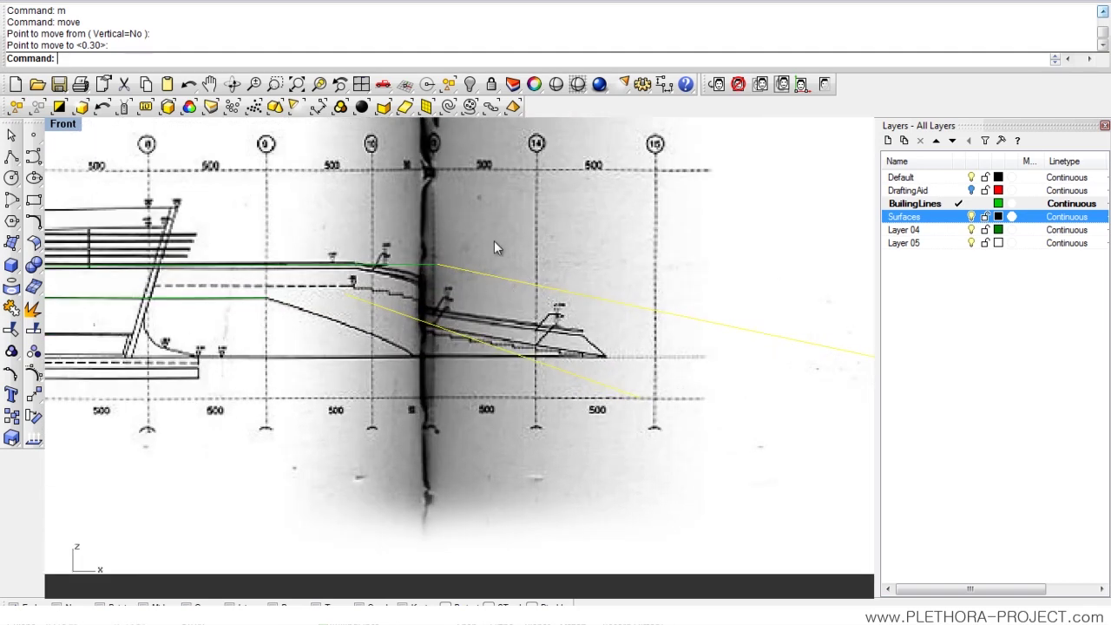
scroll(386, 320, up, 5)
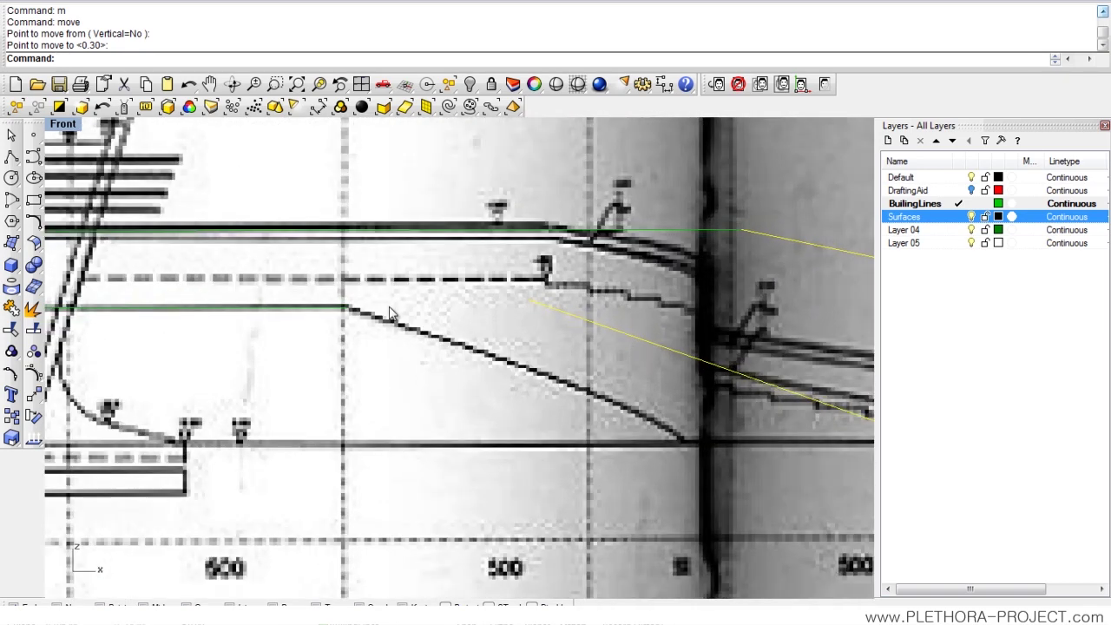
scroll(390, 314, down, 3)
key(Escape)
click(266, 316)
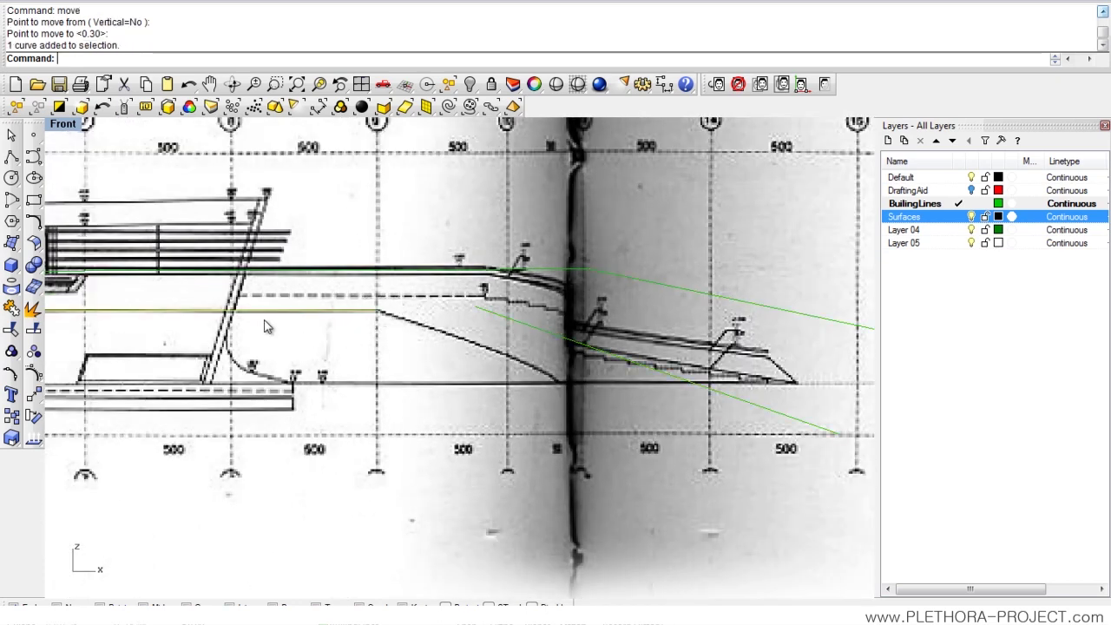
right_drag(406, 331, 347, 327)
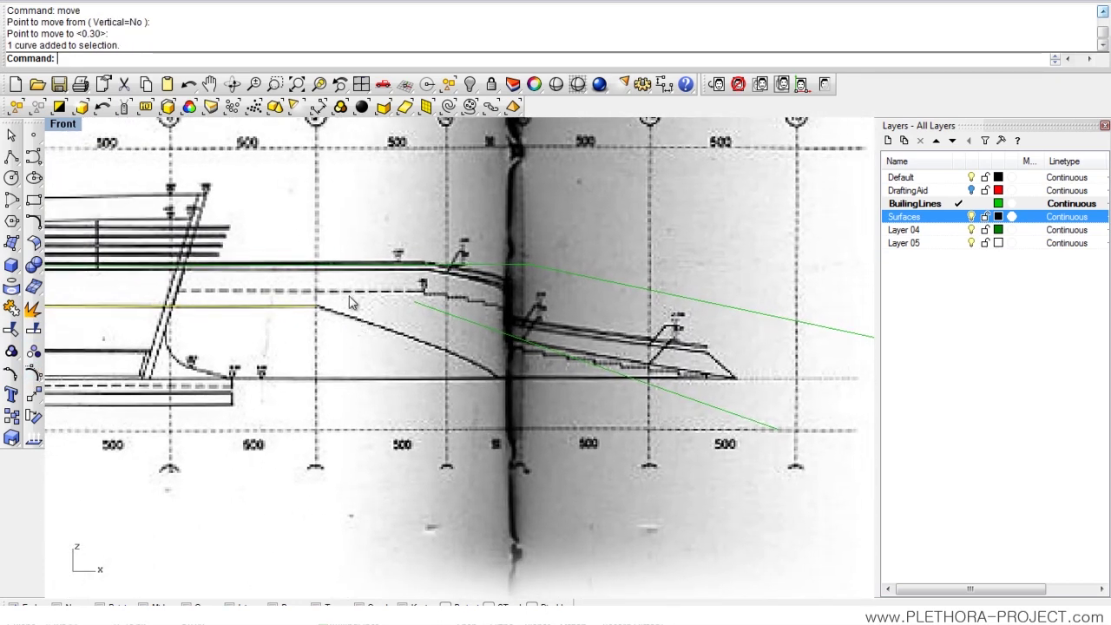
key(Escape)
text(c)
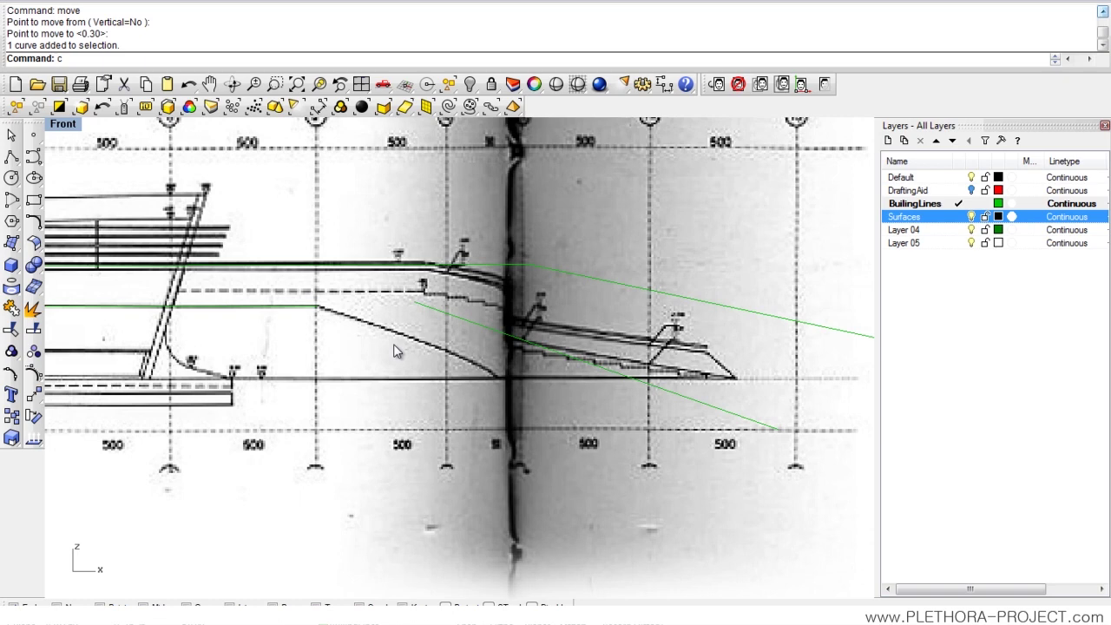
text(hamfer)
key(Return)
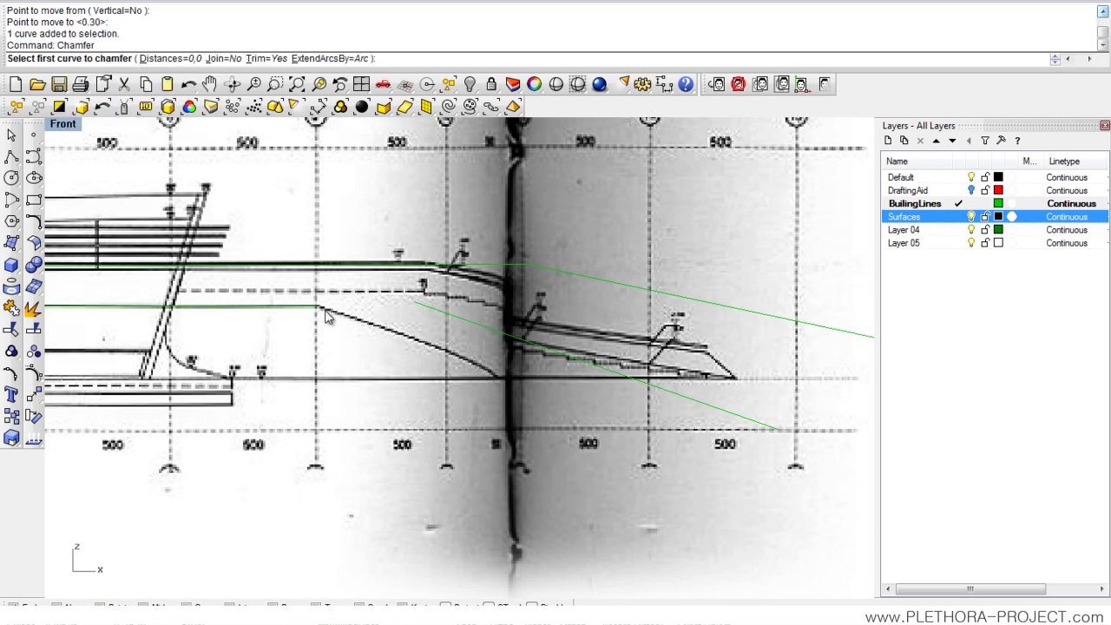
click(316, 309)
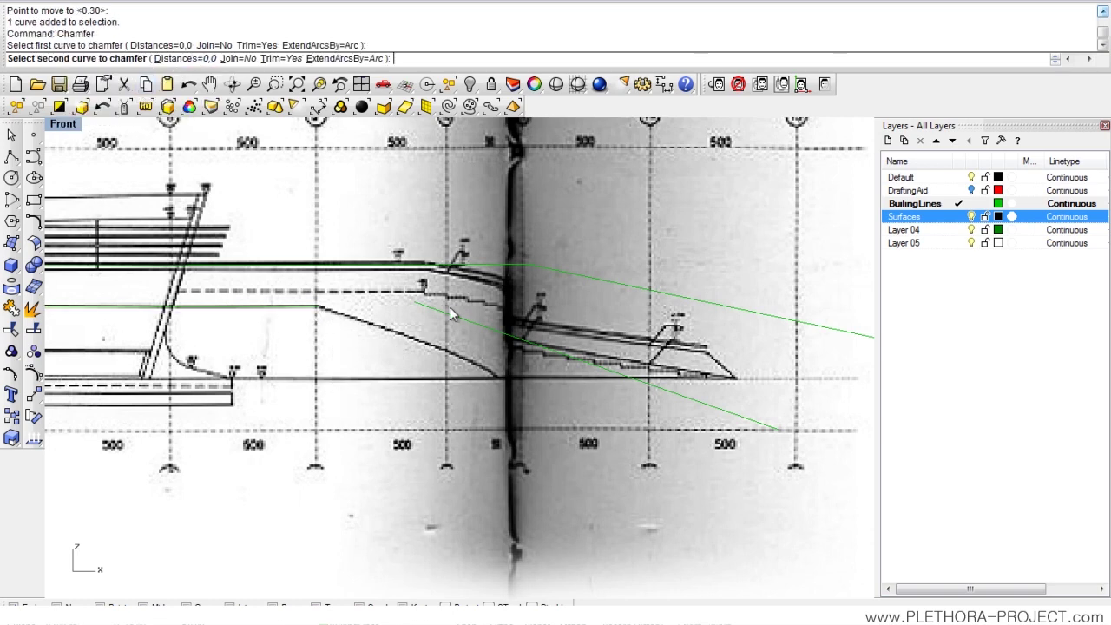
click(454, 313)
Join the lower horizontal polyline and its sloping line into one curve.
scroll(407, 369, down, 2)
scroll(451, 371, down, 5)
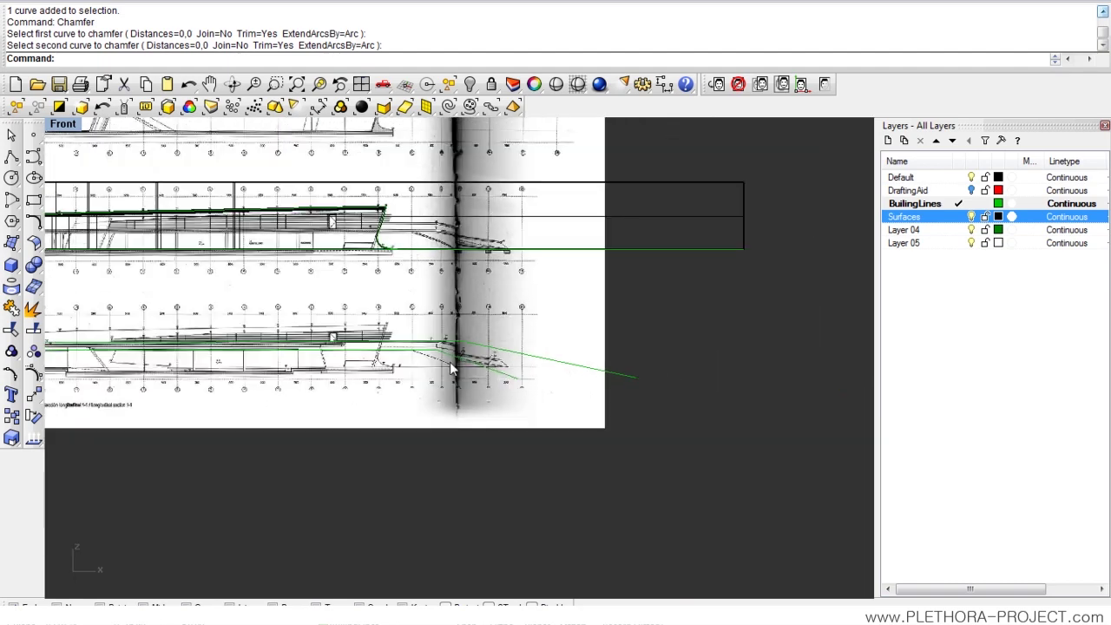
shift+click(488, 329)
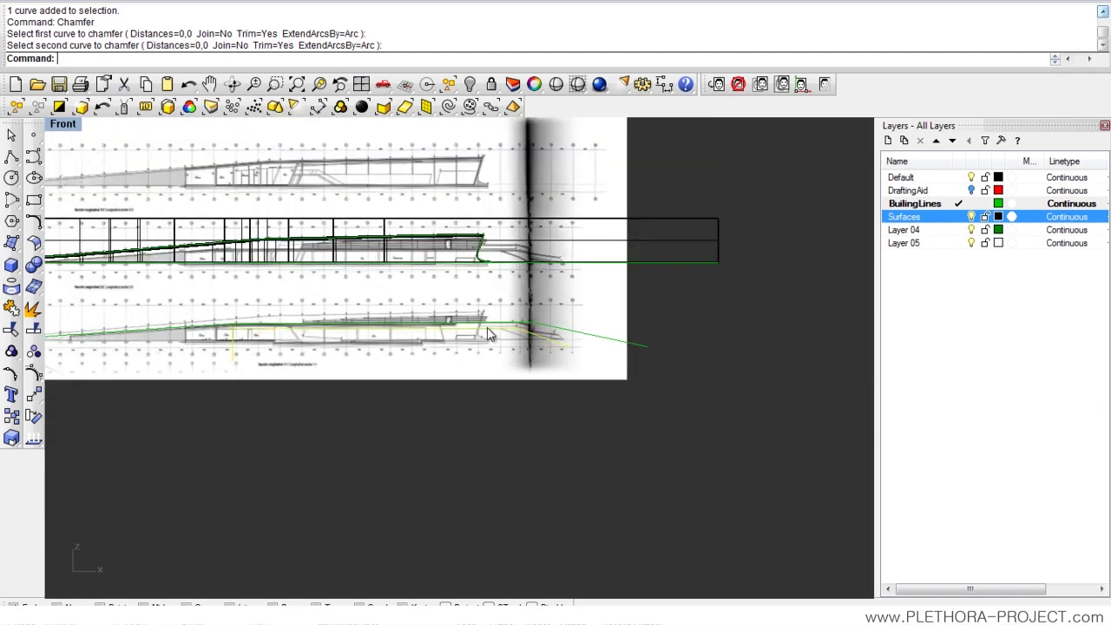
text(j)
key(Return)
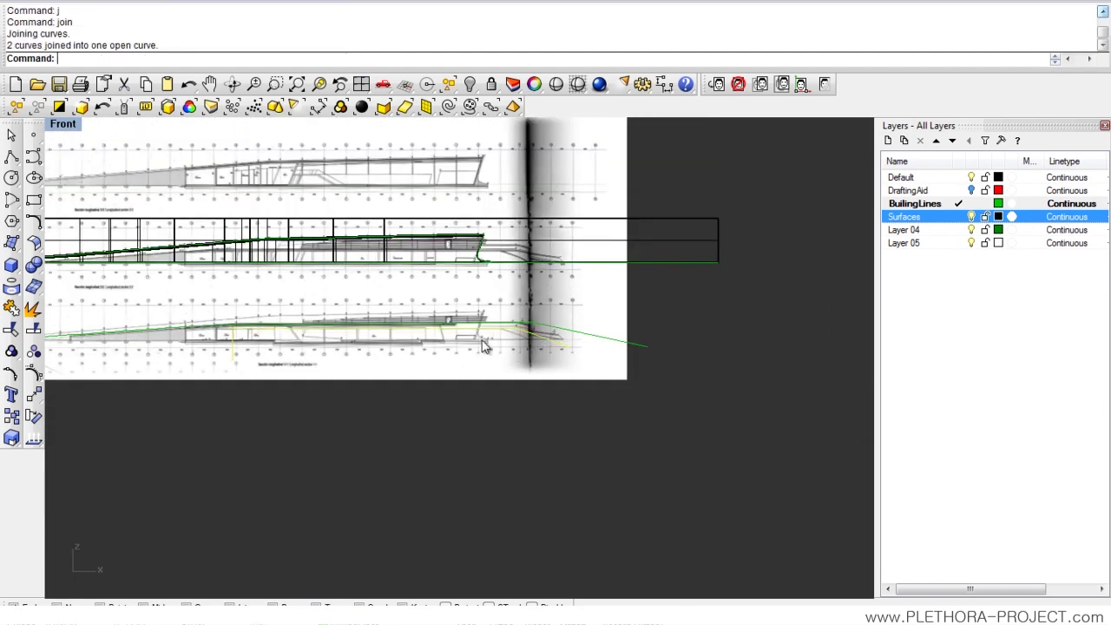
Join the roof curve with the upper sloping line and the vertical line at its low end near axis -12.
click(595, 339)
shift+click(300, 326)
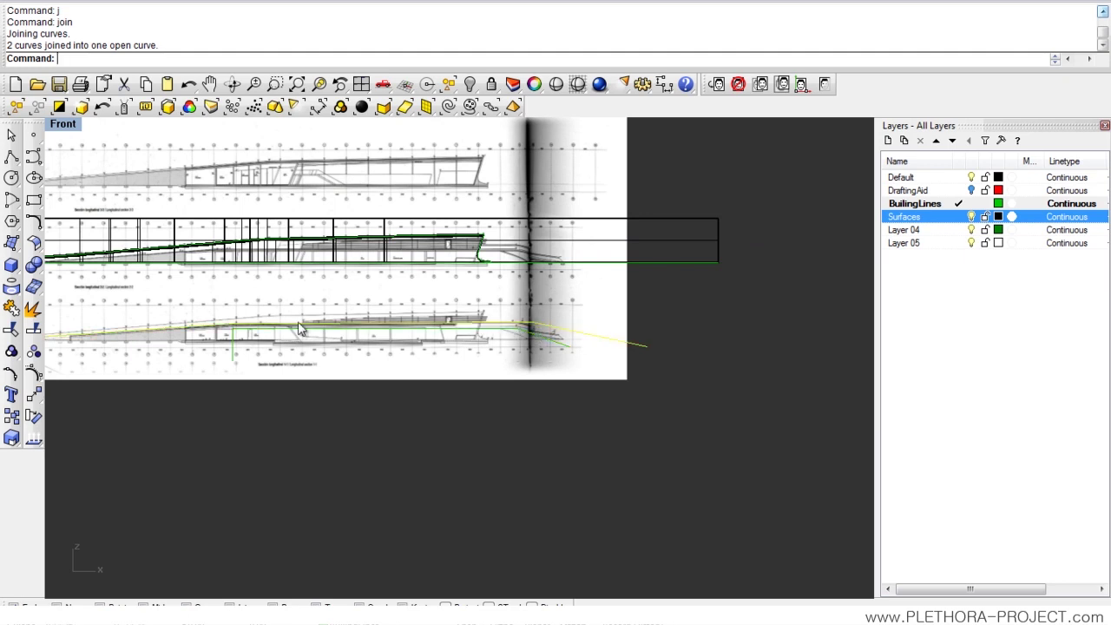
right_drag(94, 347, 252, 322)
shift+drag(244, 298, 289, 338)
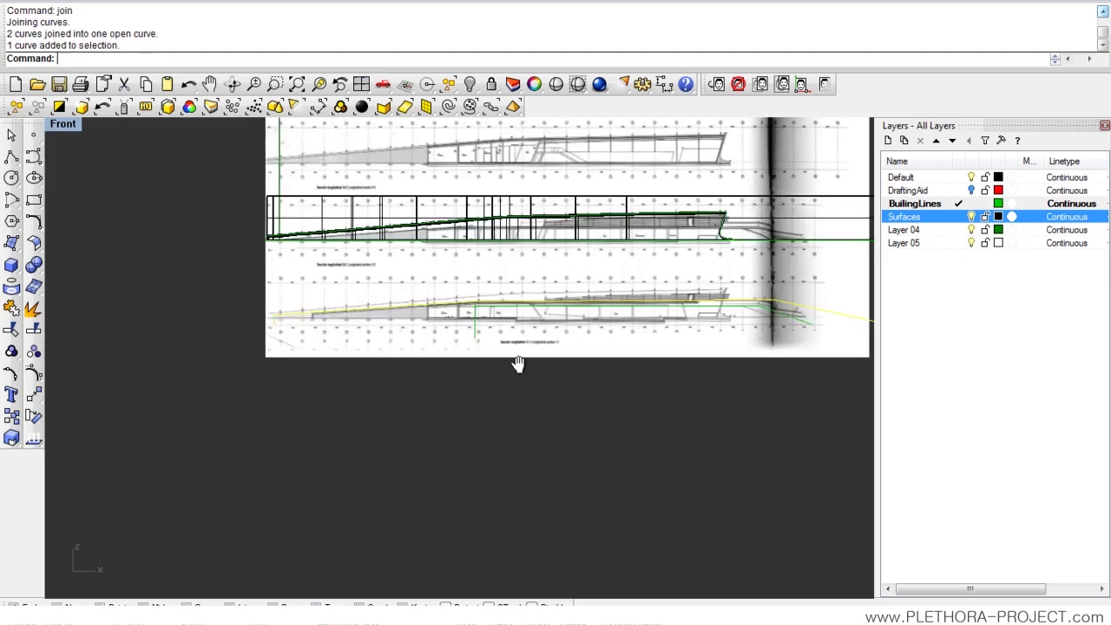
right_drag(515, 364, 366, 380)
text(j)
key(Return)
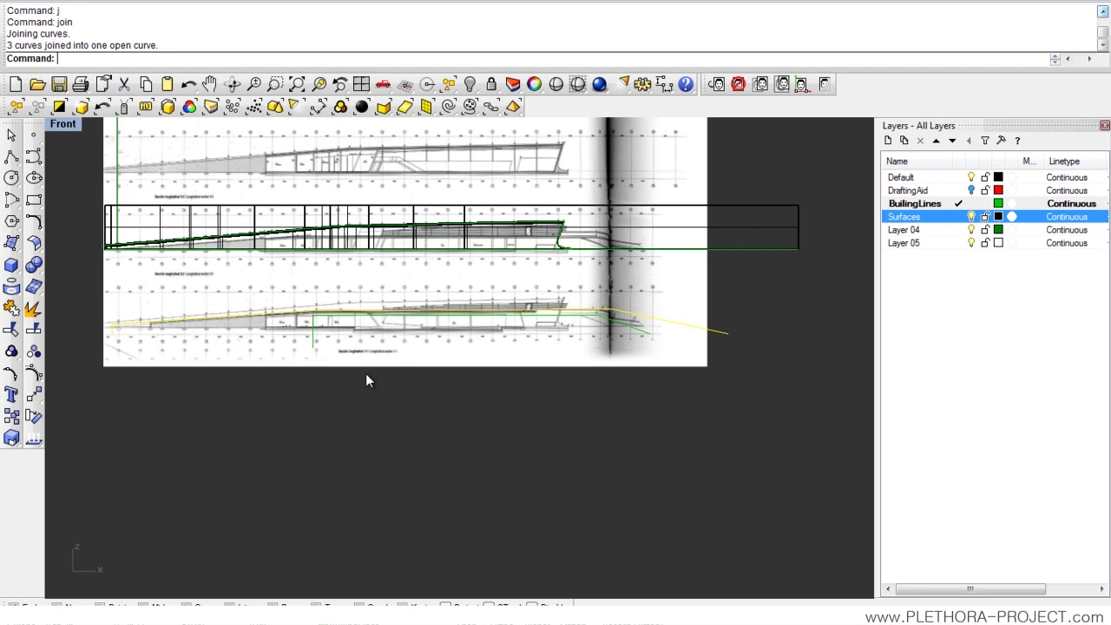
right_drag(431, 319, 480, 311)
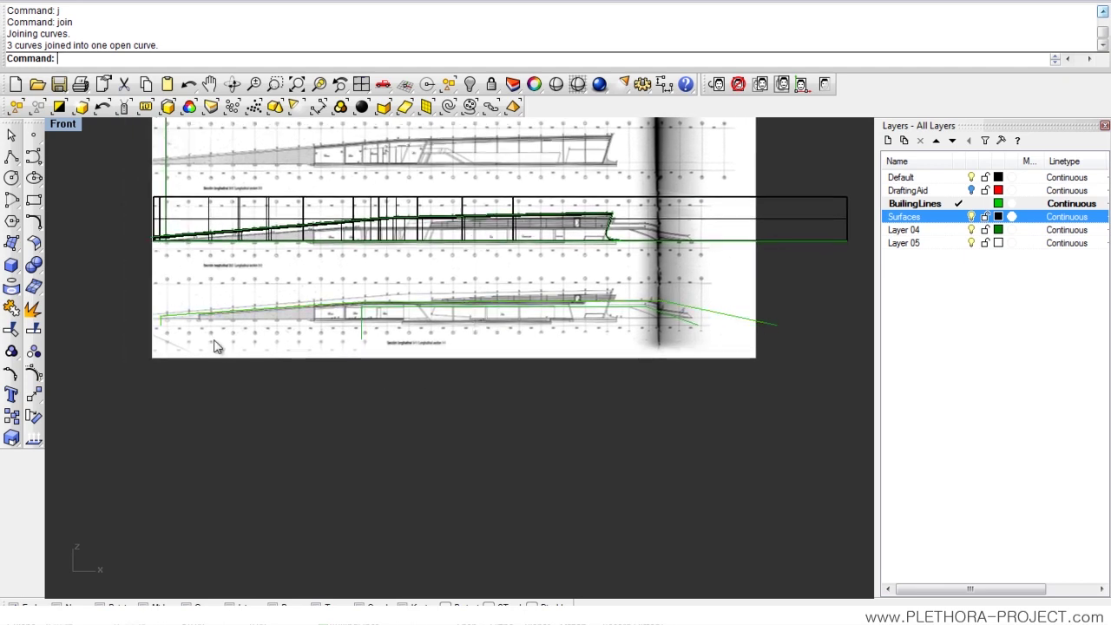
Move both joined profile curves from section 1-1 up onto section 2-2, matching the ground-line corner just past axis 8.
click(363, 322)
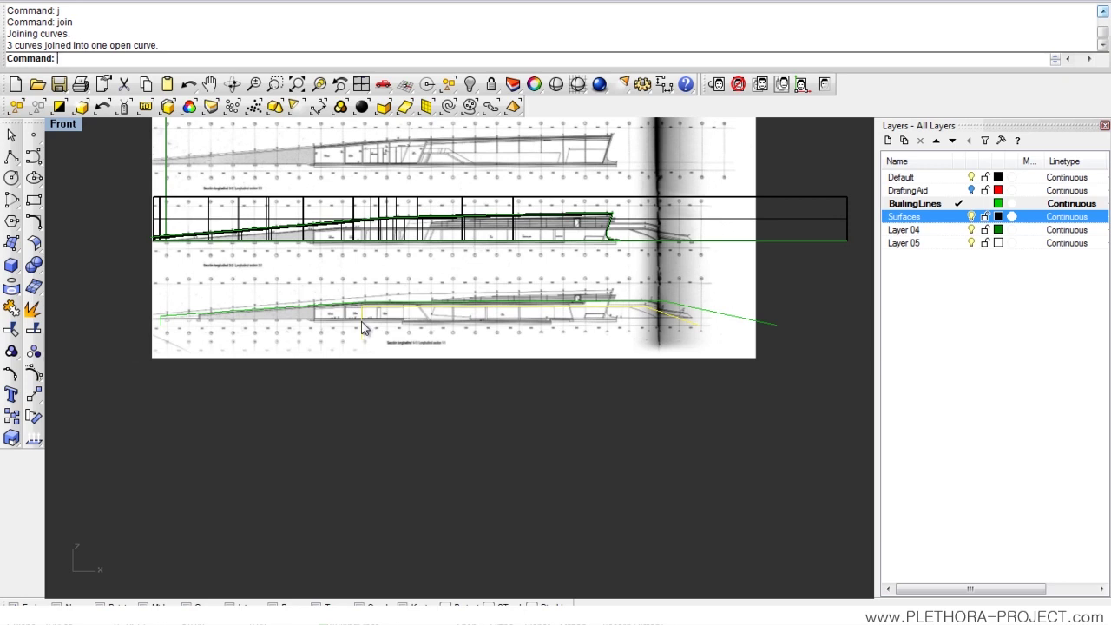
right_drag(410, 354, 331, 368)
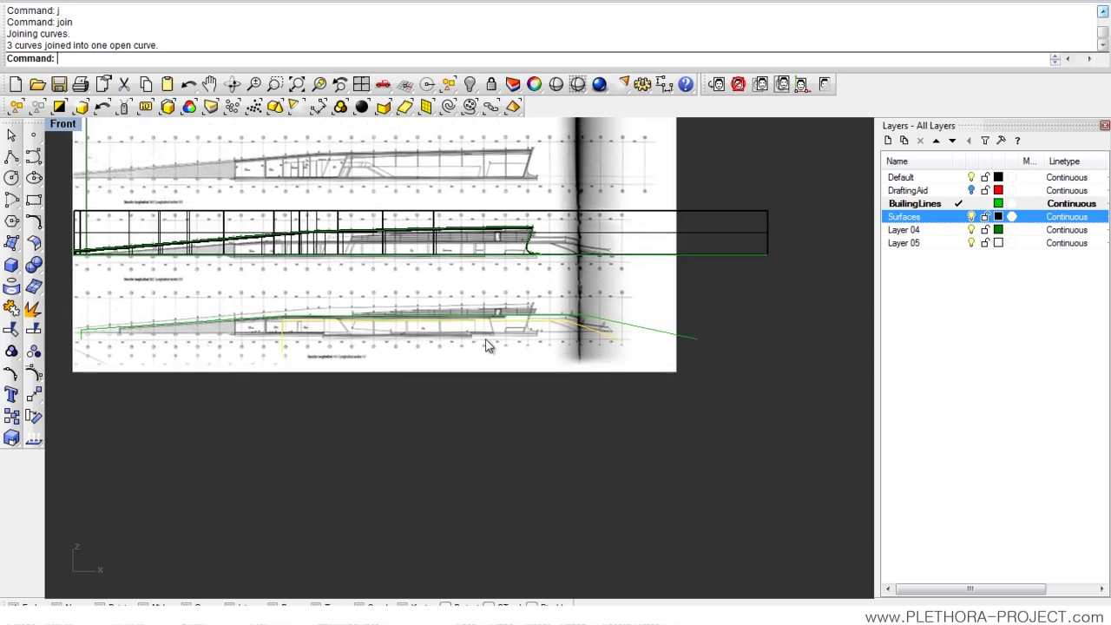
right_drag(221, 360, 344, 344)
shift+click(237, 313)
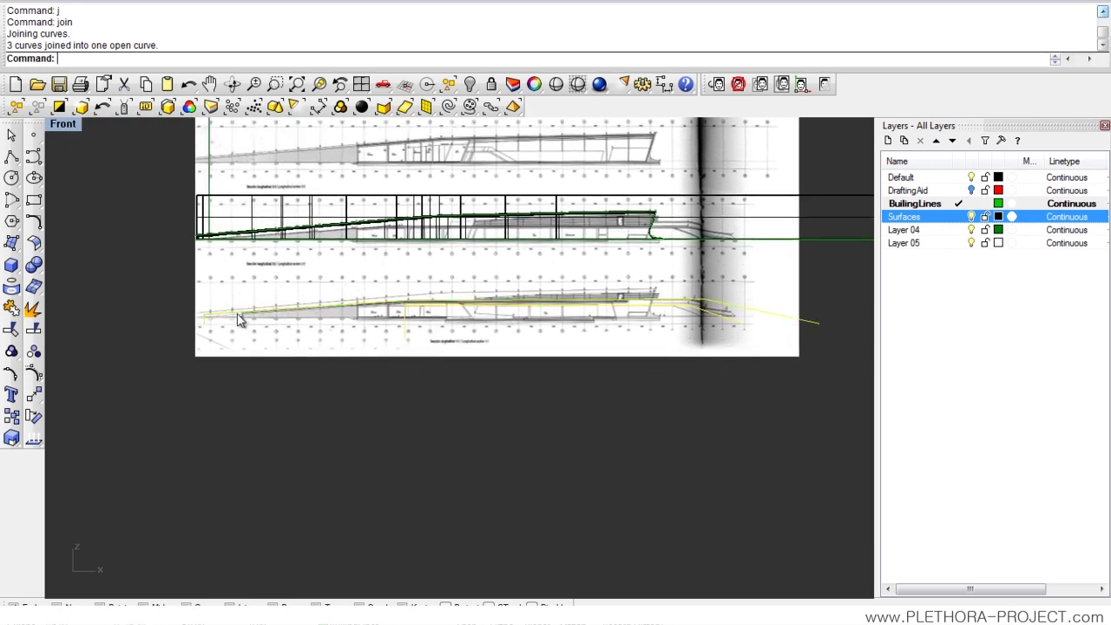
right_drag(482, 307, 339, 297)
scroll(558, 288, up, 8)
key(Up)
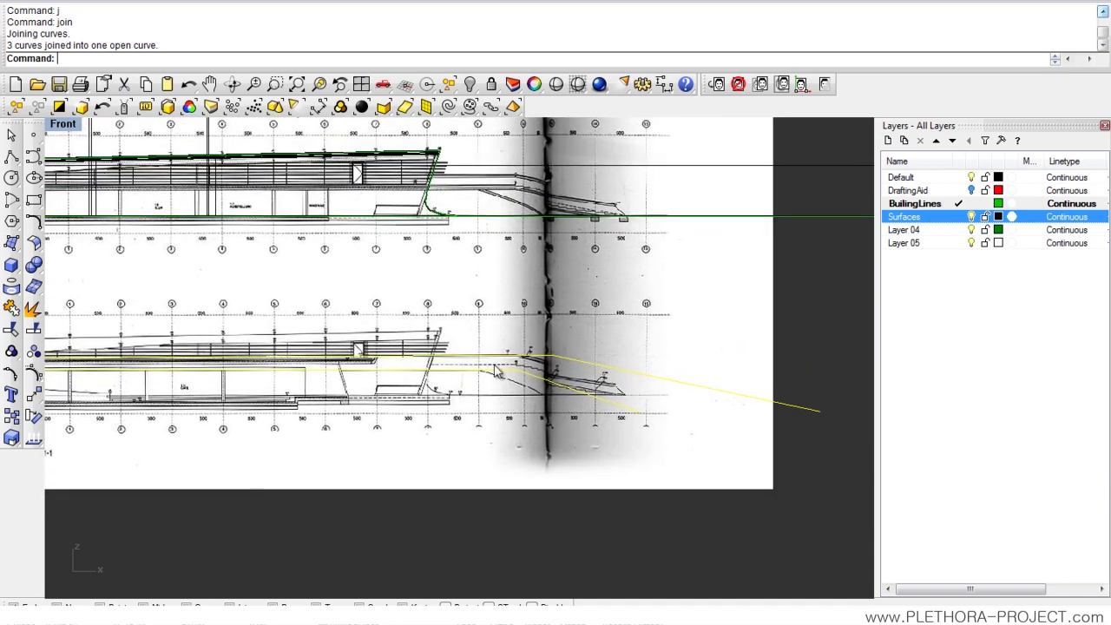
scroll(460, 194, up, 1)
right_drag(433, 393, 401, 407)
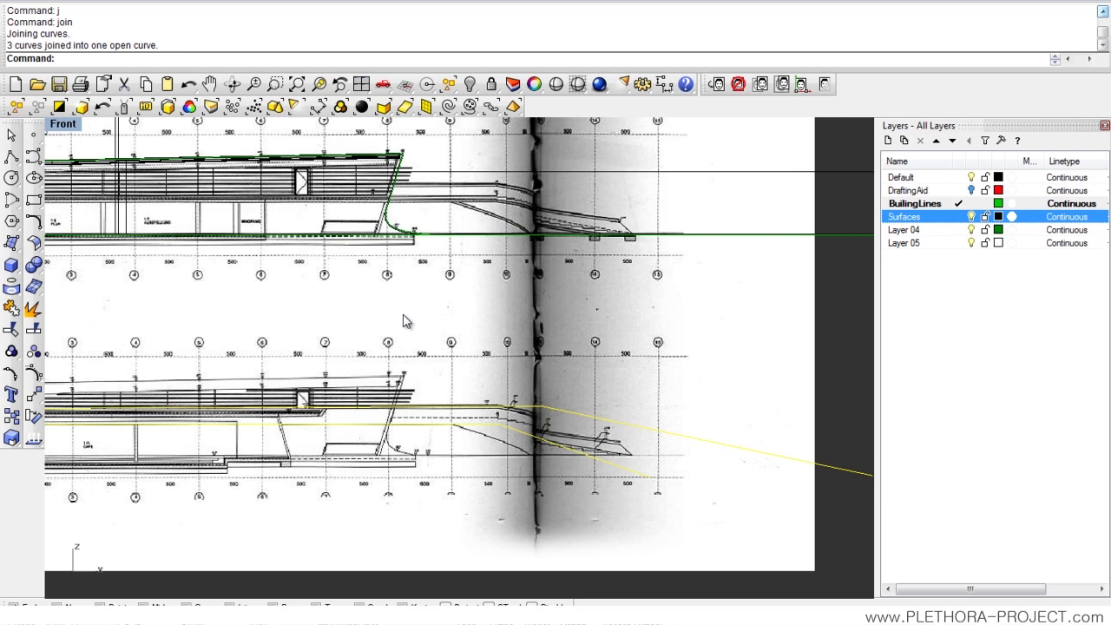
right_drag(395, 392, 410, 368)
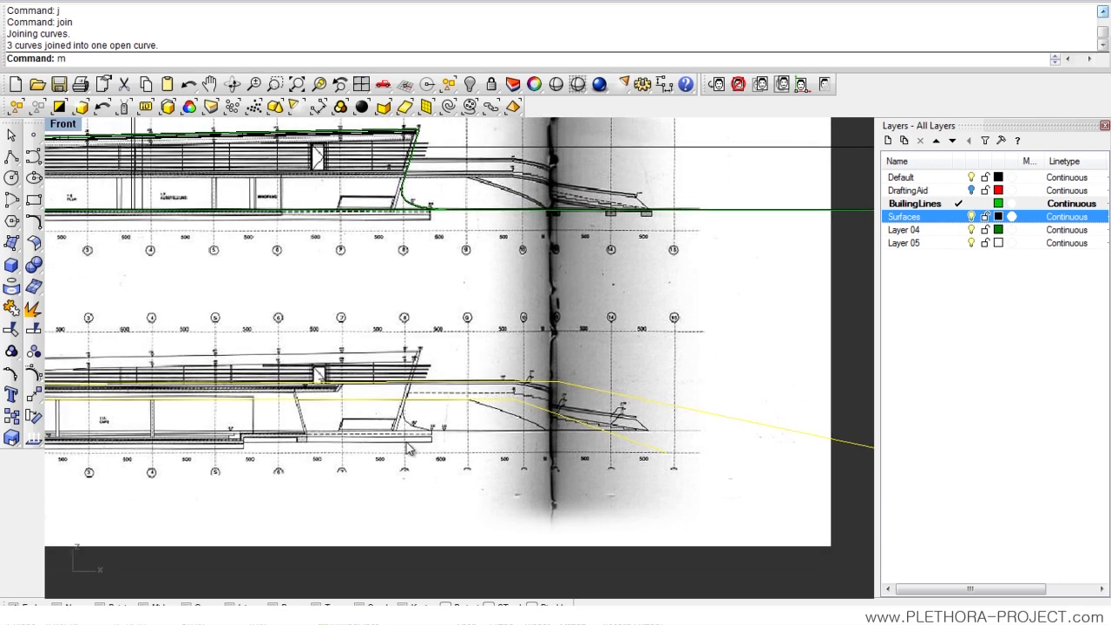
key(Return)
scroll(429, 434, up, 4)
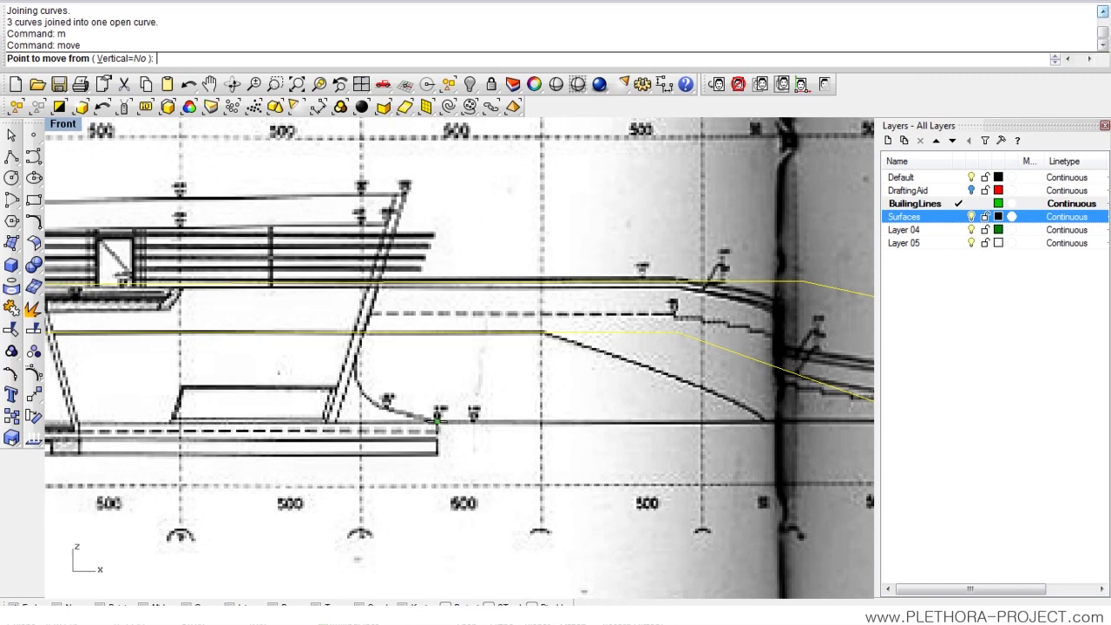
click(436, 422)
scroll(438, 290, down, 4)
right_drag(438, 290, 444, 431)
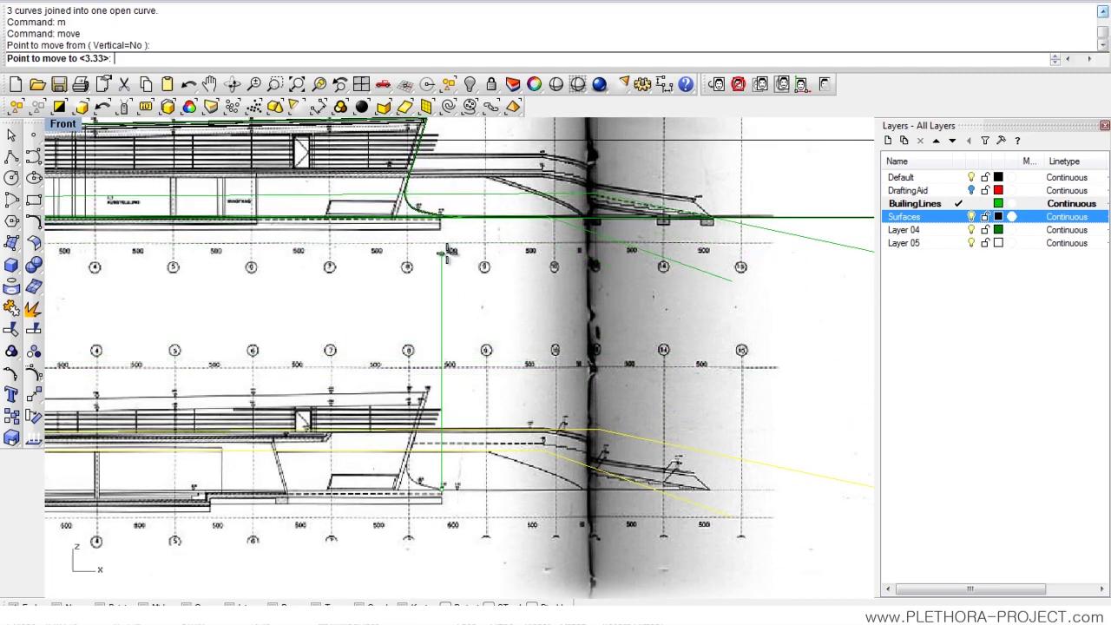
scroll(448, 251, up, 3)
right_drag(447, 227, 449, 361)
scroll(444, 322, up, 6)
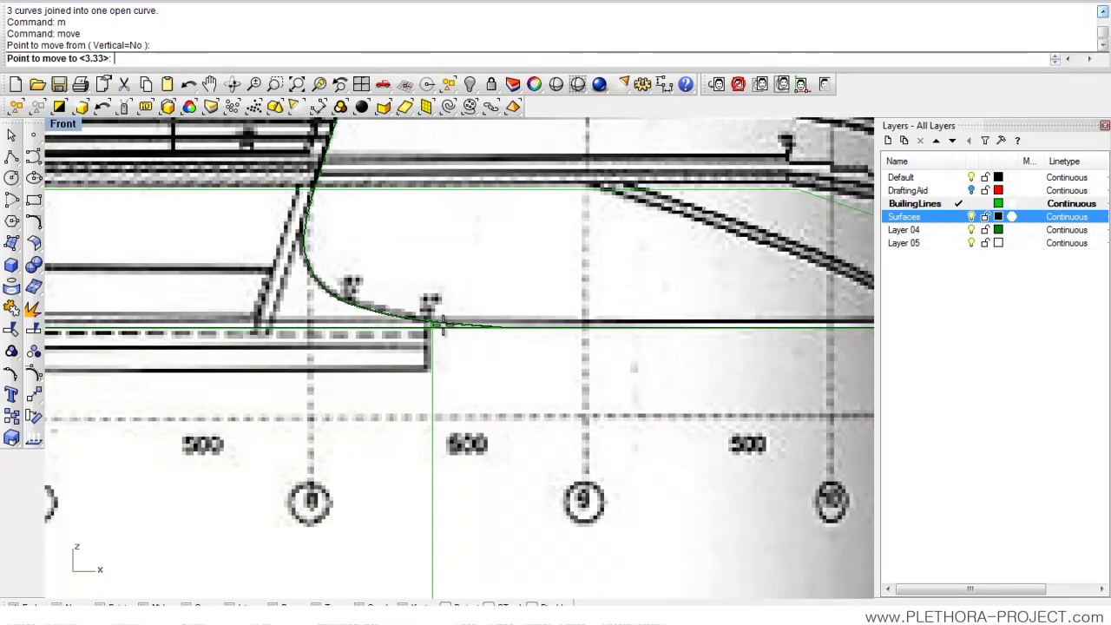
scroll(441, 327, down, 8)
right_drag(440, 327, 439, 356)
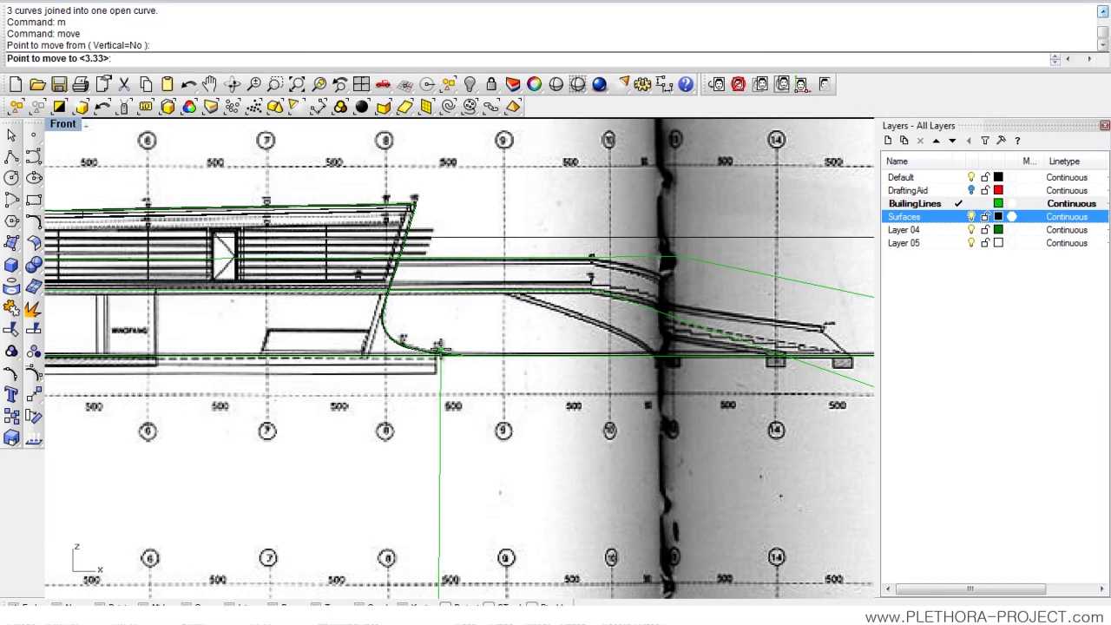
scroll(440, 349, up, 3)
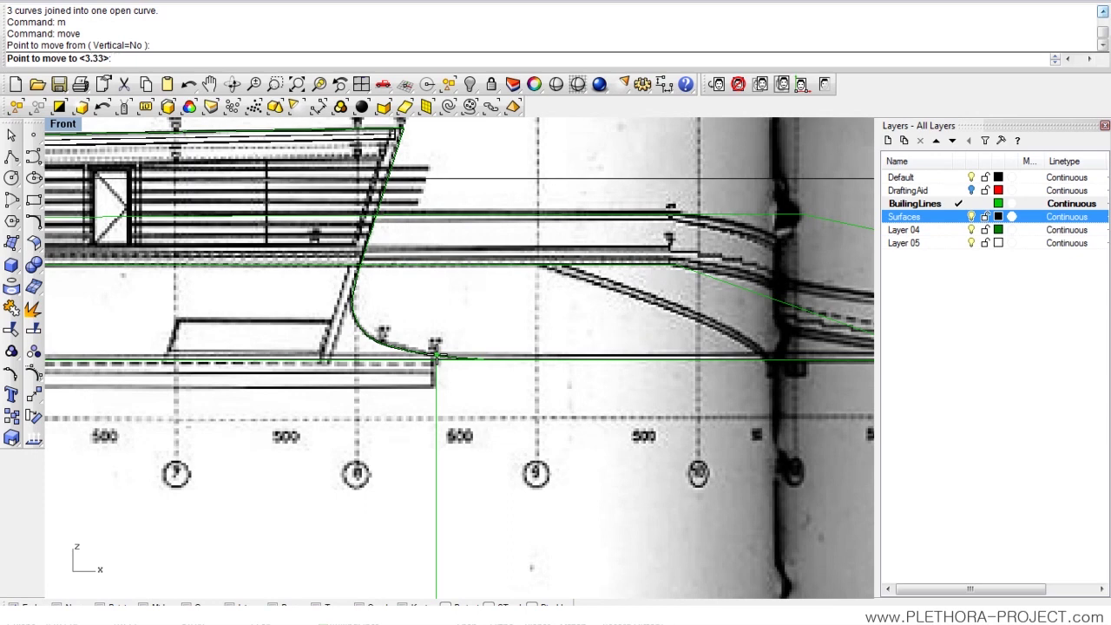
click(438, 356)
Check how the moved profile curves line up along the length of longitudinal section 2-2, and clear the selection.
scroll(217, 328, down, 5)
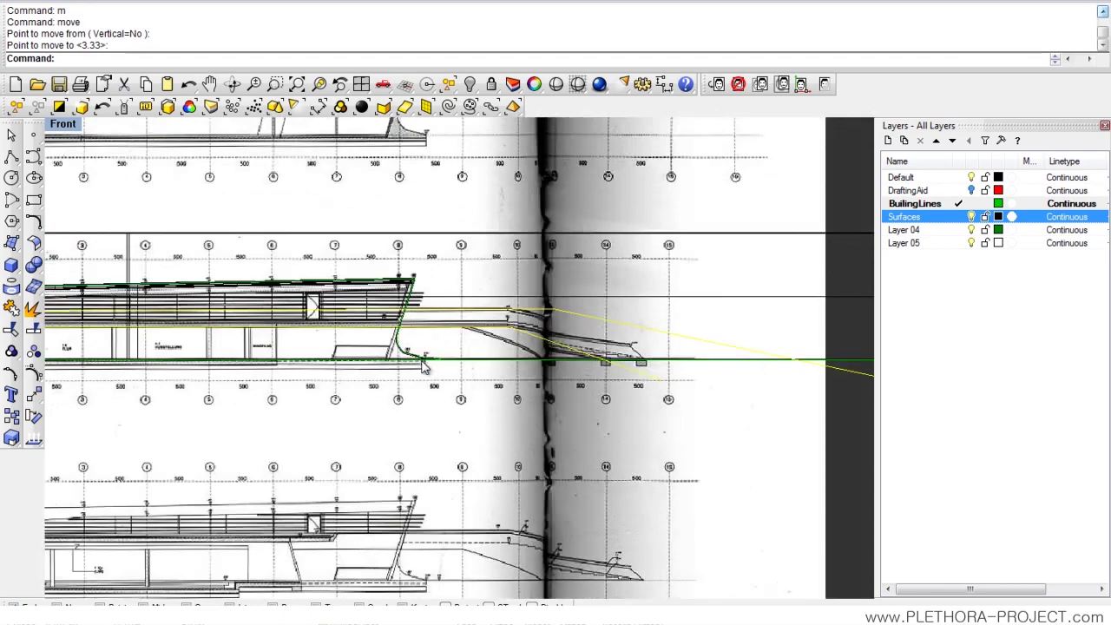
scroll(217, 328, up, 6)
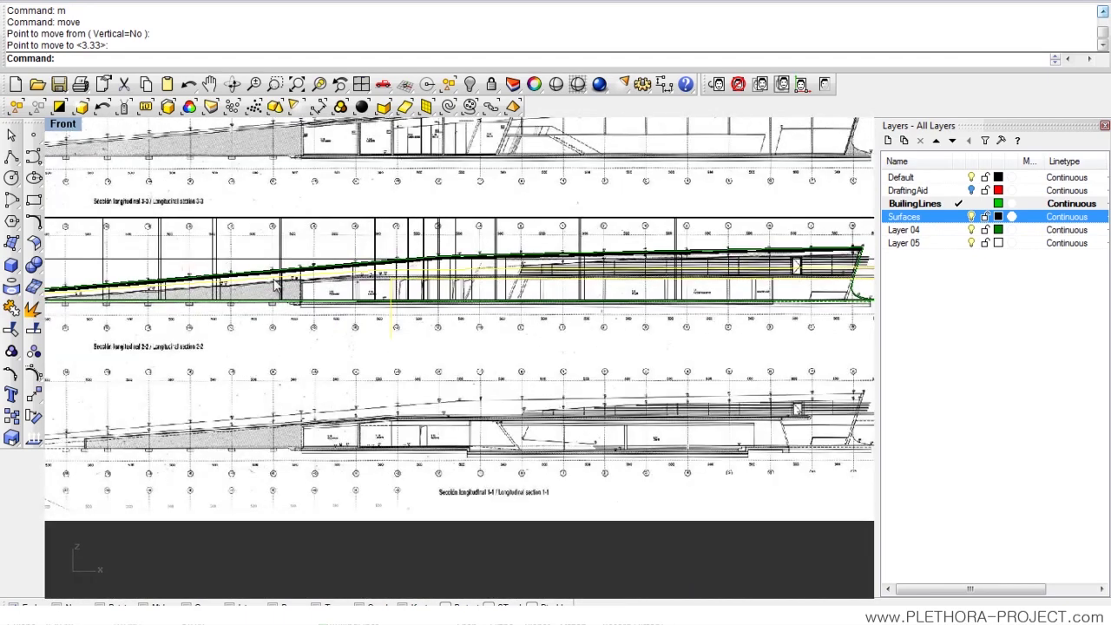
right_drag(477, 314, 416, 341)
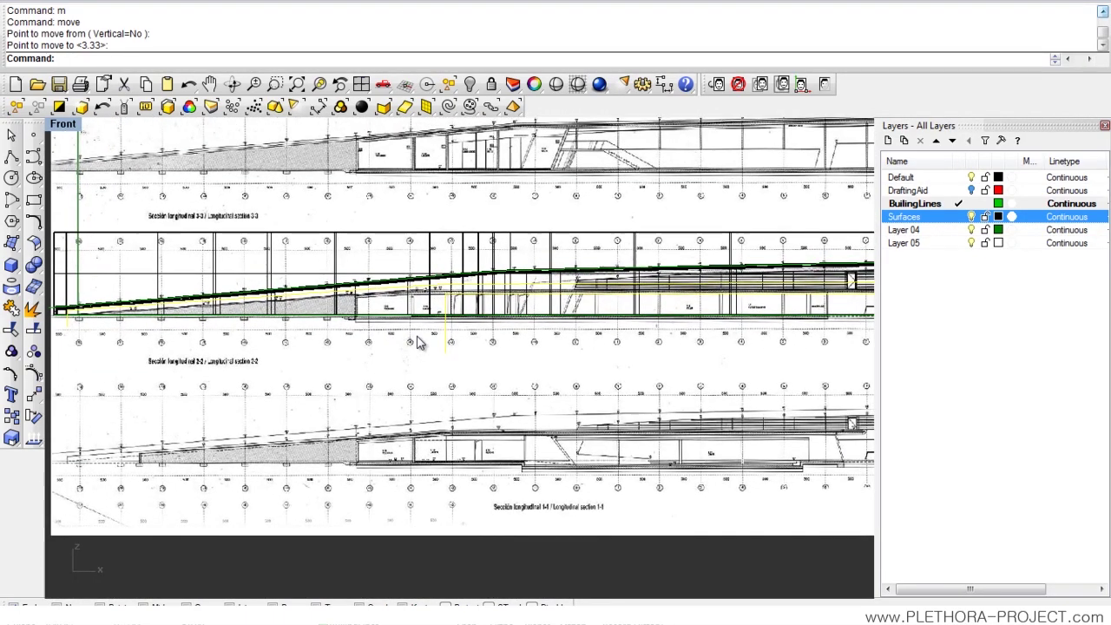
right_drag(542, 317, 348, 315)
scroll(468, 316, down, 2)
right_drag(573, 303, 458, 303)
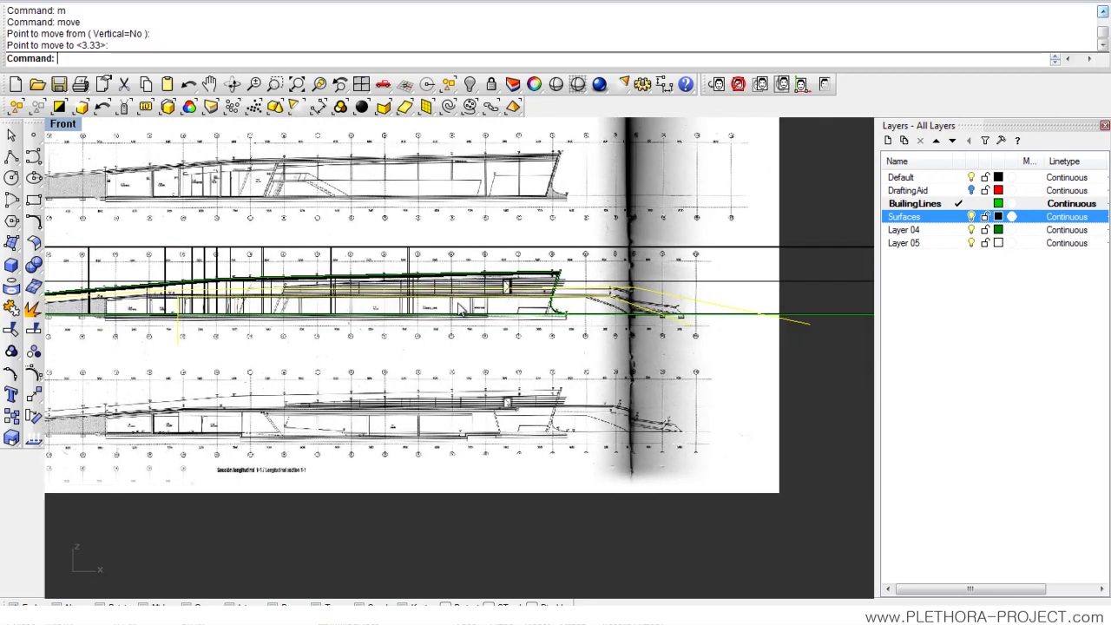
mouse_move(347, 326)
right_down()
mouse_move(404, 308)
mouse_move(396, 319)
mouse_move(327, 315)
right_up()
click(386, 340)
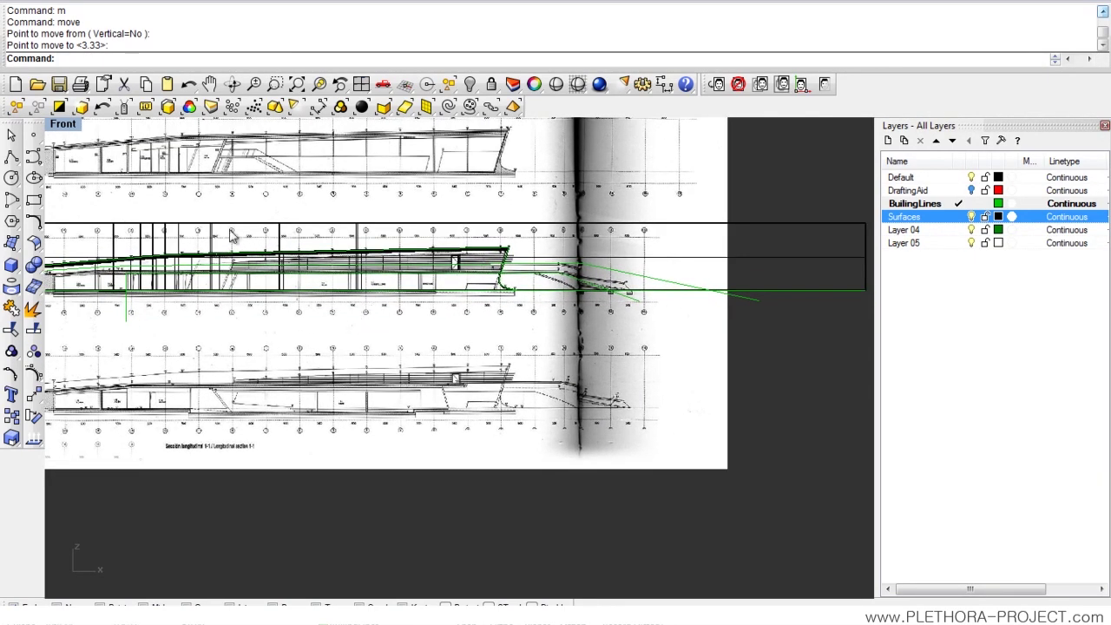
Examine the moved profile curves against the extruded walls in the perspective view from both ends of the building.
right_drag(229, 256, 309, 248)
double_click(58, 126)
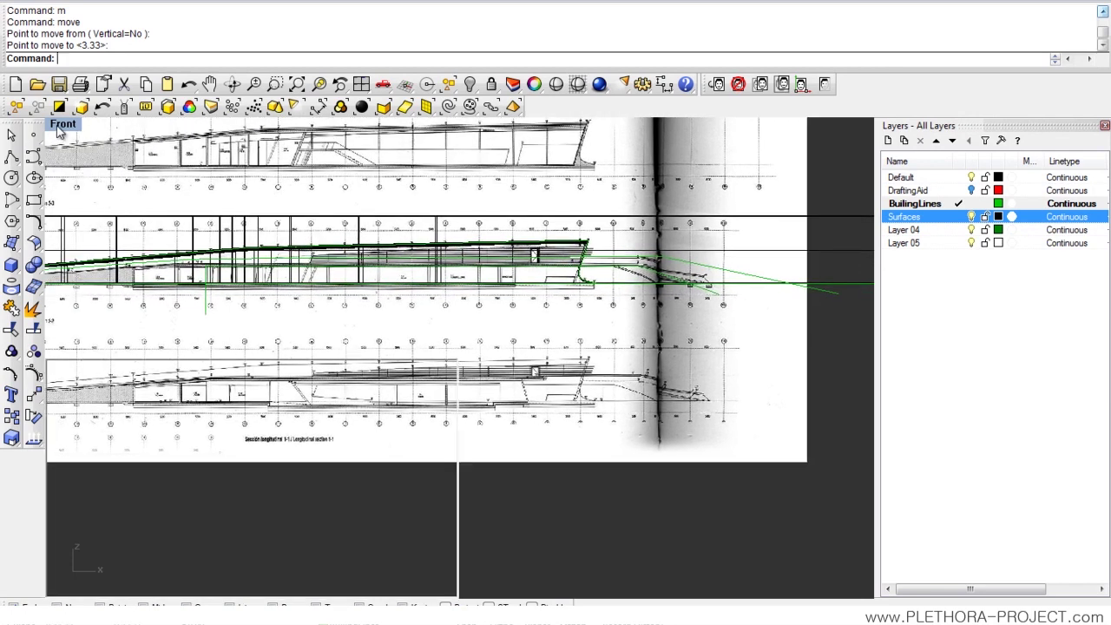
double_click(492, 127)
scroll(322, 270, down, 8)
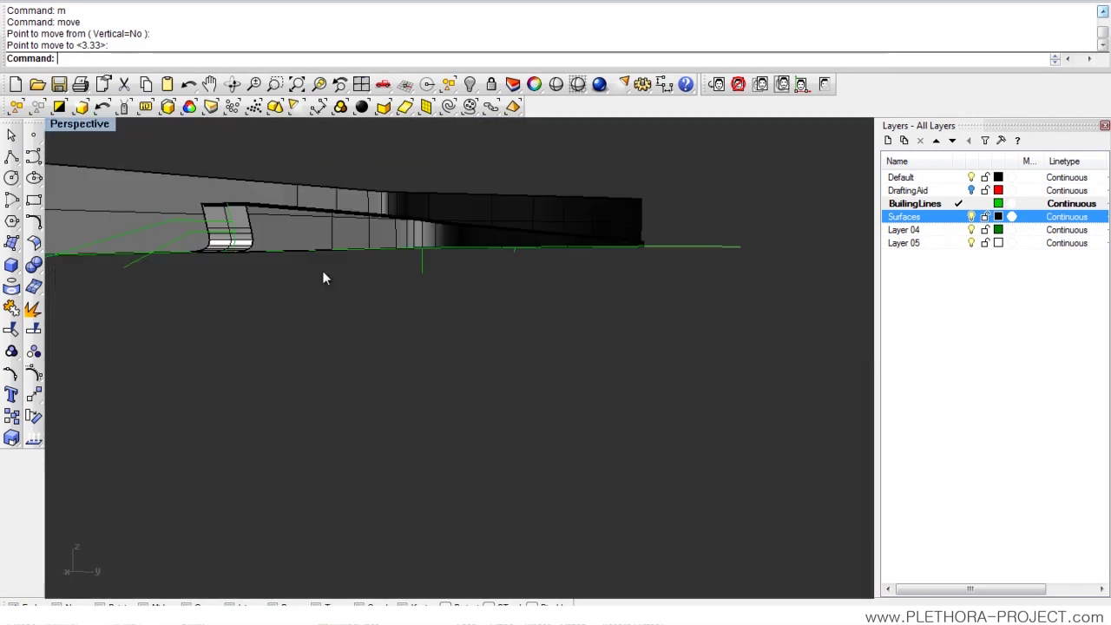
scroll(253, 295, up, 10)
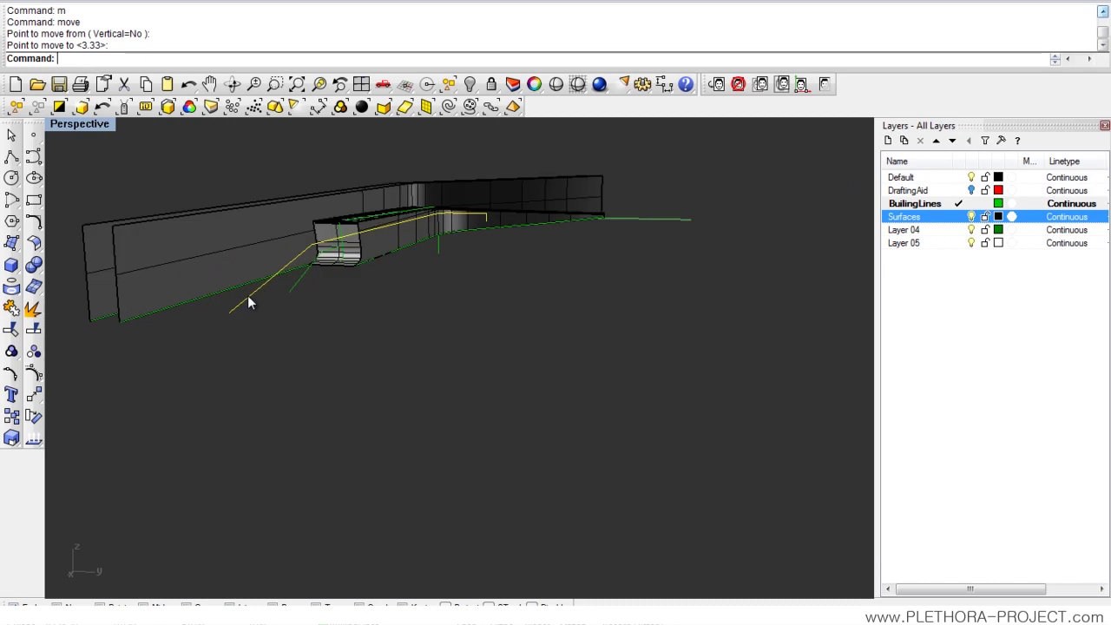
shift+click(375, 276)
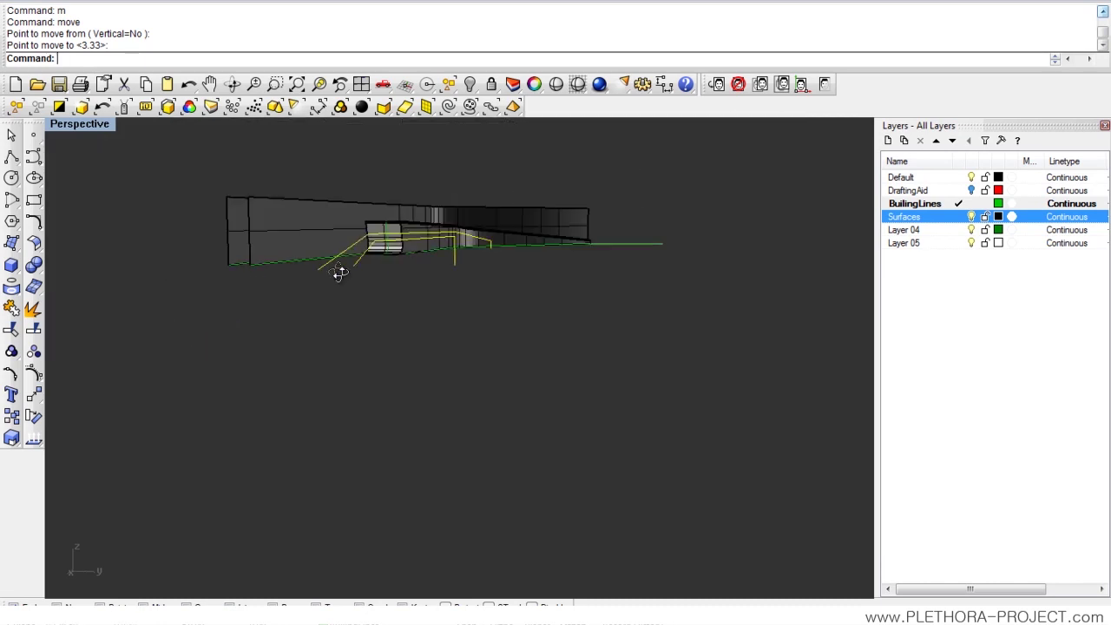
right_drag(339, 273, 417, 314)
click(515, 384)
right_drag(546, 323, 371, 290)
click(473, 276)
scroll(369, 260, up, 5)
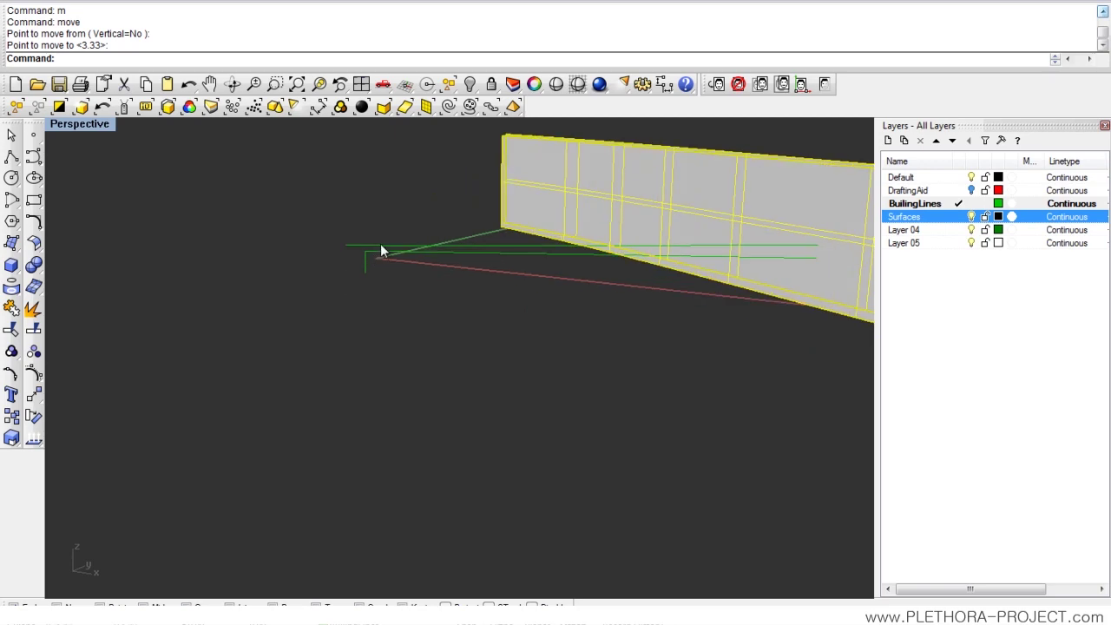
shift+click(381, 244)
click(389, 293)
scroll(446, 283, down, 6)
shift+right_drag(486, 284, 392, 306)
Inspect in the front view how the profile curves' vertical end lines cross the ground line of section 2-2, including near axis -12.
double_click(81, 126)
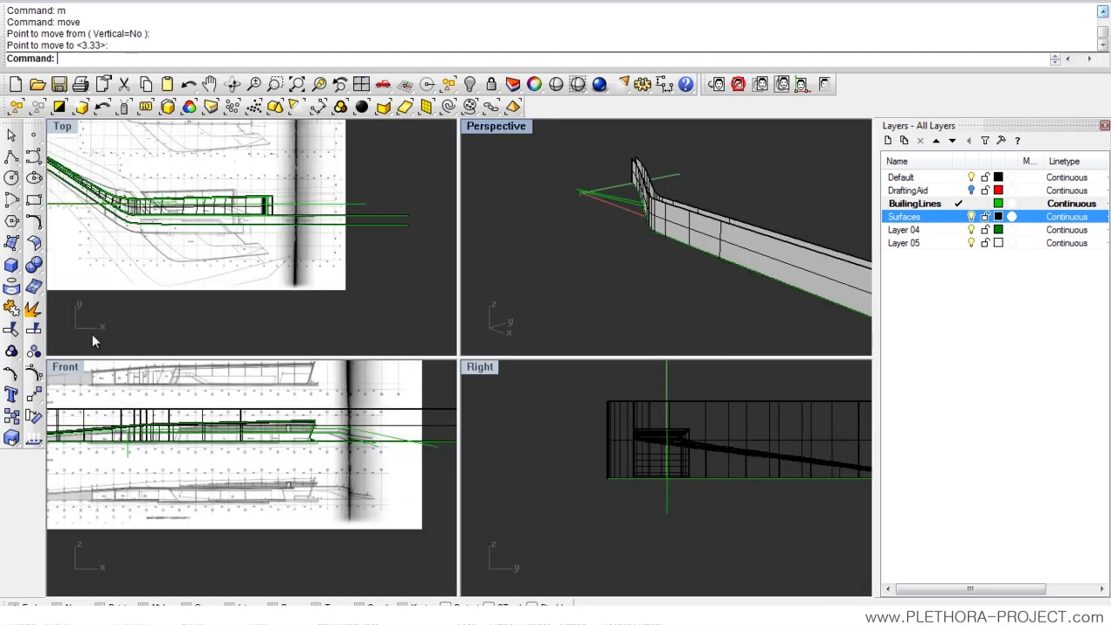
double_click(68, 365)
right_drag(63, 368, 444, 300)
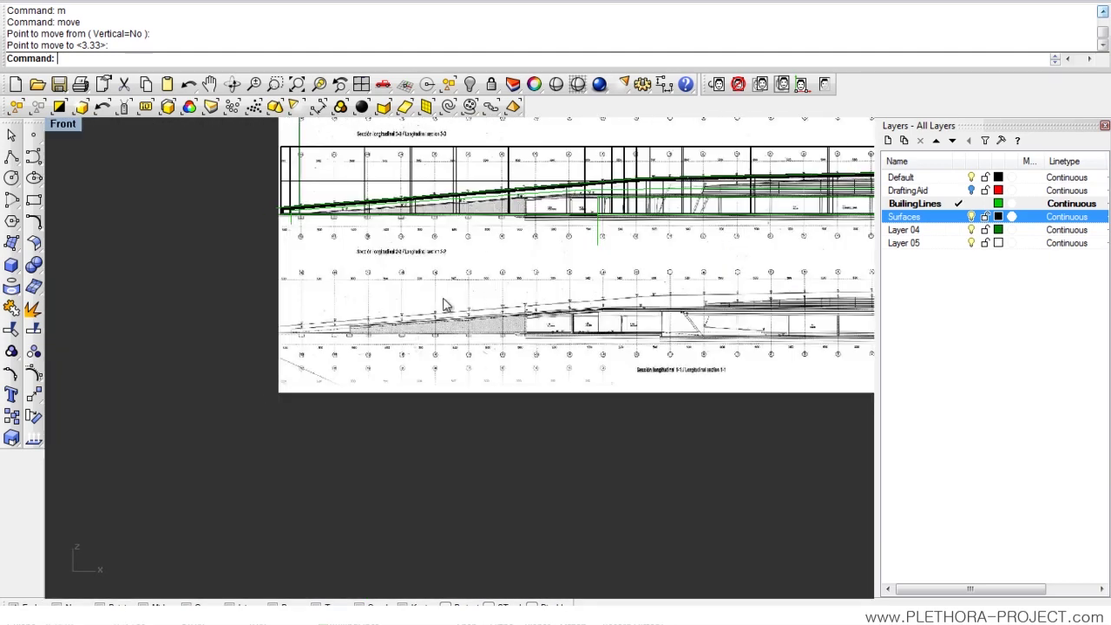
right_drag(298, 219, 300, 264)
scroll(300, 270, up, 8)
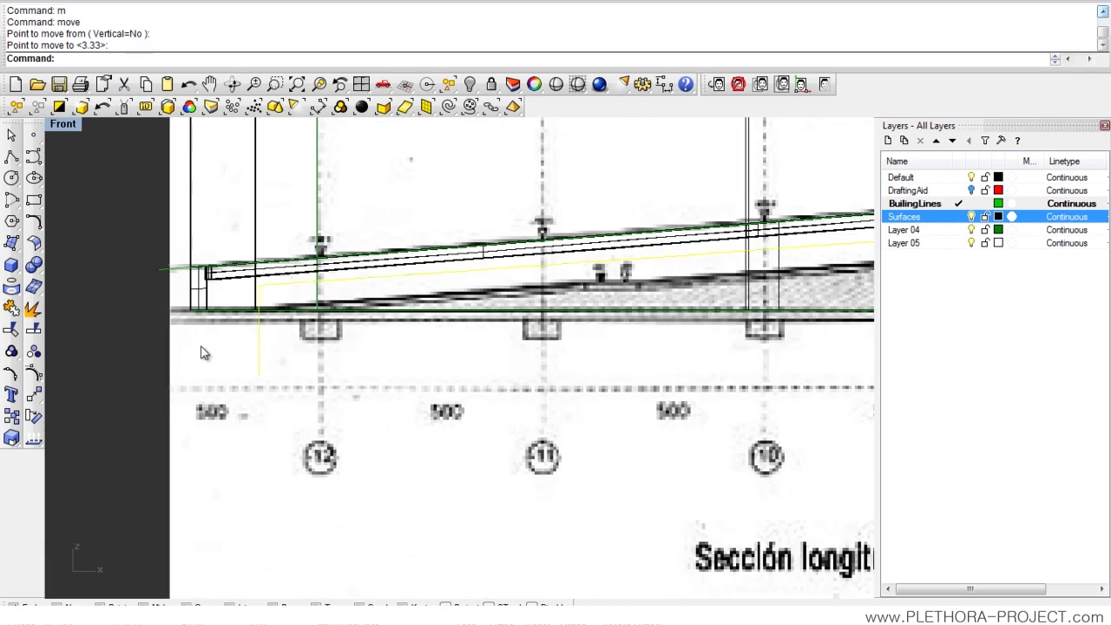
scroll(403, 318, down, 5)
scroll(489, 312, down, 3)
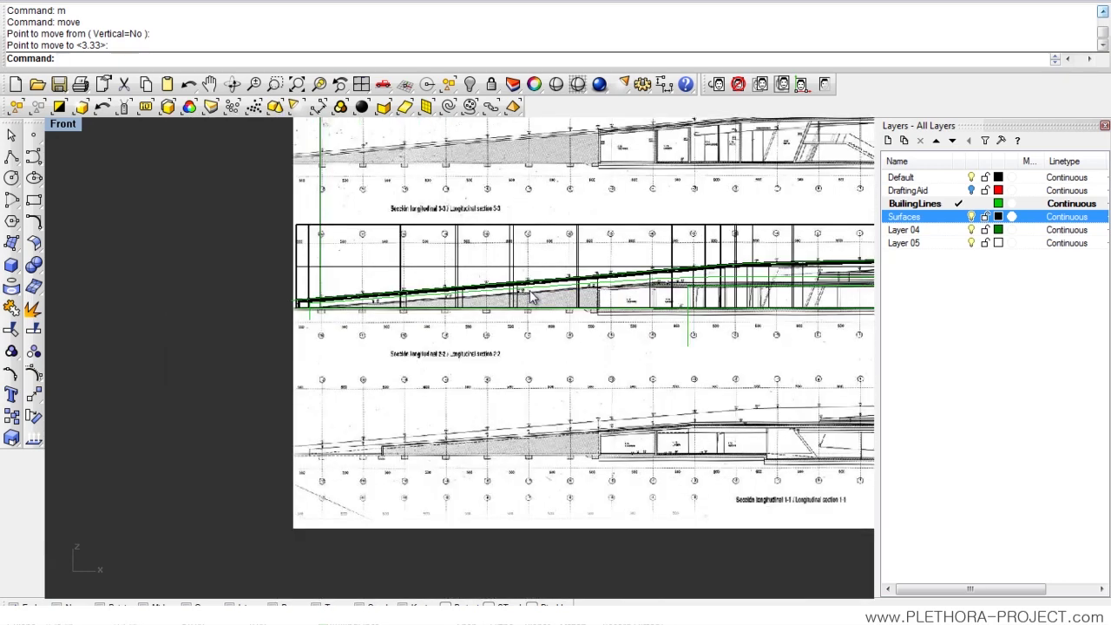
scroll(314, 317, up, 3)
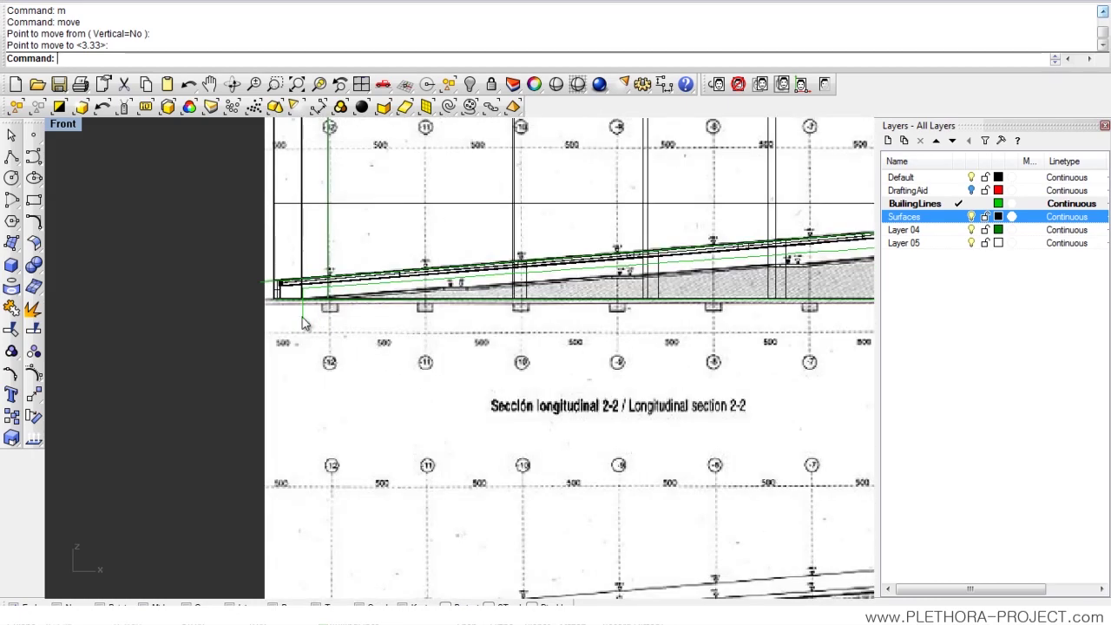
scroll(610, 319, down, 4)
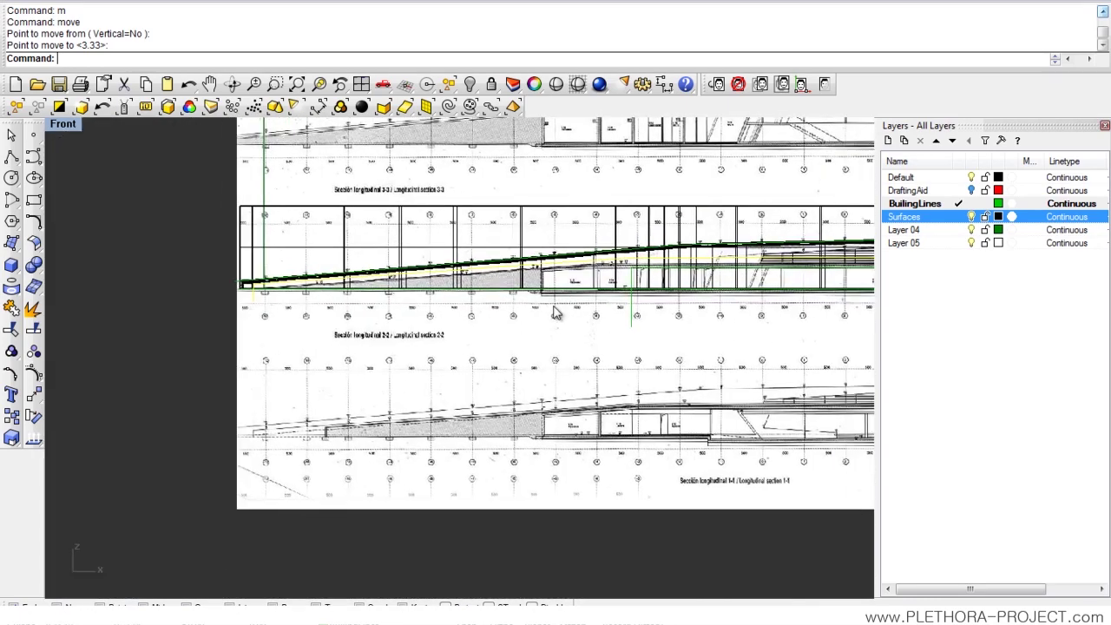
Isolate the two tall extruded walls and both profile curves by inverting the selection and hiding all other objects.
double_click(62, 127)
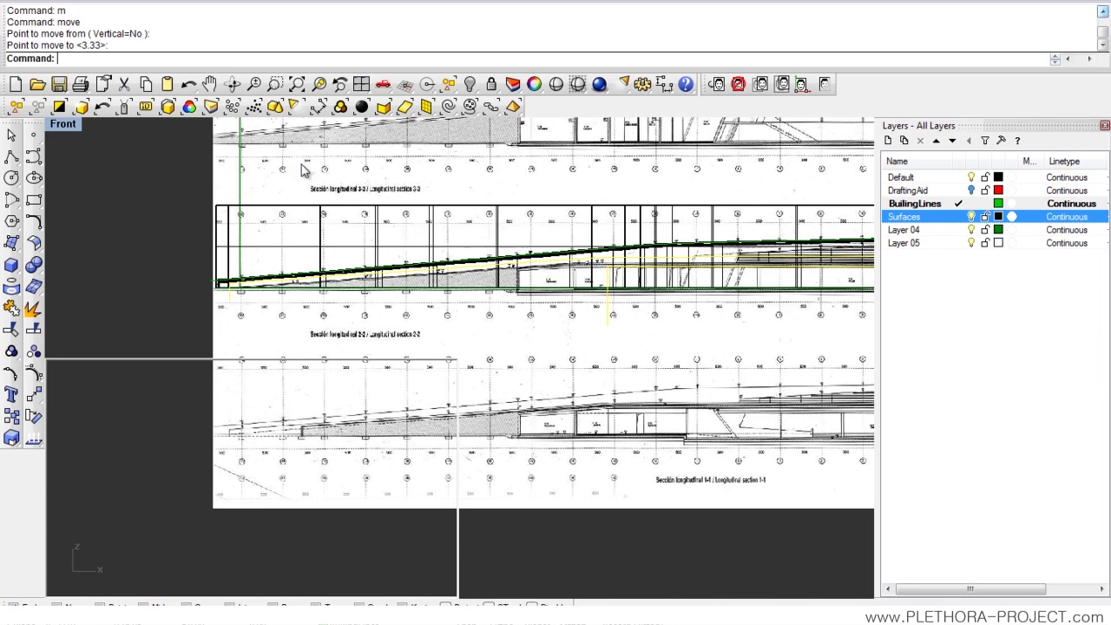
double_click(486, 127)
right_drag(503, 165, 391, 322)
scroll(351, 303, up, 2)
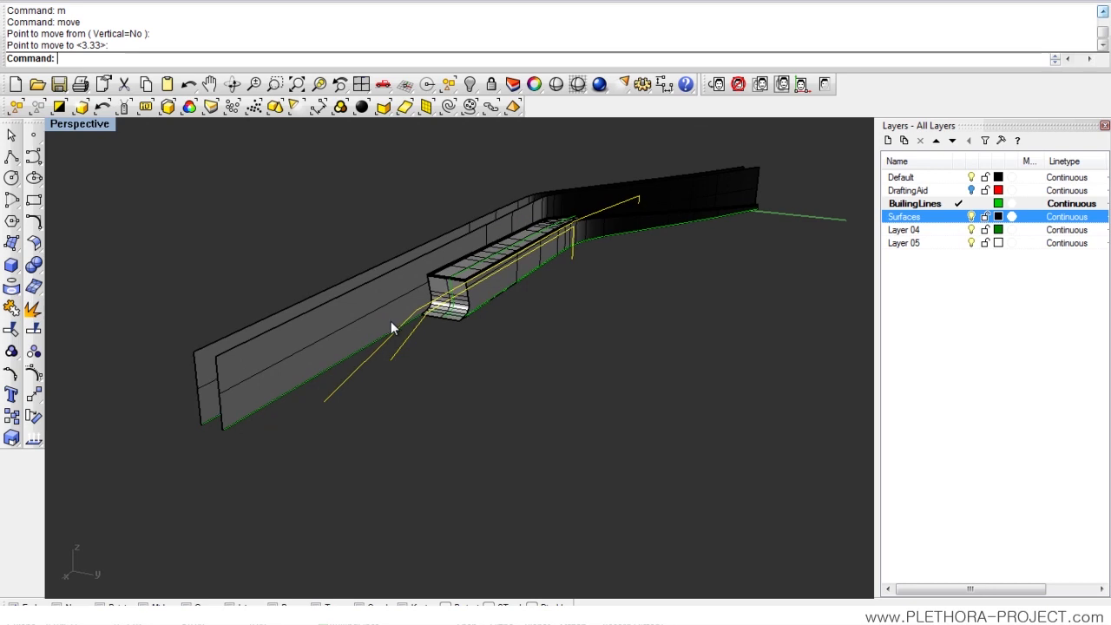
click(265, 350)
shift+click(241, 335)
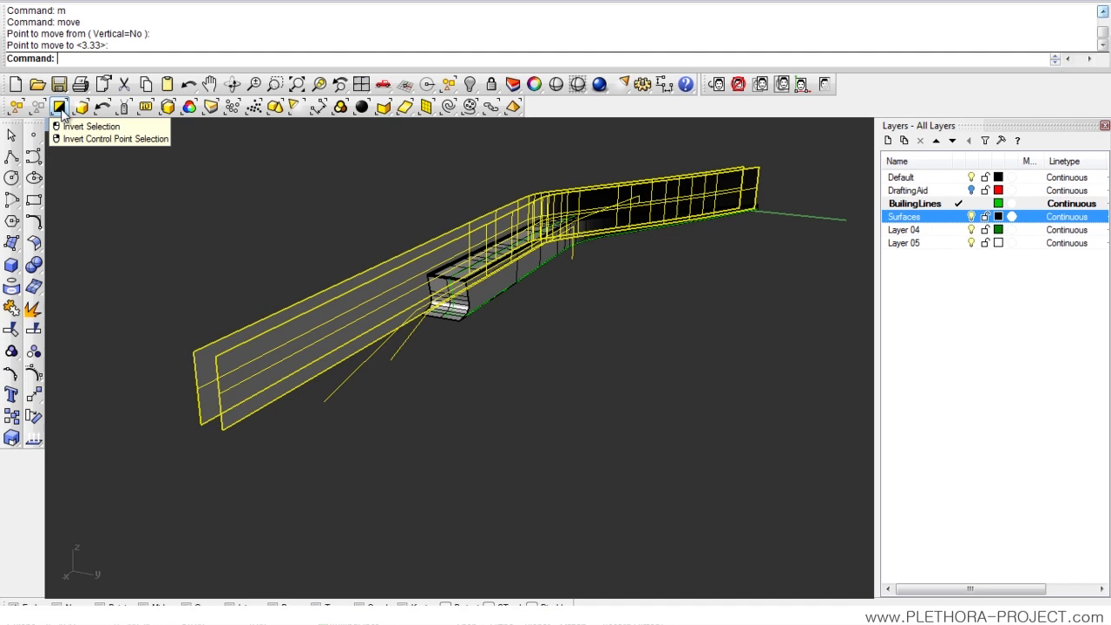
click(60, 106)
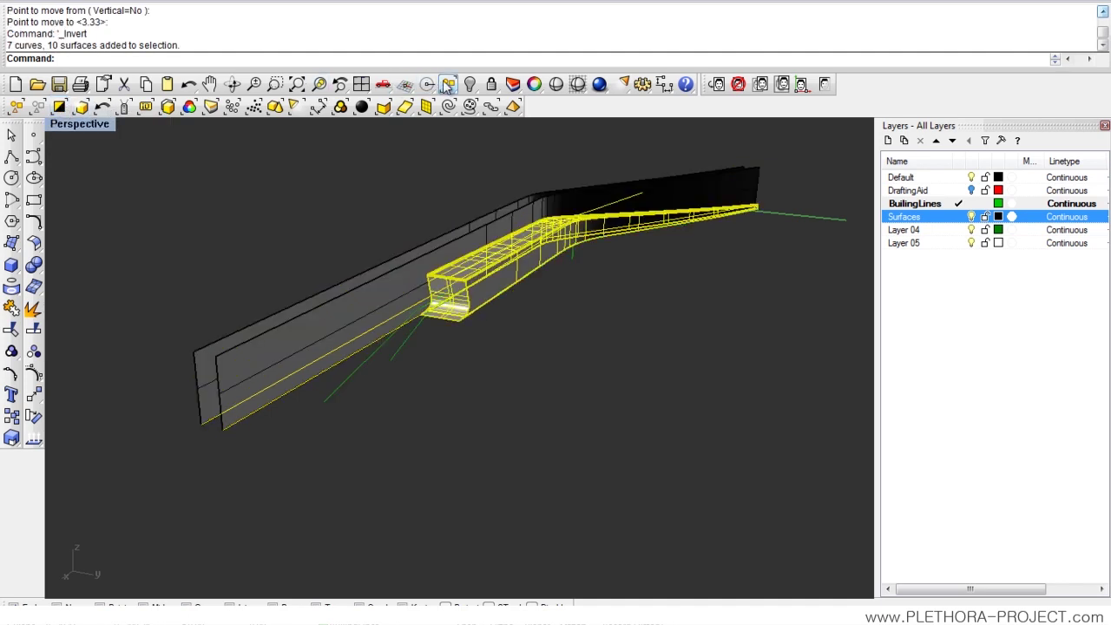
click(470, 84)
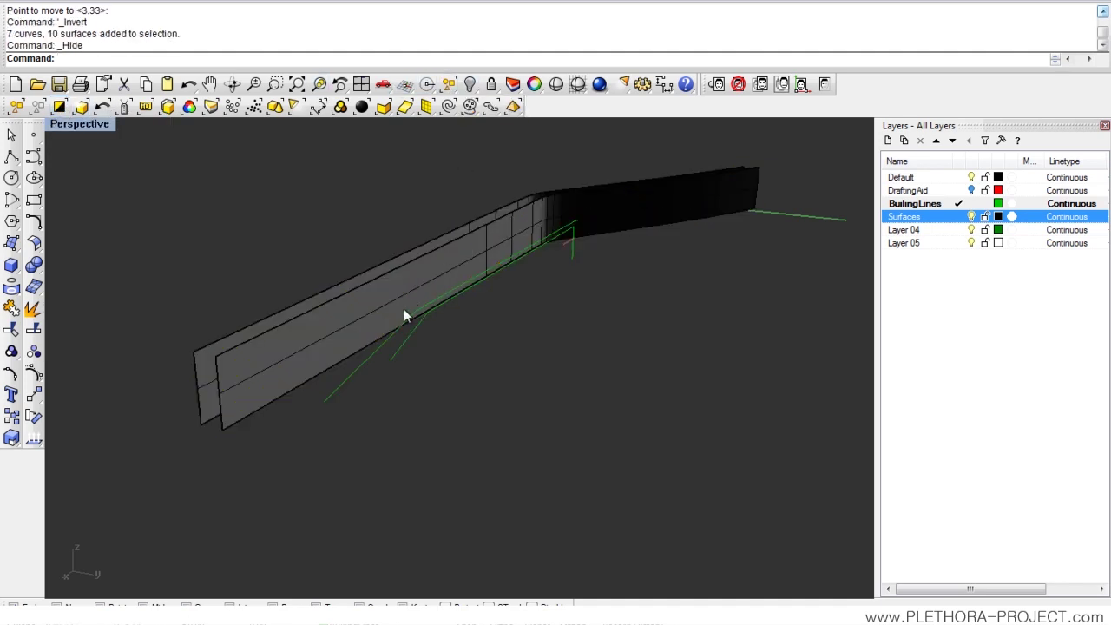
Hide the background section drawing in the front view, leaving only the two tall walls and the profile curves.
right_drag(403, 310, 486, 287)
double_click(95, 127)
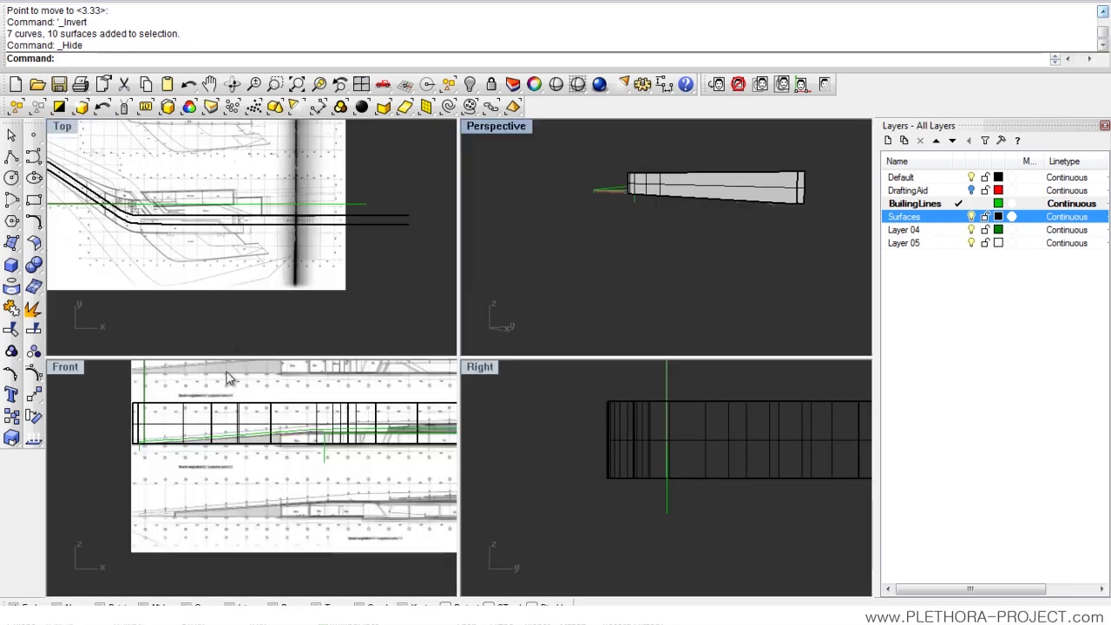
double_click(66, 367)
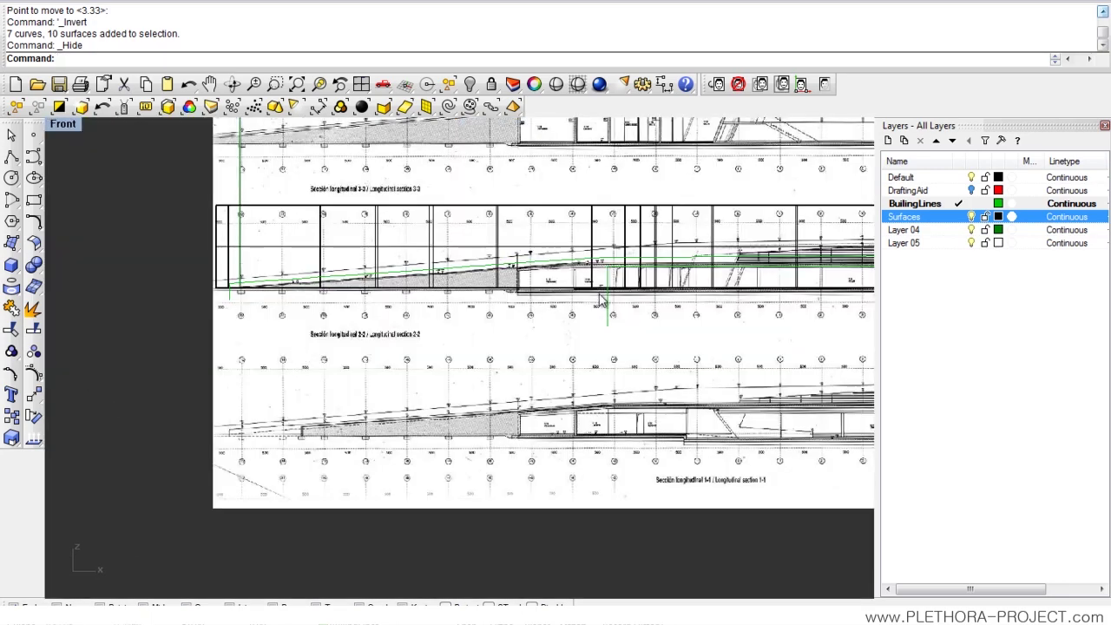
scroll(414, 305, down, 2)
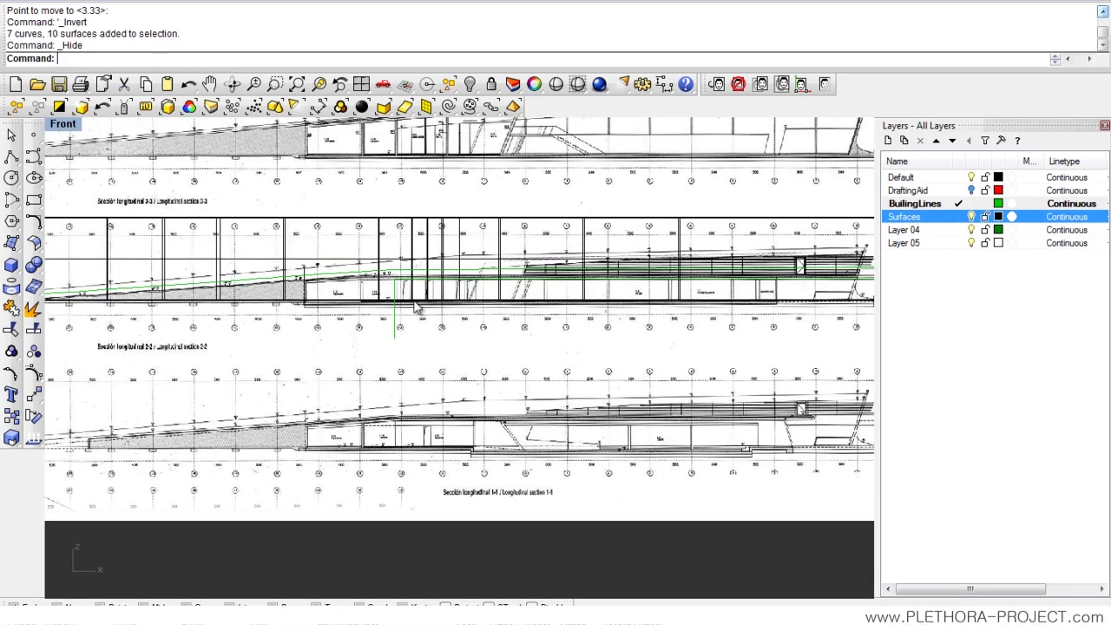
click(823, 85)
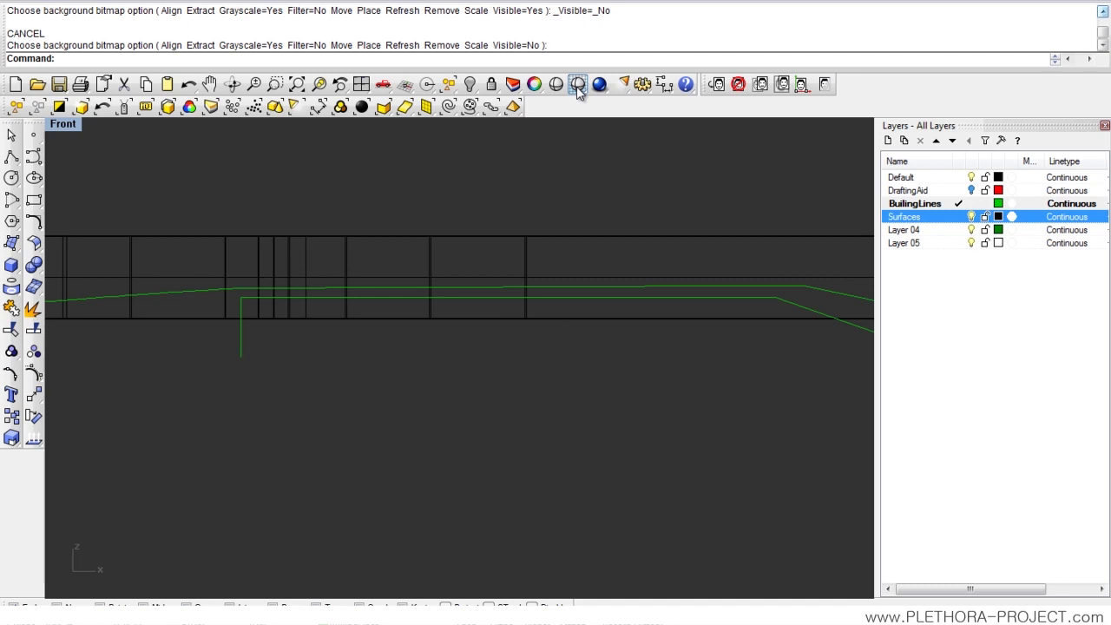
Trim both tall wall surfaces with the upper profile curve, removing the parts above it.
scroll(372, 292, down, 6)
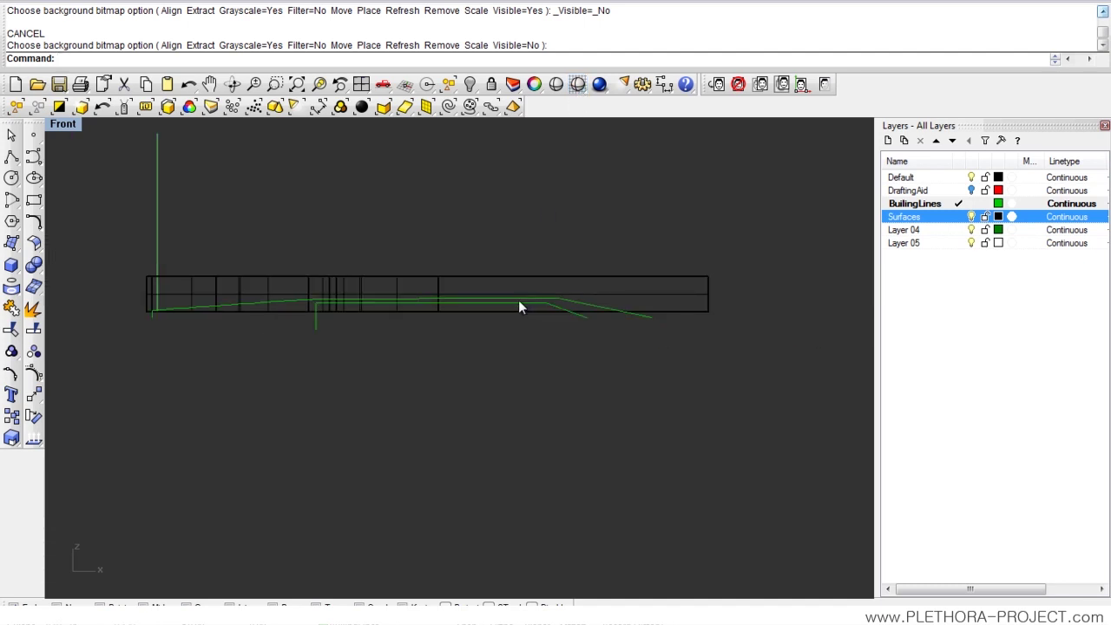
scroll(601, 311, up, 4)
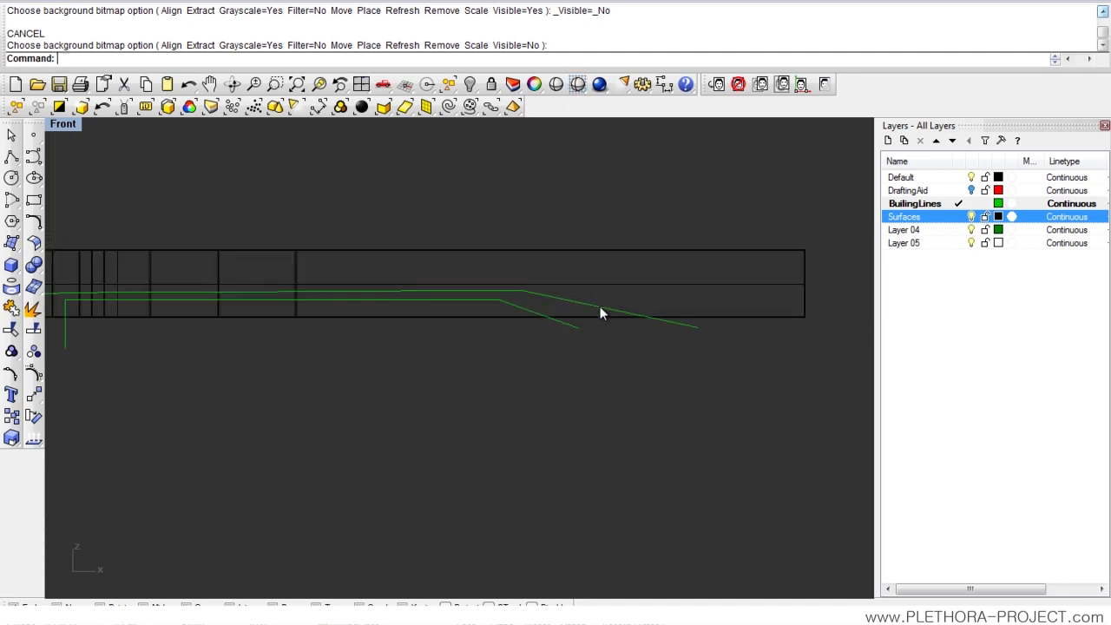
click(11, 330)
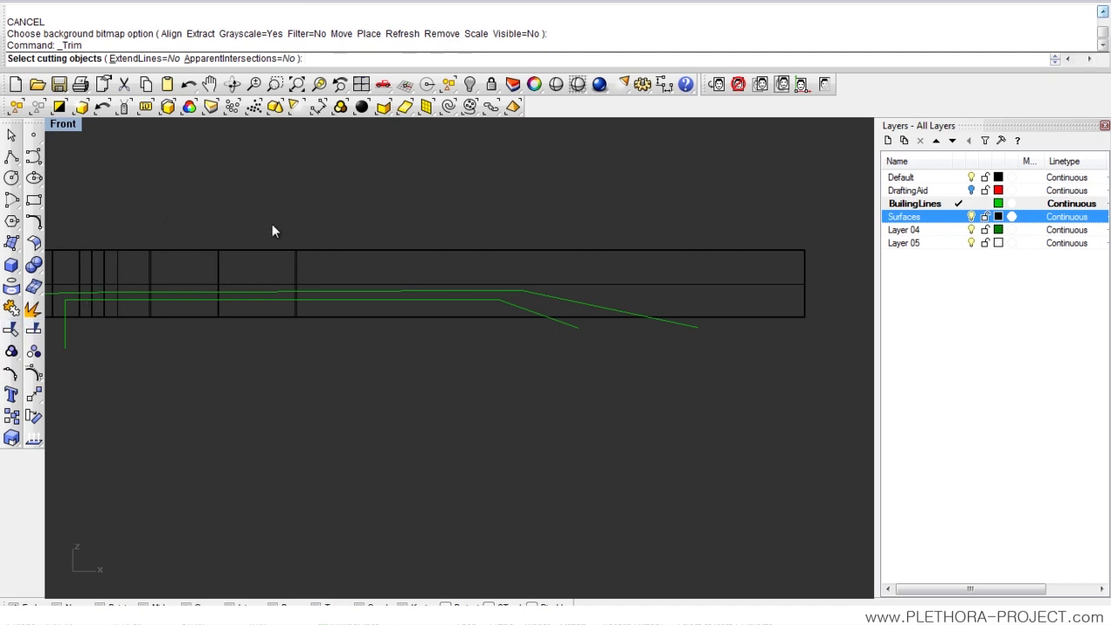
click(591, 303)
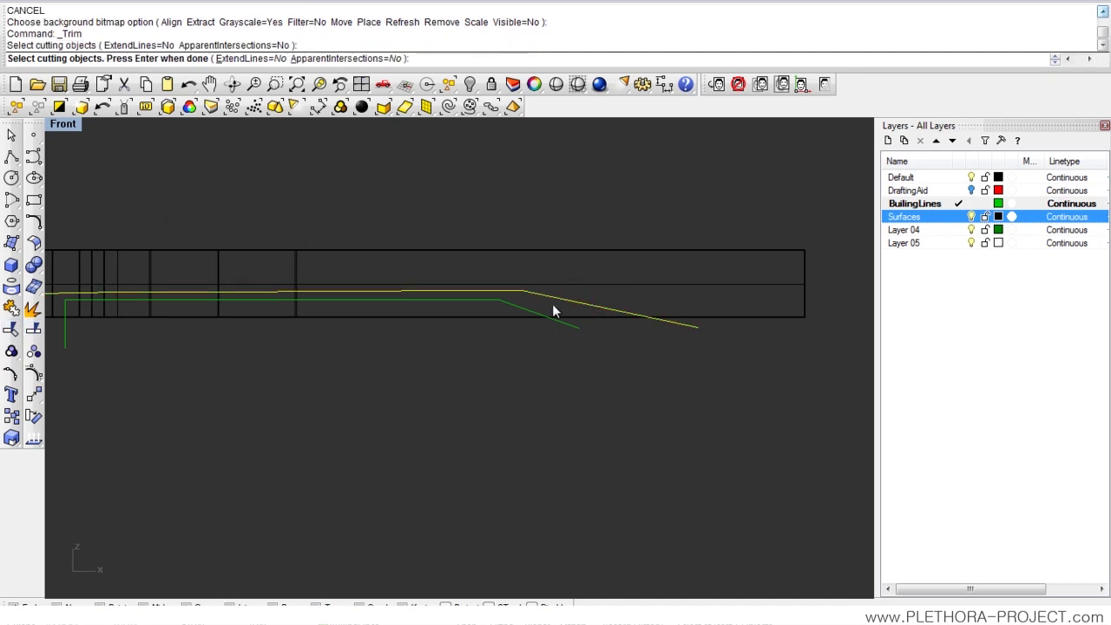
key(Return)
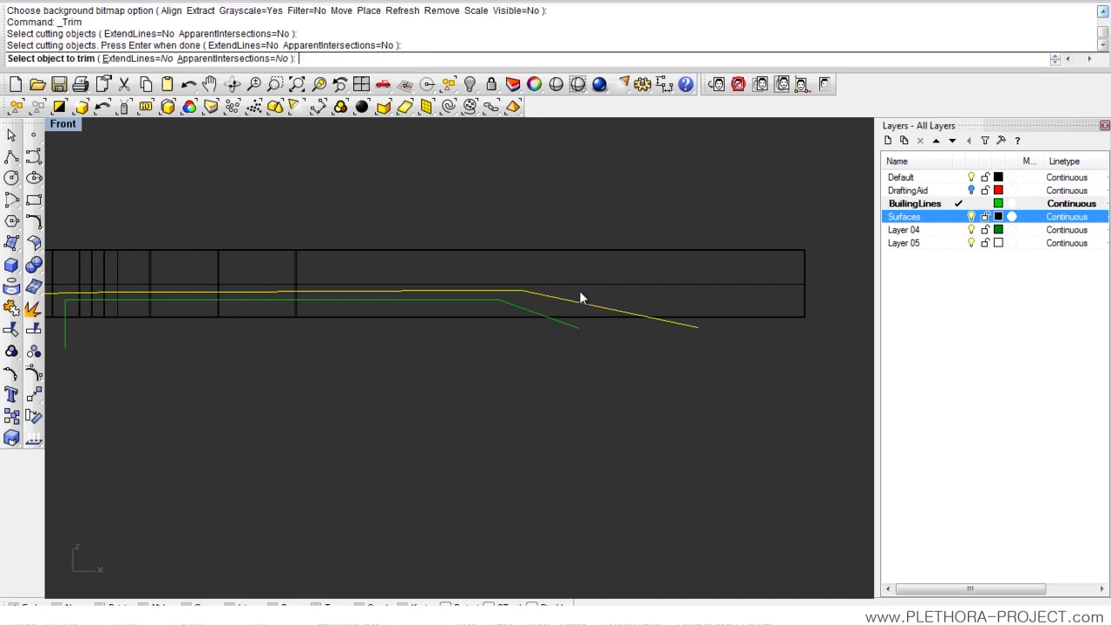
click(588, 289)
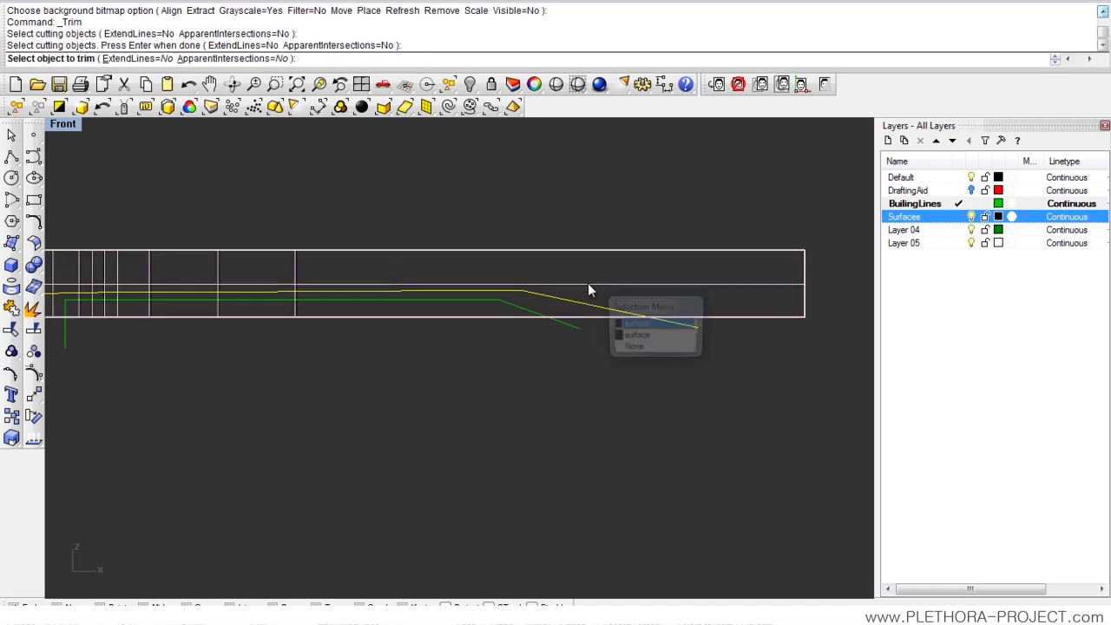
click(652, 321)
click(632, 283)
right_drag(360, 298, 449, 262)
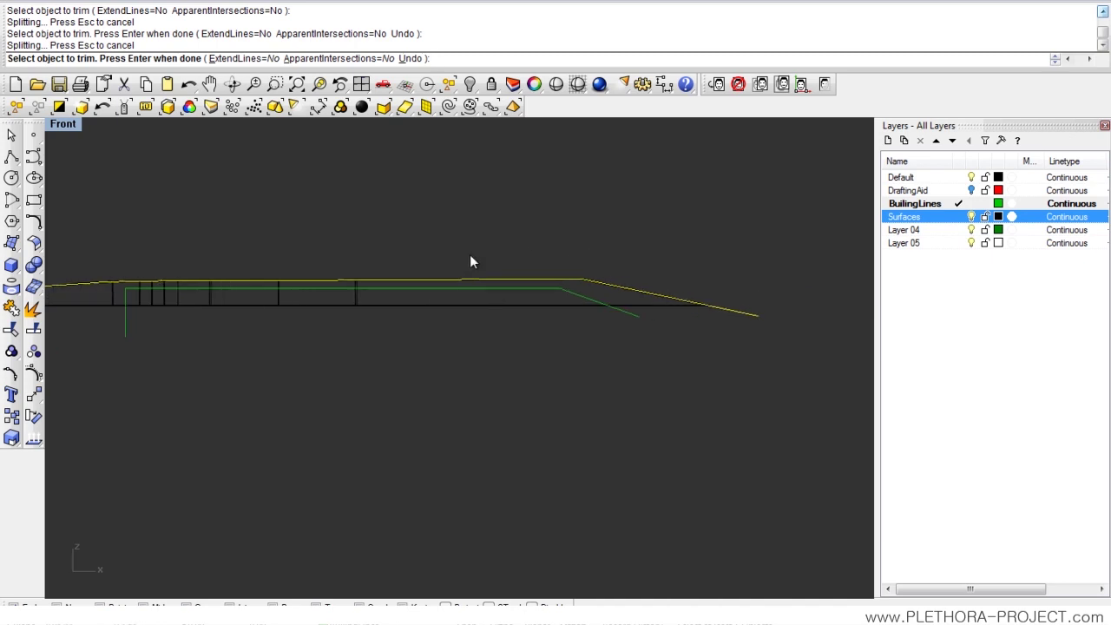
key(Return)
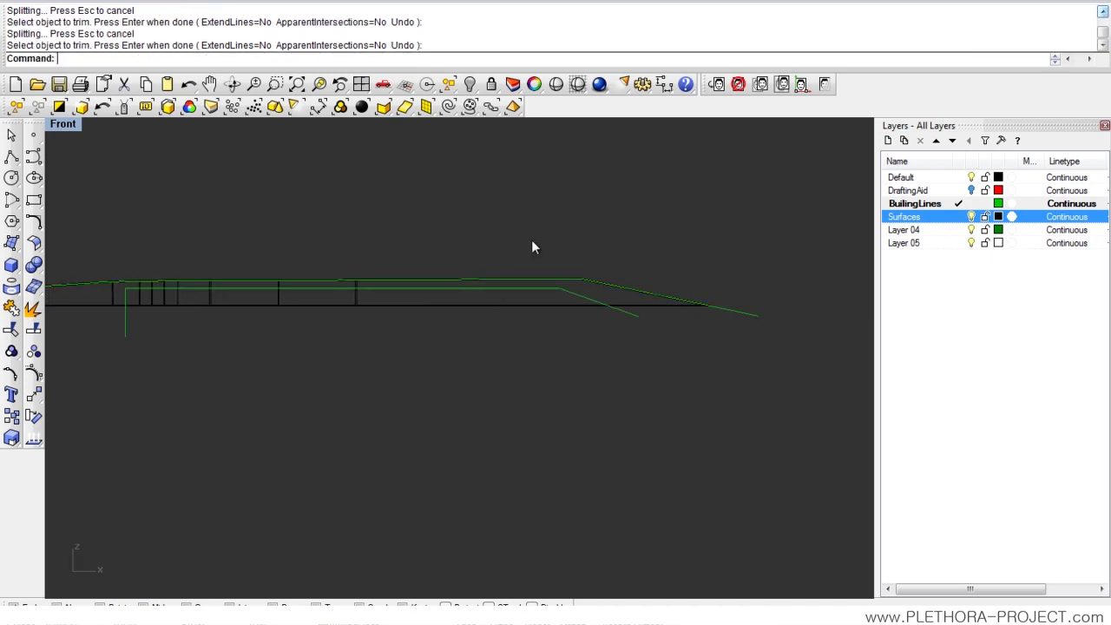
Trim both walls with the lower profile curve, cutting away the area enclosed beneath it.
key(Return)
right_drag(562, 324, 567, 340)
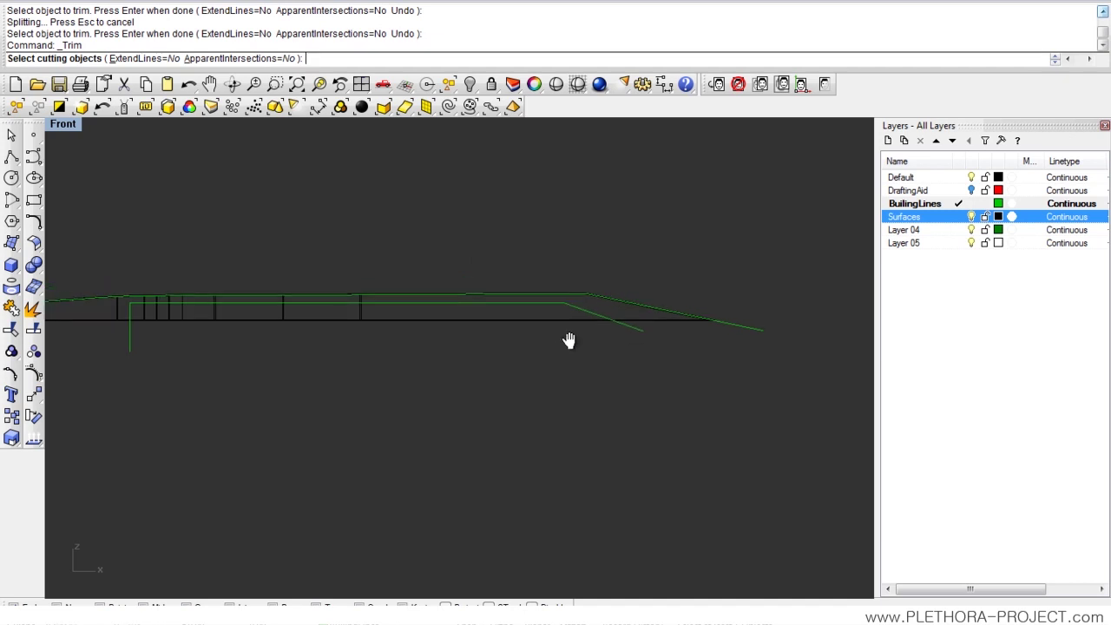
click(643, 335)
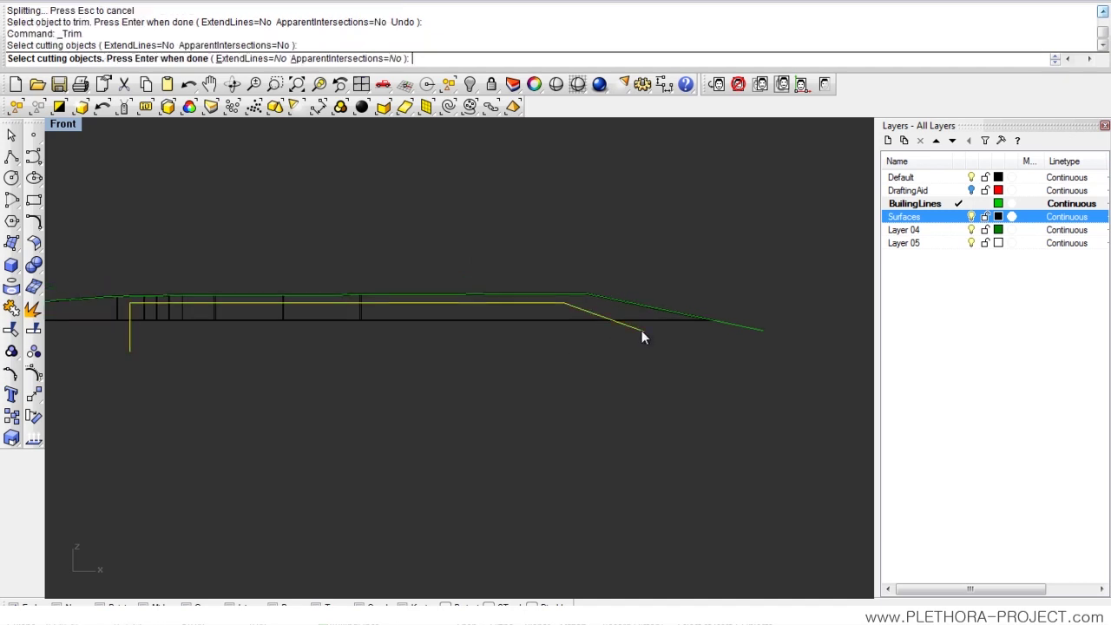
key(Return)
click(515, 320)
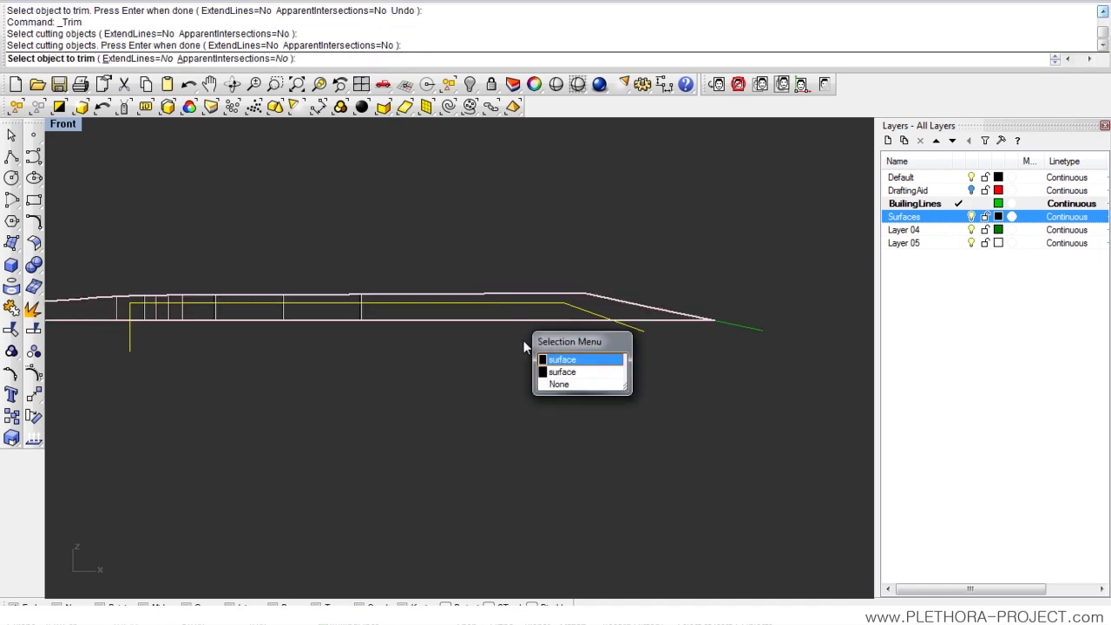
click(545, 360)
click(535, 323)
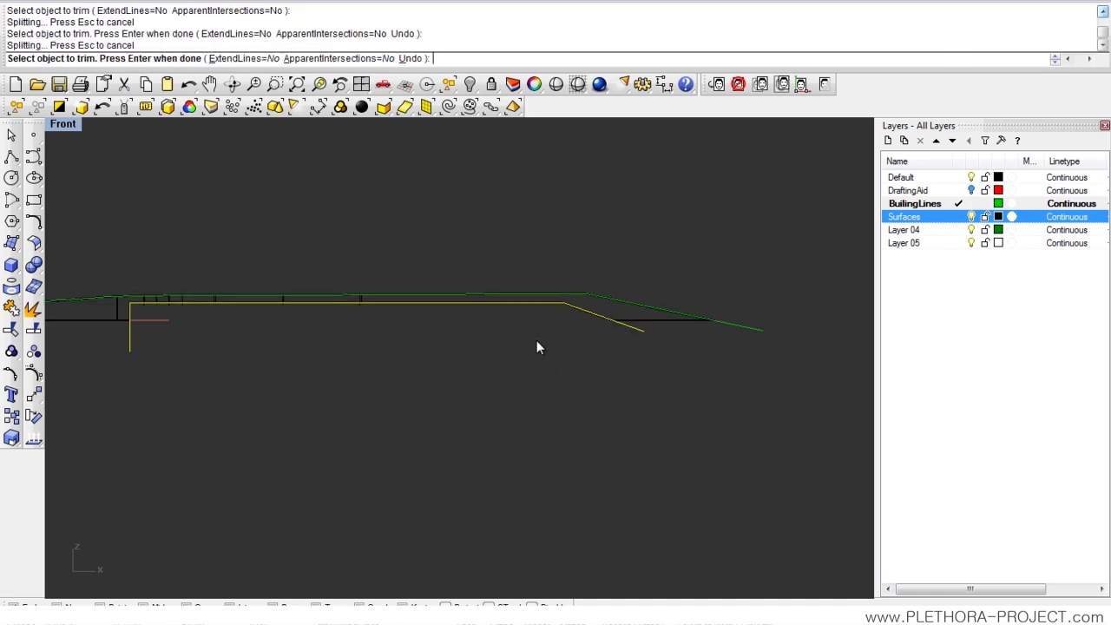
key(Return)
Show all hidden objects again and check the trimmed walls against the rest of the building in the perspective view.
right_drag(366, 366, 478, 351)
double_click(66, 124)
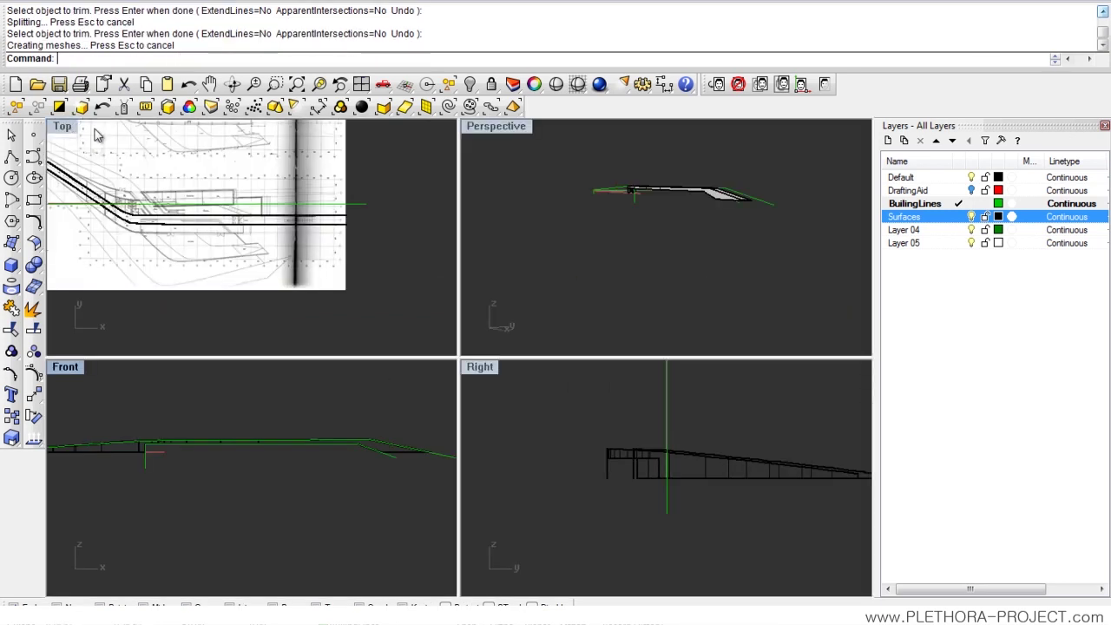
double_click(509, 126)
right_drag(451, 287, 426, 386)
right_drag(425, 333, 536, 296)
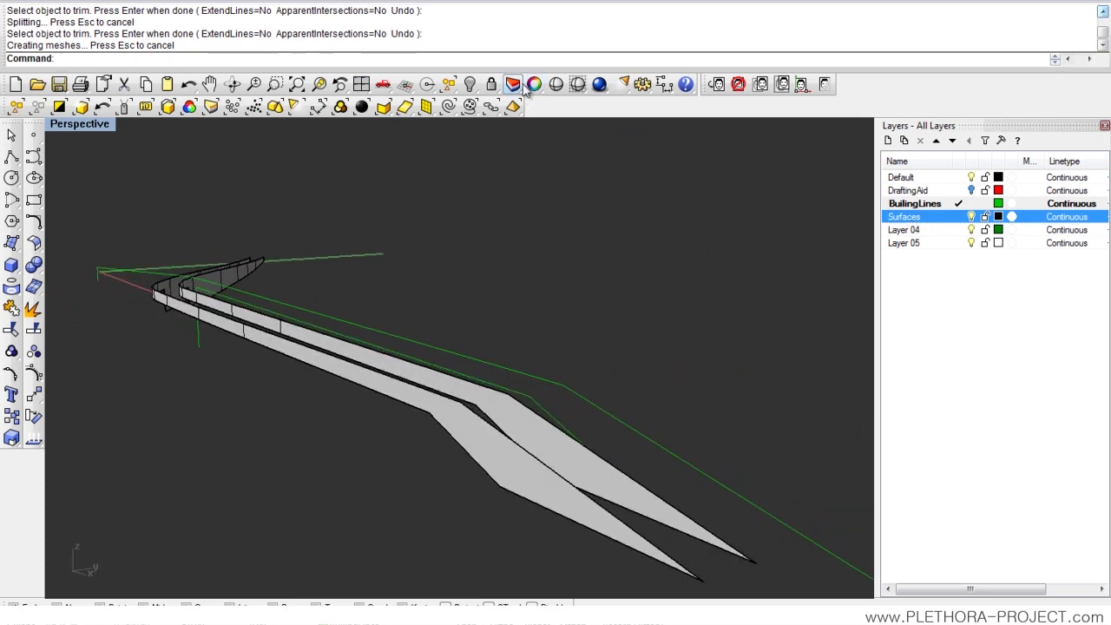
right_click(470, 88)
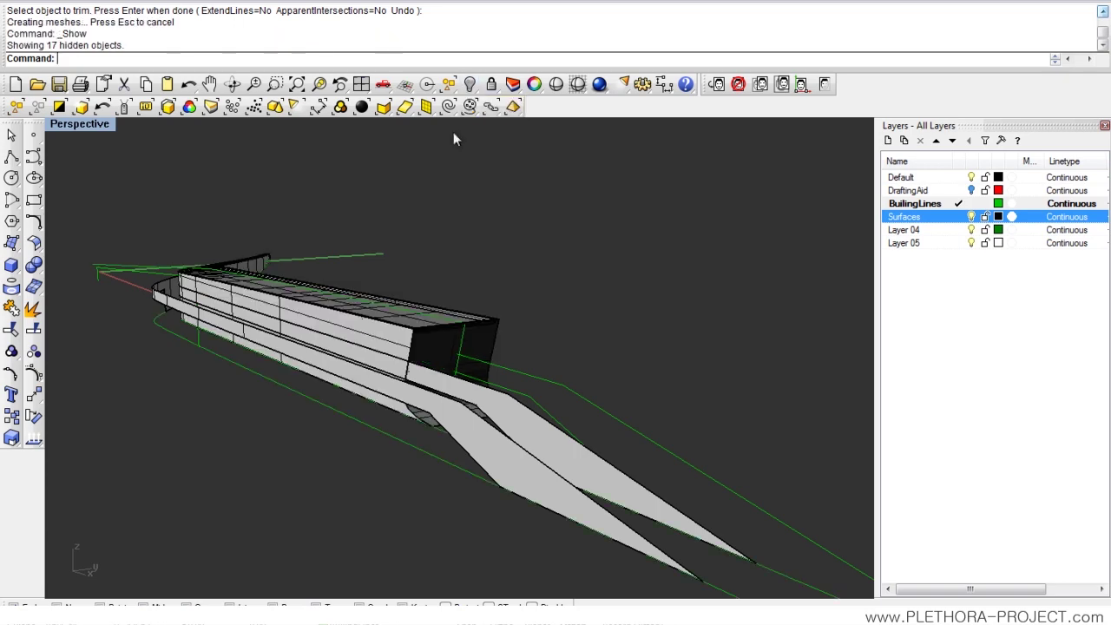
right_drag(428, 365, 345, 368)
scroll(284, 326, up, 10)
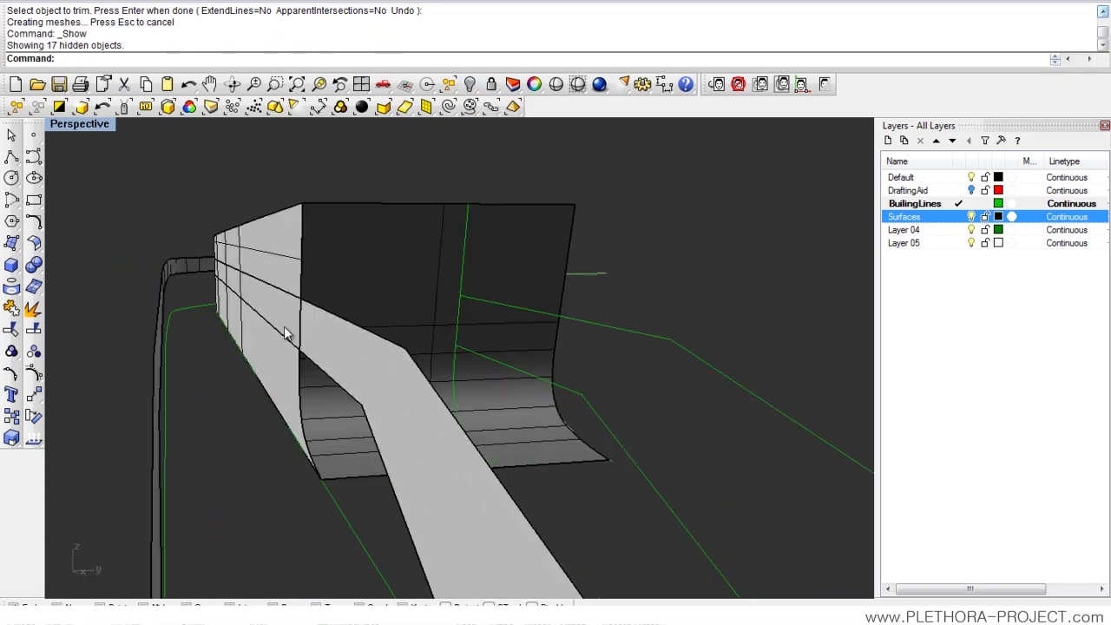
scroll(282, 309, down, 8)
right_drag(282, 316, 418, 327)
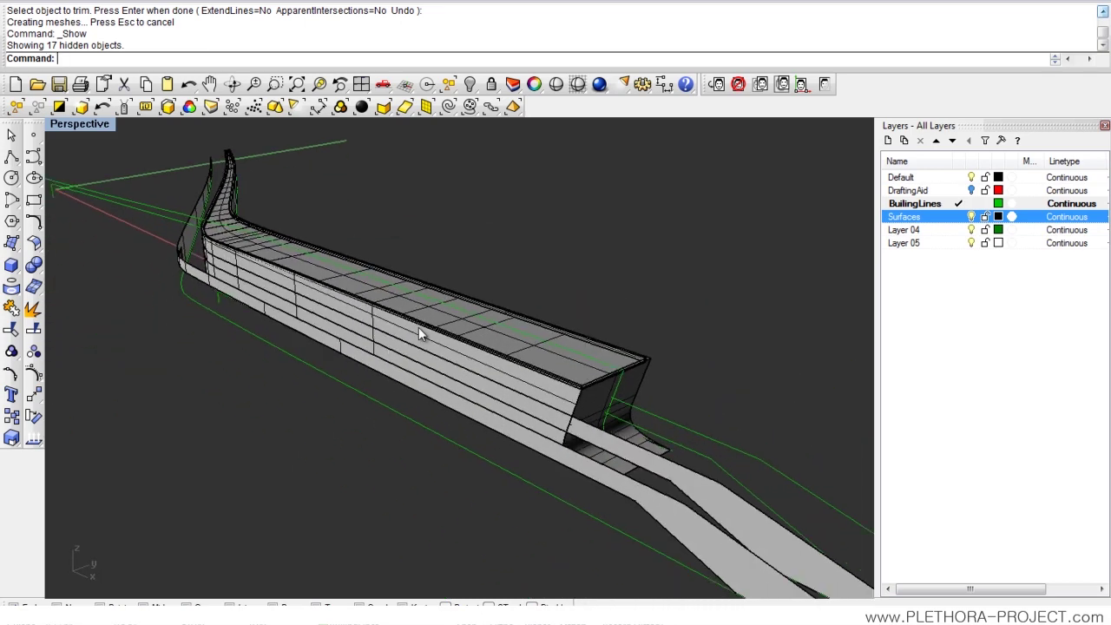
click(136, 2)
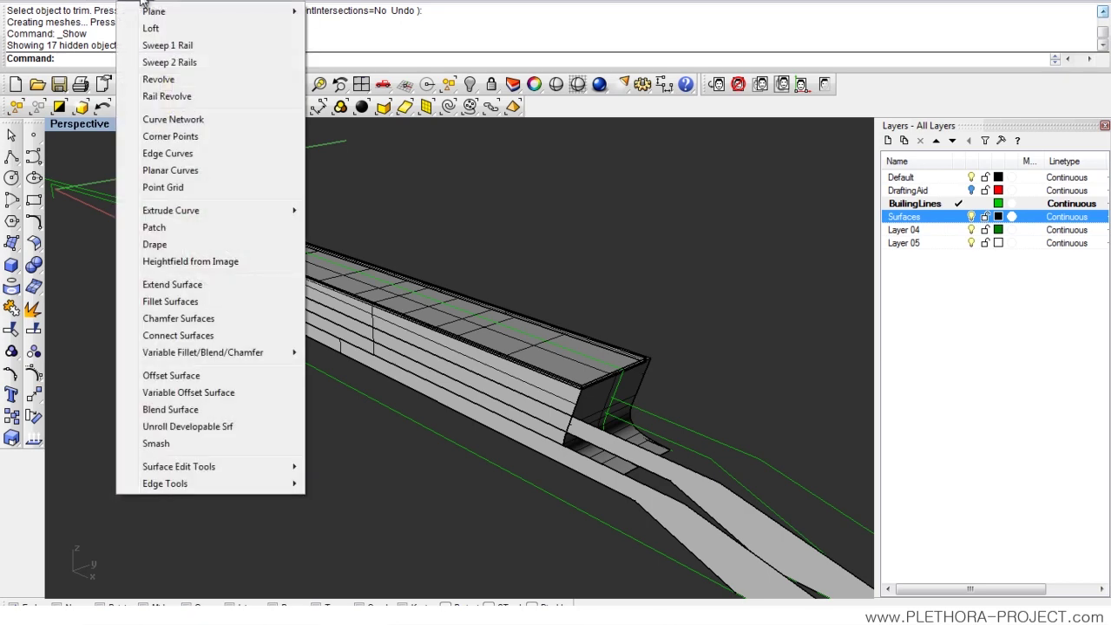
click(149, 29)
right_drag(533, 369, 535, 357)
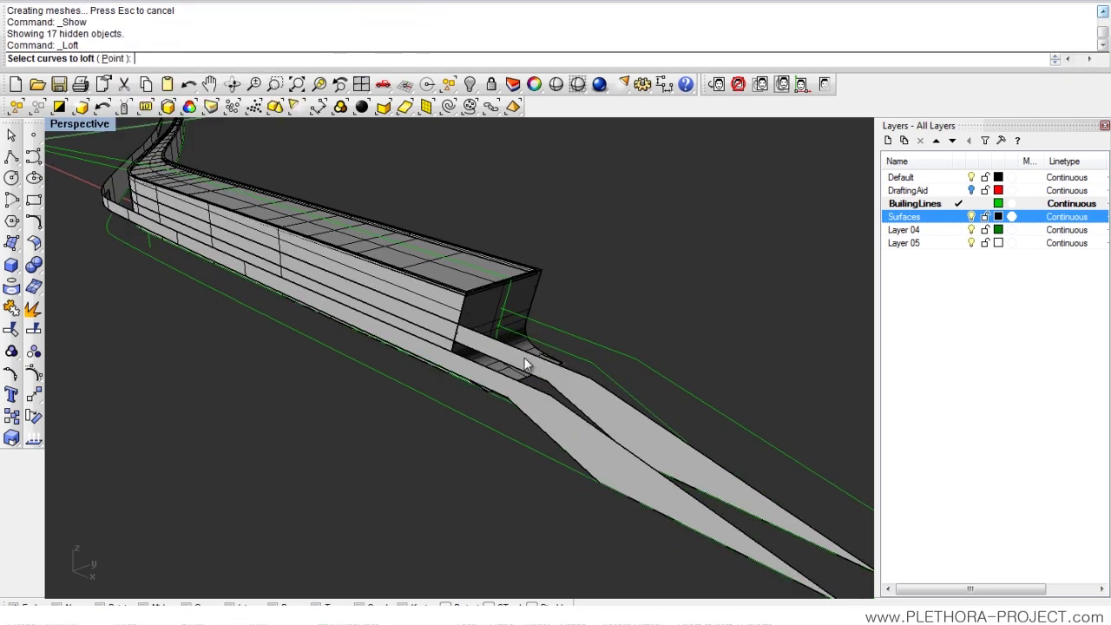
click(536, 357)
click(532, 385)
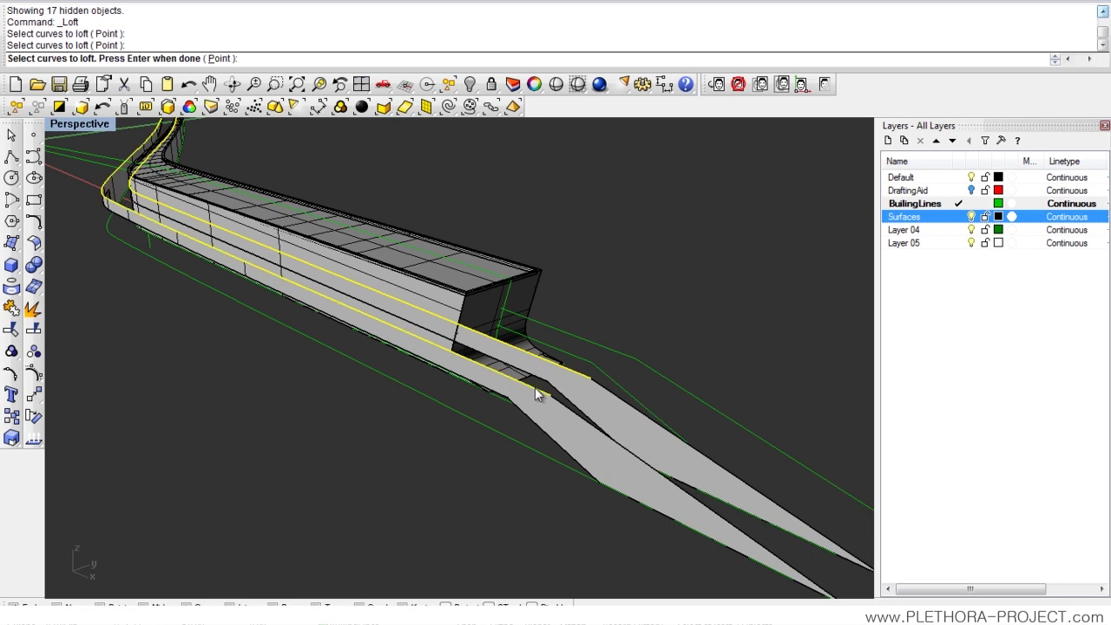
key(Return)
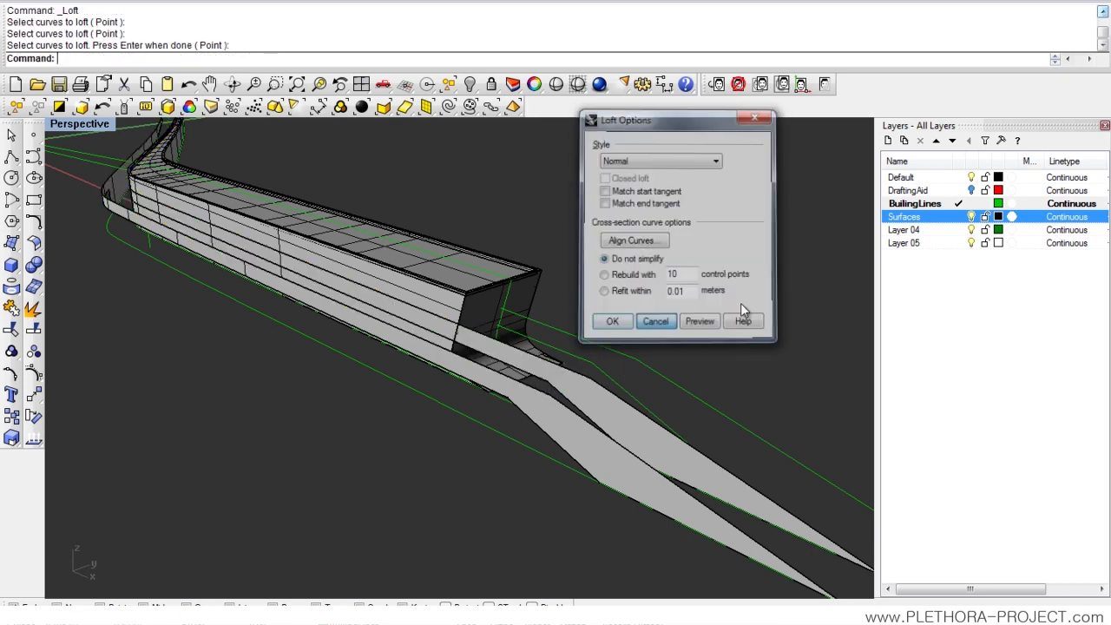
key(Return)
Make Surfaces the current layer and loft a surface between the long top edges of the two trimmed walls, Normal style without simplification.
click(958, 216)
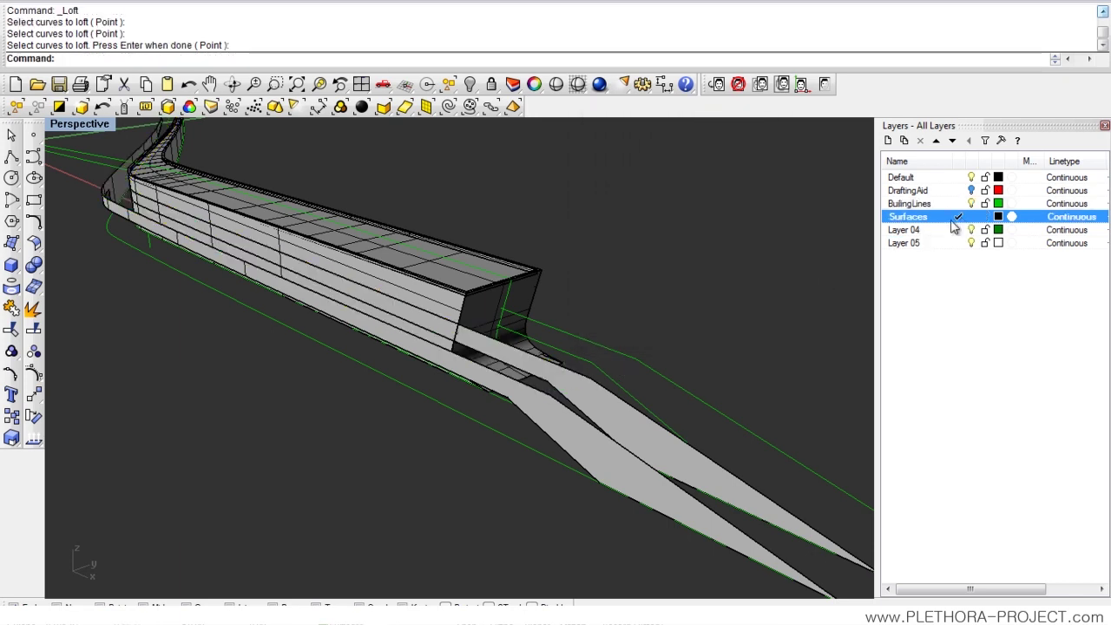
right_click(395, 266)
click(555, 366)
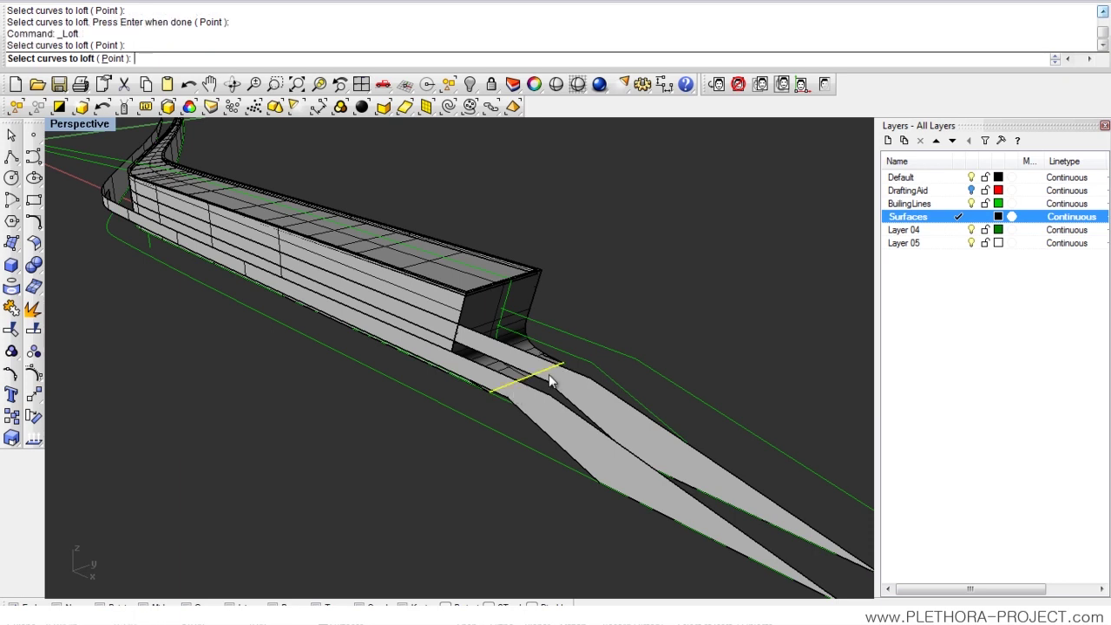
click(538, 373)
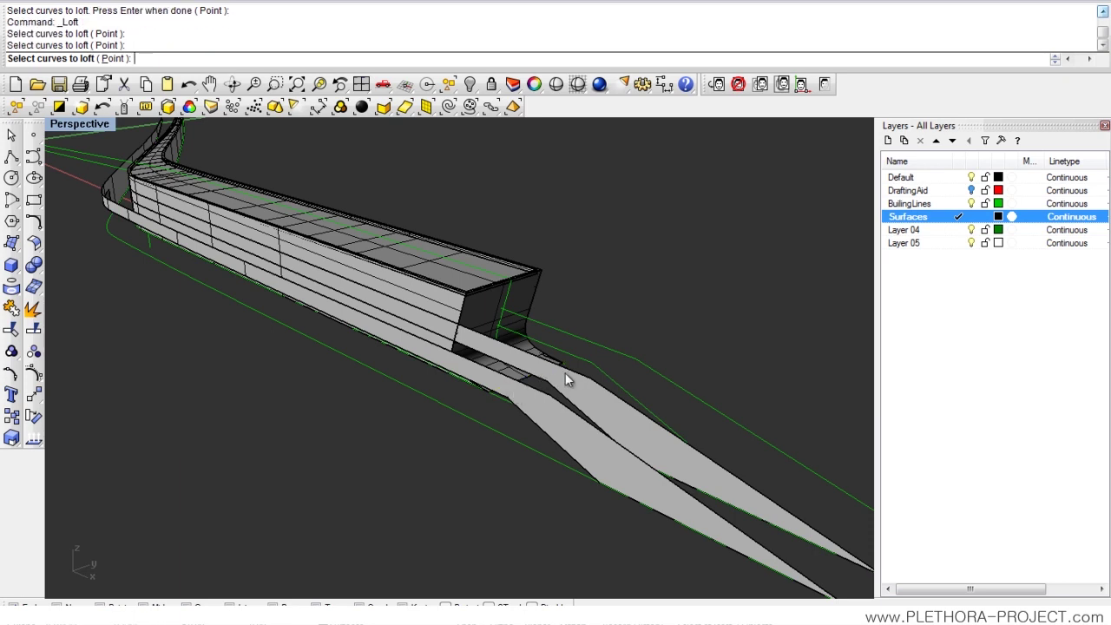
click(568, 374)
click(534, 394)
key(Return)
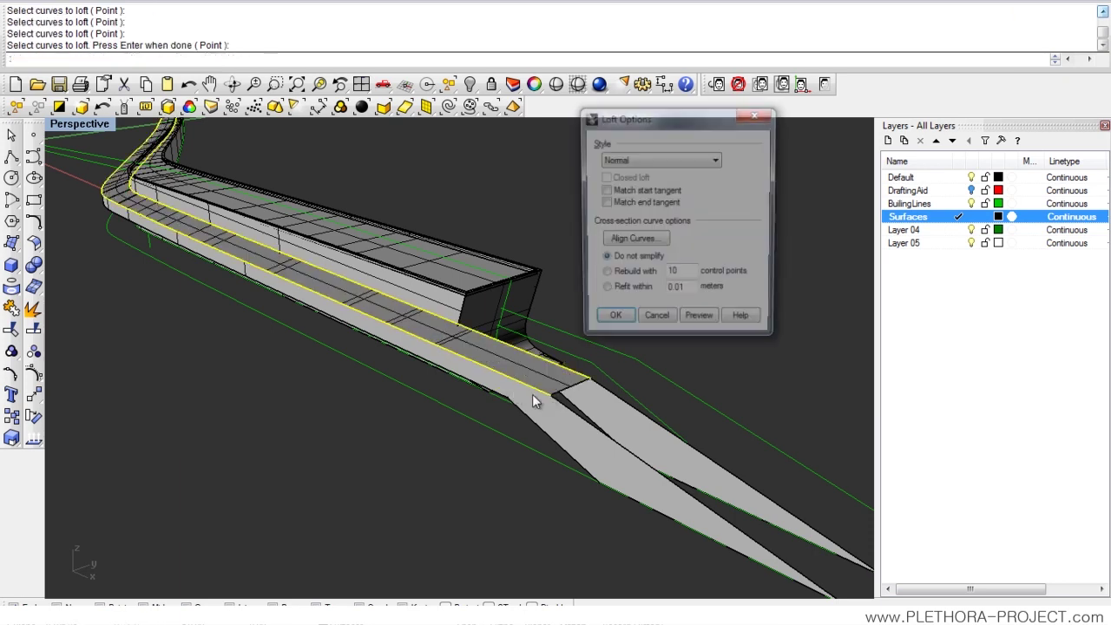
click(616, 321)
Loft a surface between the sloping top edges at the tapered end of the two walls.
shift+right_drag(616, 421, 401, 351)
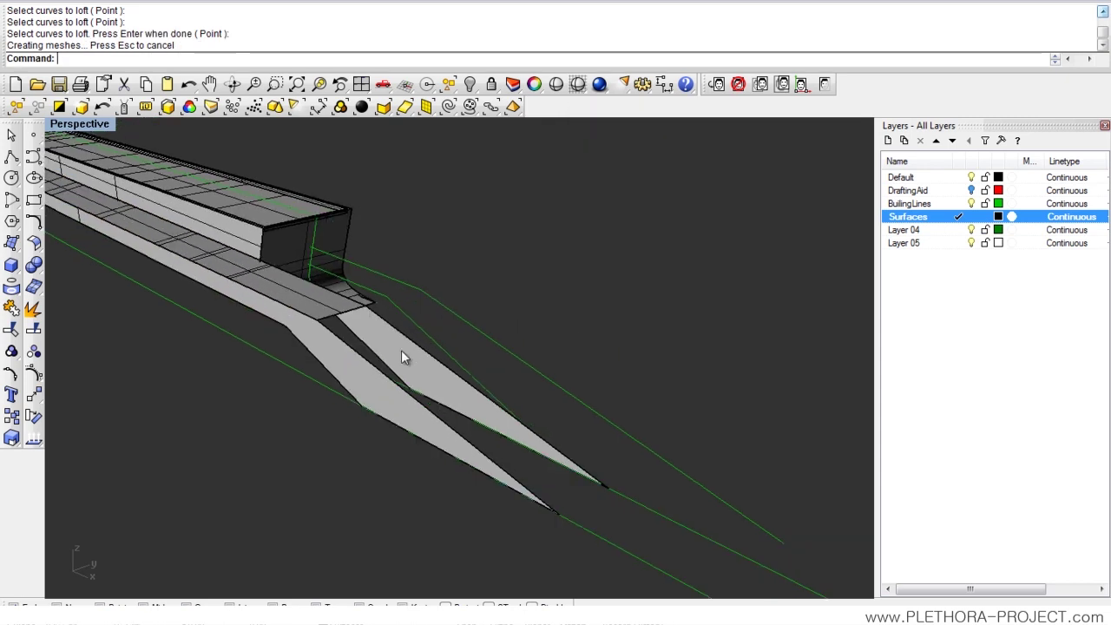
right_click(401, 350)
click(492, 404)
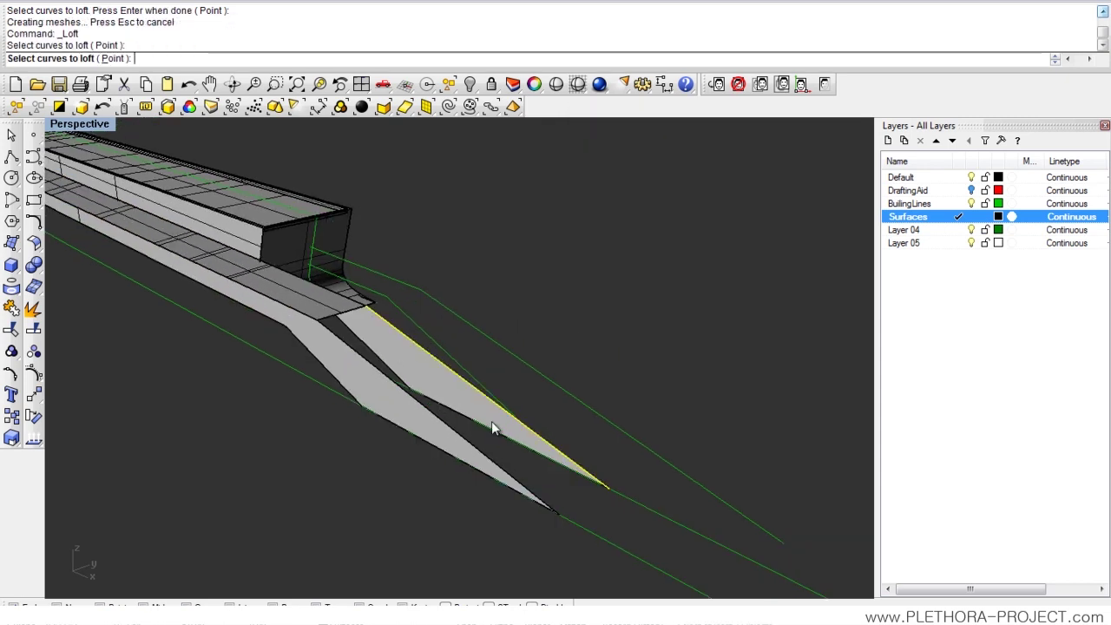
click(499, 465)
key(Return)
click(629, 324)
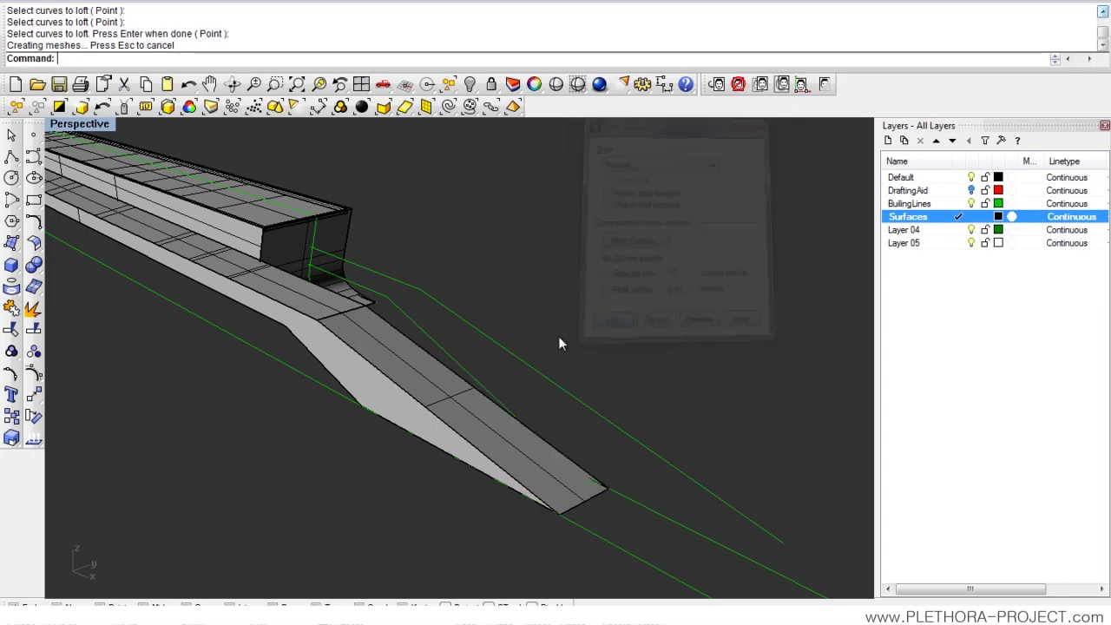
Loft a surface between the walls' short vertical edges at the start of the lower cut near the bend, Normal style without simplification.
right_drag(558, 342, 547, 312)
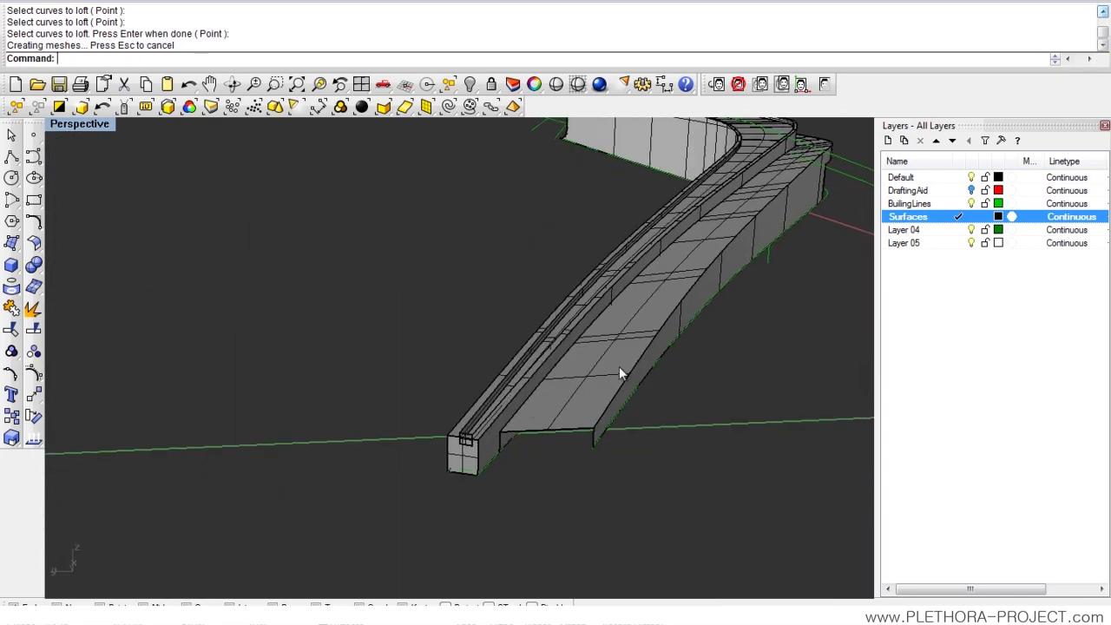
right_drag(618, 371, 266, 332)
right_click(262, 328)
click(280, 335)
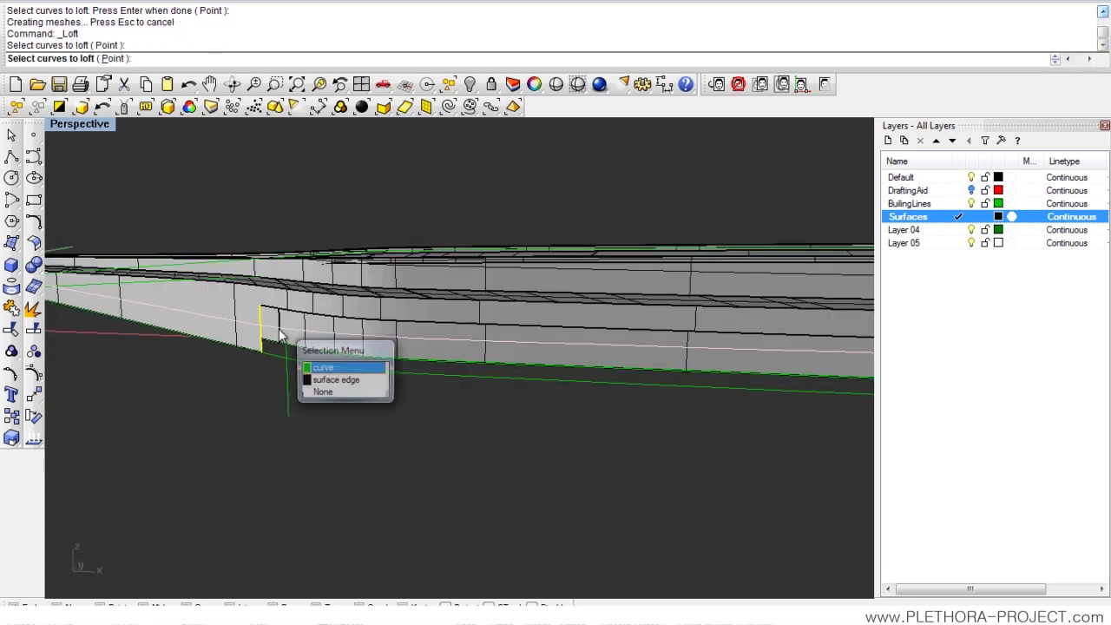
click(321, 380)
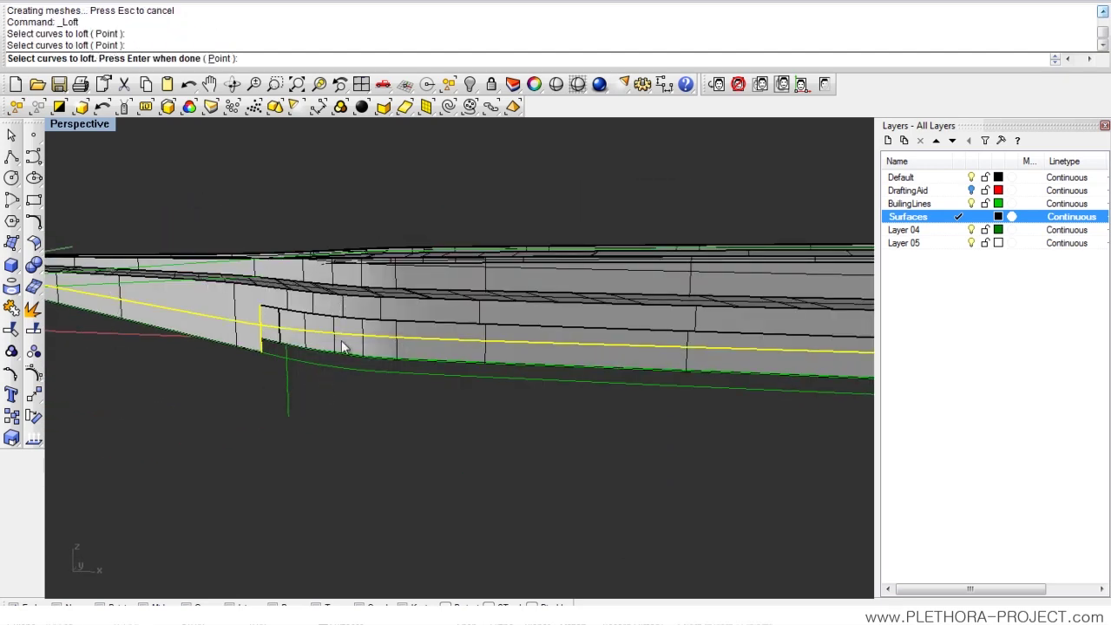
scroll(317, 322, up, 5)
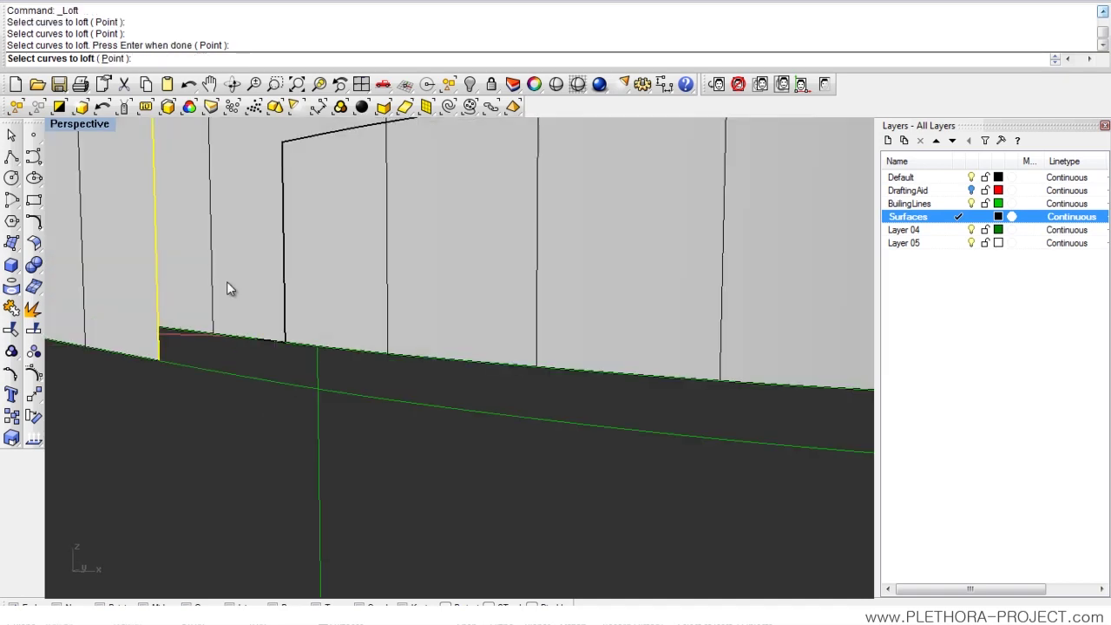
click(285, 309)
scroll(286, 314, down, 5)
key(Return)
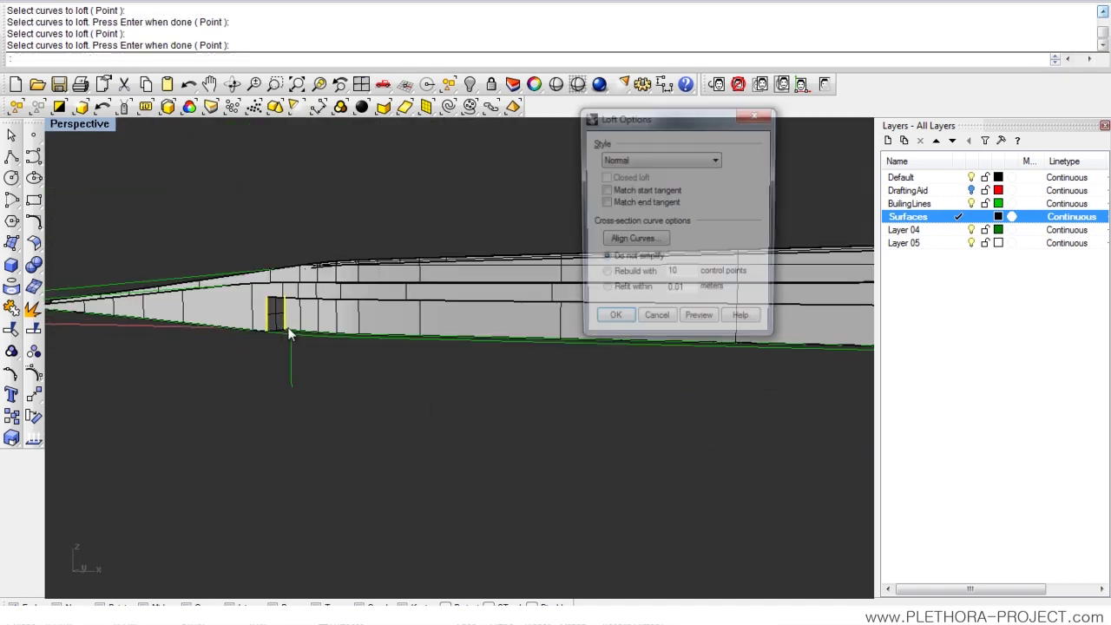
click(612, 321)
Loft a surface between the sloping underside edges of the two walls at the tapered end, Normal style without simplification.
right_drag(434, 317, 236, 290)
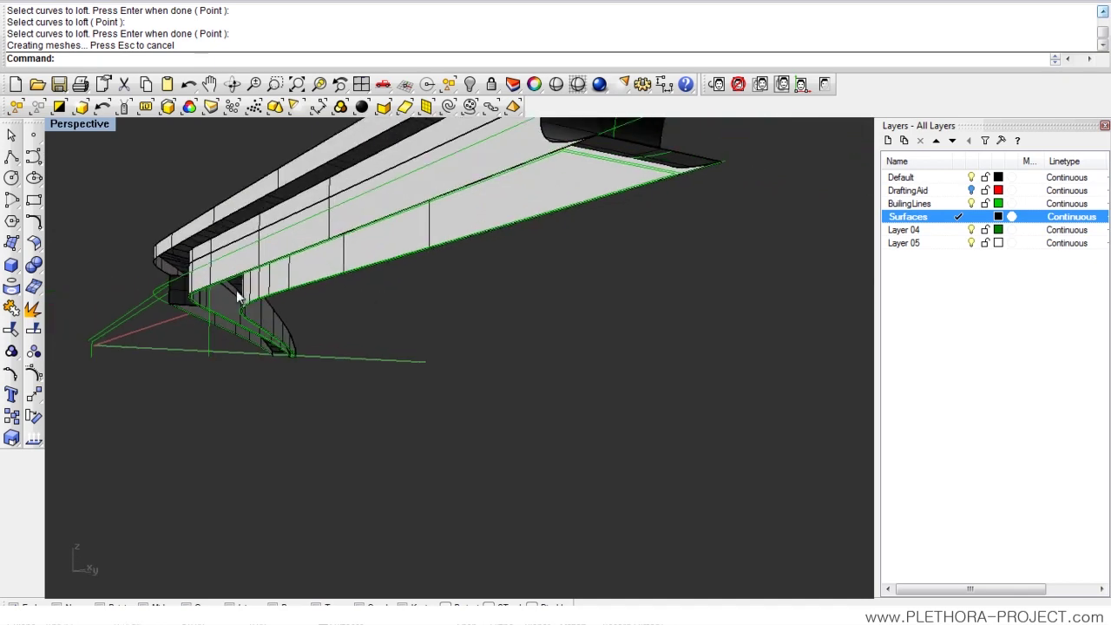
scroll(209, 248, up, 2)
mouse_move(205, 246)
right_down()
mouse_move(154, 256)
mouse_move(208, 260)
right_up()
scroll(256, 273, down, 5)
right_drag(351, 286, 608, 339)
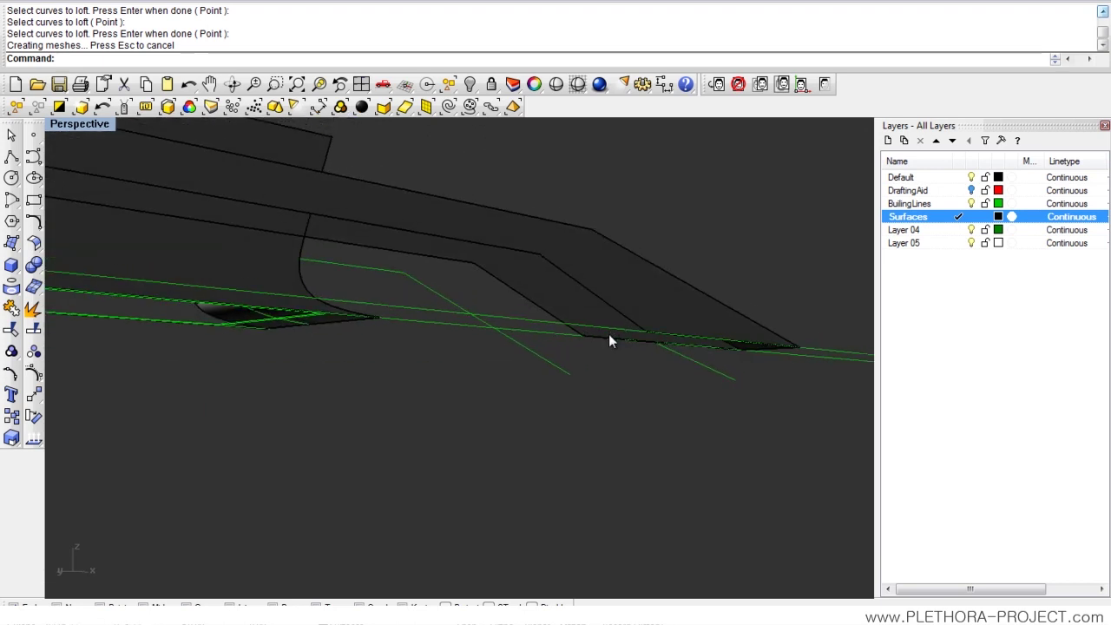
right_click(542, 309)
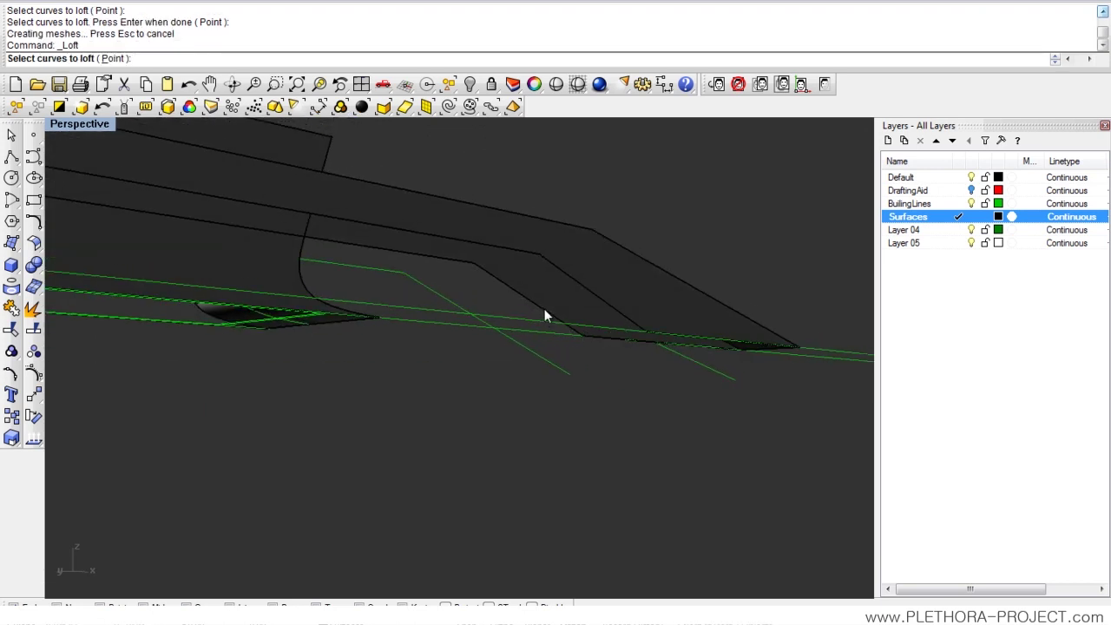
click(544, 308)
click(603, 301)
right_click(604, 301)
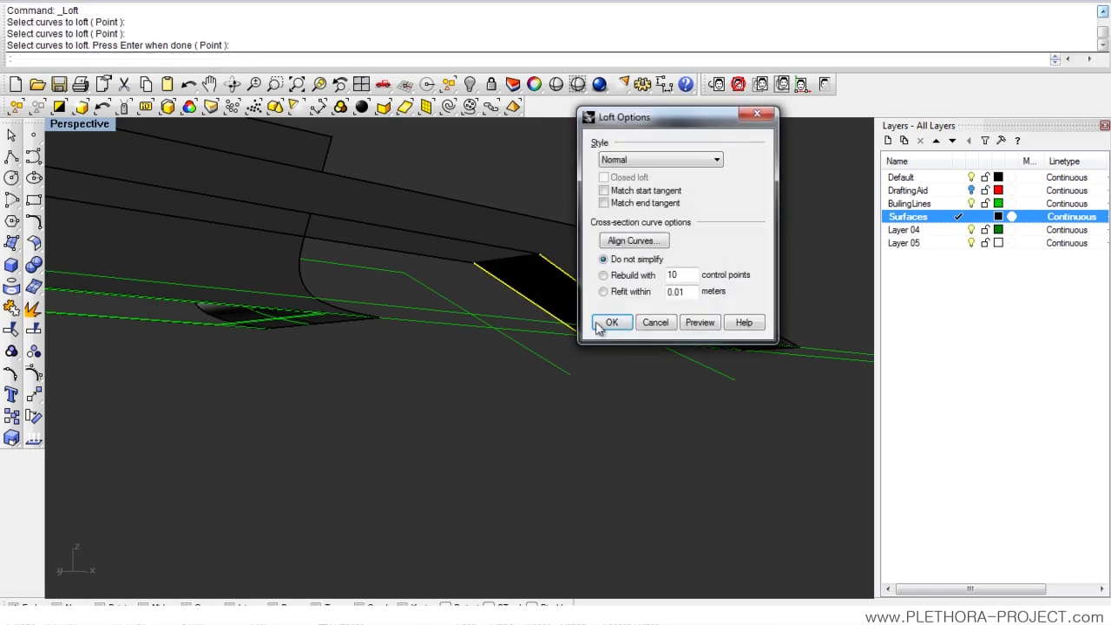
click(602, 322)
Loft a surface between the long bottom edges of the two walls to form the underside, keeping Normal style without simplification.
right_drag(537, 298, 460, 269)
right_click(317, 234)
click(325, 232)
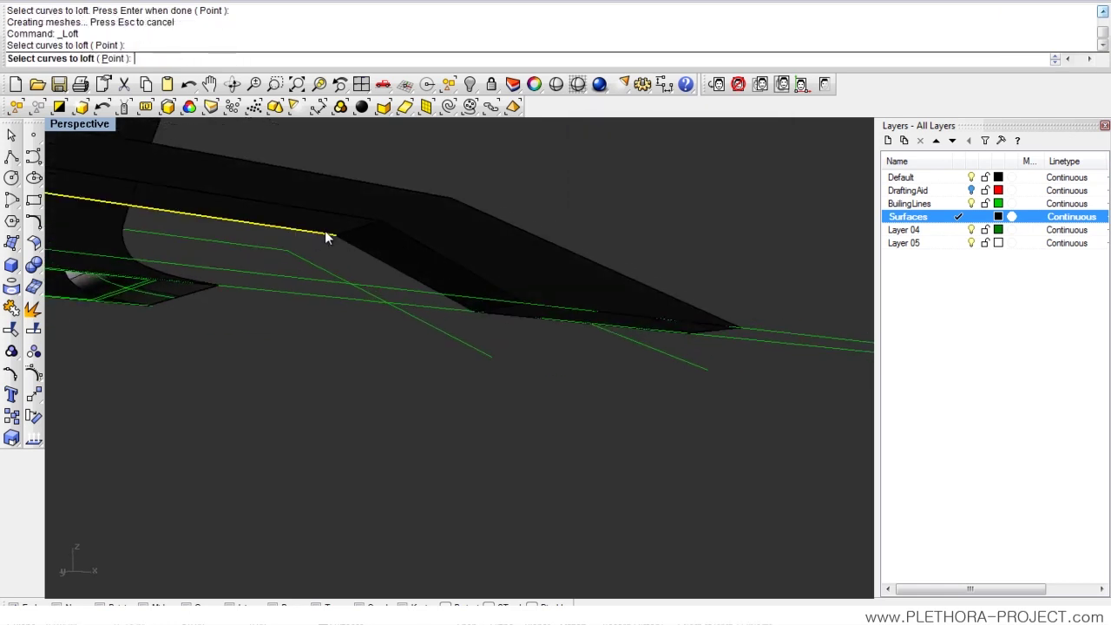
click(349, 214)
right_click(343, 239)
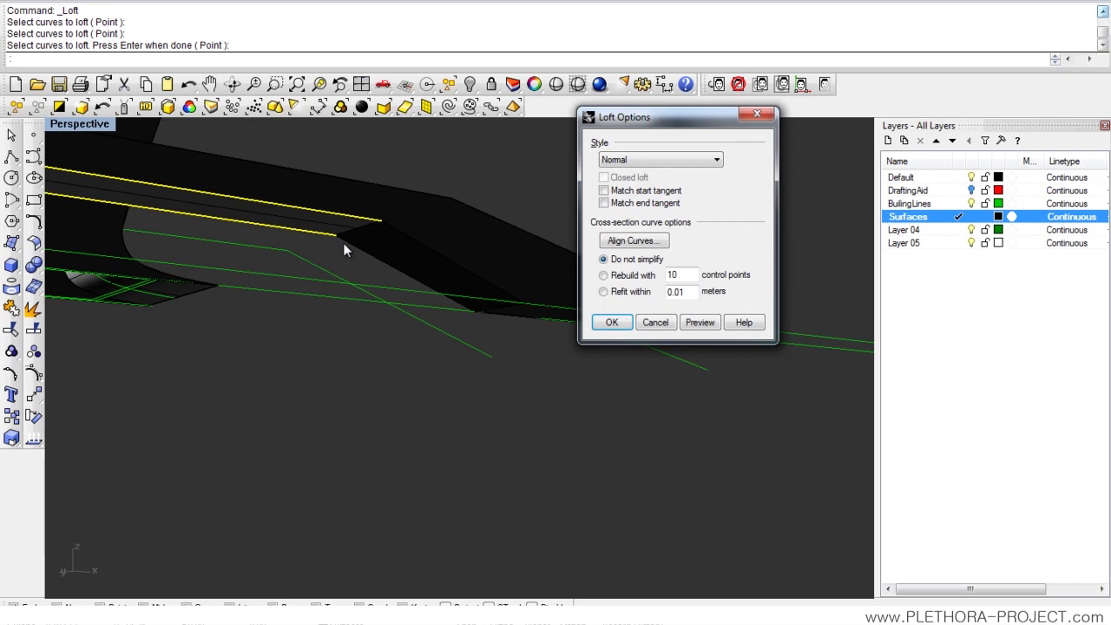
click(612, 323)
Move the long lofted top surface straight down between the two walls with the Vertical option on, leaving a parapet above it.
right_drag(607, 330, 337, 392)
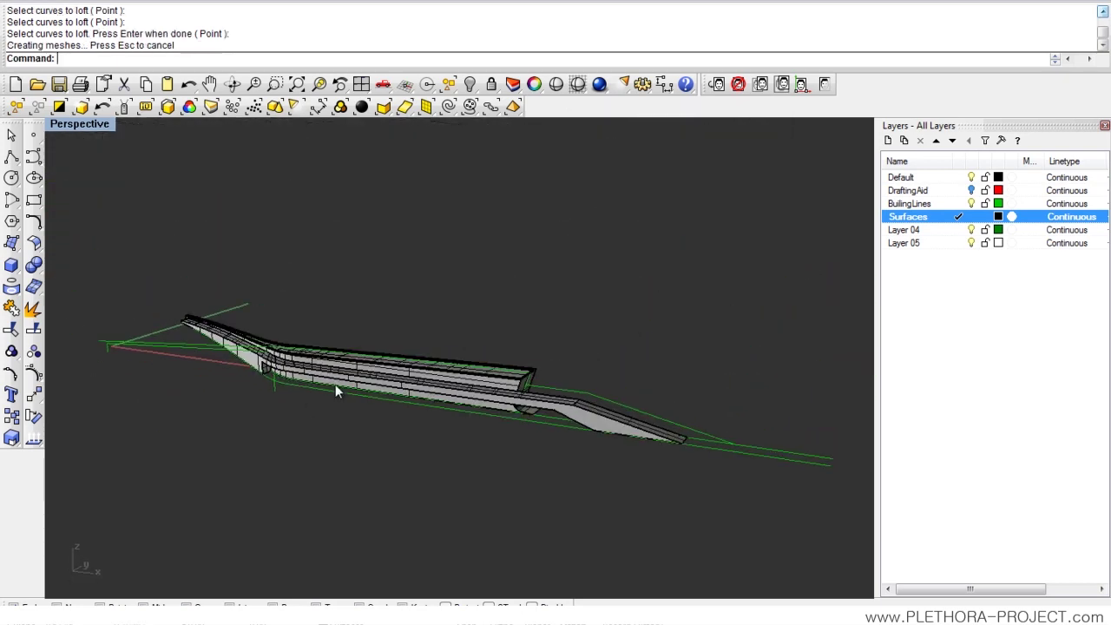
scroll(486, 378, up, 8)
right_drag(486, 379, 540, 311)
scroll(389, 337, down, 6)
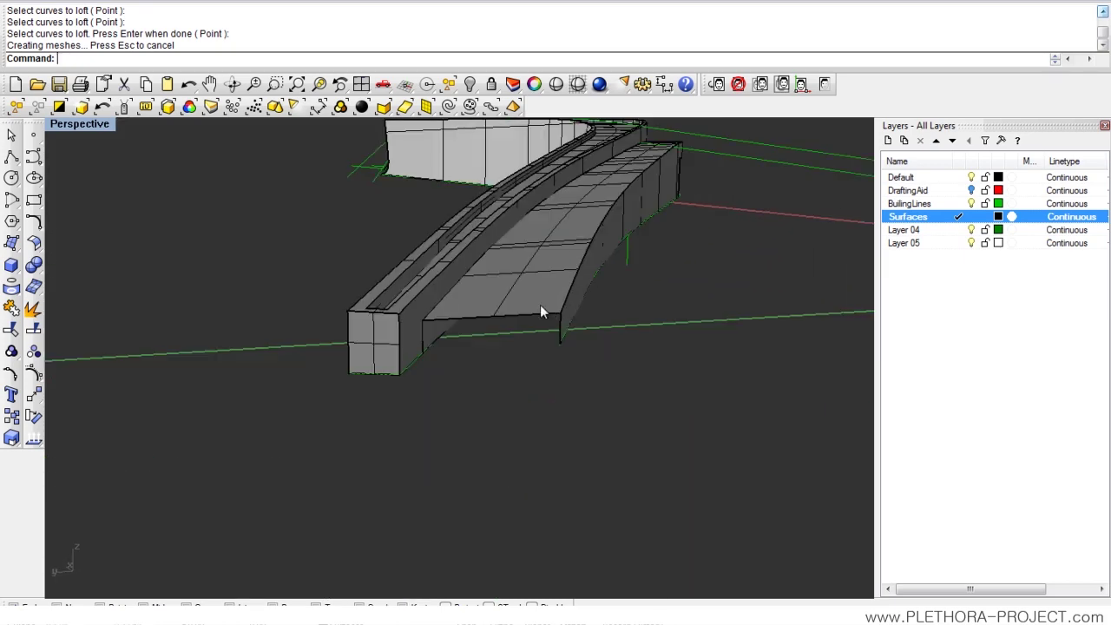
click(492, 316)
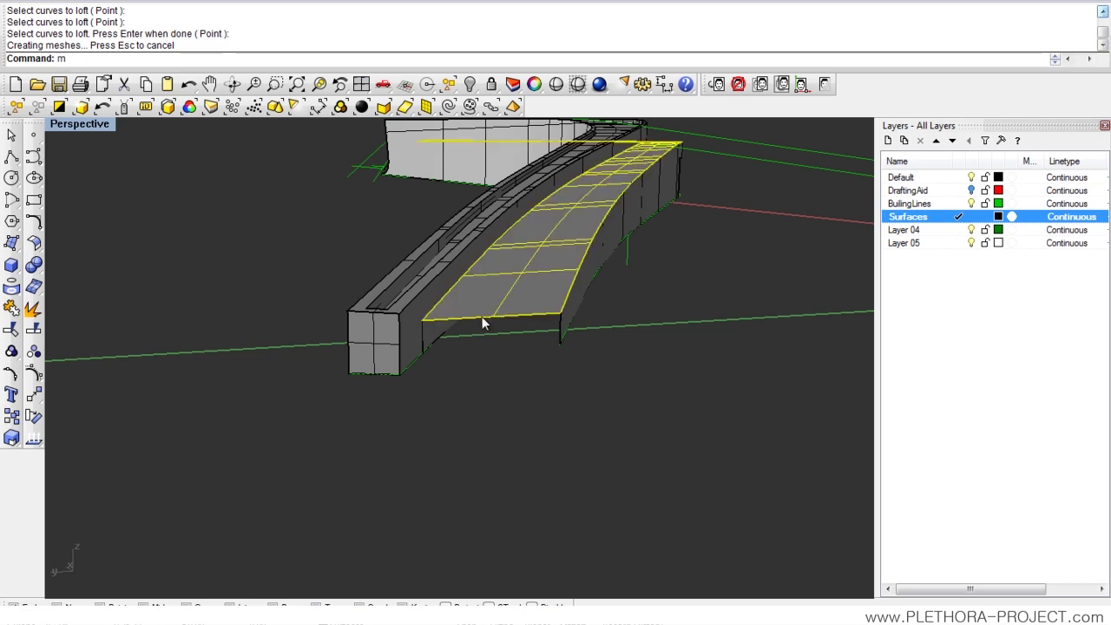
text(ove)
key(Return)
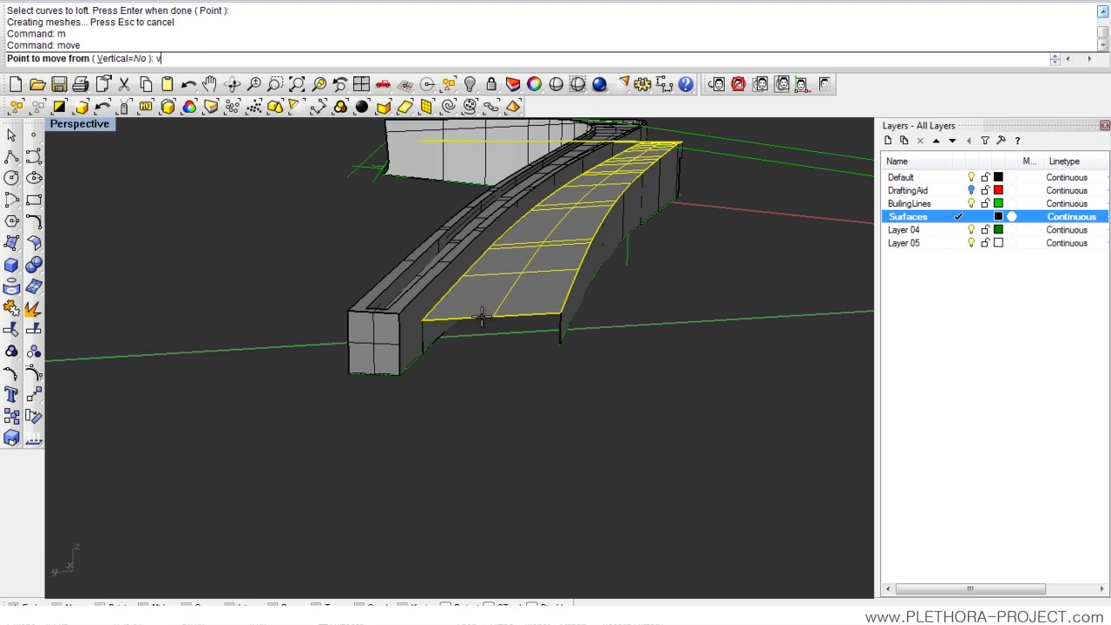
text(v)
key(Return)
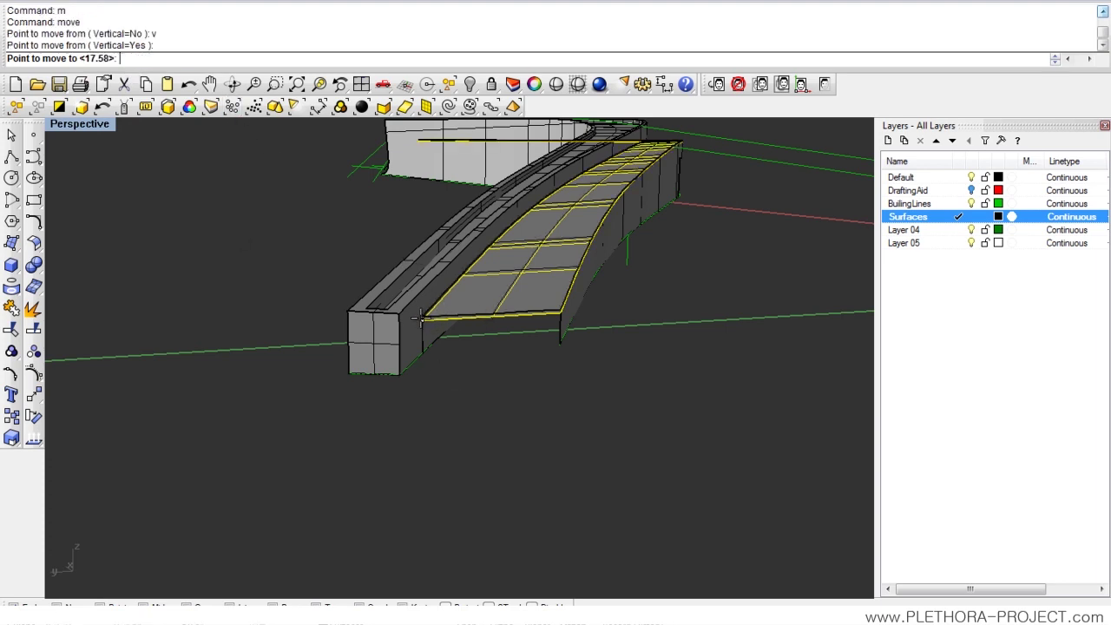
click(425, 354)
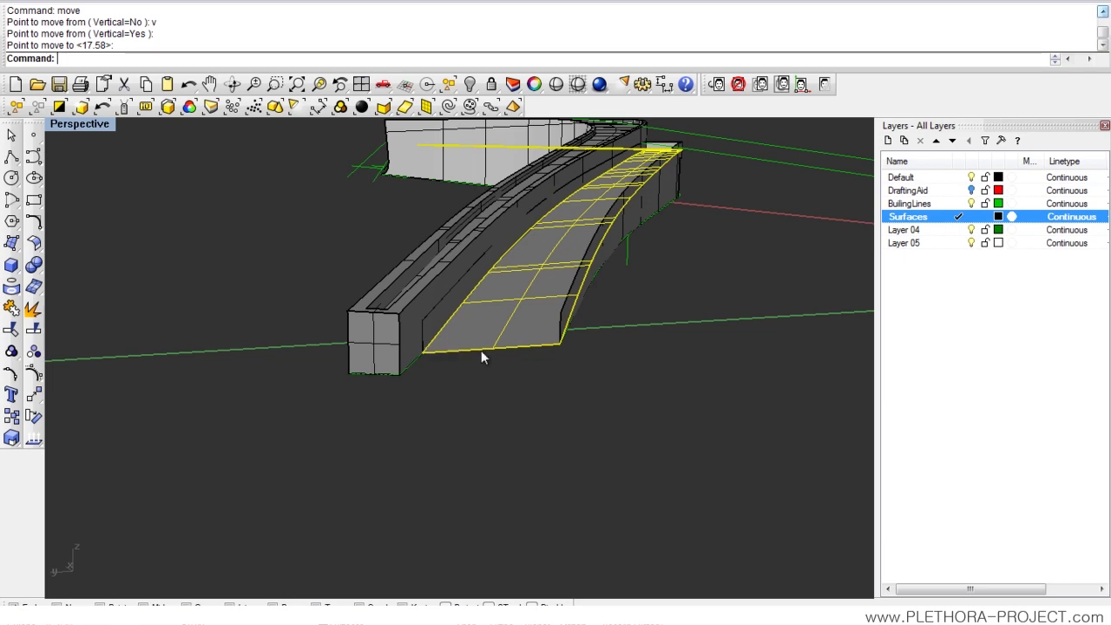
Examine the lowered surface along the walls, around the bend and where it meets the sloping end surface.
right_drag(711, 323, 563, 372)
right_drag(451, 408, 548, 351)
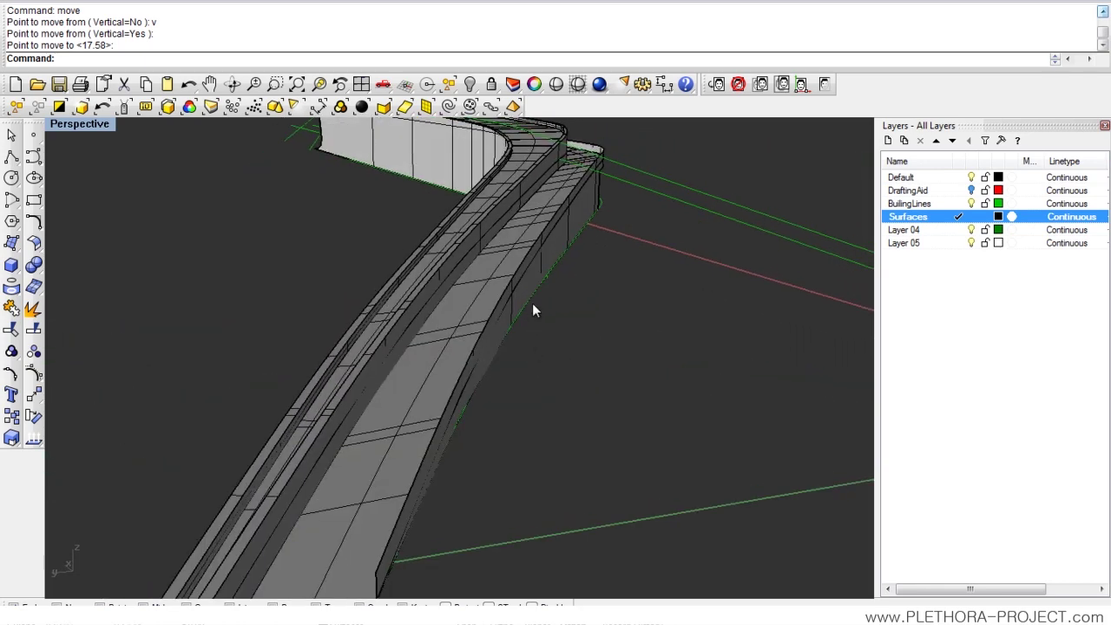
right_drag(559, 214, 487, 263)
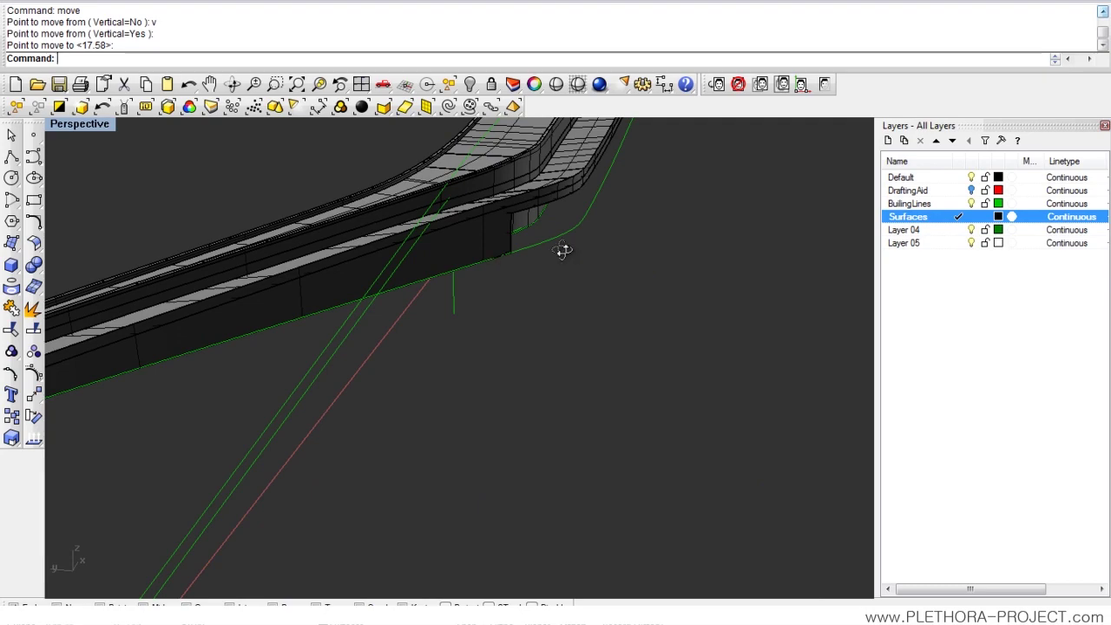
right_drag(562, 251, 332, 235)
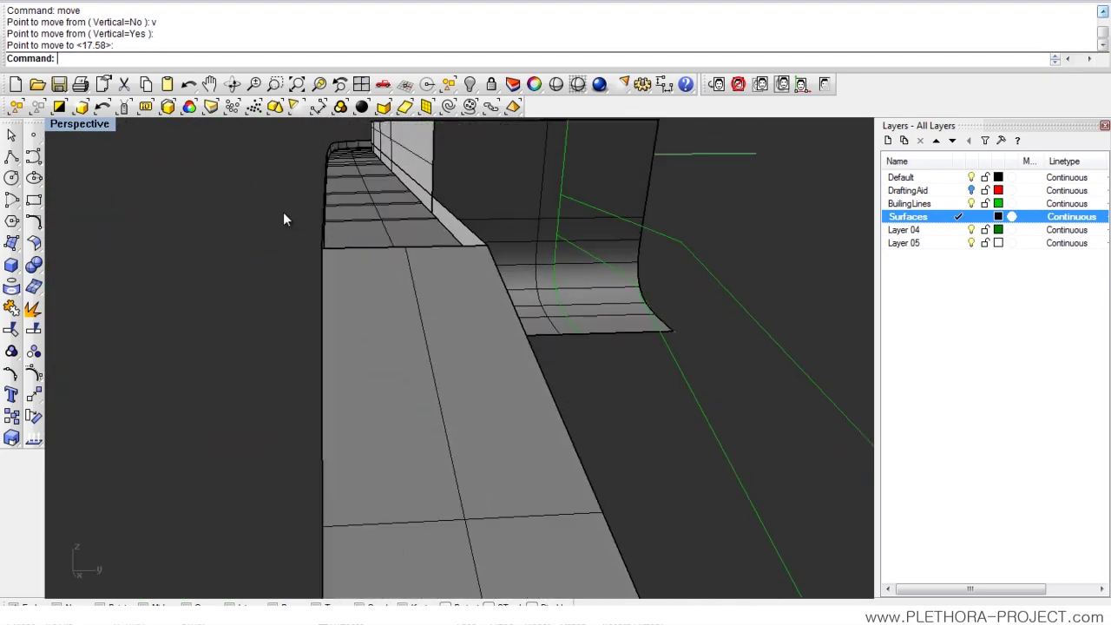
right_drag(328, 218, 338, 317)
click(401, 286)
click(483, 232)
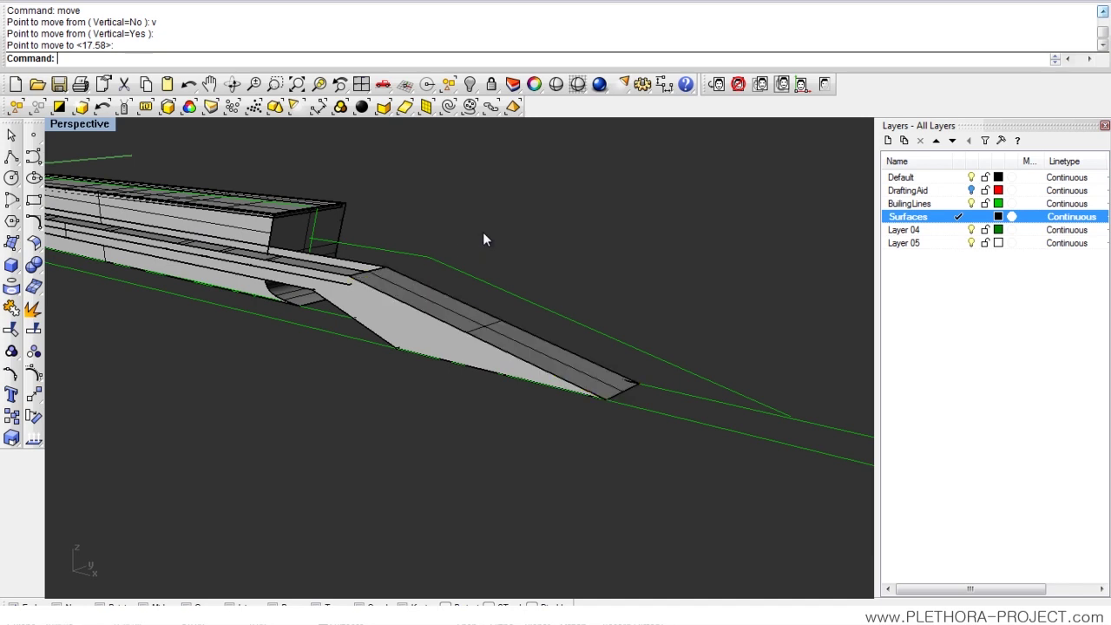
Make BuilingLines the current layer and show the background section drawing in the maximized Front view at the building's tapered end.
double_click(97, 123)
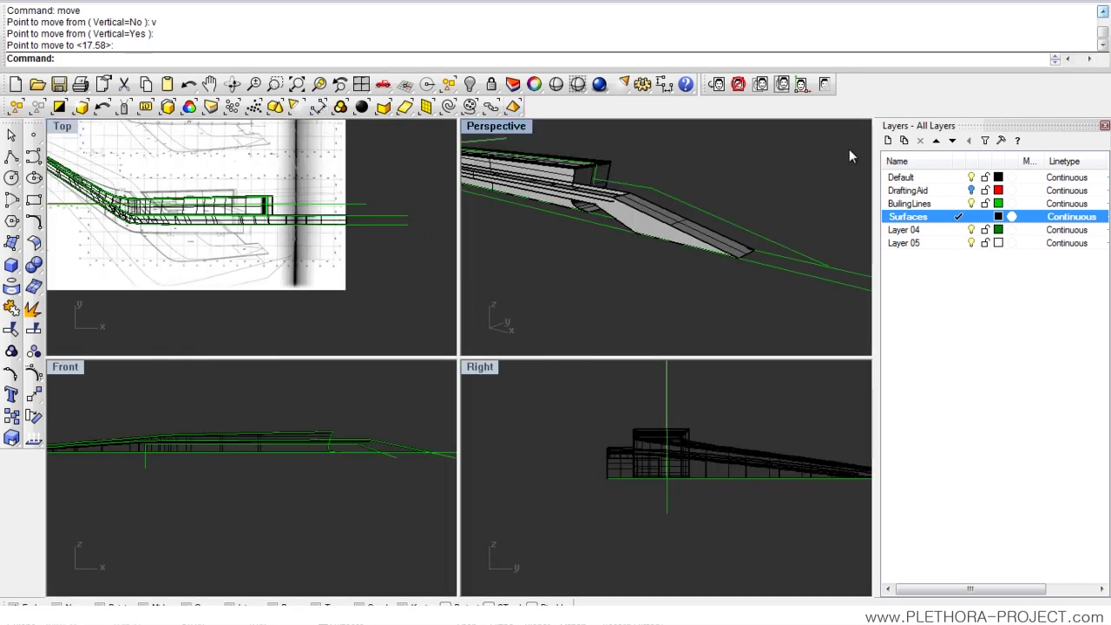
click(958, 203)
right_drag(342, 399, 273, 401)
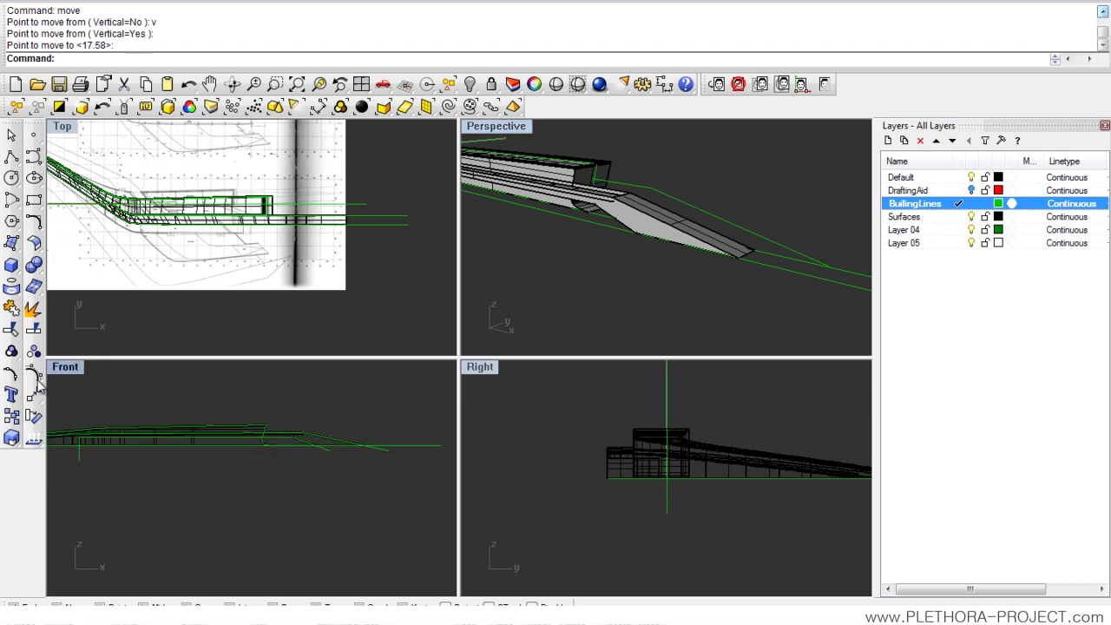
double_click(70, 367)
scroll(563, 282, up, 6)
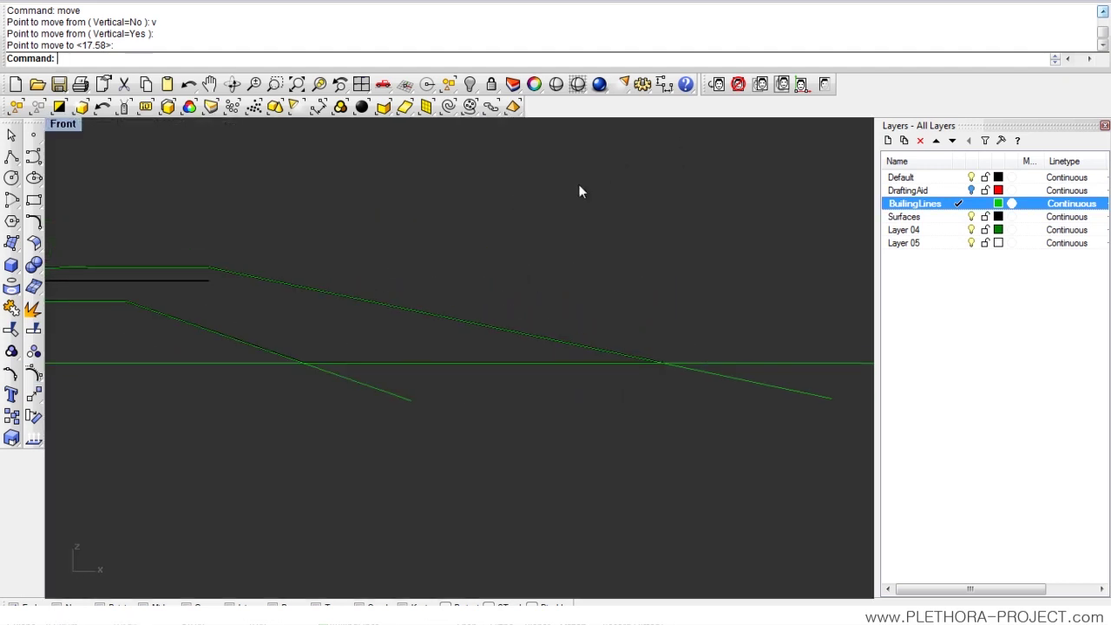
click(824, 84)
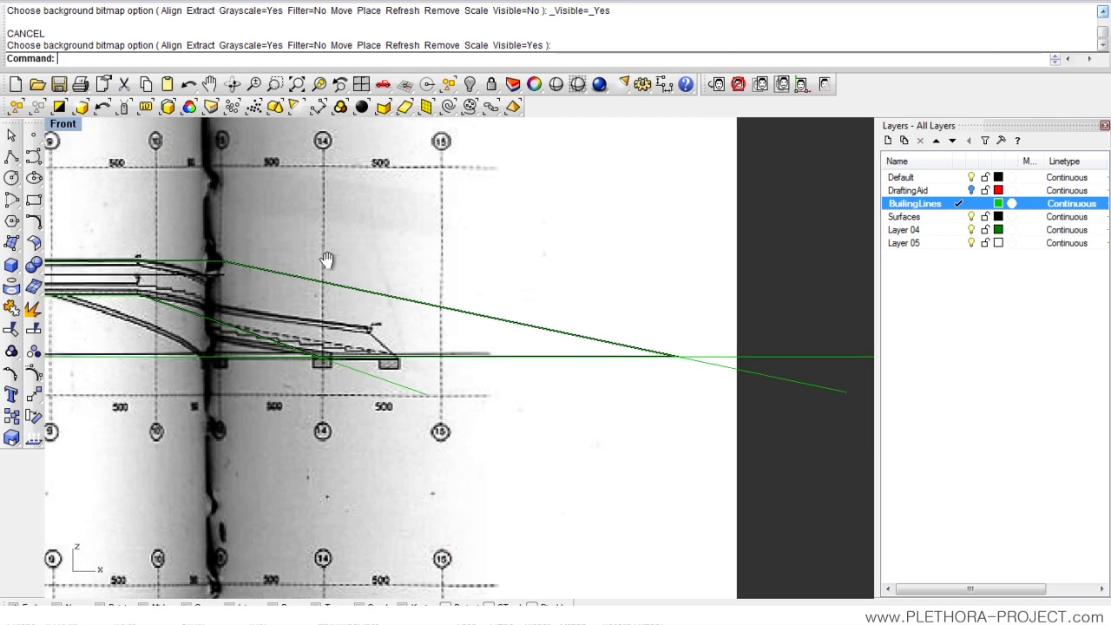
scroll(221, 284, up, 3)
scroll(222, 284, down, 3)
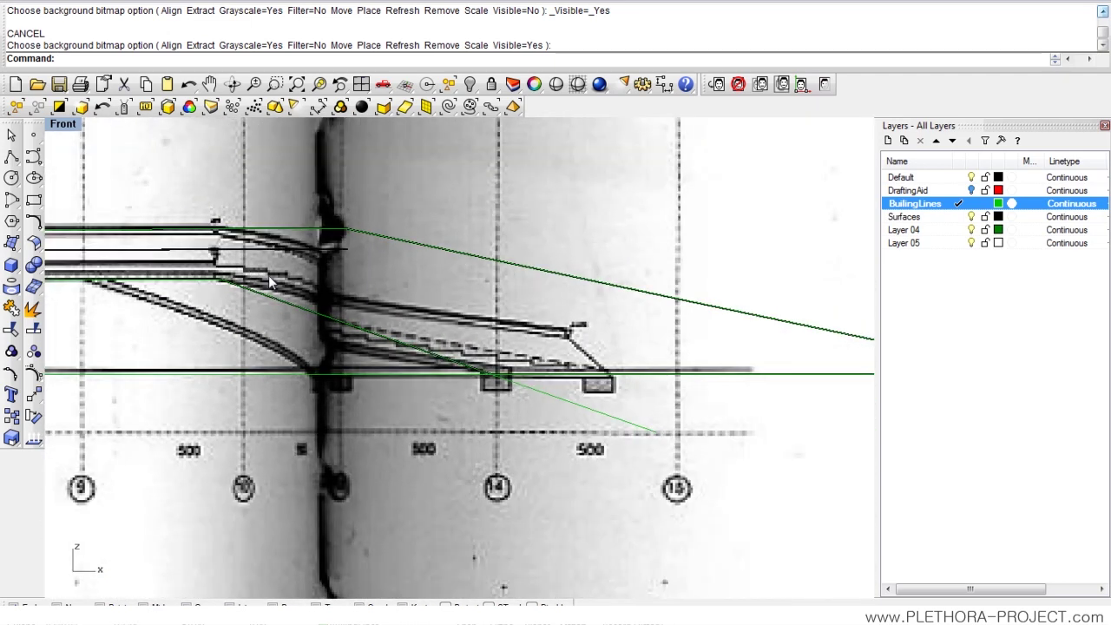
right_drag(354, 259, 331, 258)
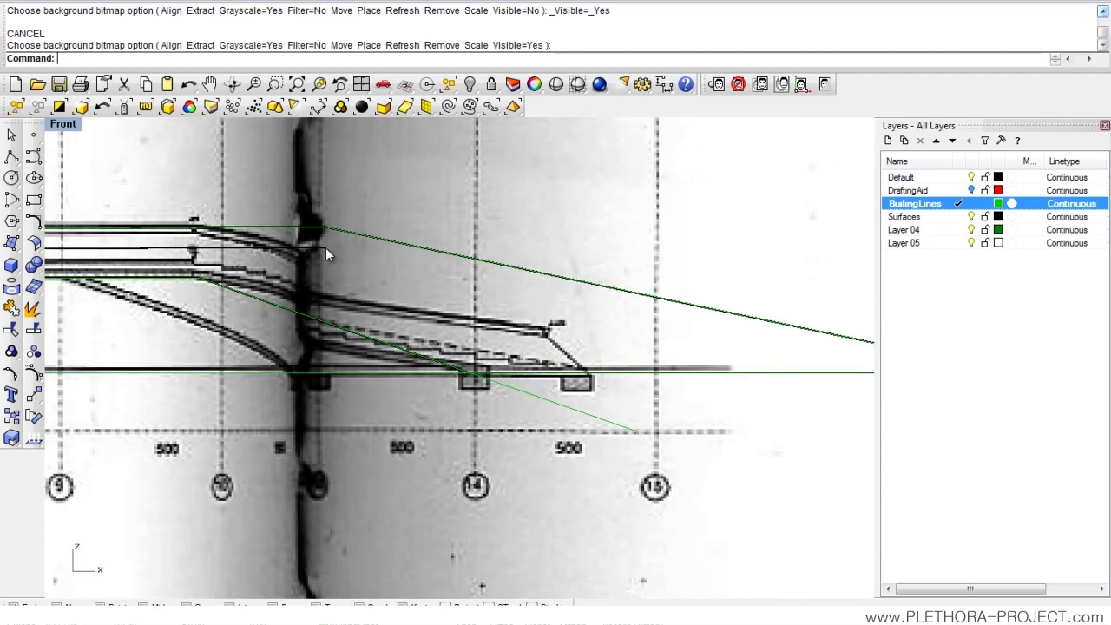
right_drag(665, 312, 445, 286)
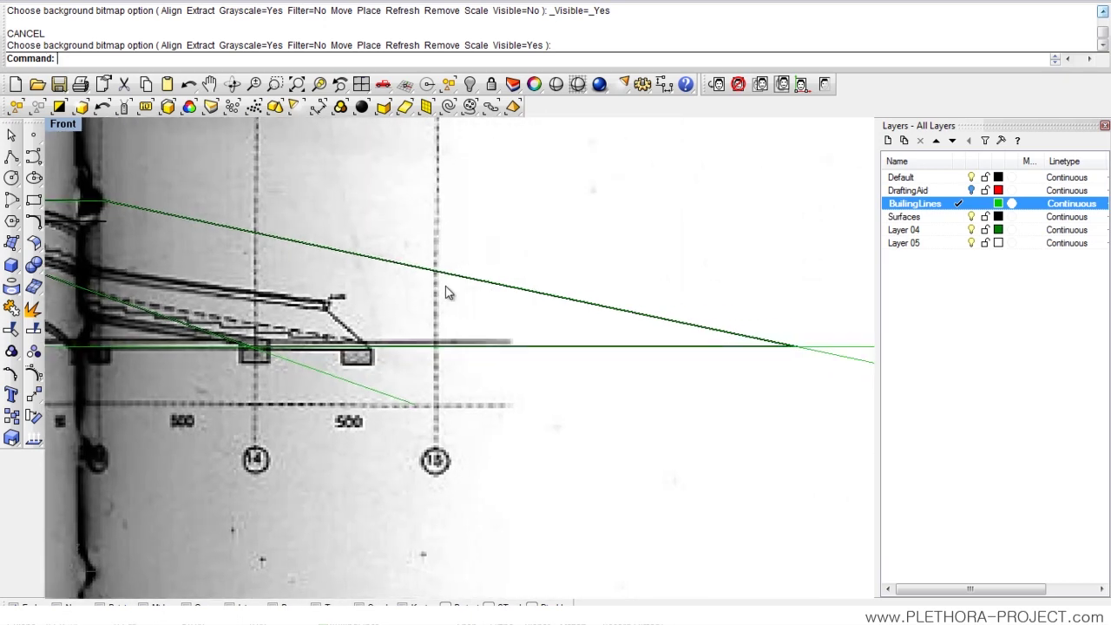
right_drag(511, 351, 626, 372)
right_drag(290, 367, 372, 401)
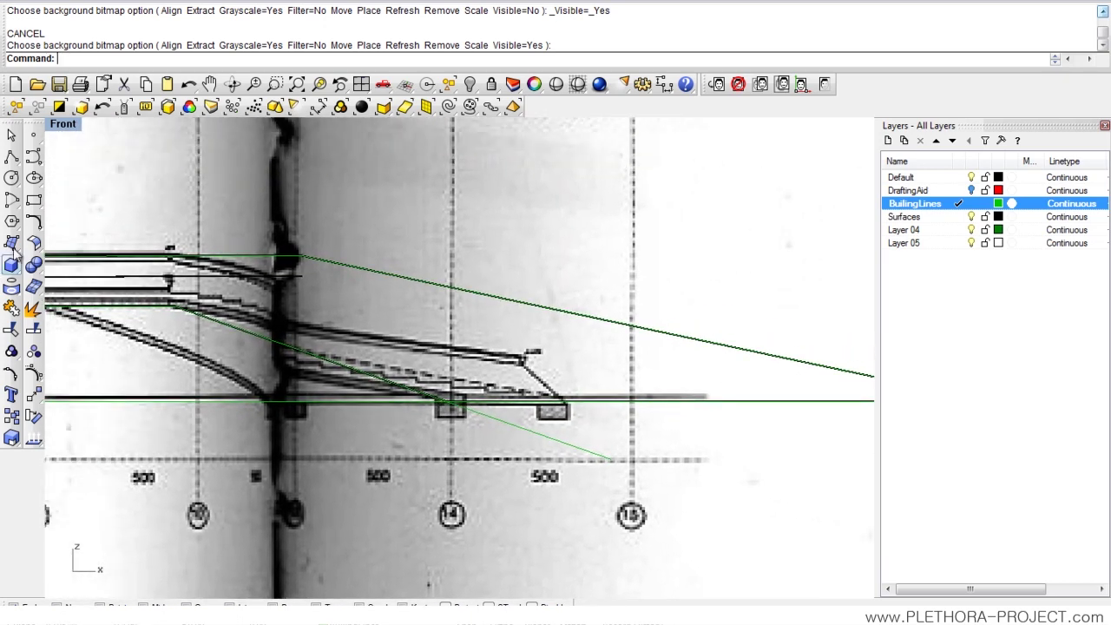
Draw a polyline from the sloping line's lower tip: a 0.17 vertical riser and a horizontal tread running back past the slope.
click(19, 162)
scroll(326, 243, up, 5)
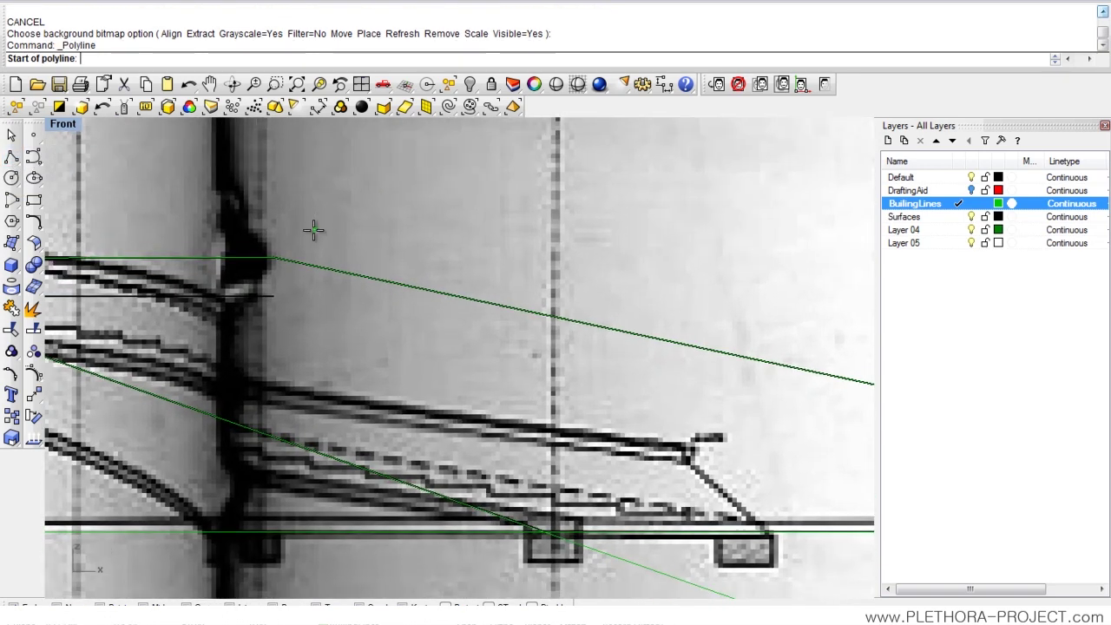
scroll(313, 229, down, 1)
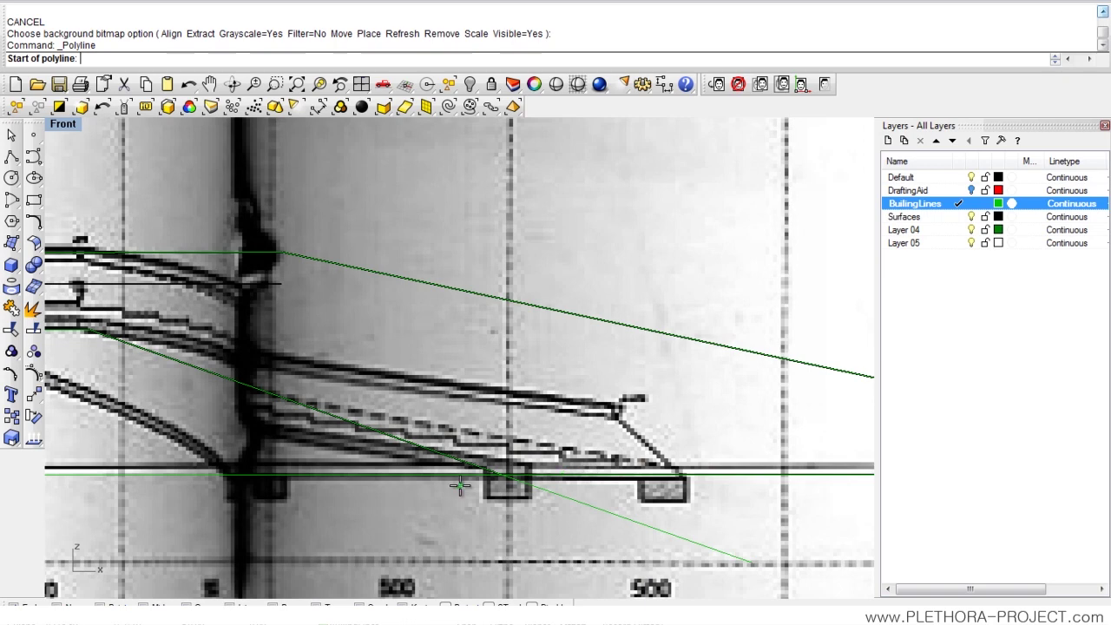
right_drag(396, 396, 308, 368)
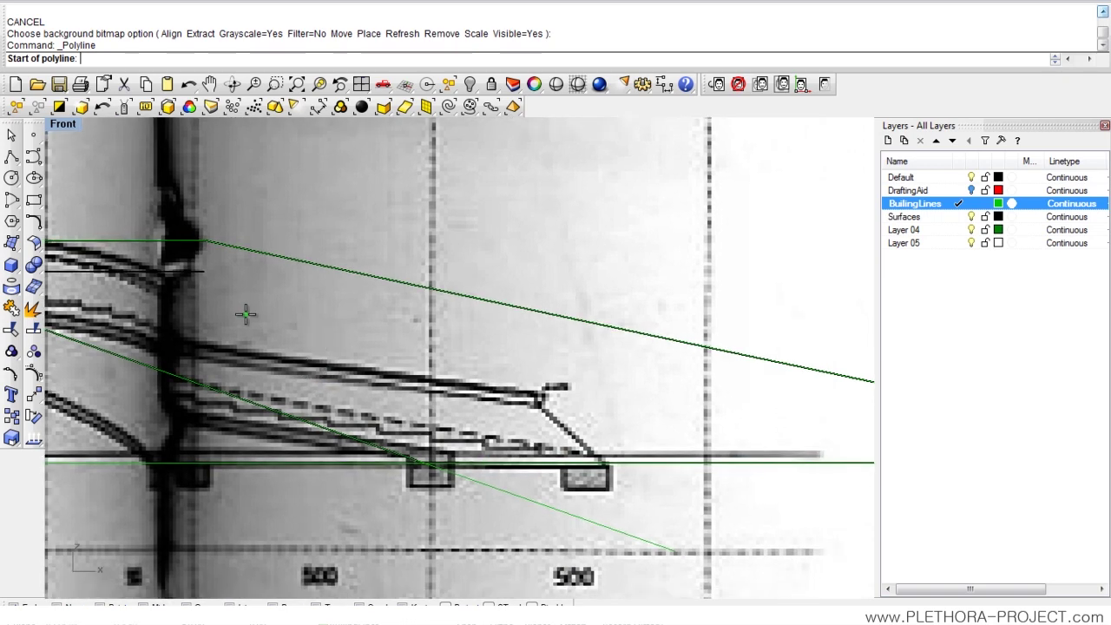
right_drag(411, 327, 221, 305)
scroll(244, 306, down, 8)
right_drag(590, 330, 491, 323)
scroll(503, 332, up, 6)
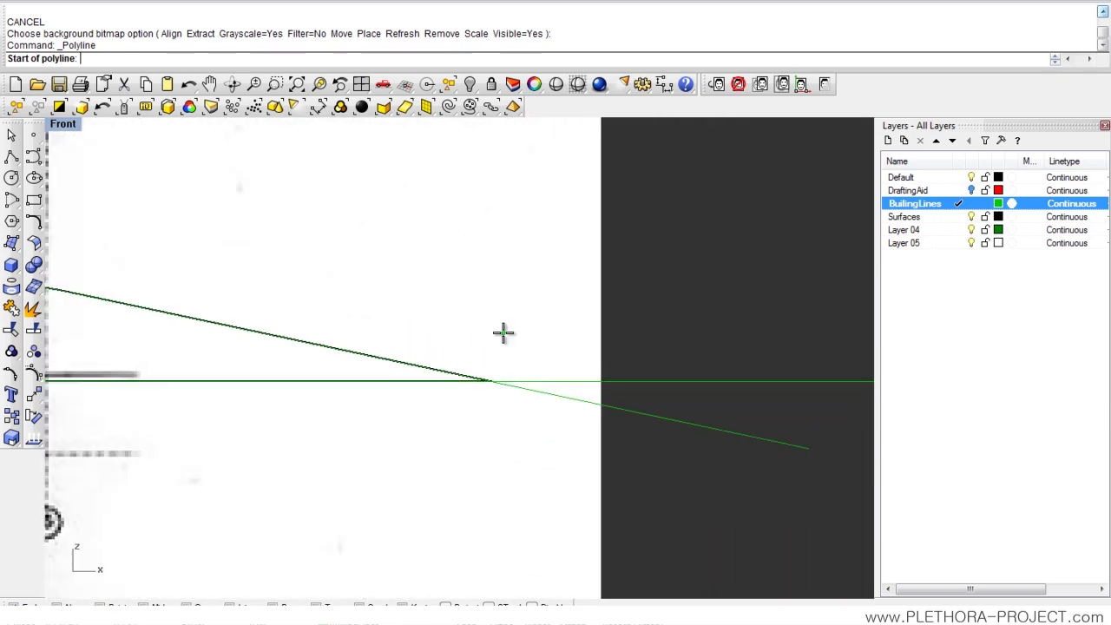
click(491, 380)
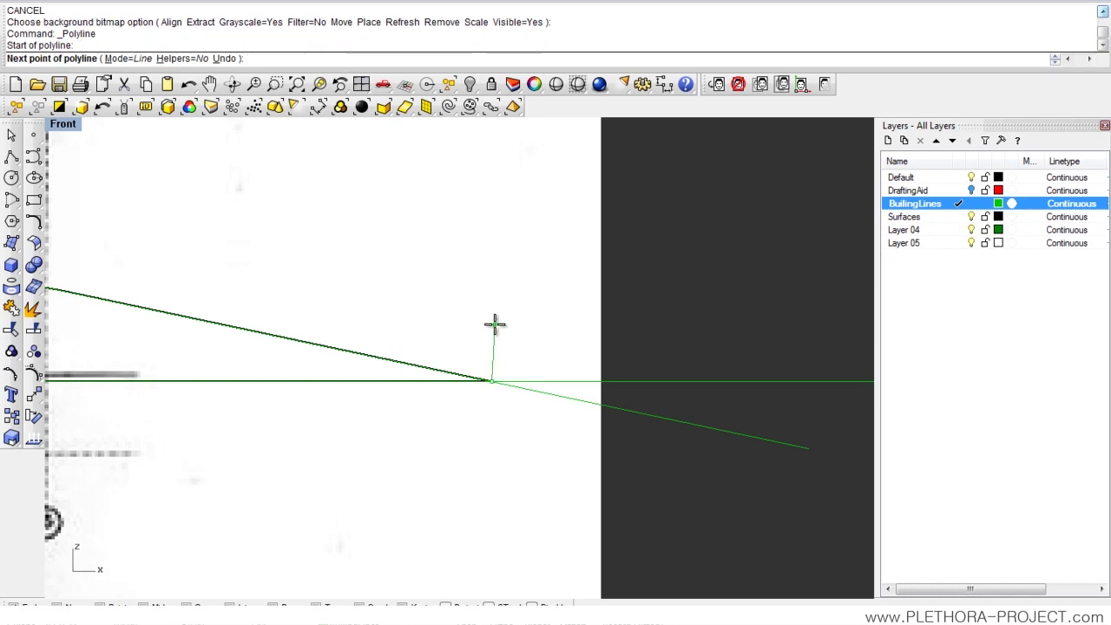
text(0.17)
key(Return)
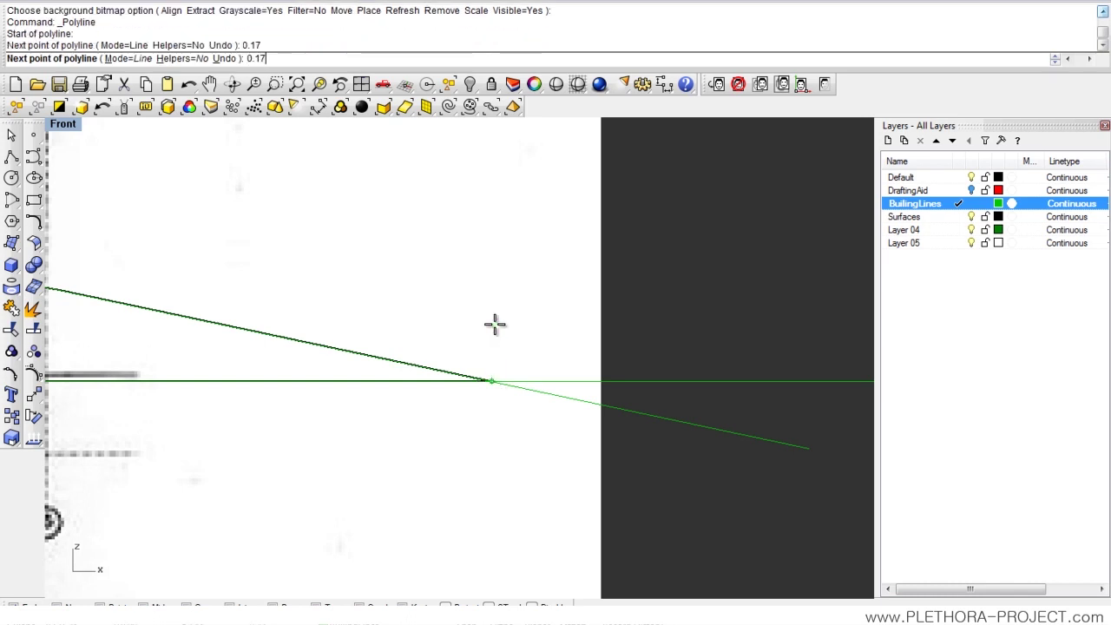
scroll(484, 353, up, 5)
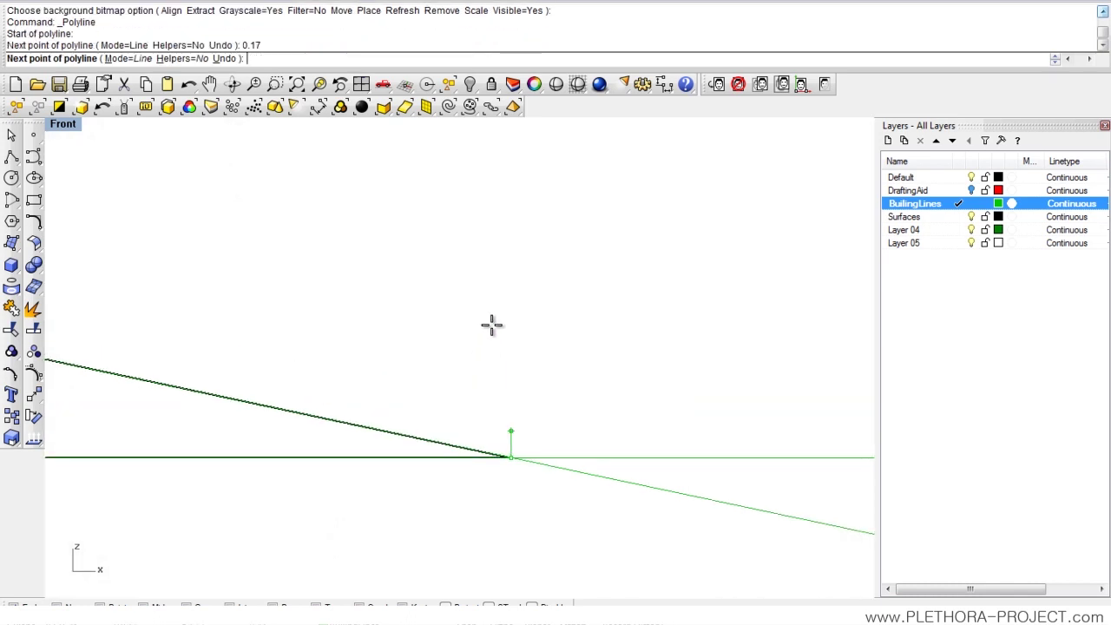
click(478, 328)
click(141, 417)
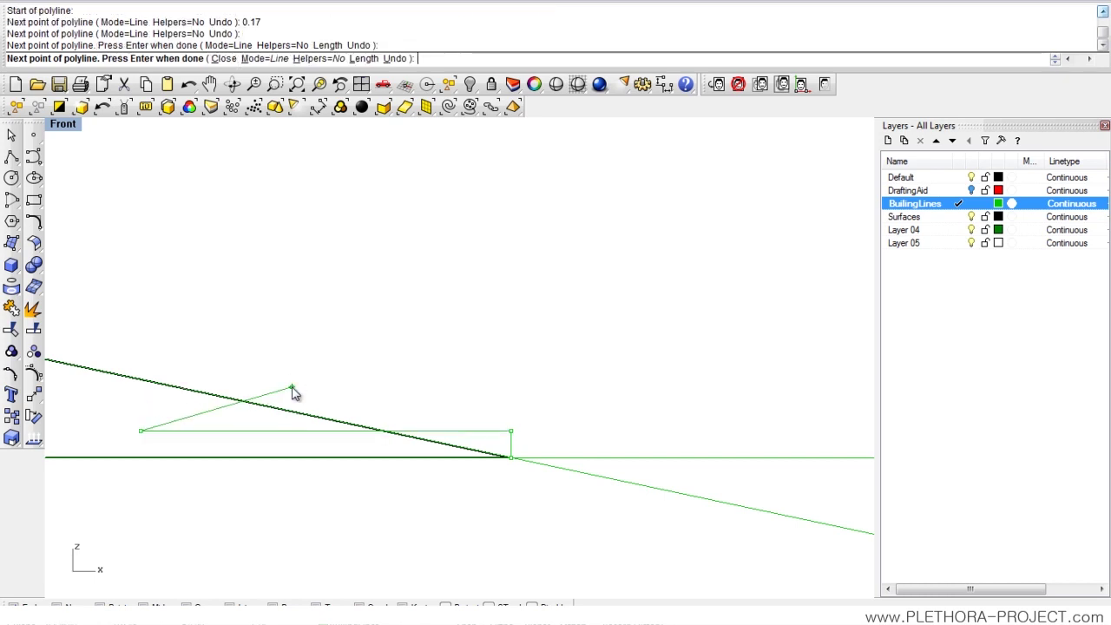
key(Return)
Try to trim the tread's excess beyond the sloping line using that line as the cutting object, without apparent intersections.
right_drag(339, 374, 351, 320)
scroll(373, 339, up, 10)
scroll(389, 297, down, 10)
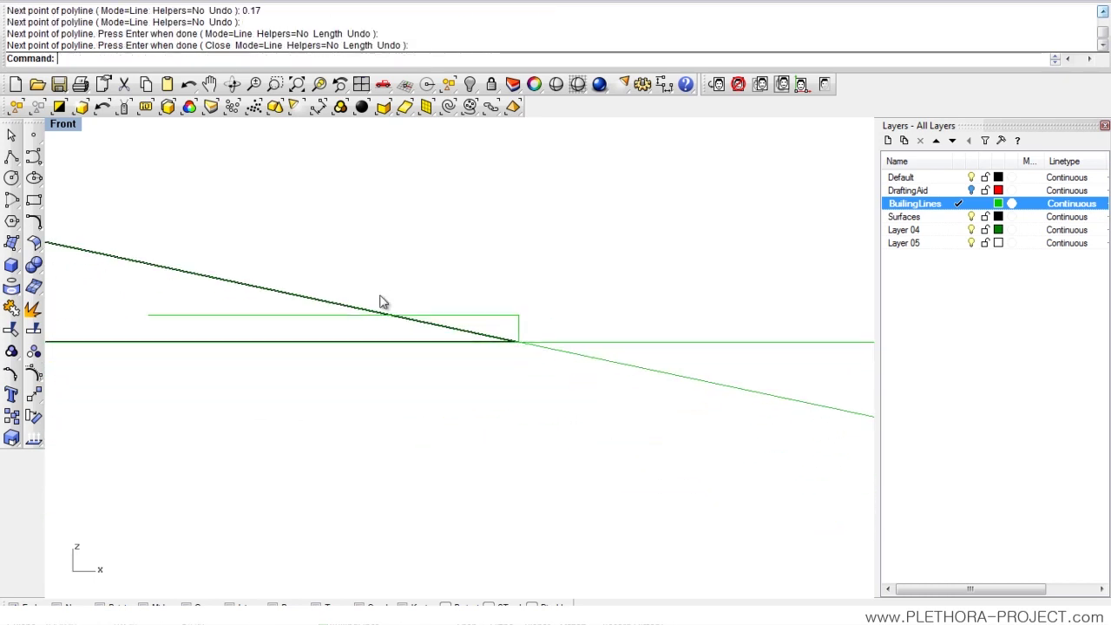
click(11, 329)
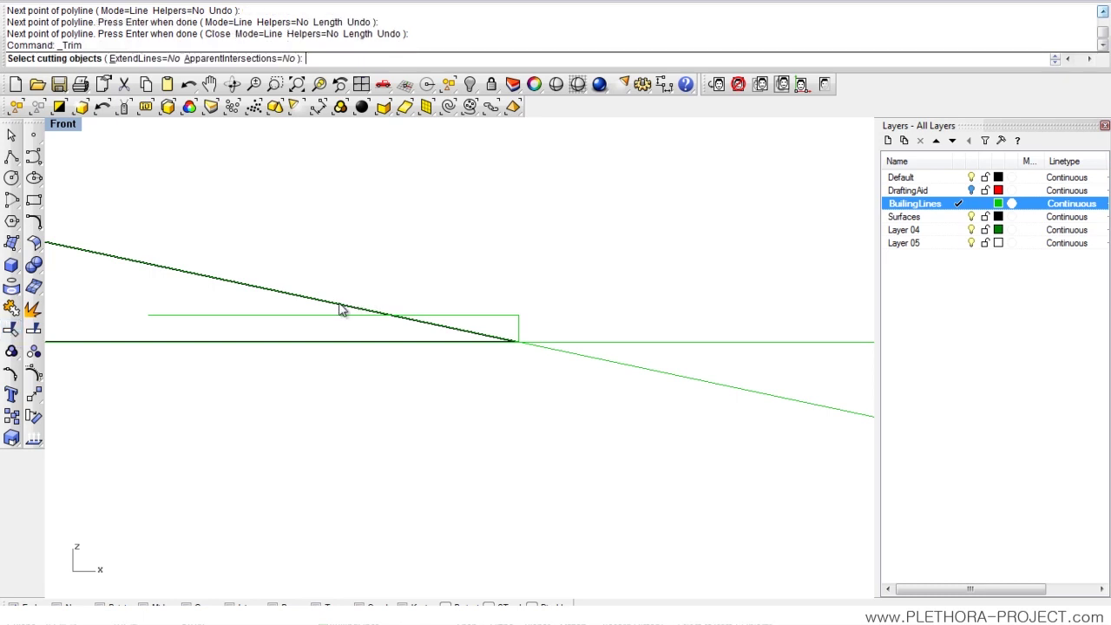
click(341, 310)
click(395, 340)
key(Return)
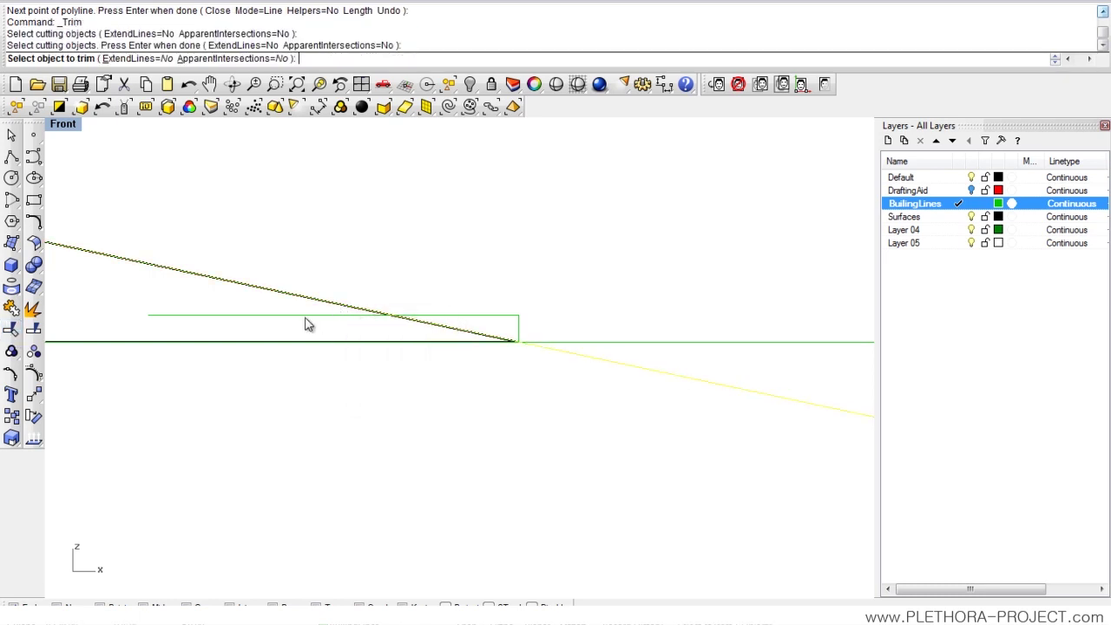
click(304, 324)
right_drag(298, 322, 327, 357)
key(Return)
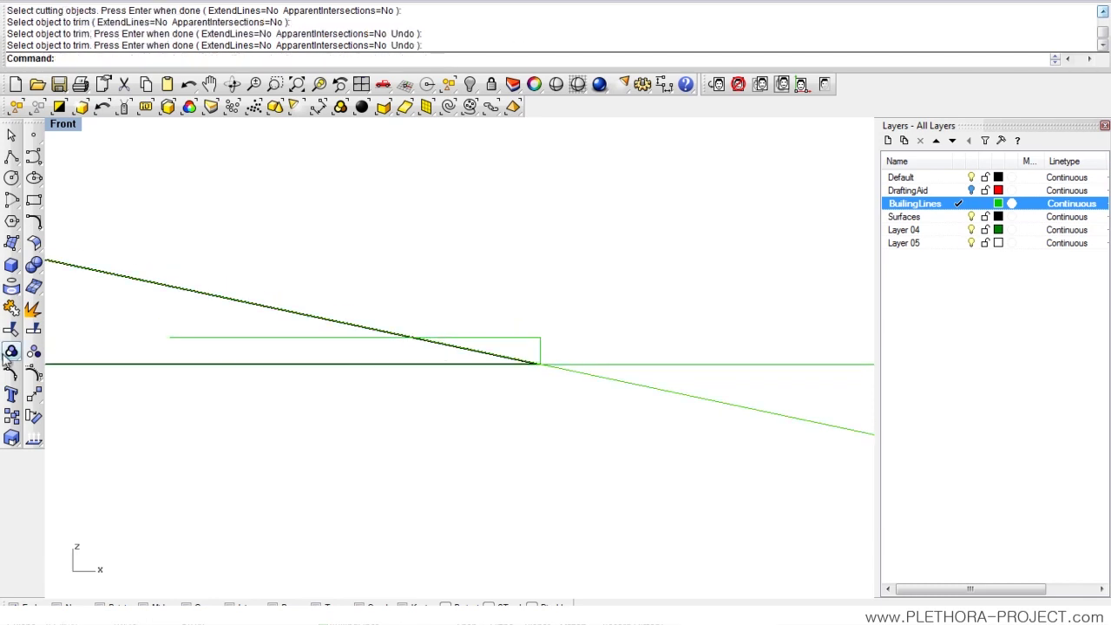
Trim the tread's excess back to the sloping curve with ApparentIntersections set to Yes.
click(11, 352)
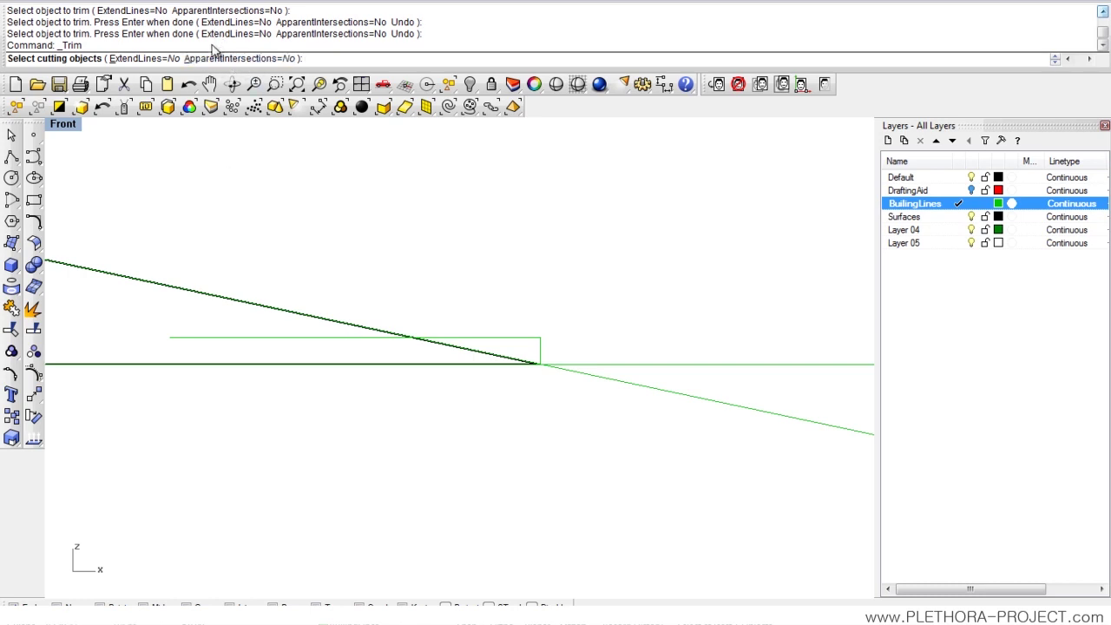
click(243, 58)
click(350, 327)
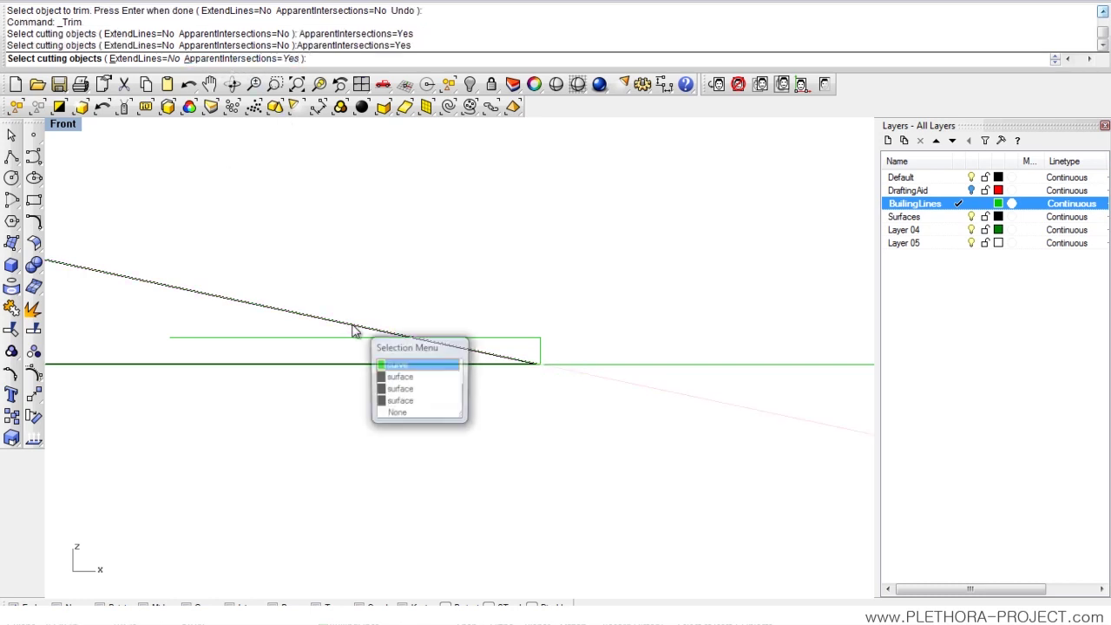
click(381, 364)
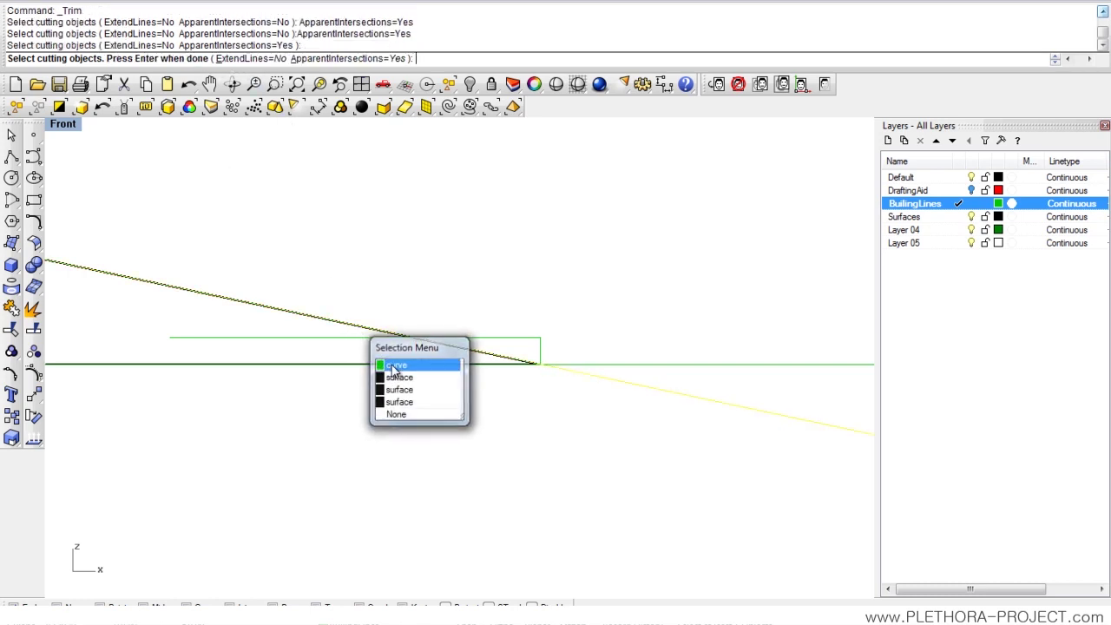
key(Return)
click(337, 339)
key(Return)
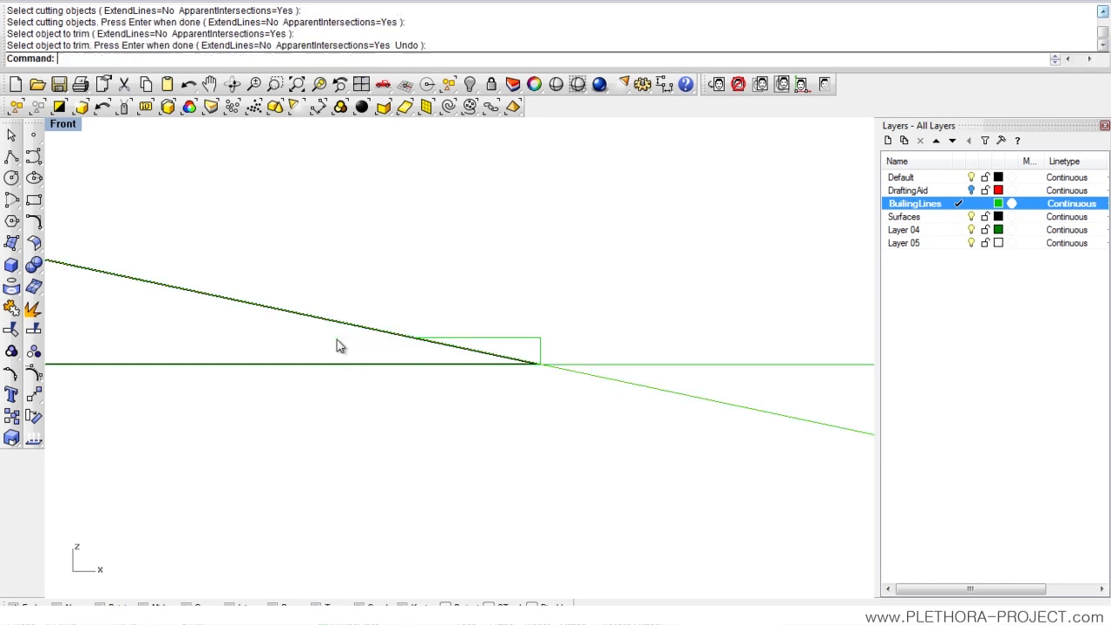
Copy the step profile three times up the sloping line, placing each copy's riser base at the previous tread's end.
click(538, 351)
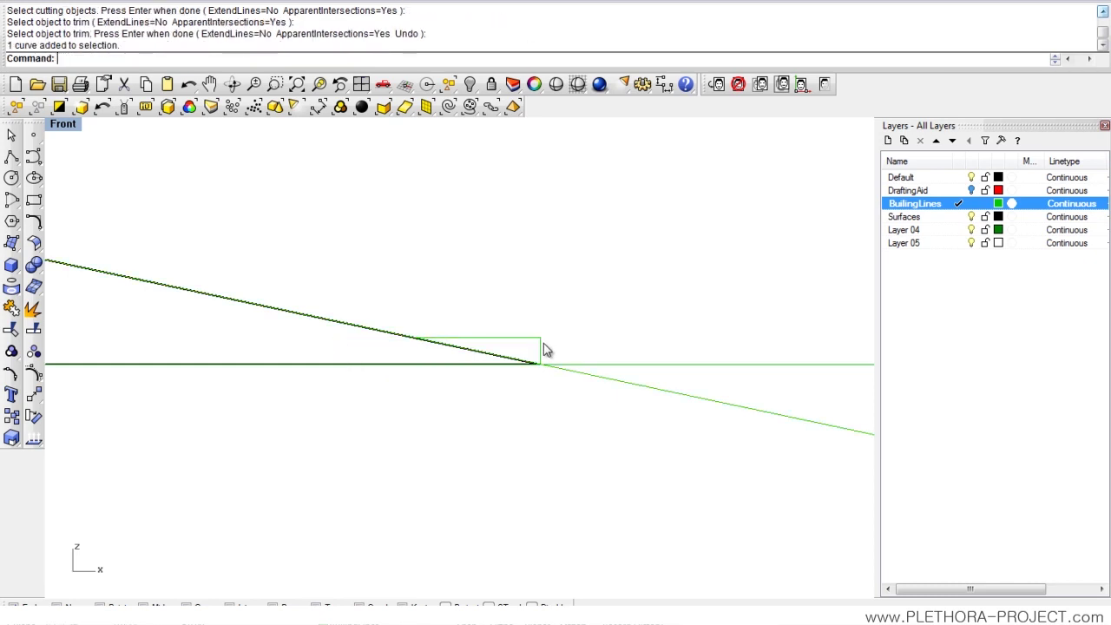
scroll(557, 338, down, 18)
scroll(174, 243, up, 4)
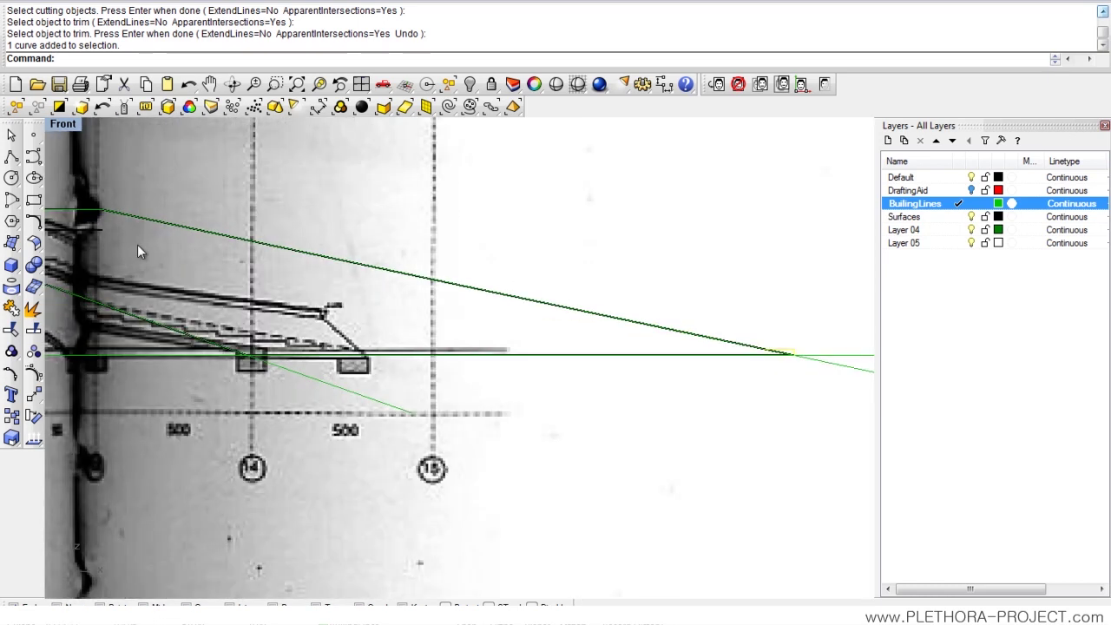
right_drag(139, 246, 197, 245)
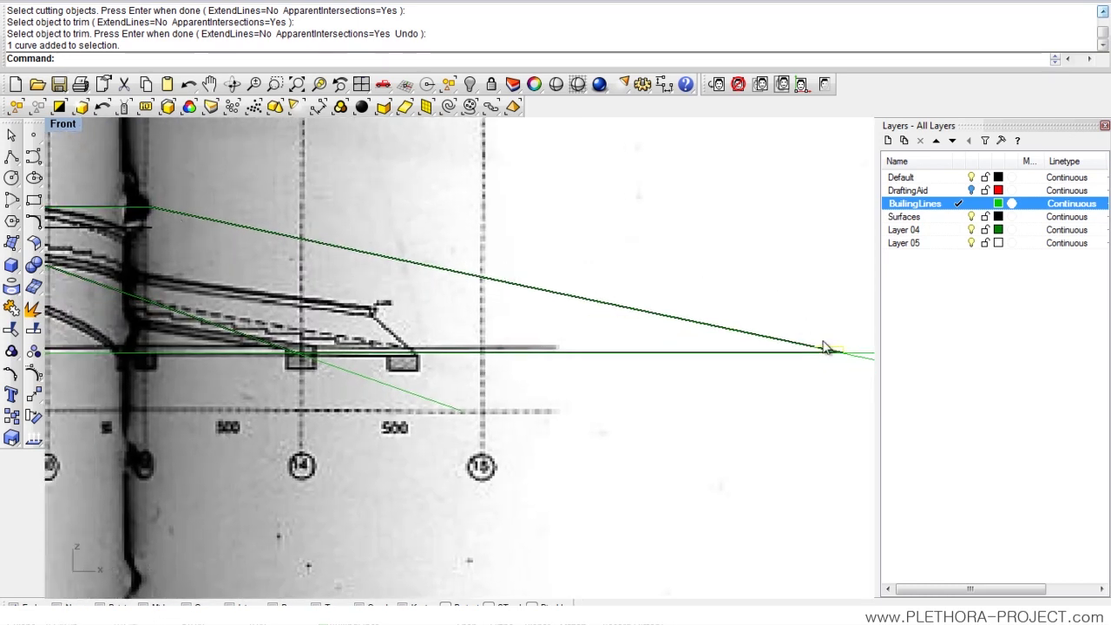
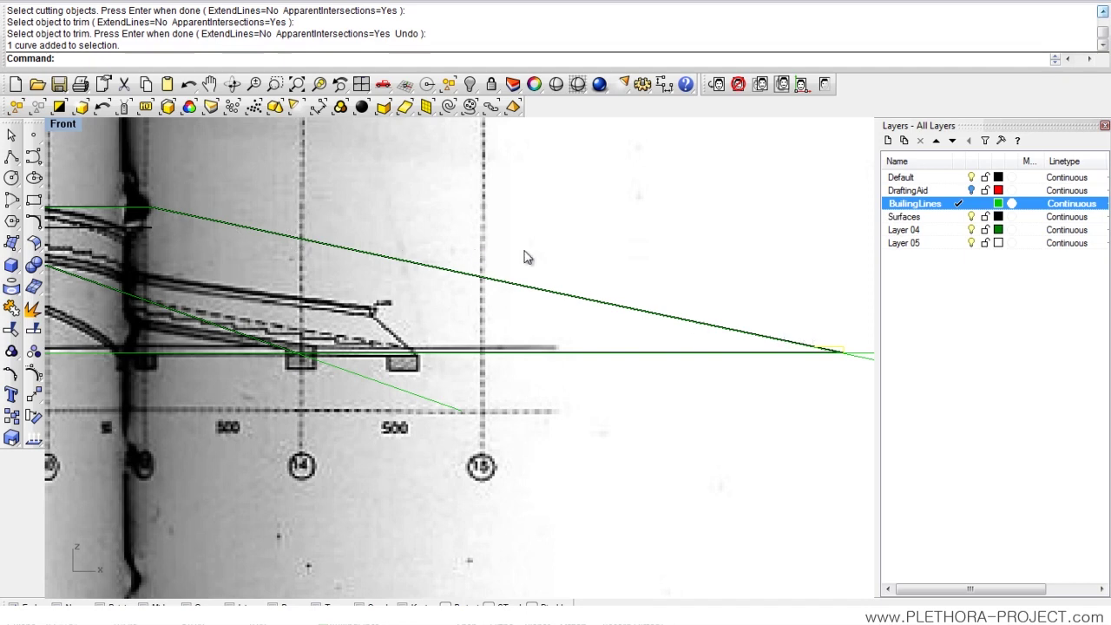
right_drag(524, 257, 397, 238)
right_drag(518, 302, 426, 296)
scroll(512, 282, up, 4)
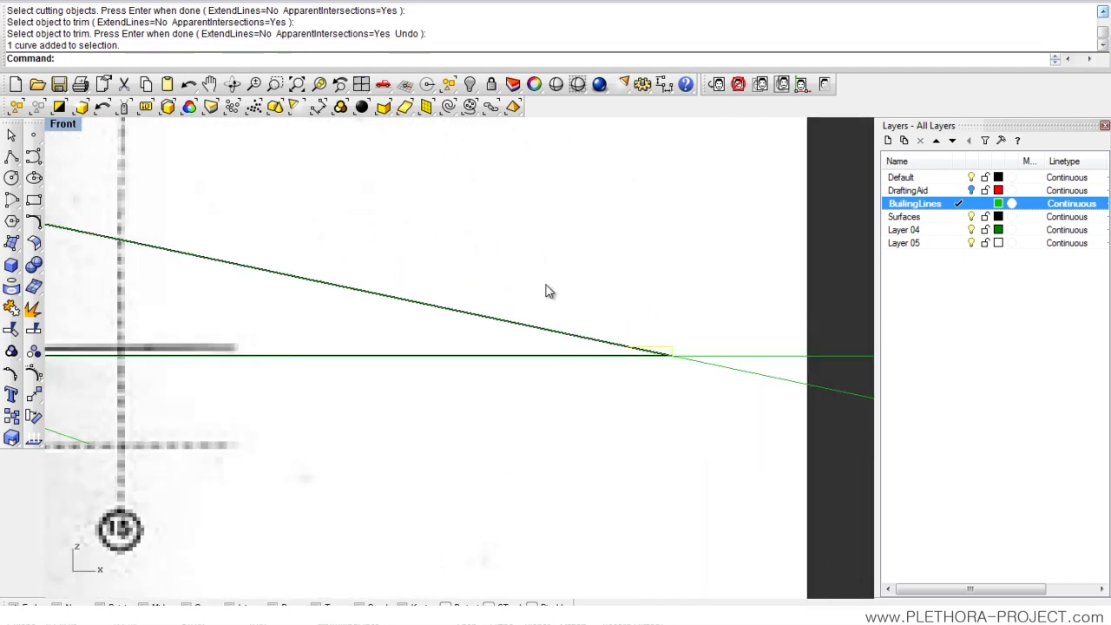
right_drag(583, 319, 501, 335)
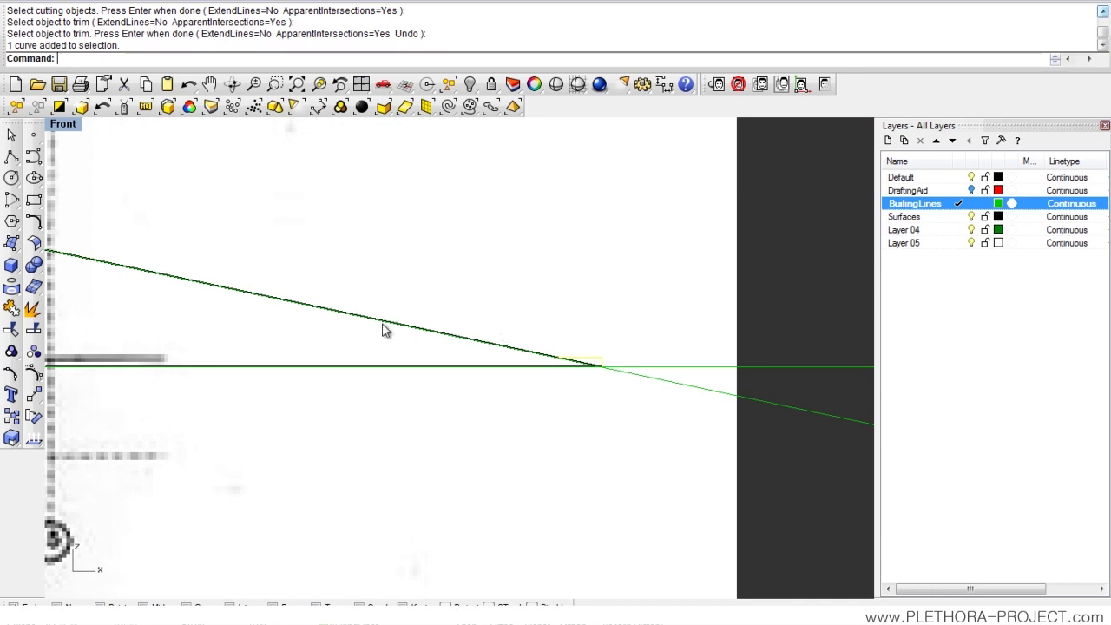
text(c)
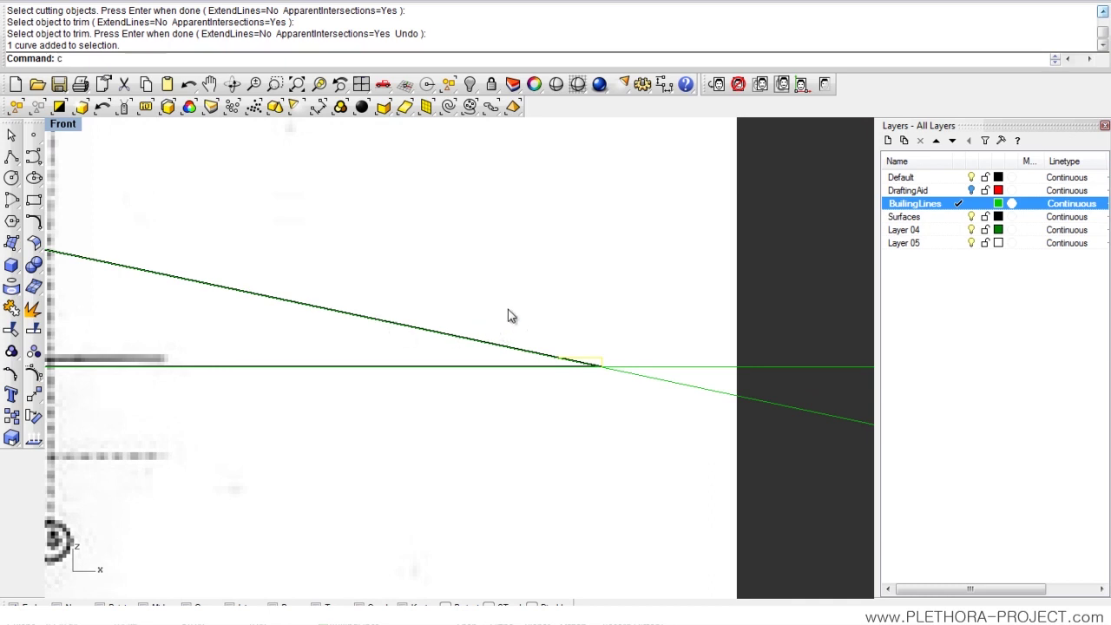
key(Return)
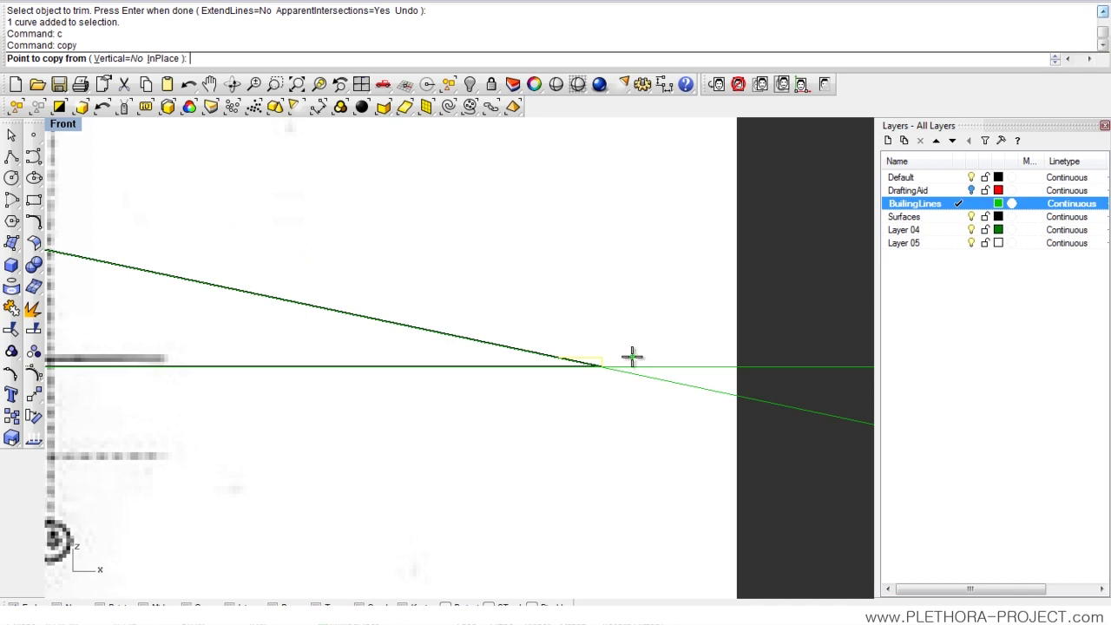
click(555, 360)
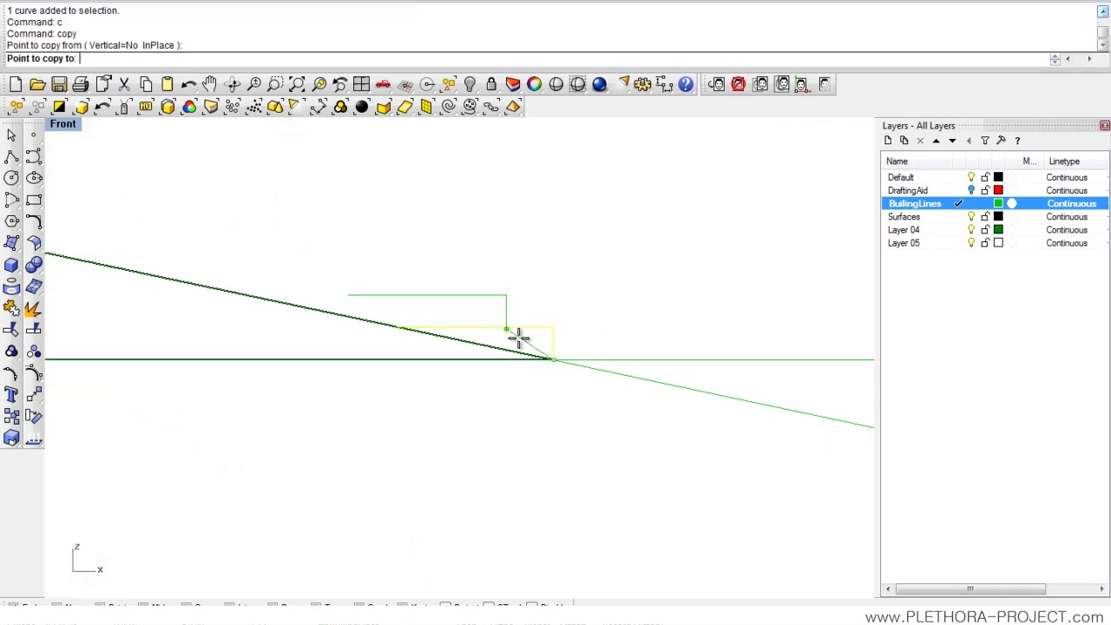
click(397, 326)
click(240, 293)
right_drag(215, 269, 476, 288)
click(349, 281)
key(Return)
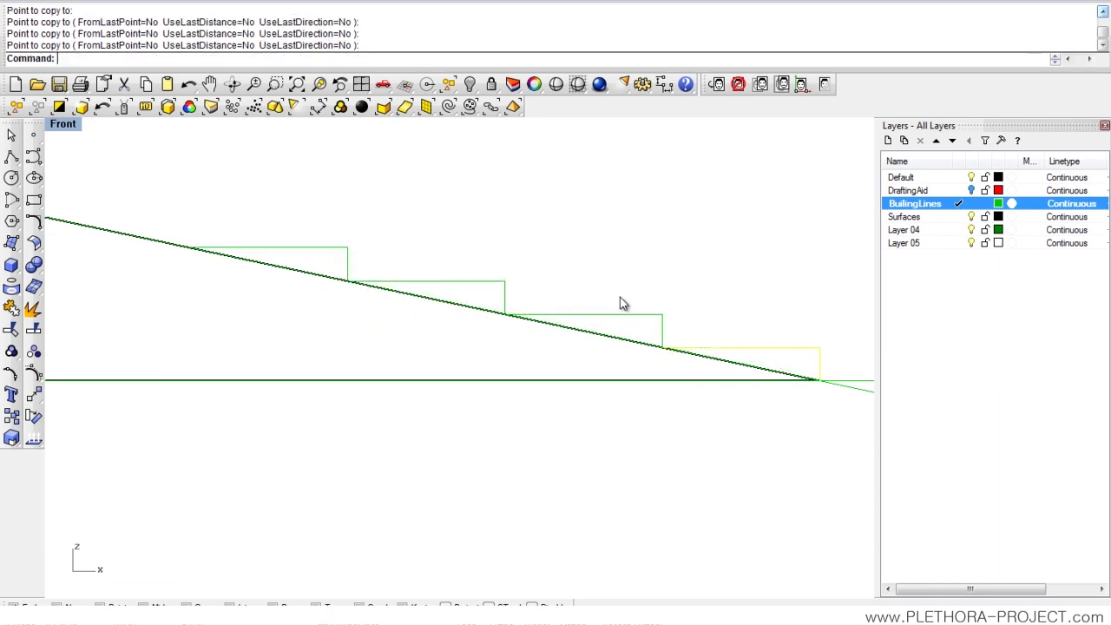
Copy the group of four steps five times end to end up the sloping line, continuing the stair to its upper bend.
shift+click(648, 314)
shift+click(479, 282)
shift+click(349, 258)
scroll(369, 287, down, 4)
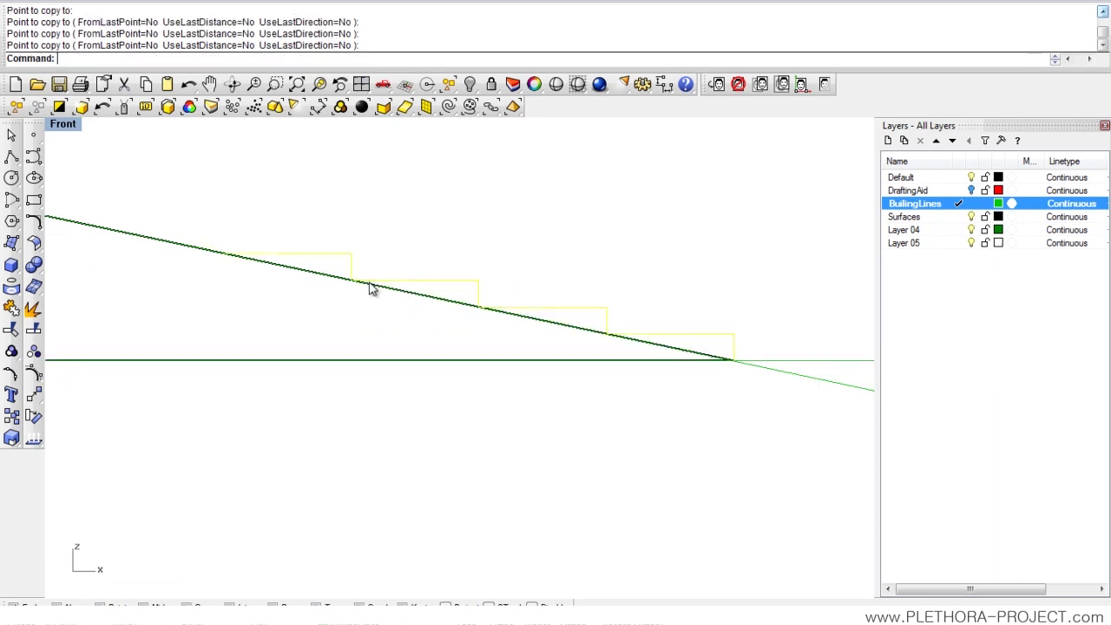
text(c)
key(Return)
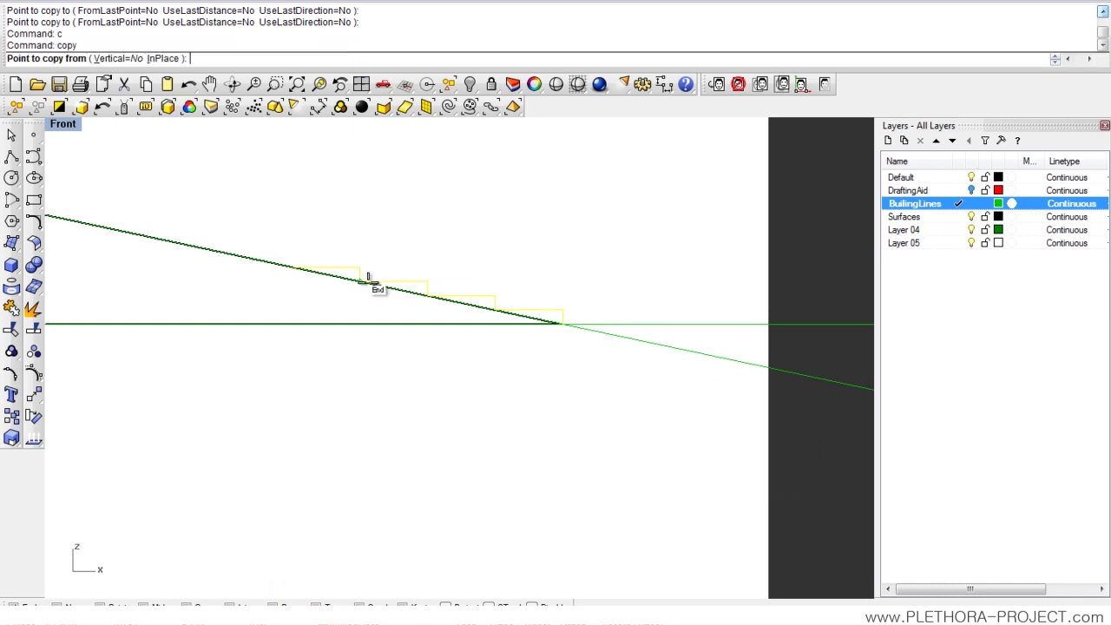
click(563, 324)
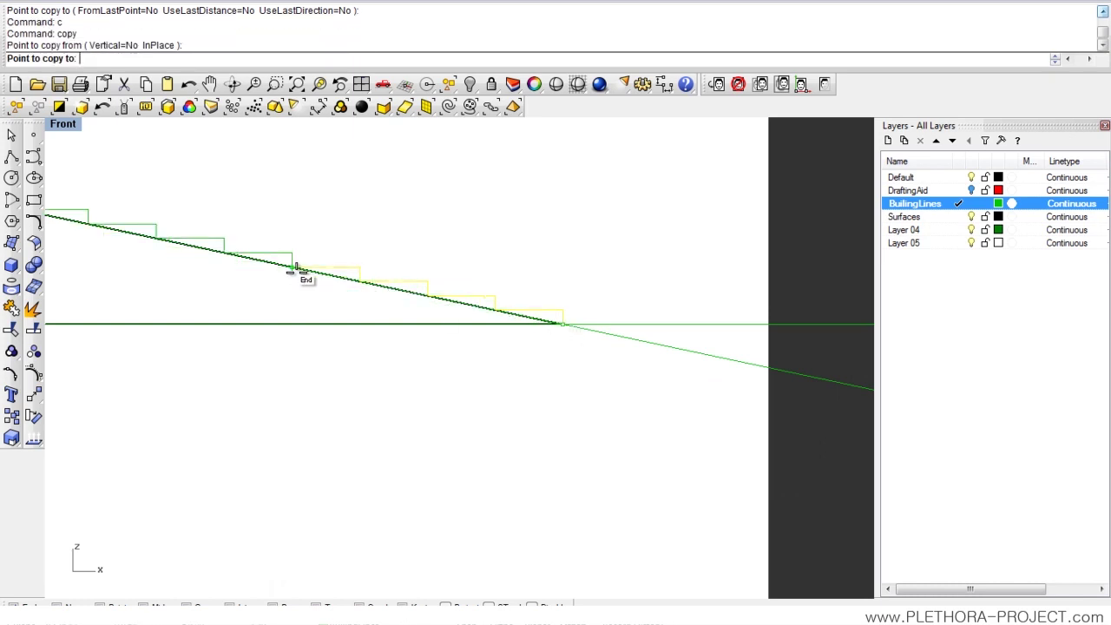
click(294, 268)
right_drag(240, 275, 640, 328)
click(431, 266)
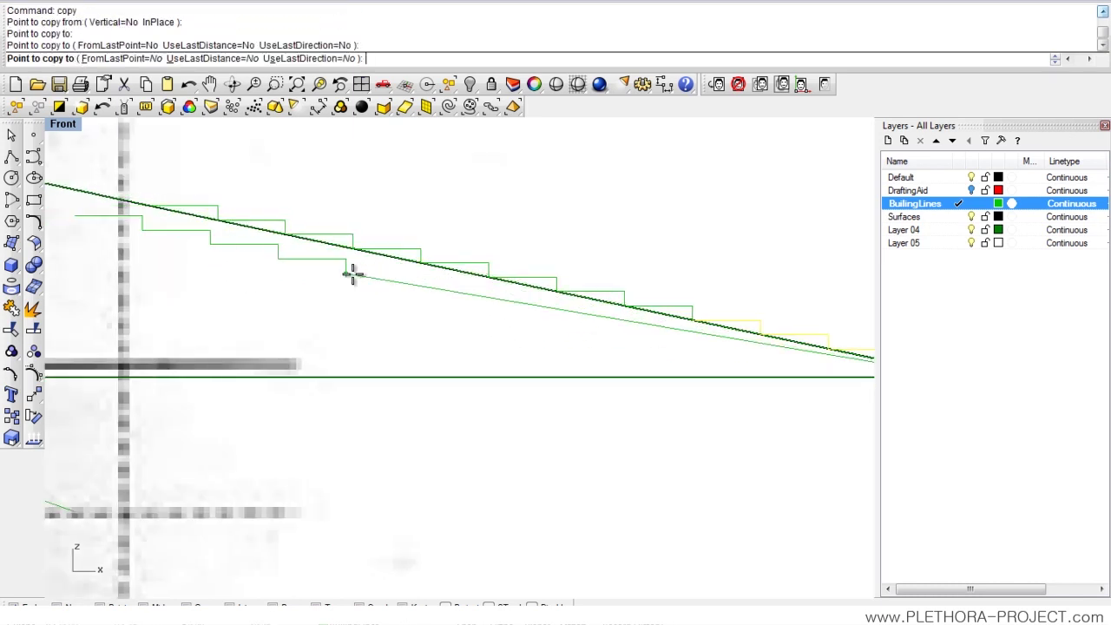
right_drag(176, 248, 495, 298)
click(476, 255)
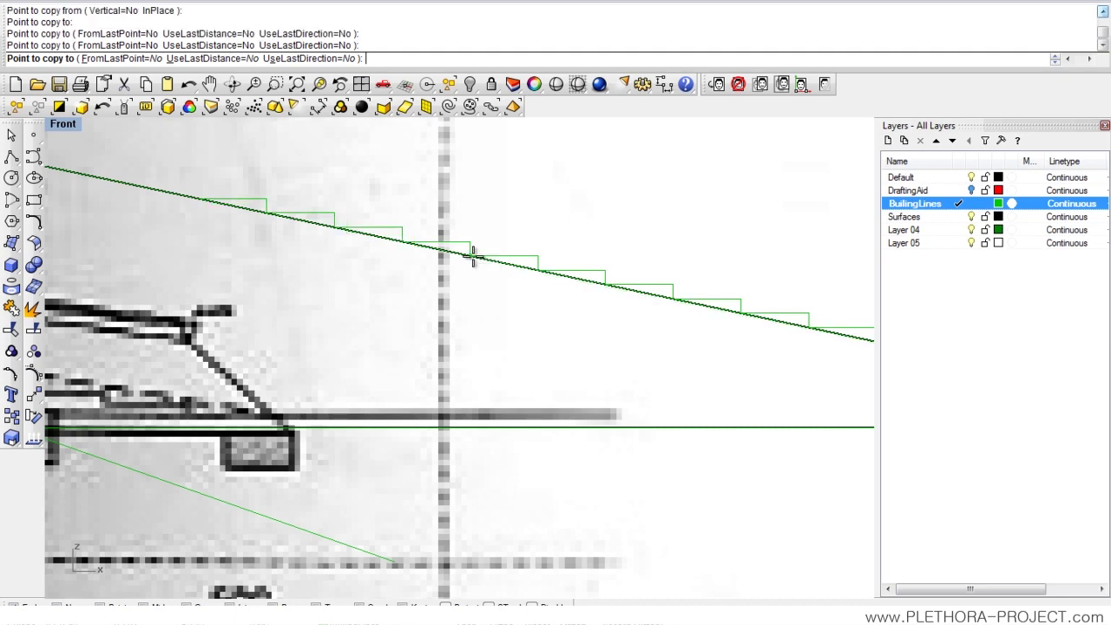
right_drag(476, 256, 657, 280)
click(501, 229)
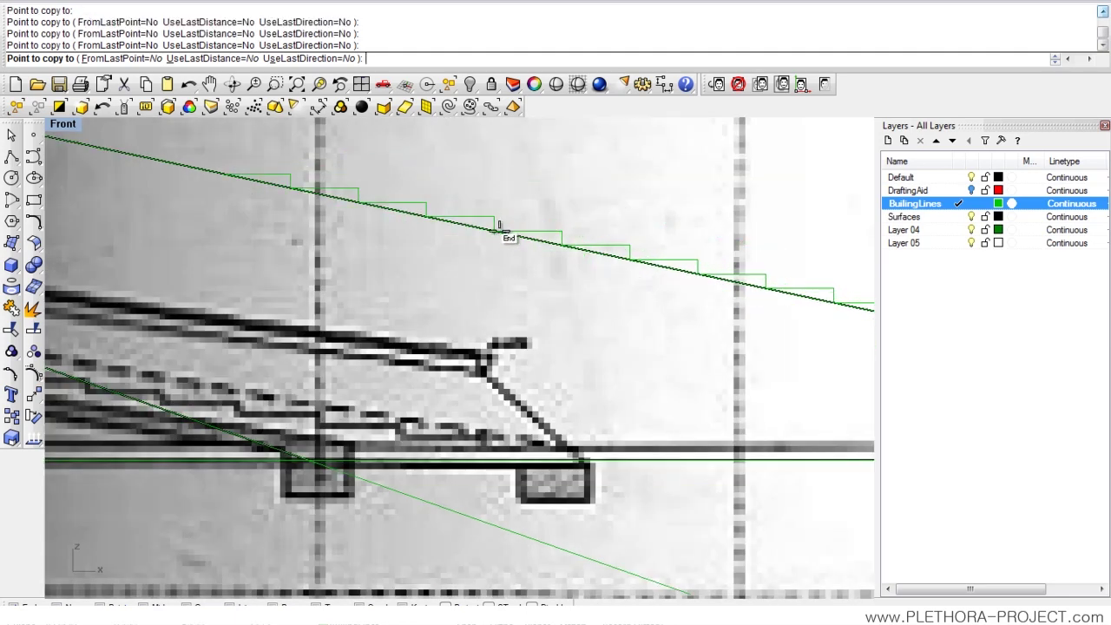
scroll(403, 208, down, 5)
scroll(386, 205, up, 1)
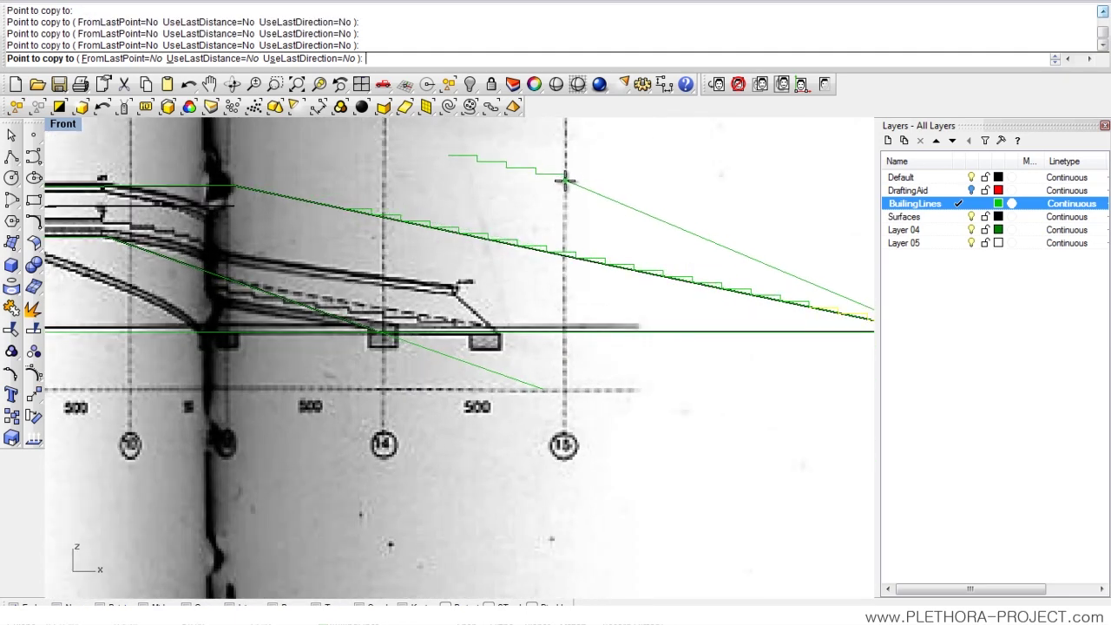
scroll(334, 193, up, 5)
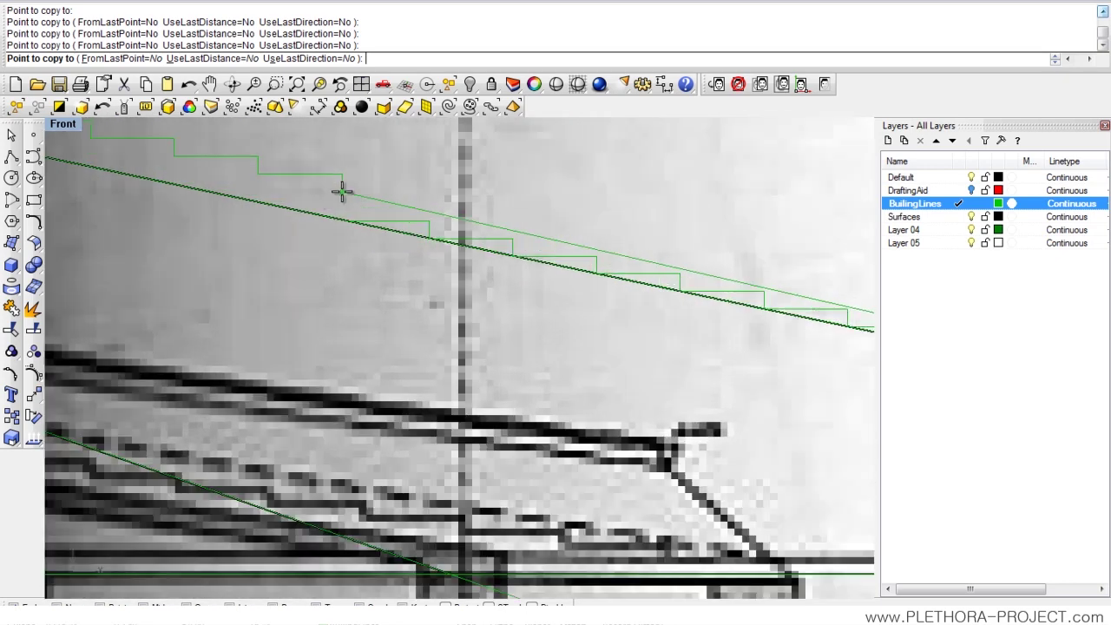
click(347, 216)
key(Return)
scroll(349, 204, down, 2)
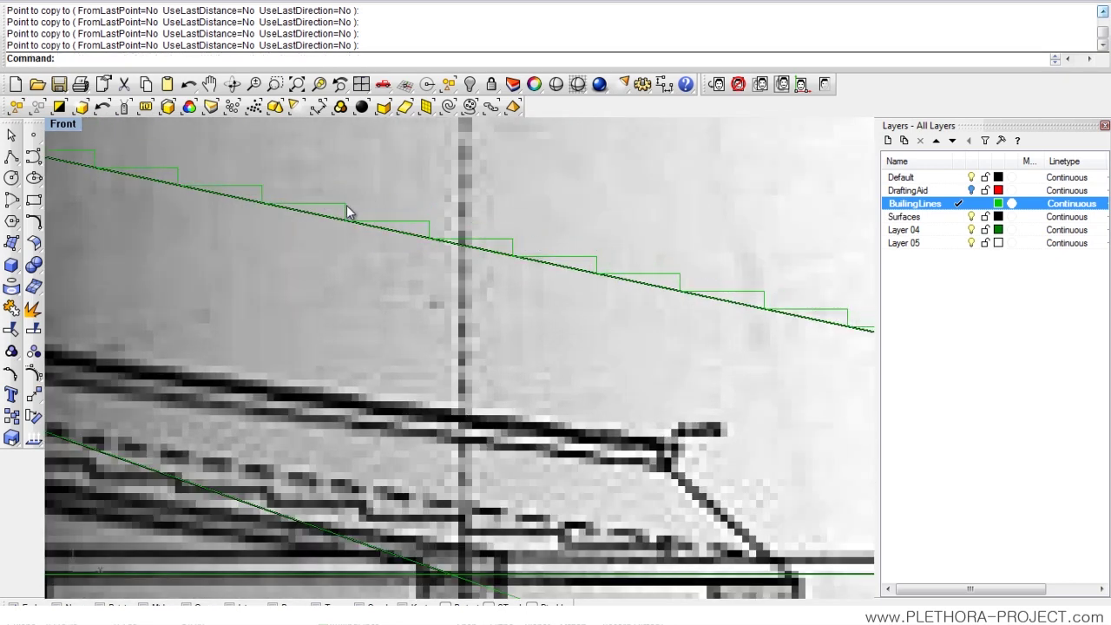
Join all the step segments along the sloping line into one stair profile curve.
scroll(346, 205, down, 2)
drag(267, 167, 711, 302)
right_drag(751, 312, 520, 264)
scroll(504, 233, down, 10)
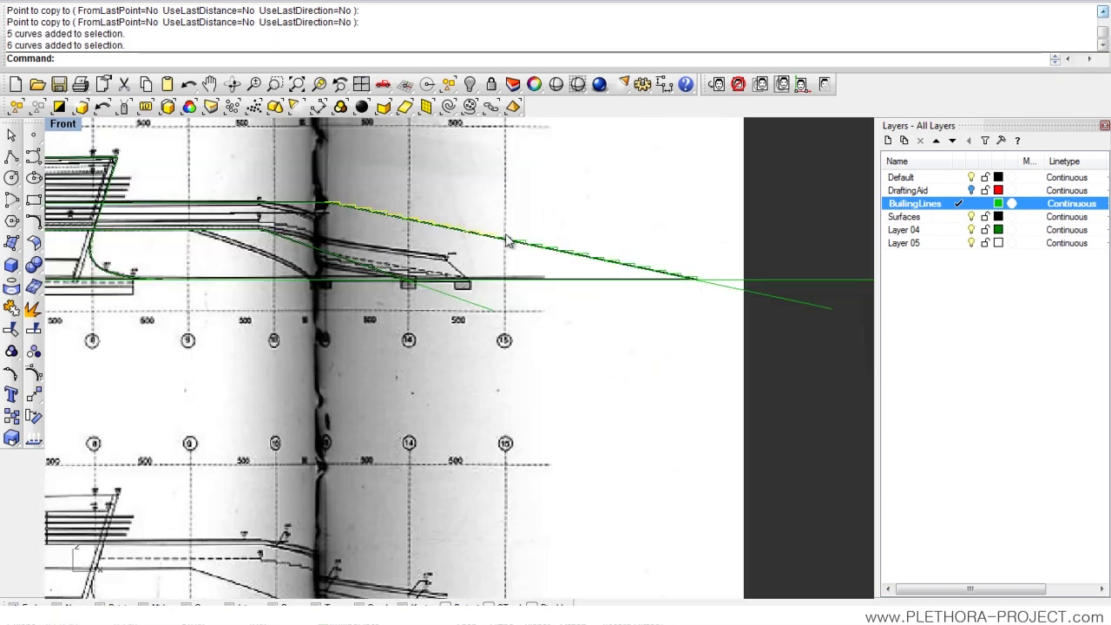
shift+drag(493, 206, 745, 310)
right_drag(593, 301, 591, 351)
scroll(549, 314, up, 2)
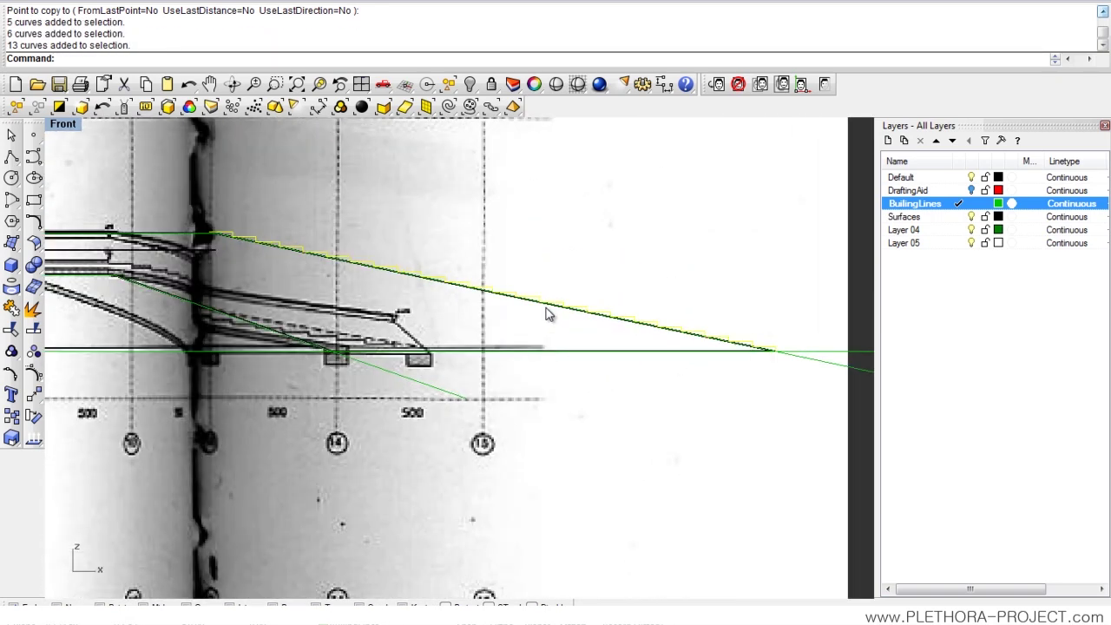
key(Return)
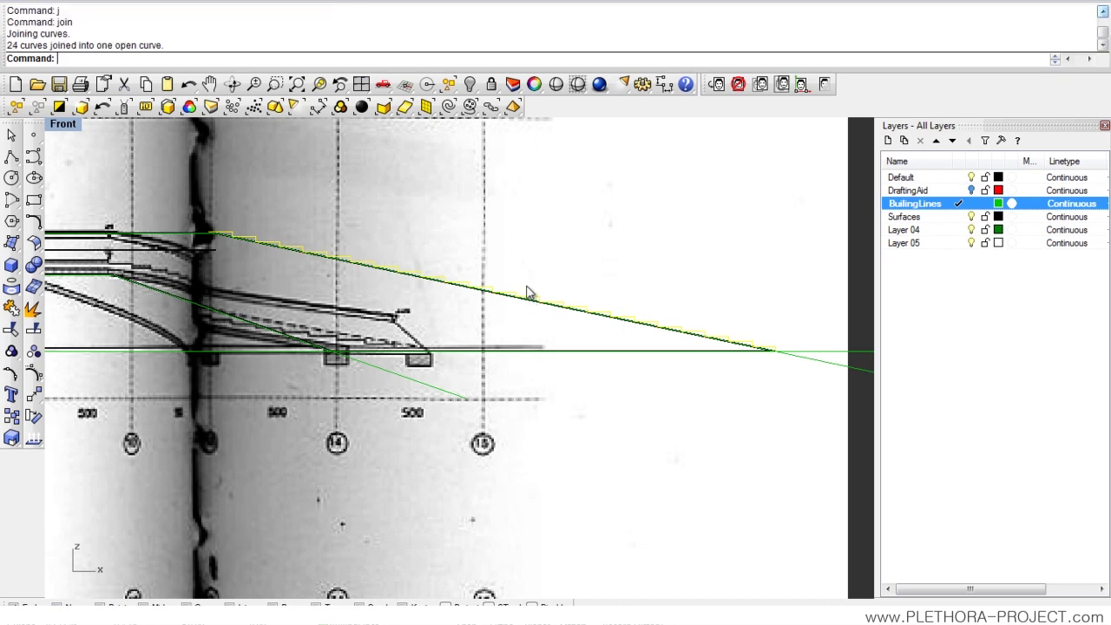
key(Escape)
Move the joined stair profile from its upper end at the bend down to the end of the horizontal black line.
click(421, 272)
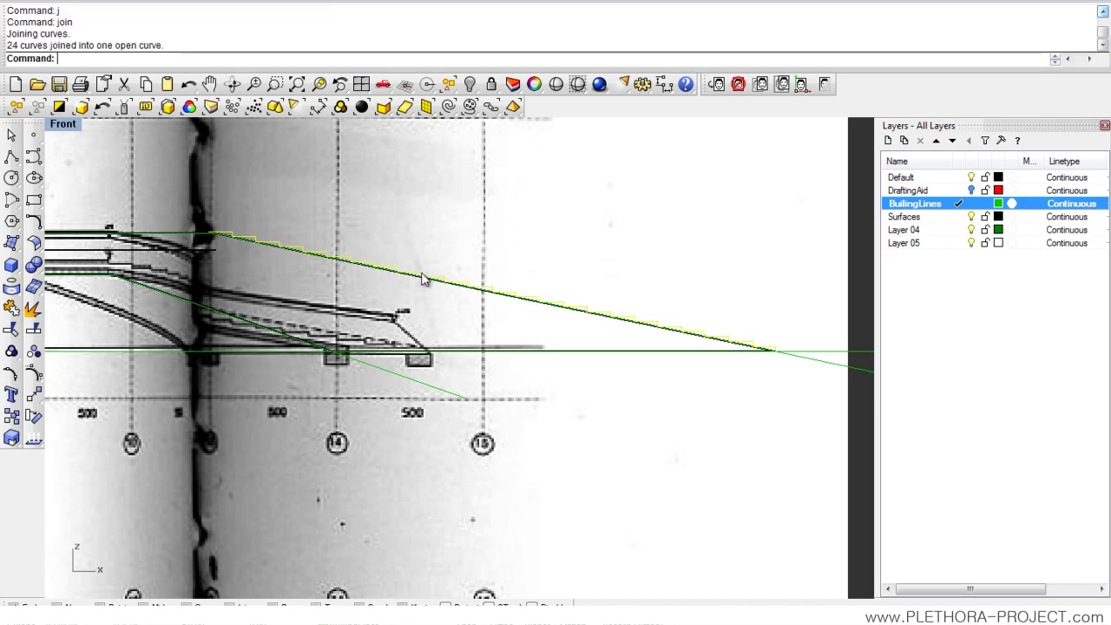
right_drag(426, 271, 494, 258)
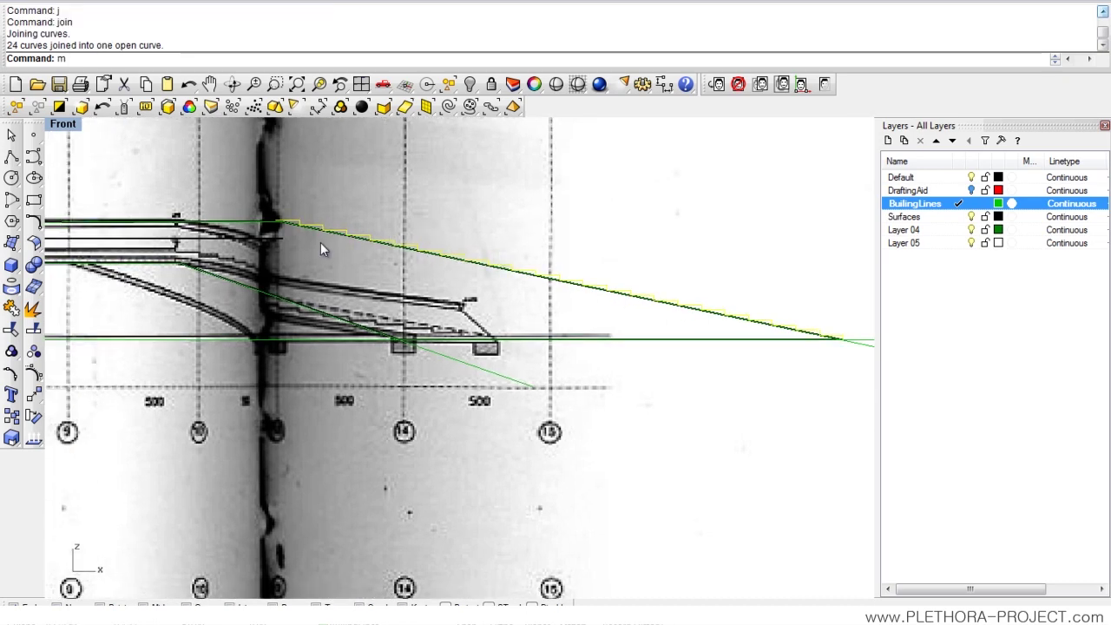
text(m)
key(Return)
scroll(281, 227, up, 3)
click(257, 209)
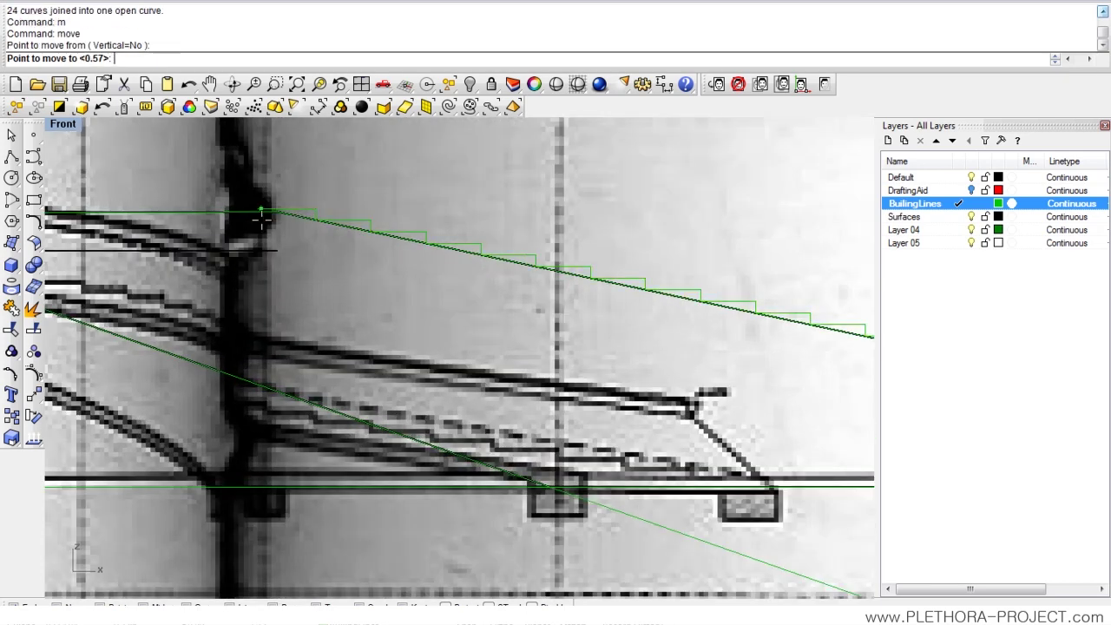
click(292, 249)
Explode the stair profile and delete the step segments that cross or lie below the horizontal ground line.
scroll(425, 276, down, 3)
scroll(491, 311, up, 3)
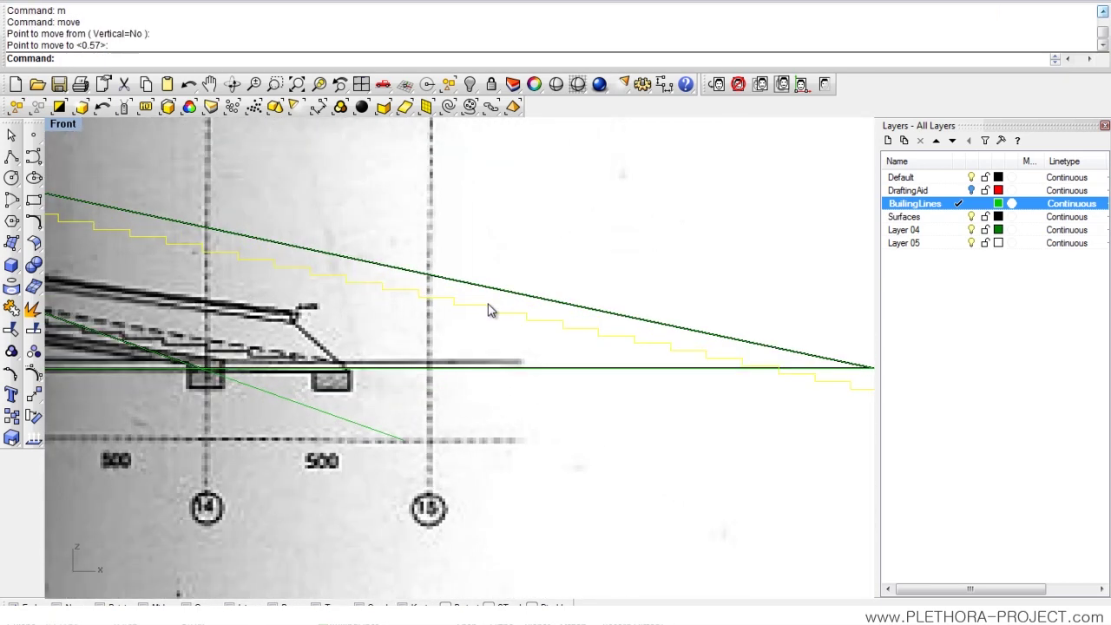
right_drag(595, 287, 433, 214)
scroll(495, 287, up, 5)
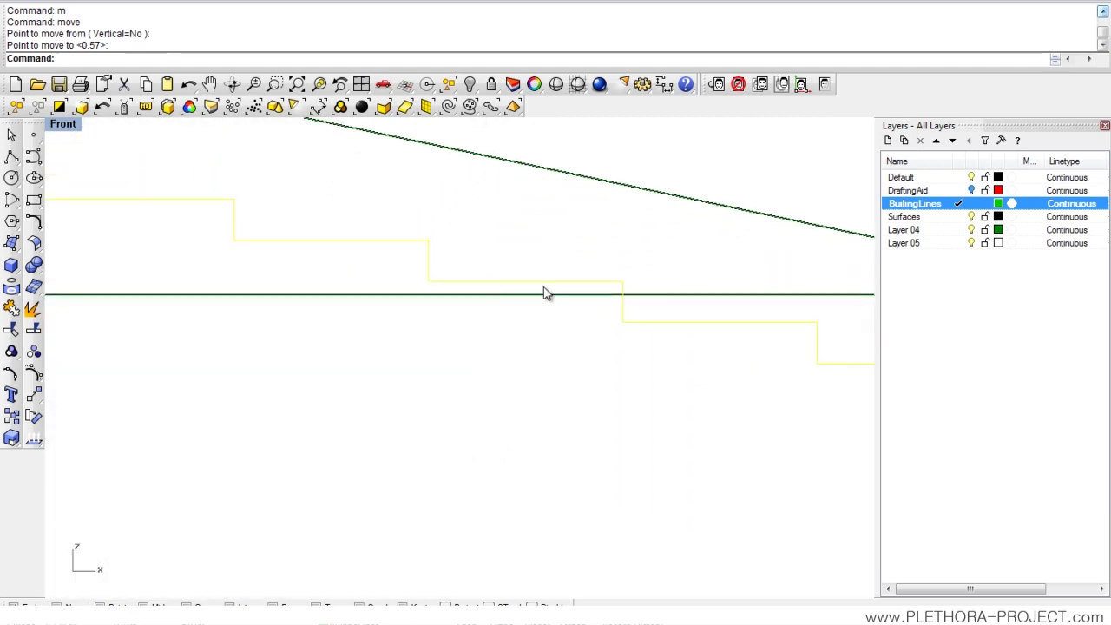
scroll(543, 293, down, 5)
scroll(501, 311, down, 1)
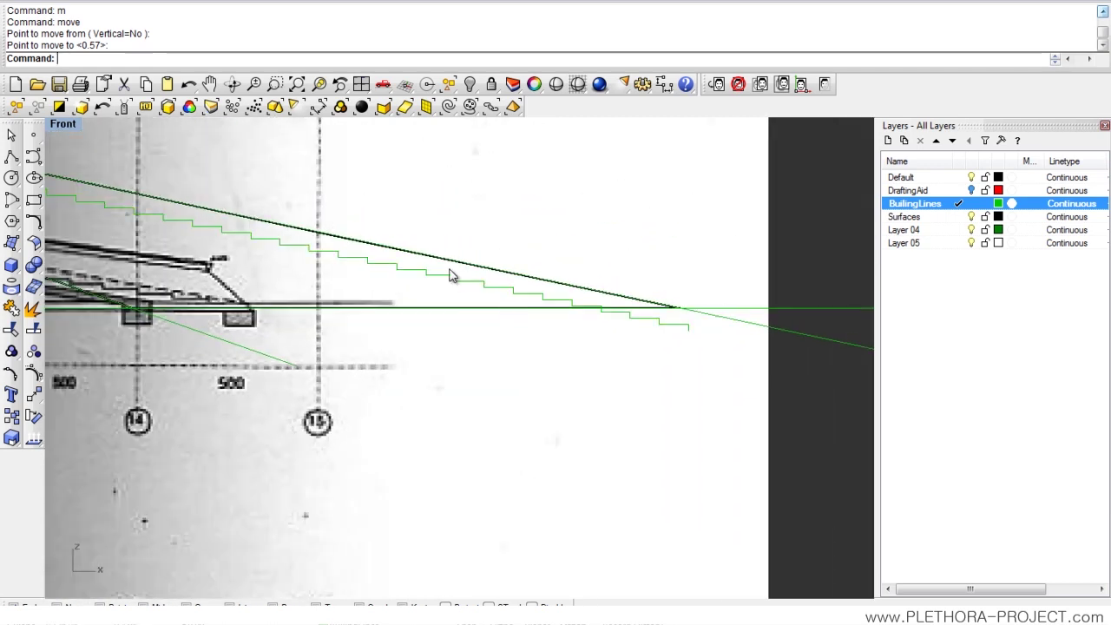
click(33, 330)
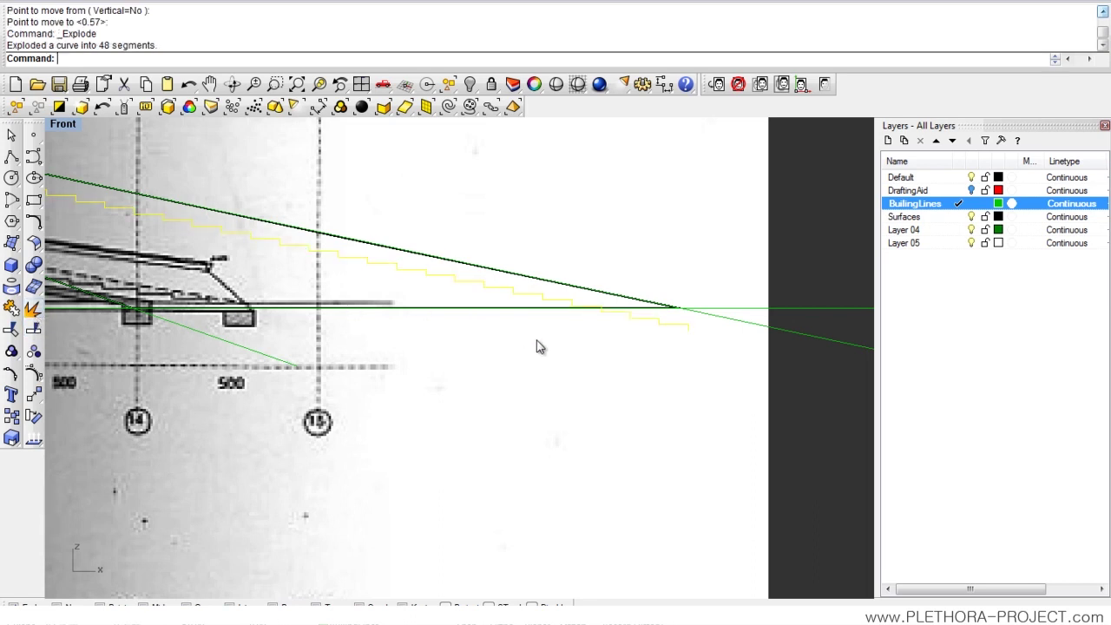
right_drag(536, 341, 519, 356)
drag(525, 260, 643, 352)
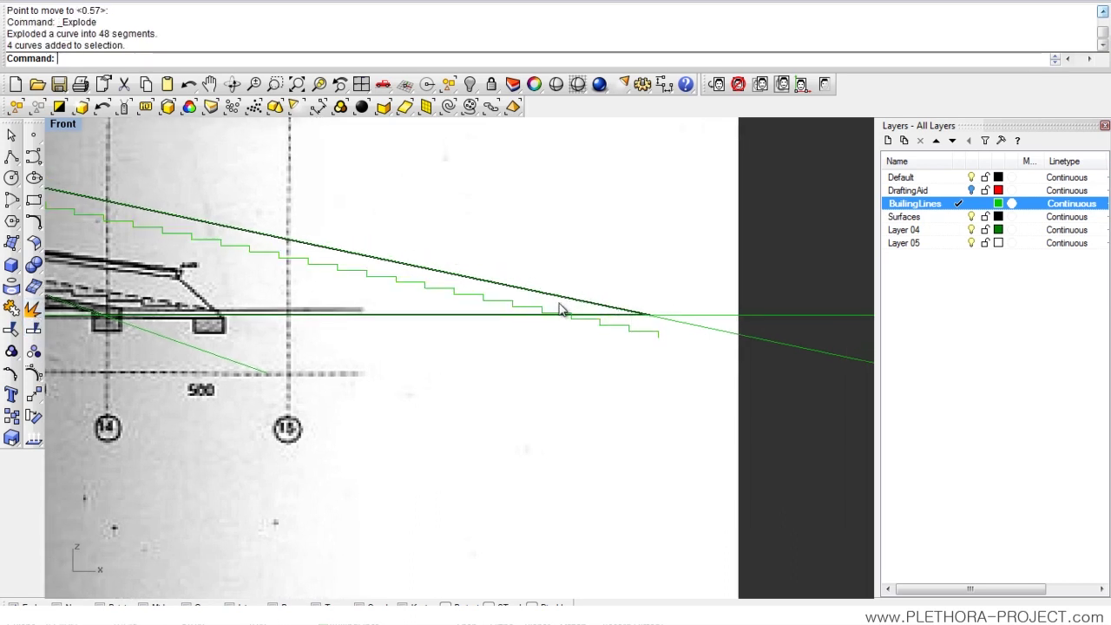
drag(558, 305, 676, 354)
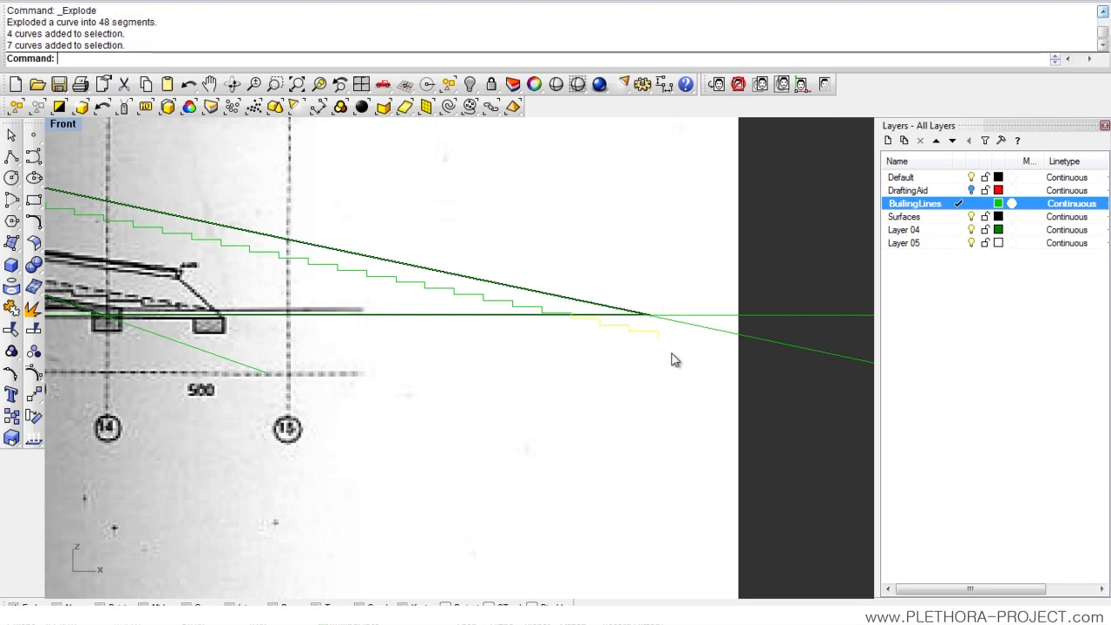
key(Delete)
scroll(516, 347, up, 5)
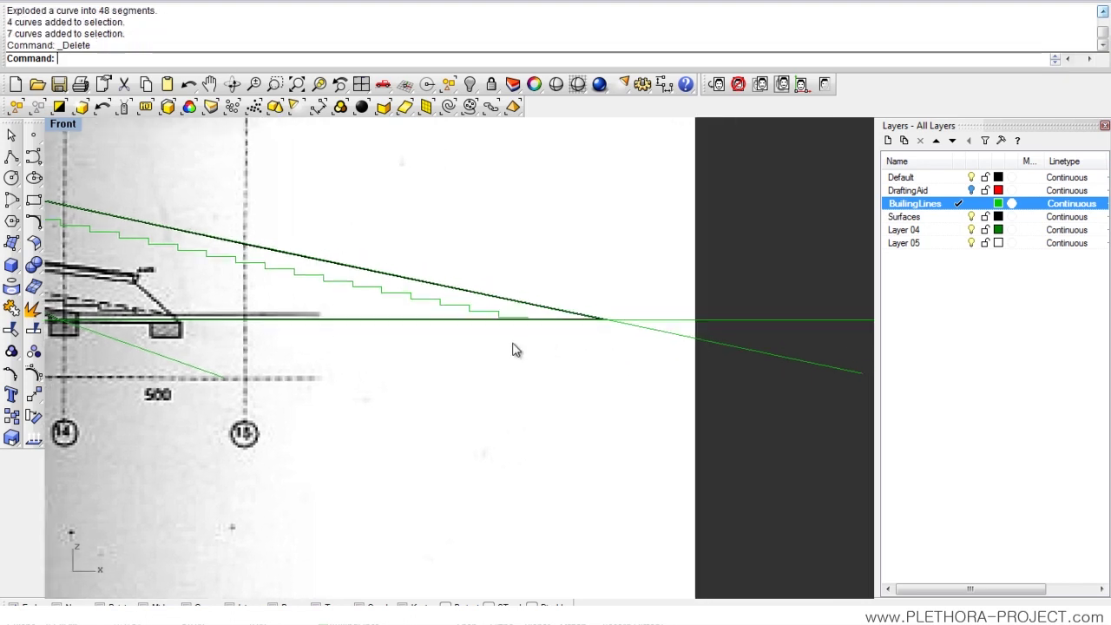
key(Delete)
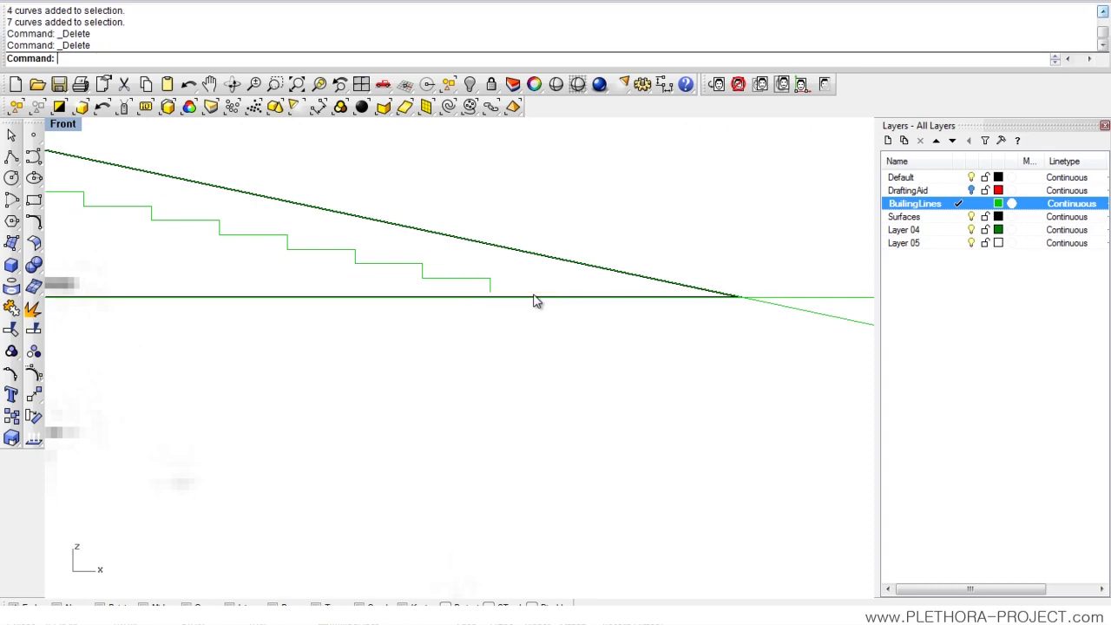
Join the remaining step segments back into a single stair profile curve.
scroll(533, 303, down, 5)
scroll(273, 205, up, 4)
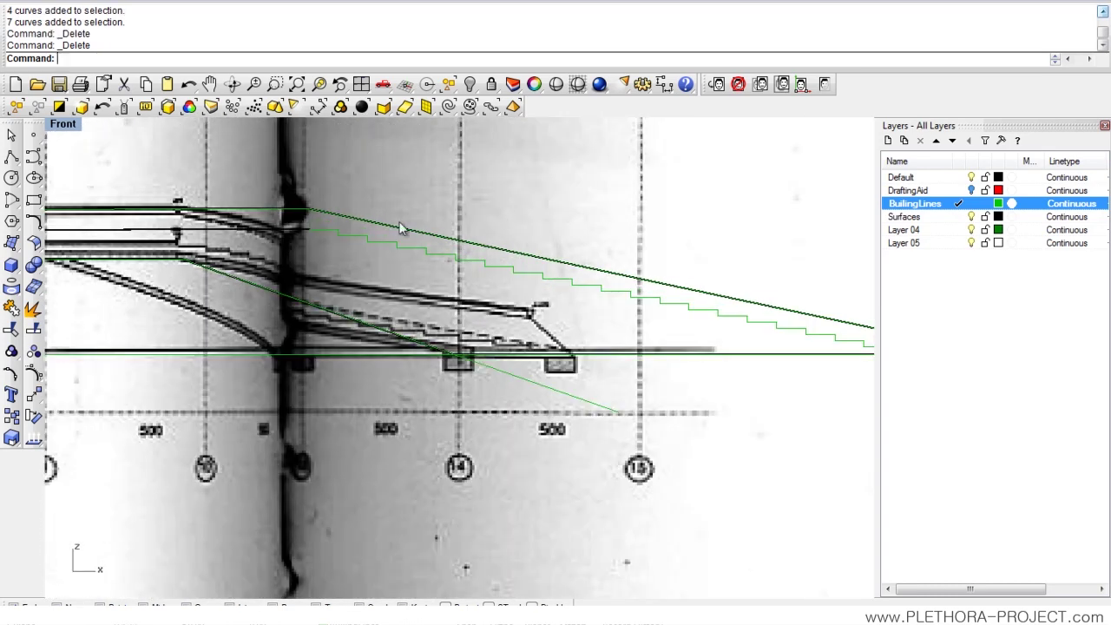
drag(235, 174, 864, 353)
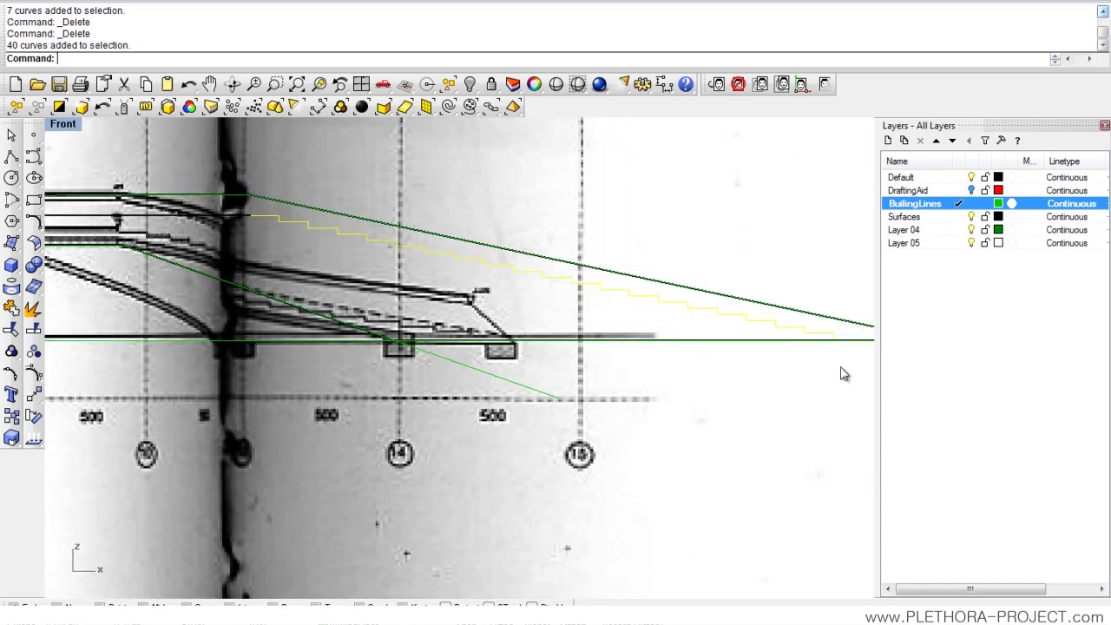
text(j)
key(Return)
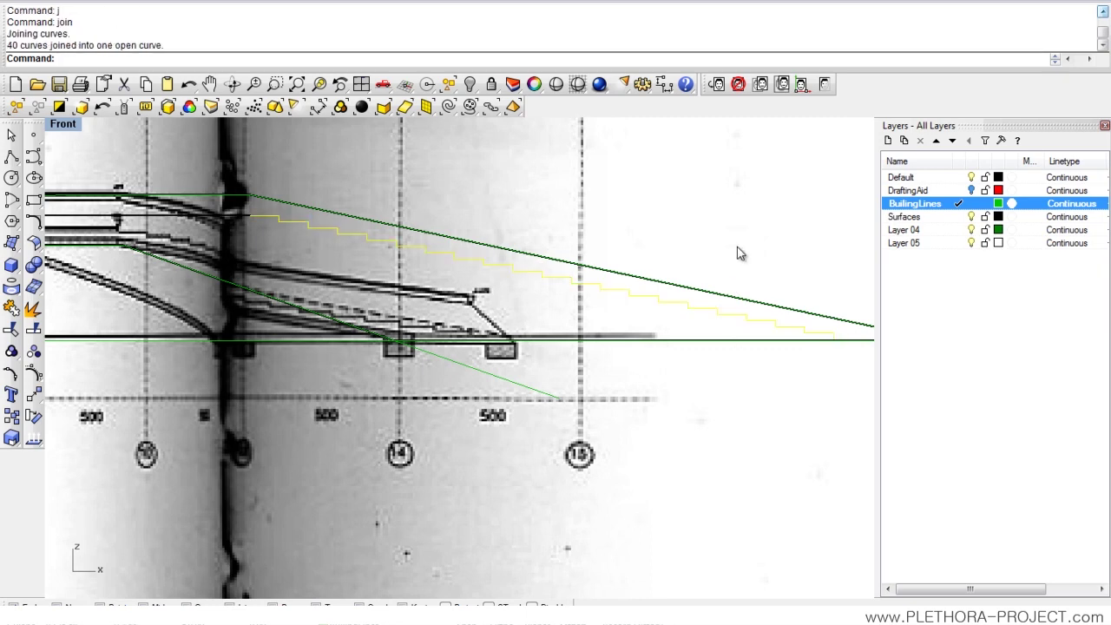
Clear the selection and hide the Front viewport's background bitmap.
click(738, 253)
click(661, 303)
click(501, 191)
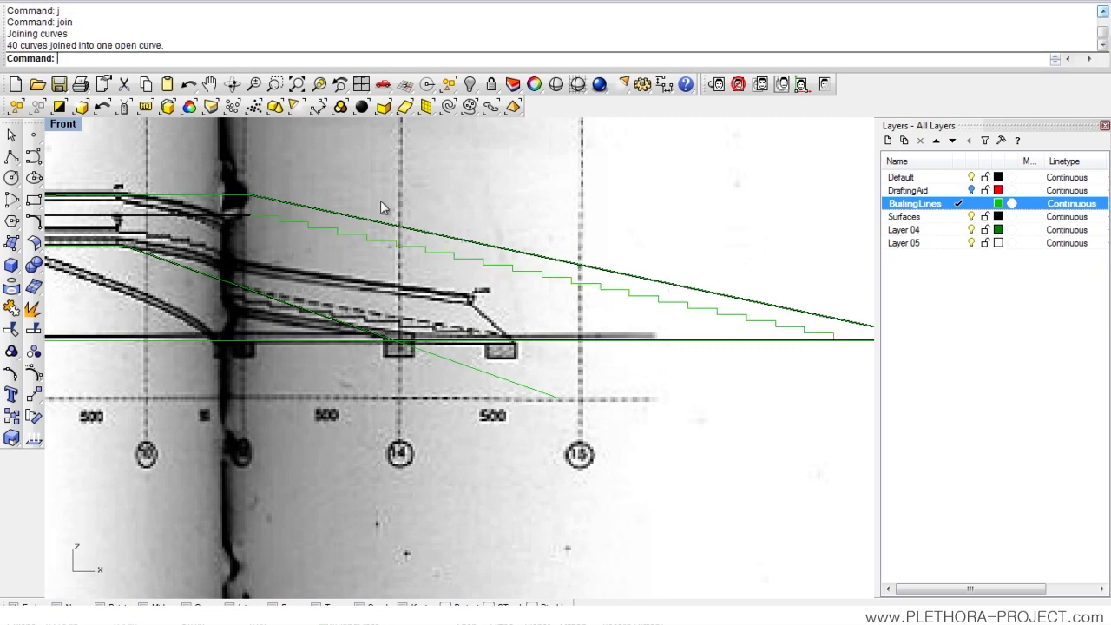
right_click(825, 84)
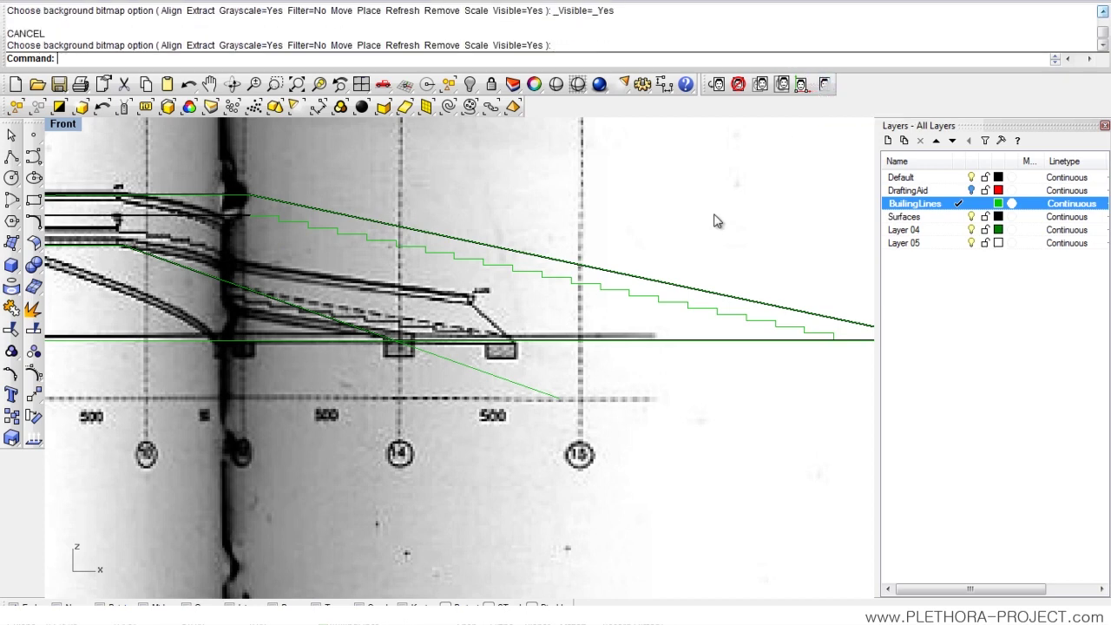
click(824, 84)
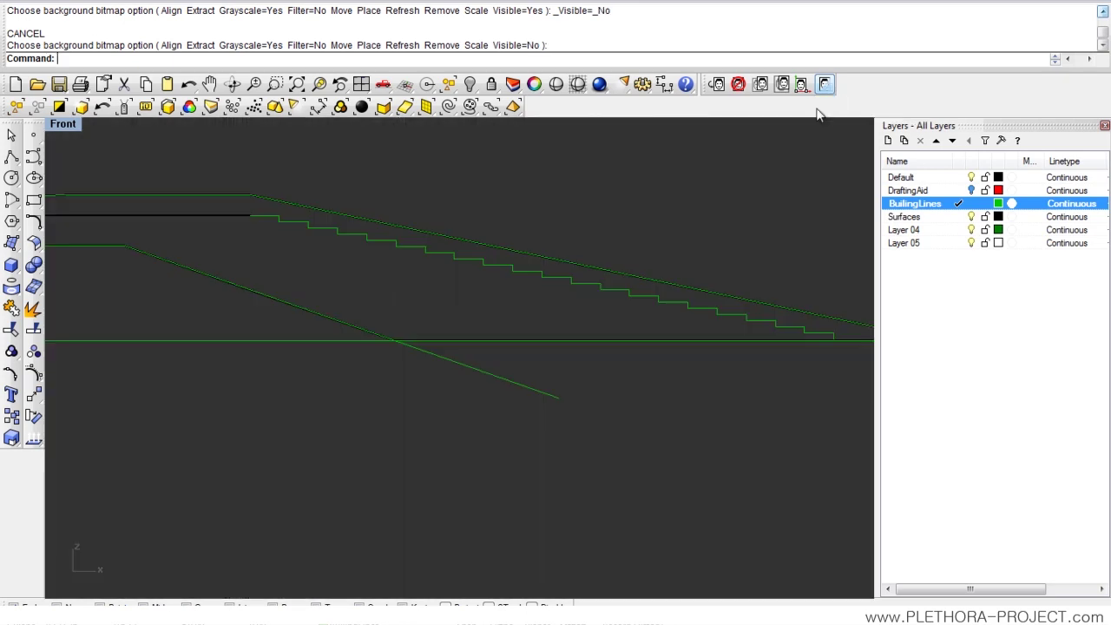
With SmartTrack on, draw a reference polyline from the lowest riser's base horizontally to beneath the stair's upper end, and vertically up to that end.
click(11, 157)
scroll(730, 332, up, 4)
click(729, 331)
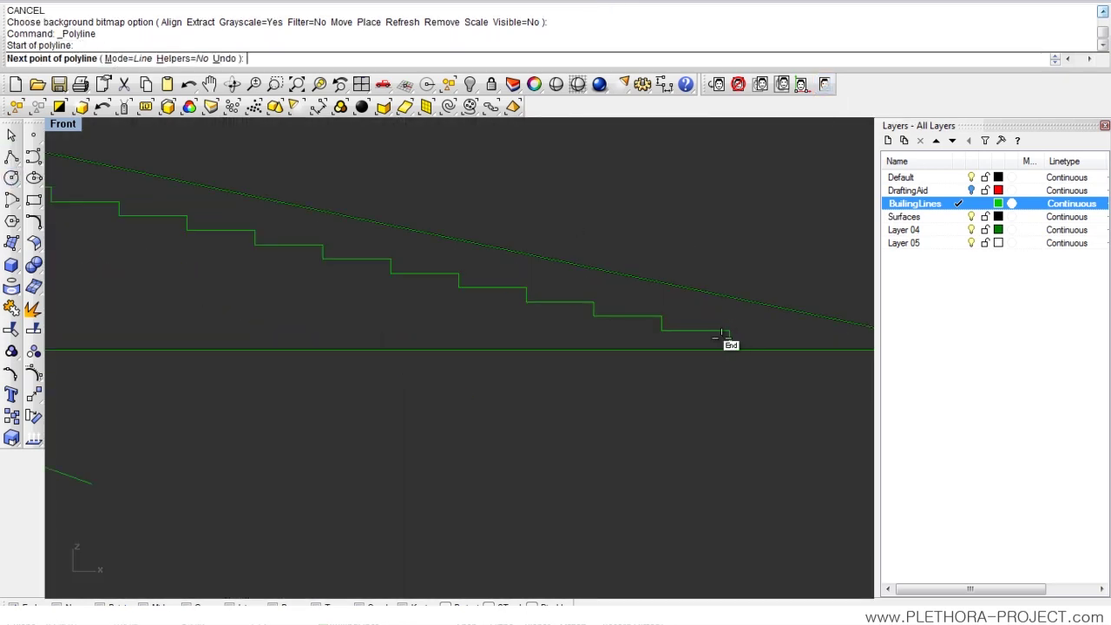
scroll(359, 286, down, 8)
right_drag(226, 263, 483, 280)
scroll(283, 277, up, 6)
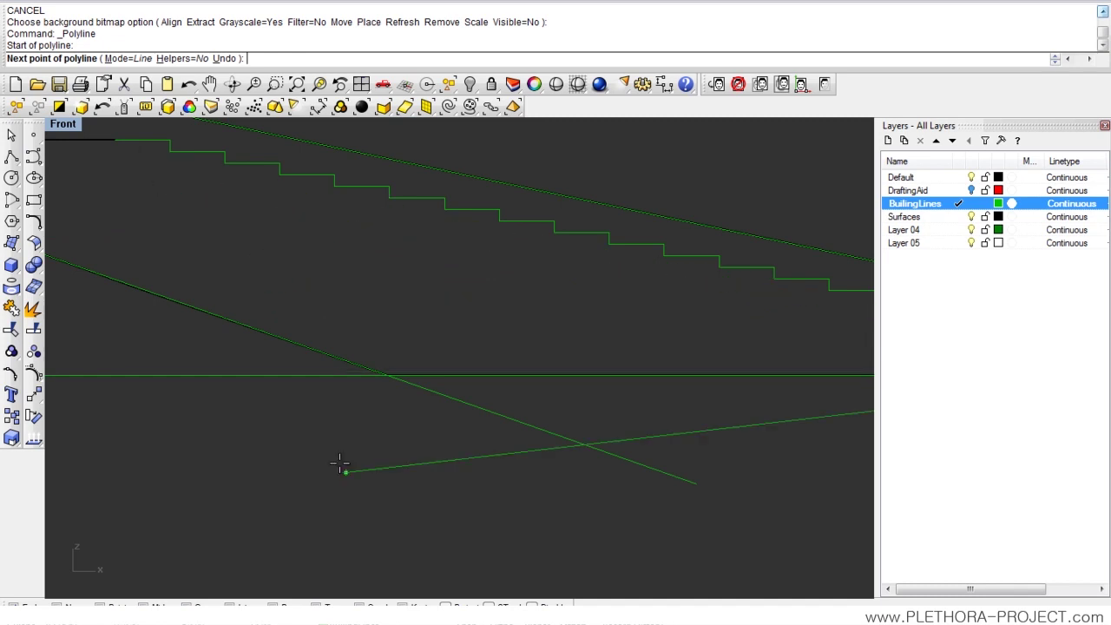
click(492, 605)
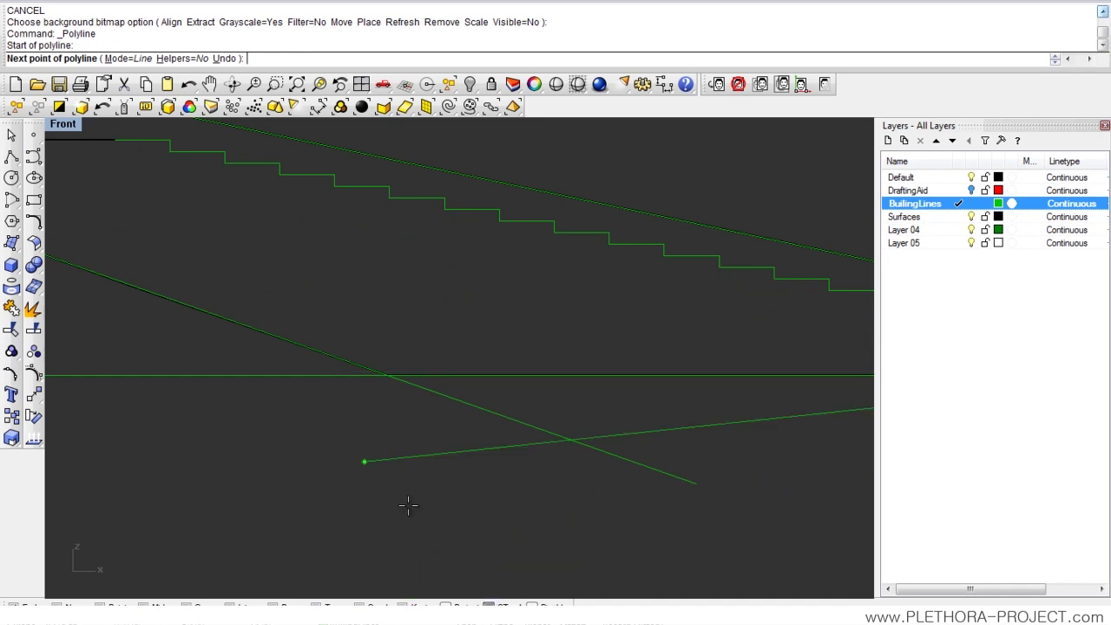
click(115, 373)
click(115, 139)
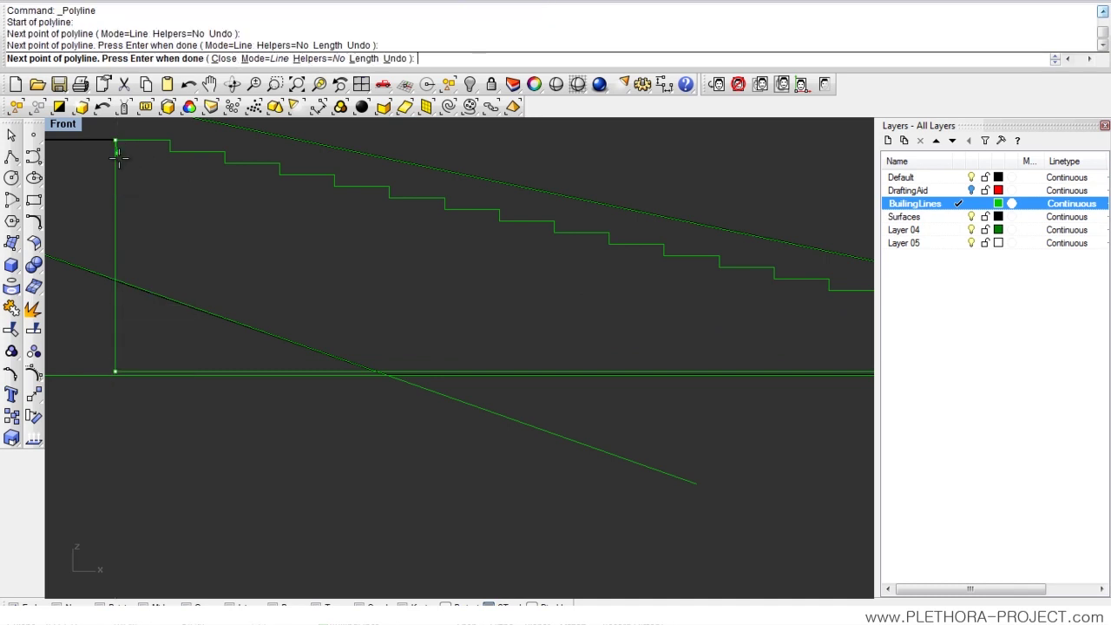
key(Return)
scroll(180, 272, down, 2)
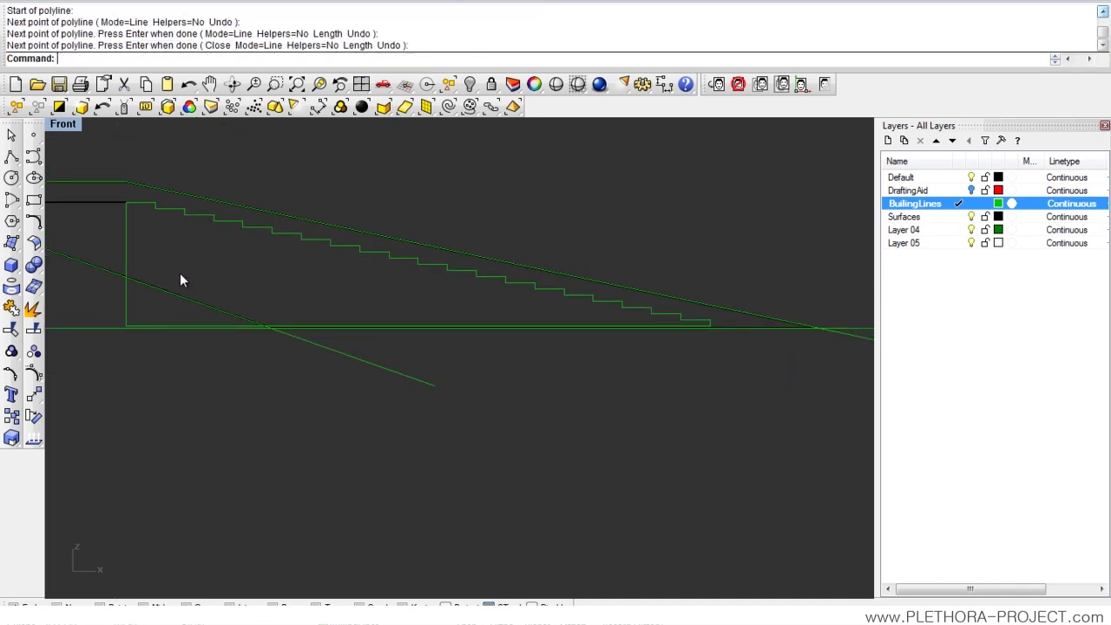
Scale the stair profile vertically with Scale1D from its upper end, stretching the reference polyline's bottom corner height to the ground line.
click(182, 214)
text(Scale1D)
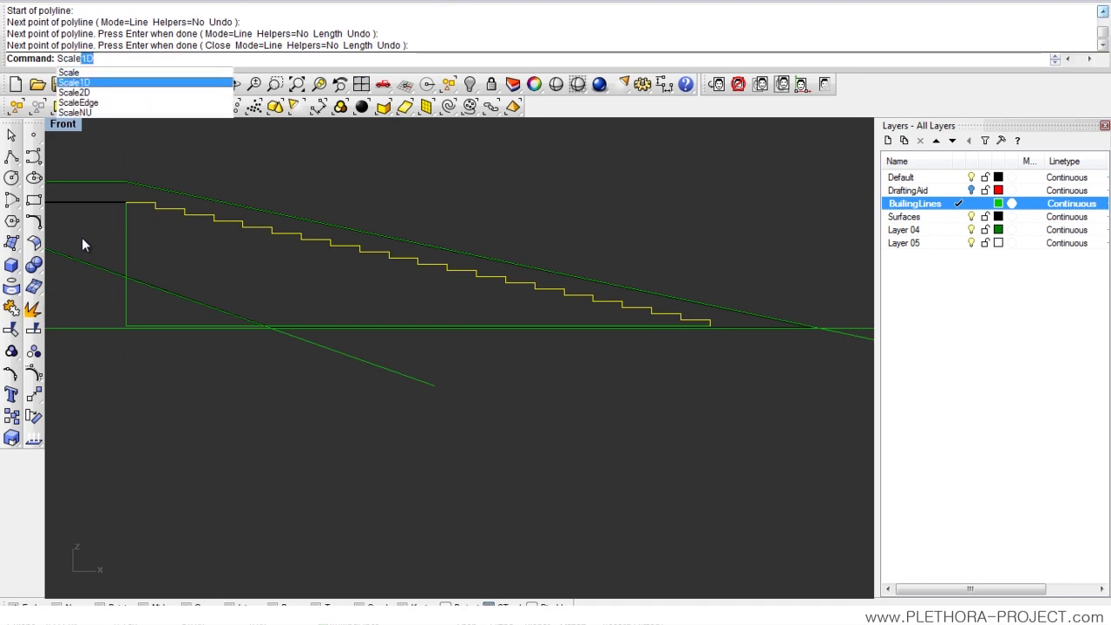
key(Return)
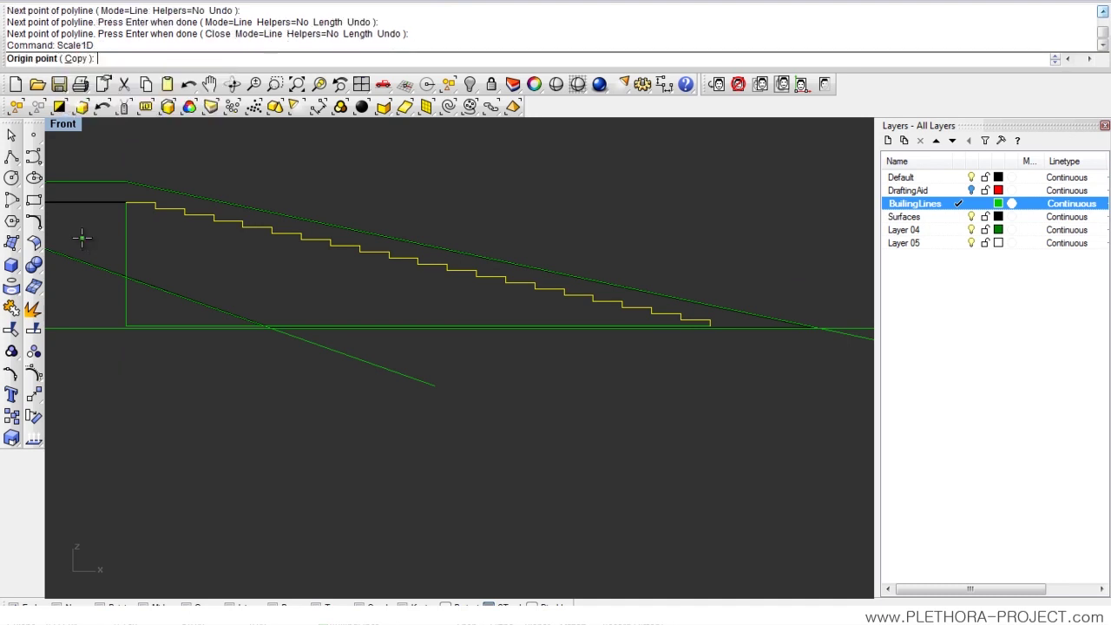
click(126, 202)
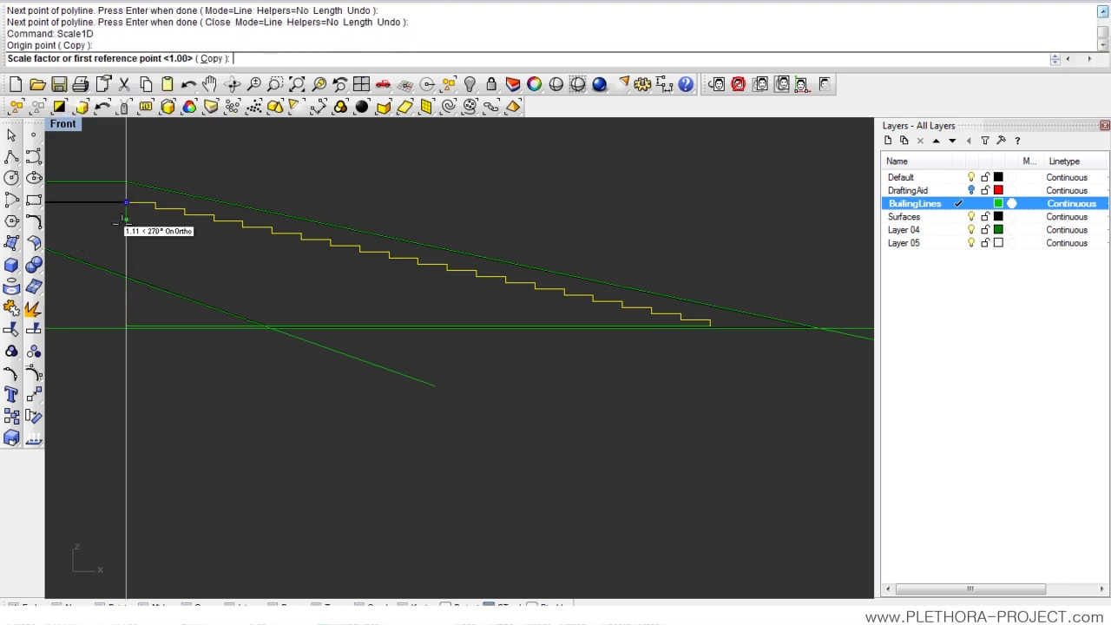
click(125, 326)
scroll(126, 327, up, 3)
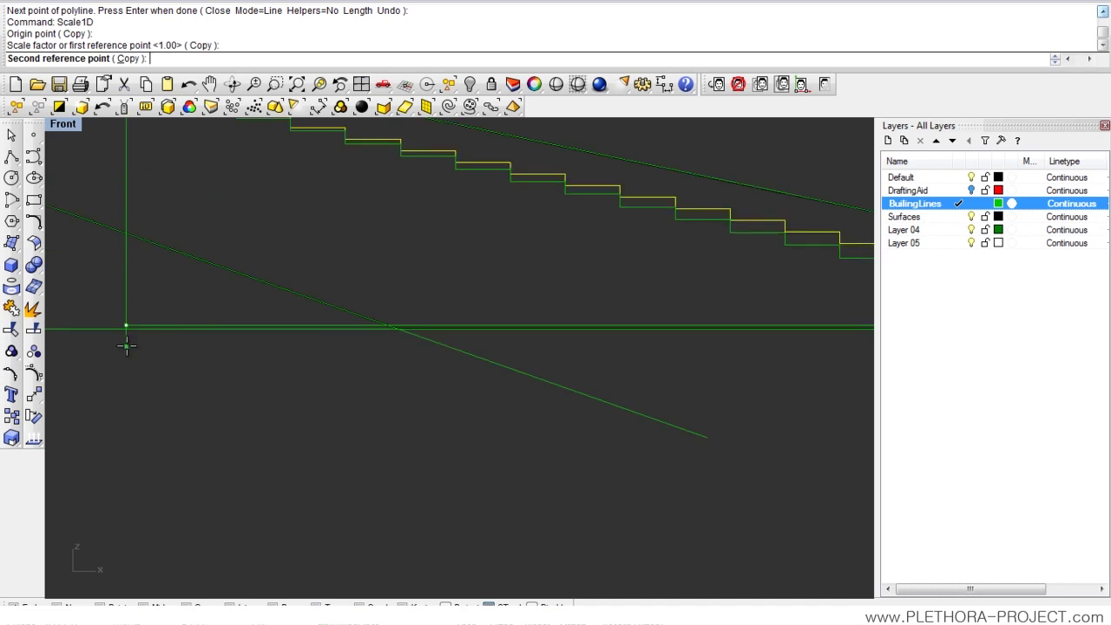
scroll(126, 327, up, 3)
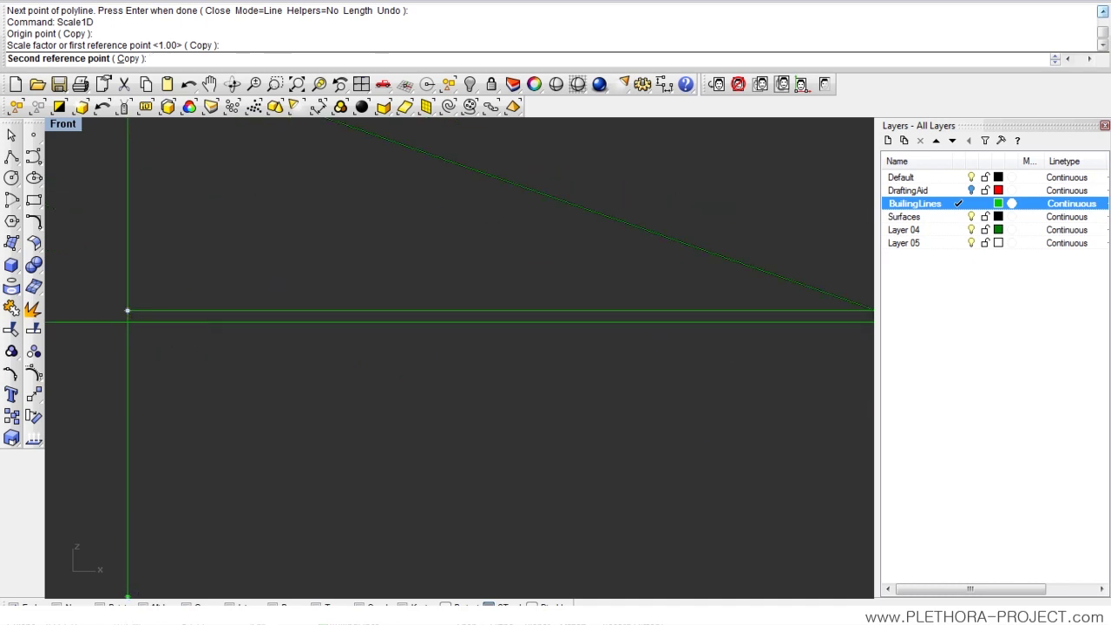
click(127, 312)
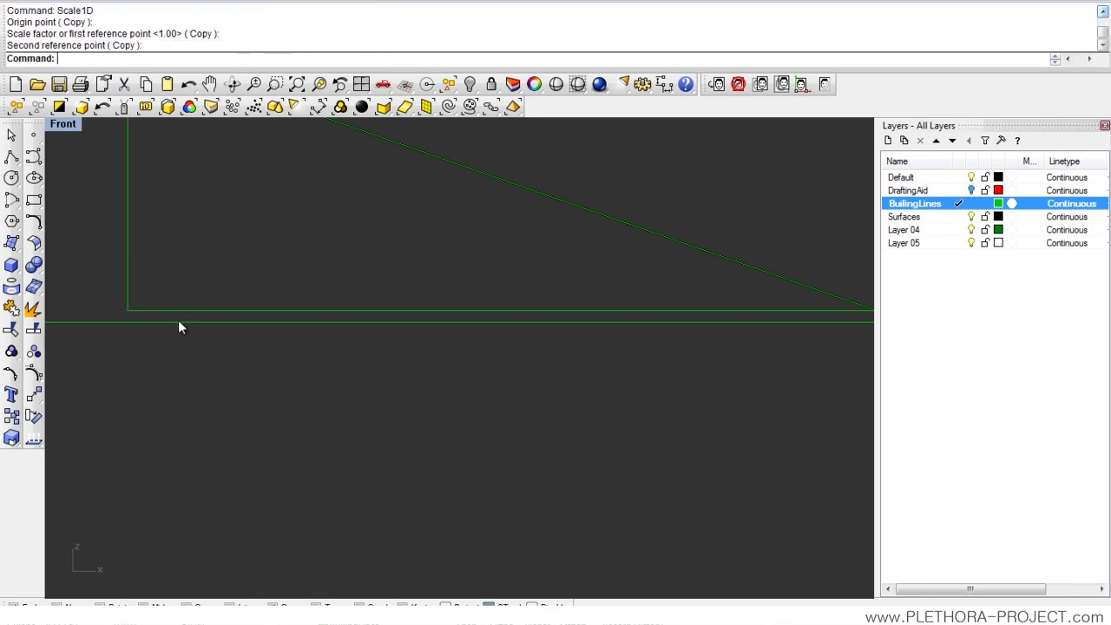
Delete the reference polyline beneath the stair profile.
scroll(411, 284, down, 3)
scroll(548, 261, down, 4)
right_drag(582, 263, 426, 279)
scroll(442, 258, down, 1)
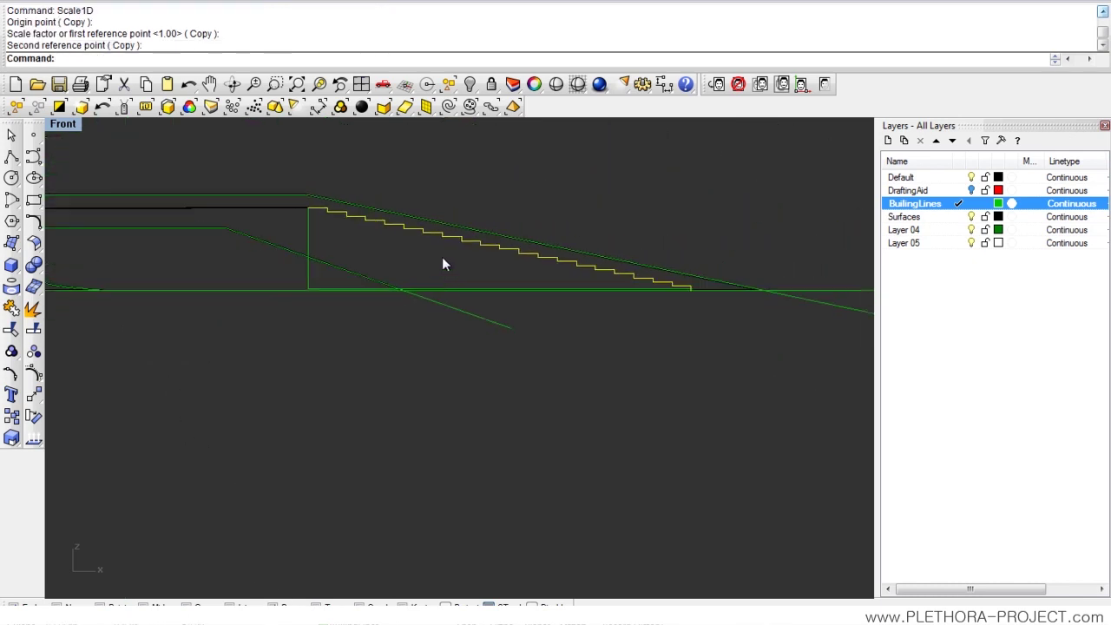
scroll(442, 257, up, 1)
right_drag(611, 248, 548, 242)
scroll(546, 274, up, 2)
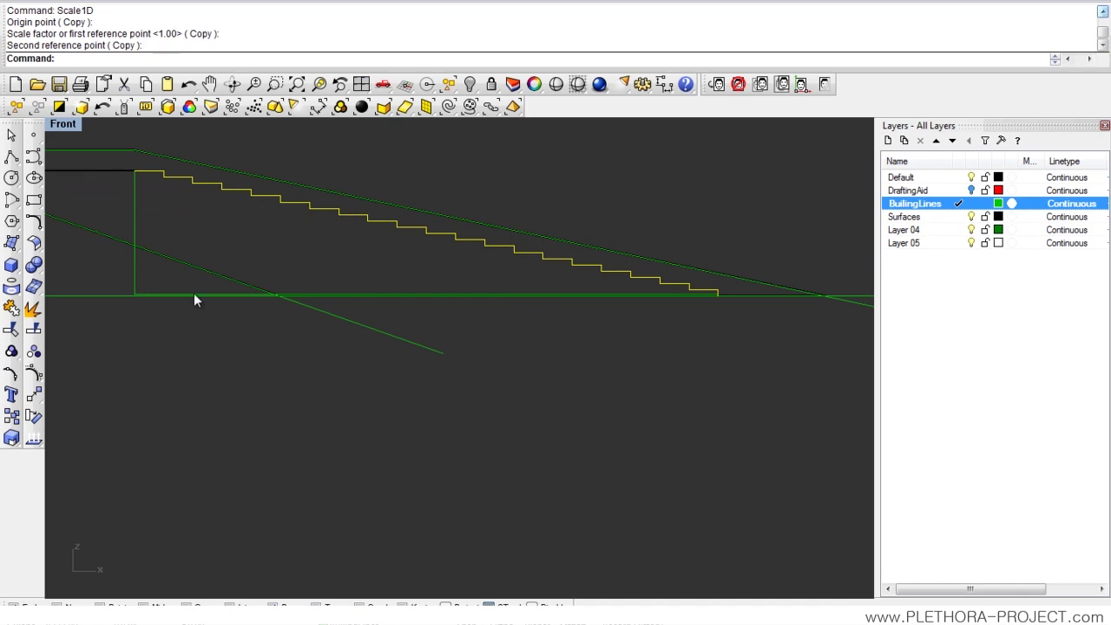
click(134, 285)
key(Delete)
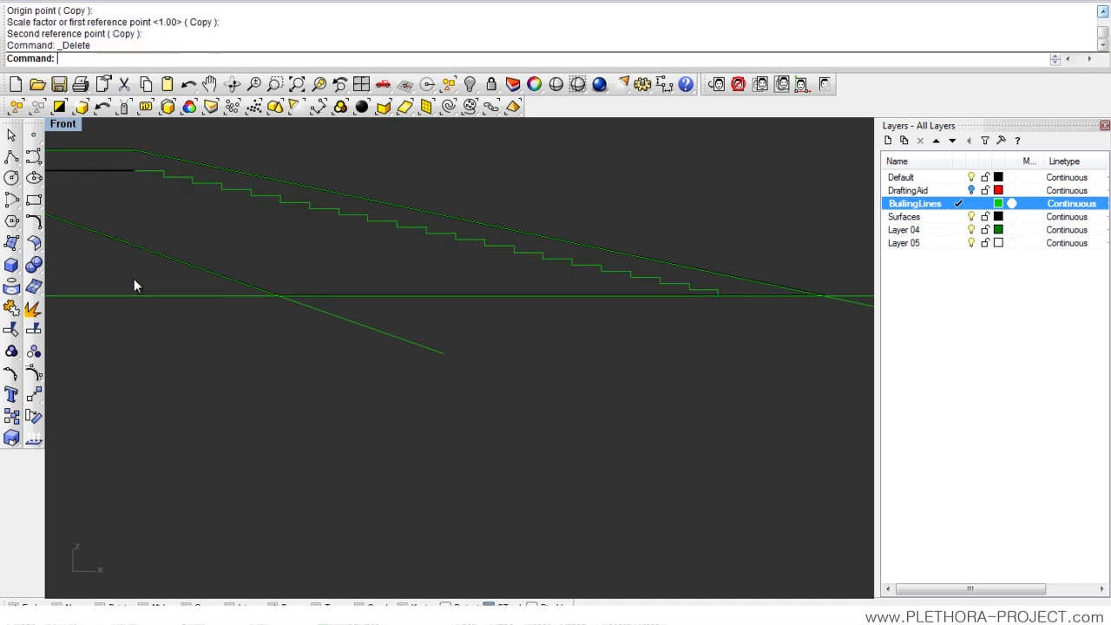
scroll(436, 273, down, 1)
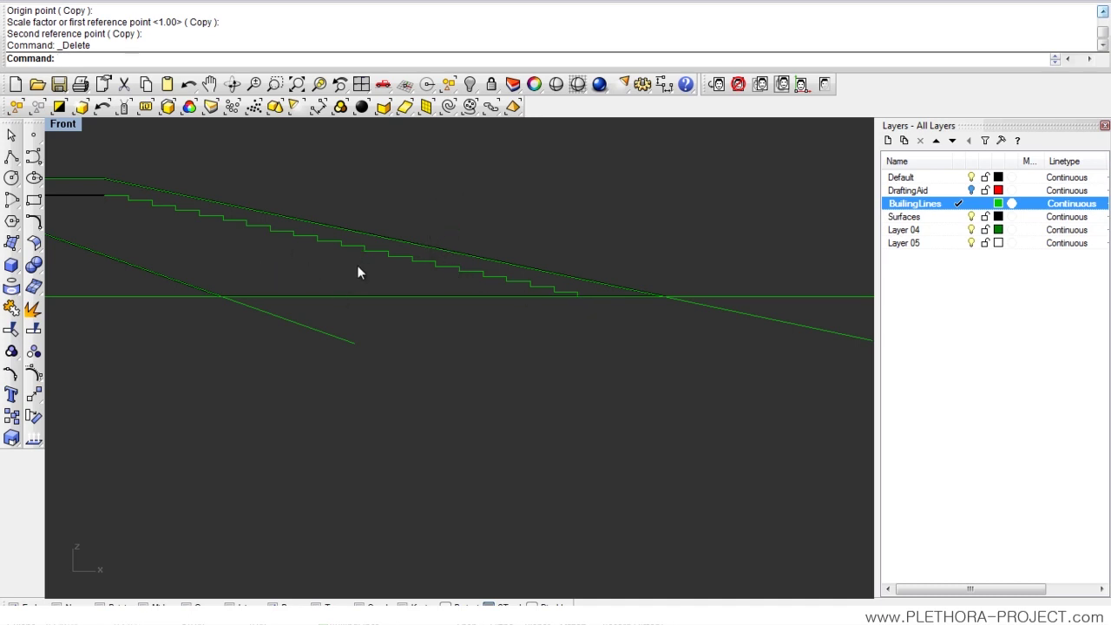
Examine the scaled stair profile in the Front viewport, from its lowest riser at the ground line up to the upper floor line.
scroll(705, 211, up, 8)
right_drag(400, 351, 547, 295)
scroll(533, 279, down, 4)
scroll(511, 321, up, 8)
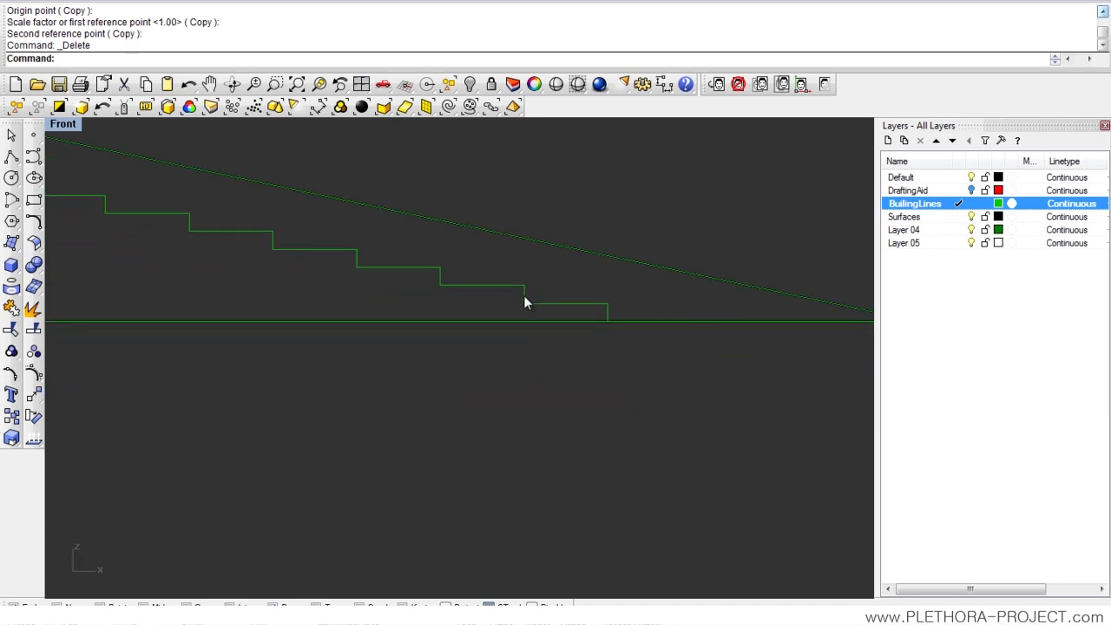
scroll(421, 286, down, 5)
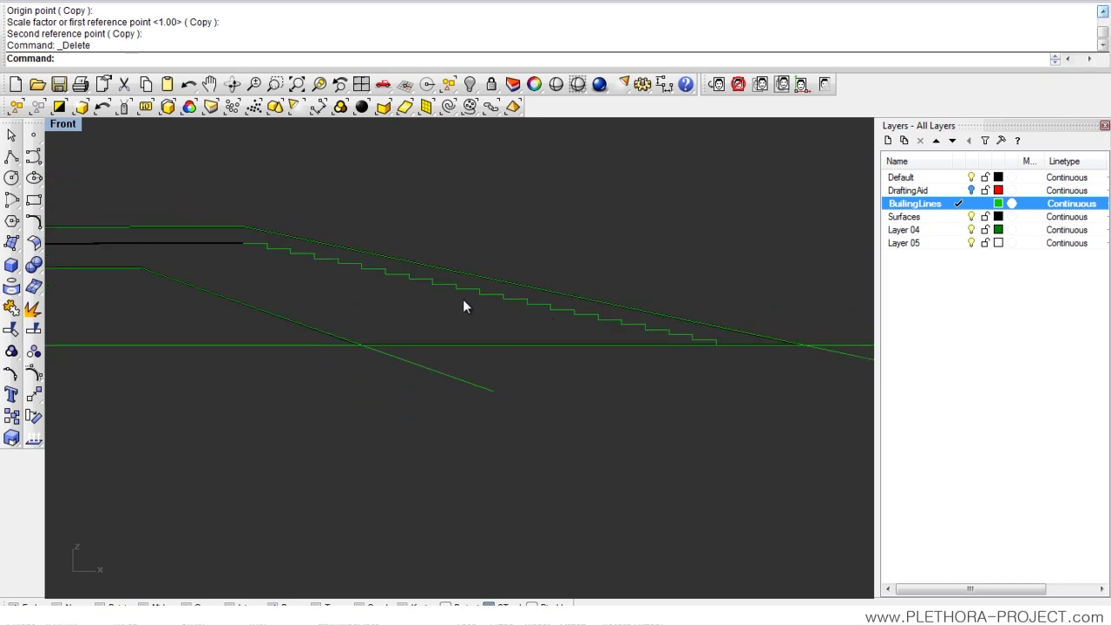
right_drag(465, 306, 449, 337)
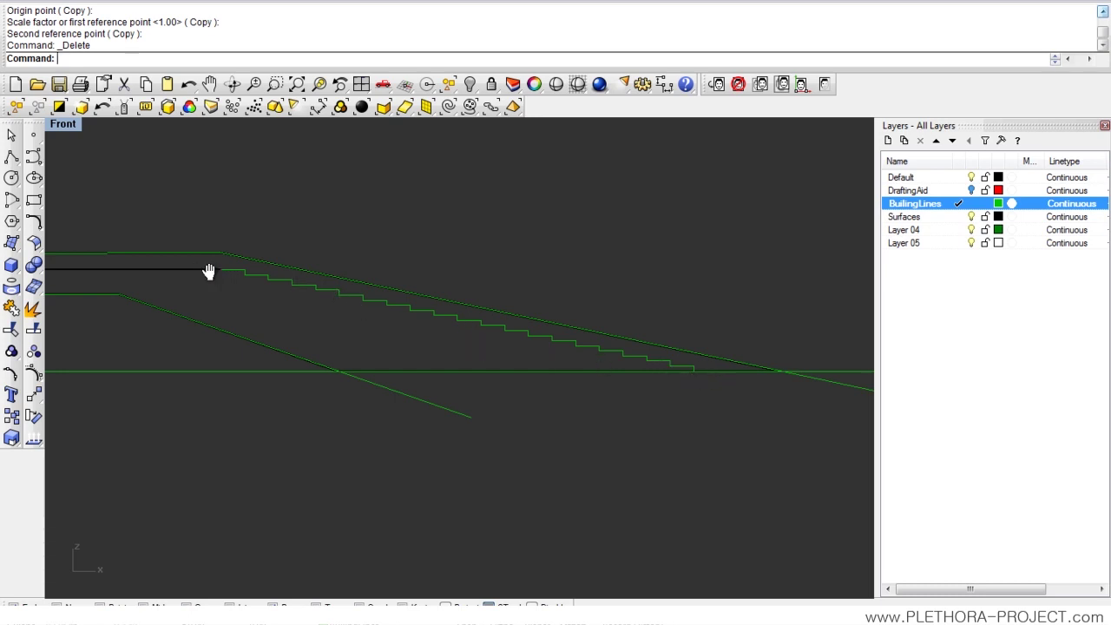
right_drag(209, 270, 484, 304)
scroll(308, 270, down, 6)
scroll(582, 257, down, 8)
scroll(551, 265, up, 3)
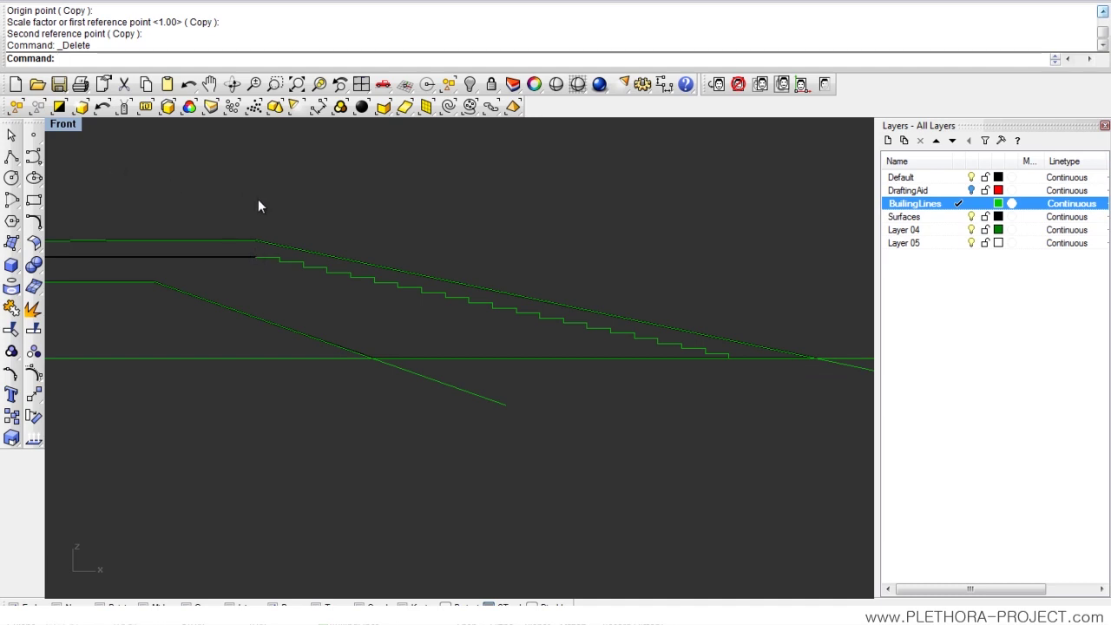
Maximize the Perspective viewport and delete the sloped ramp surface between the two side walls.
double_click(73, 129)
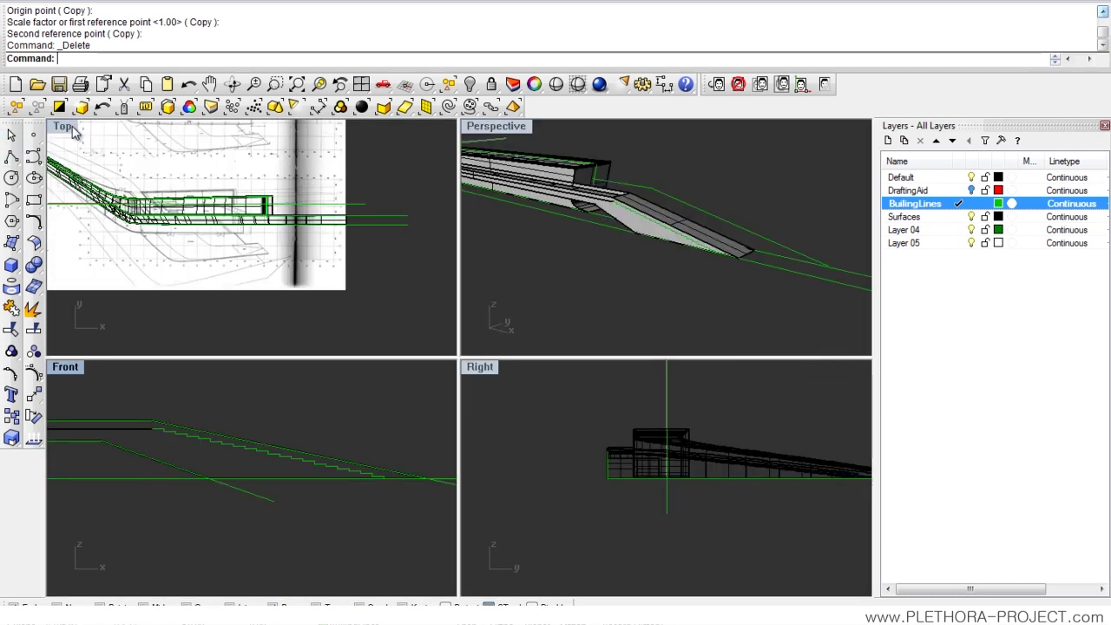
double_click(506, 128)
click(484, 322)
key(Delete)
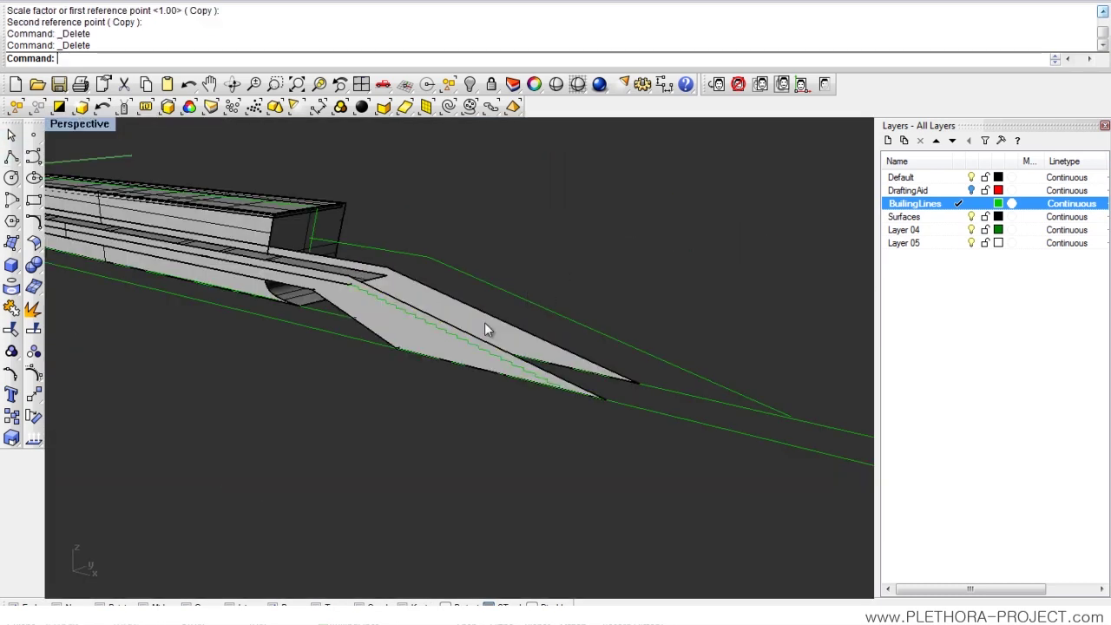
Extrude the stepped stair profile with ExtrudeCrv, BothSides set to Yes, far enough to pass through both sloping side walls.
right_drag(483, 322, 449, 295)
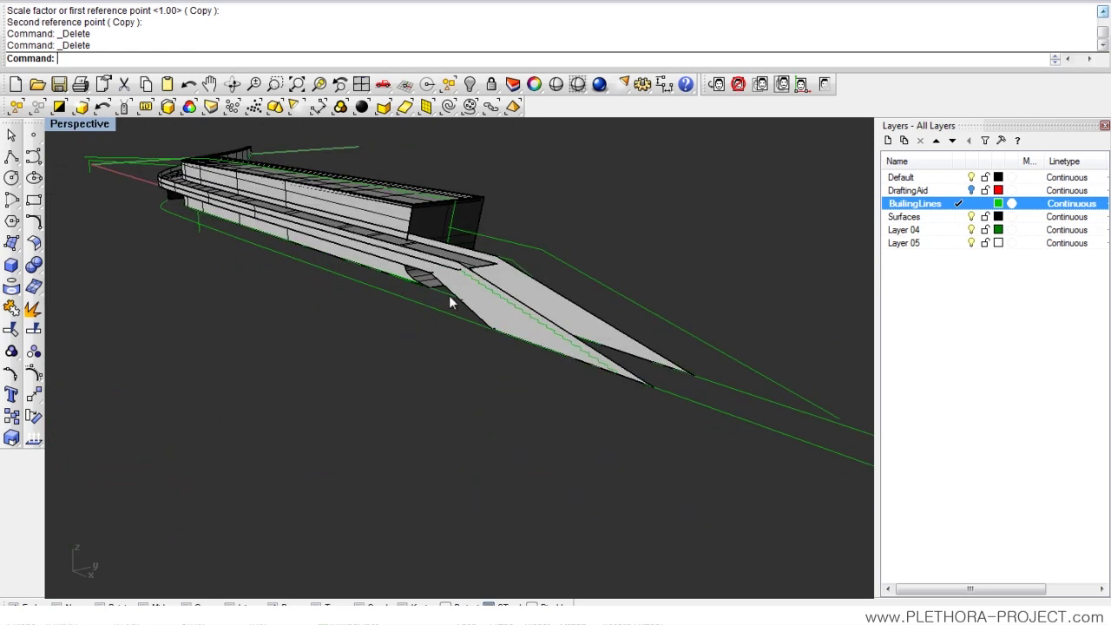
scroll(506, 256, up, 5)
click(547, 243)
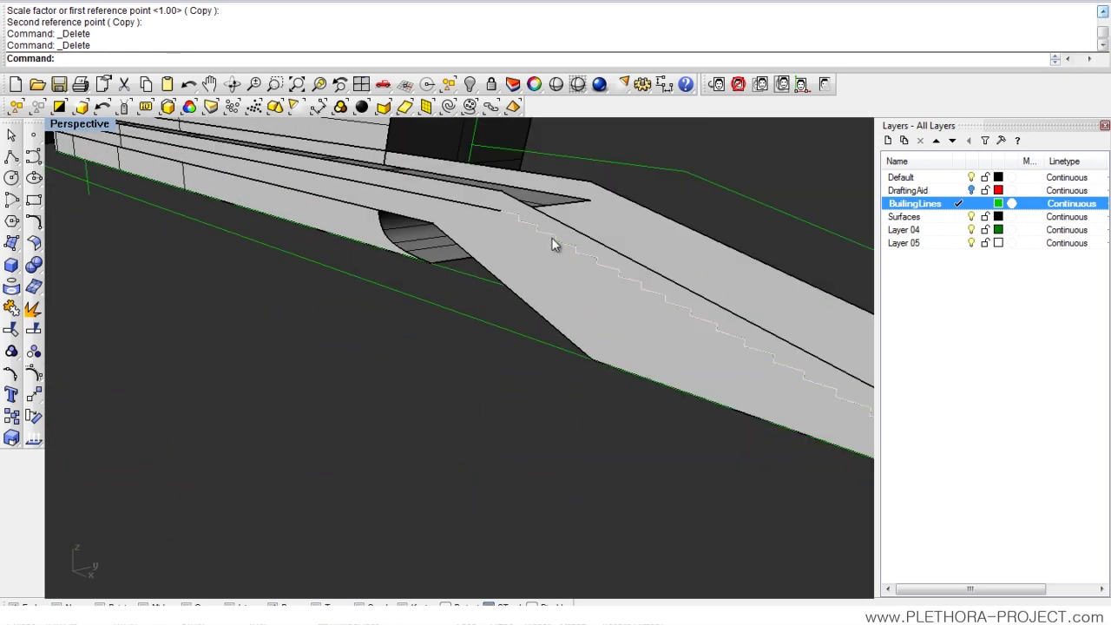
click(597, 280)
right_drag(550, 322, 475, 340)
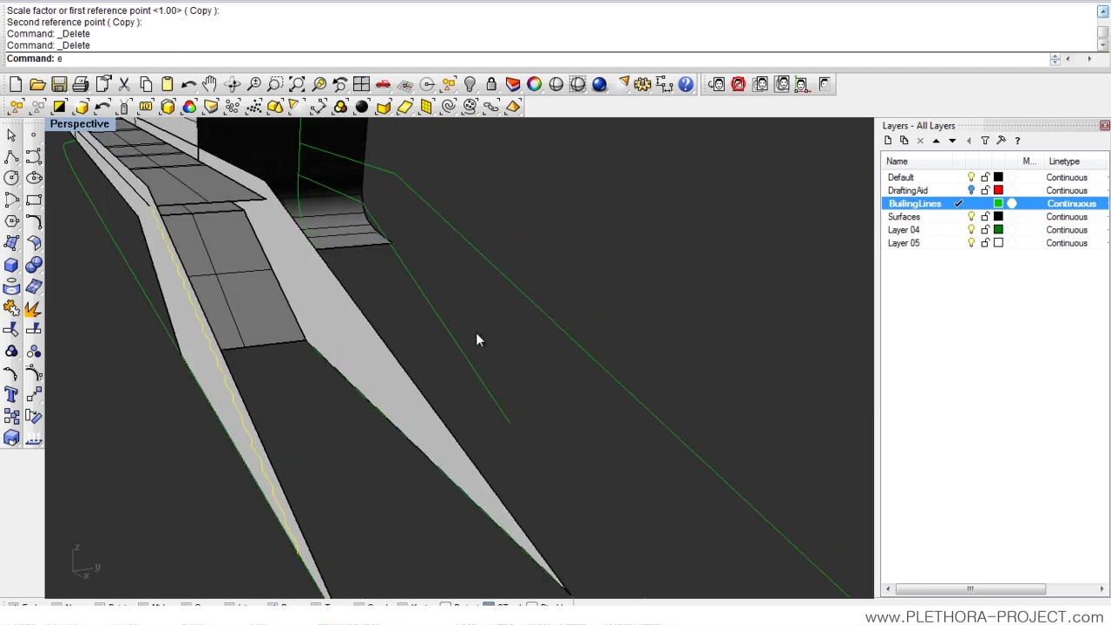
text(rudeCrv)
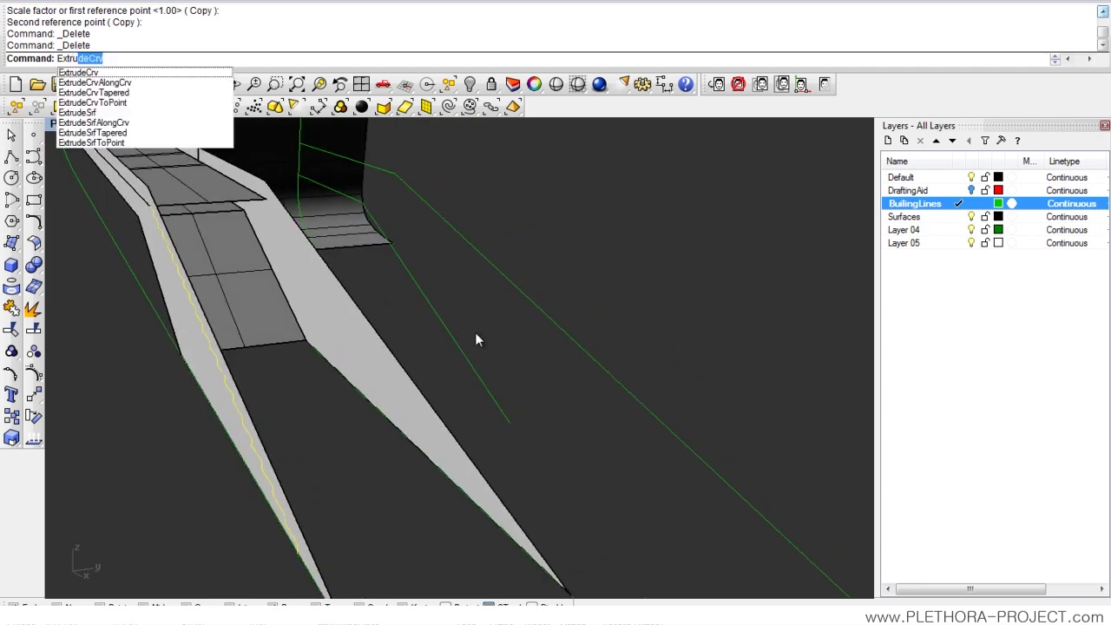
key(Return)
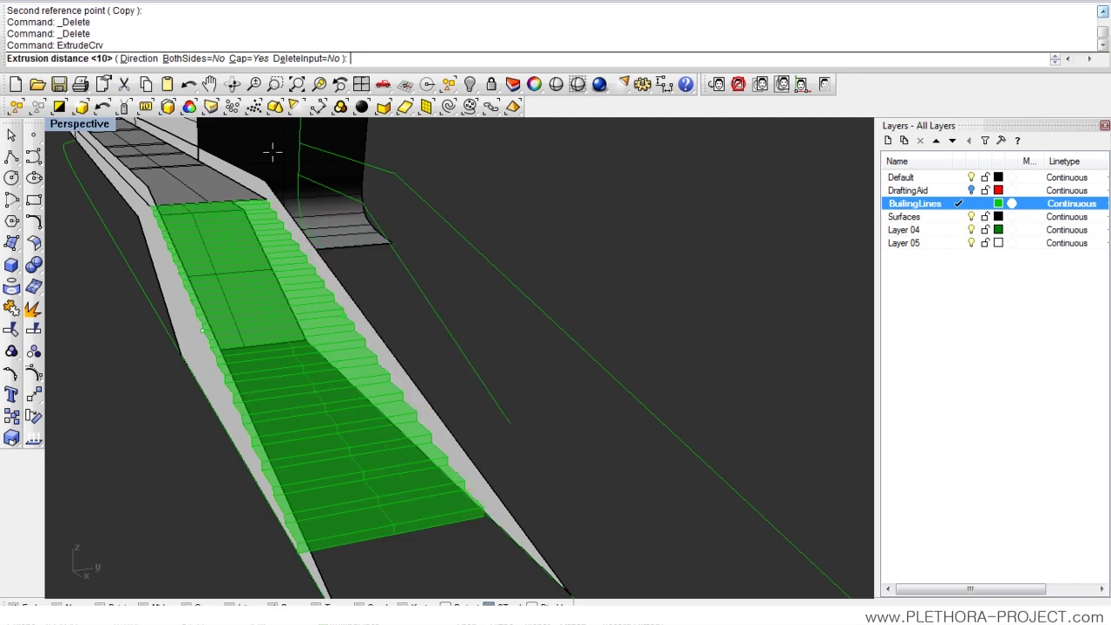
click(191, 58)
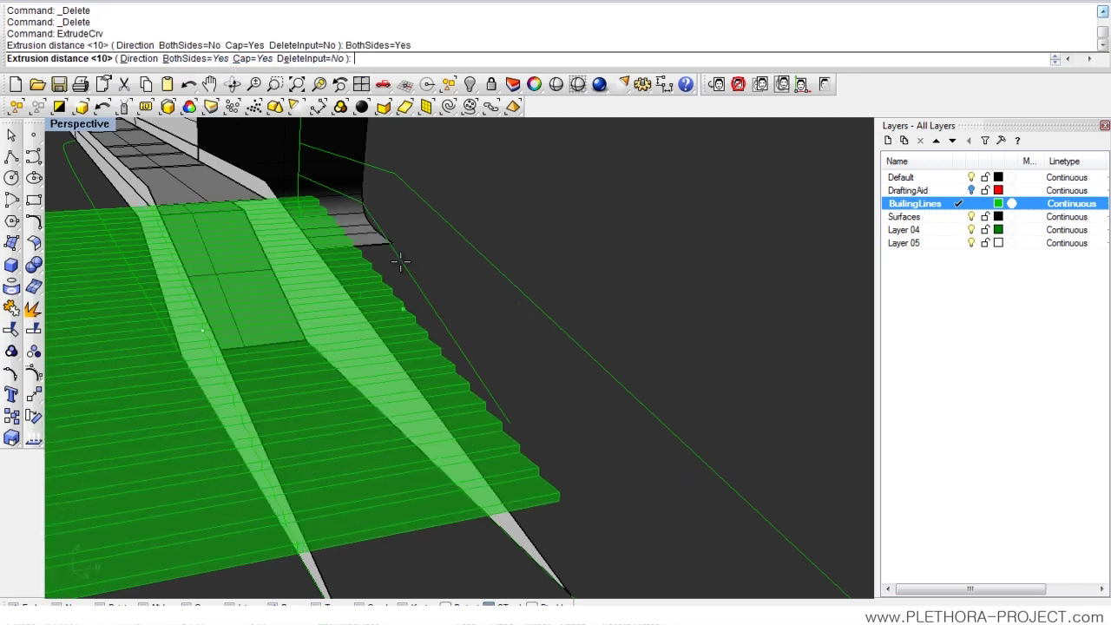
right_drag(412, 261, 351, 281)
scroll(352, 279, up, 2)
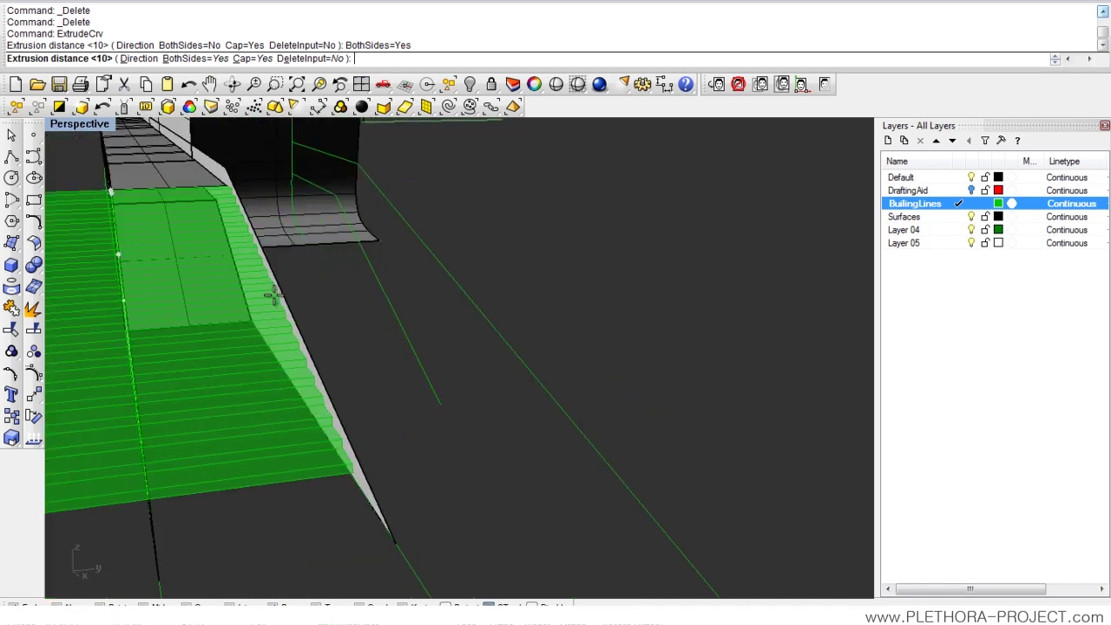
click(318, 287)
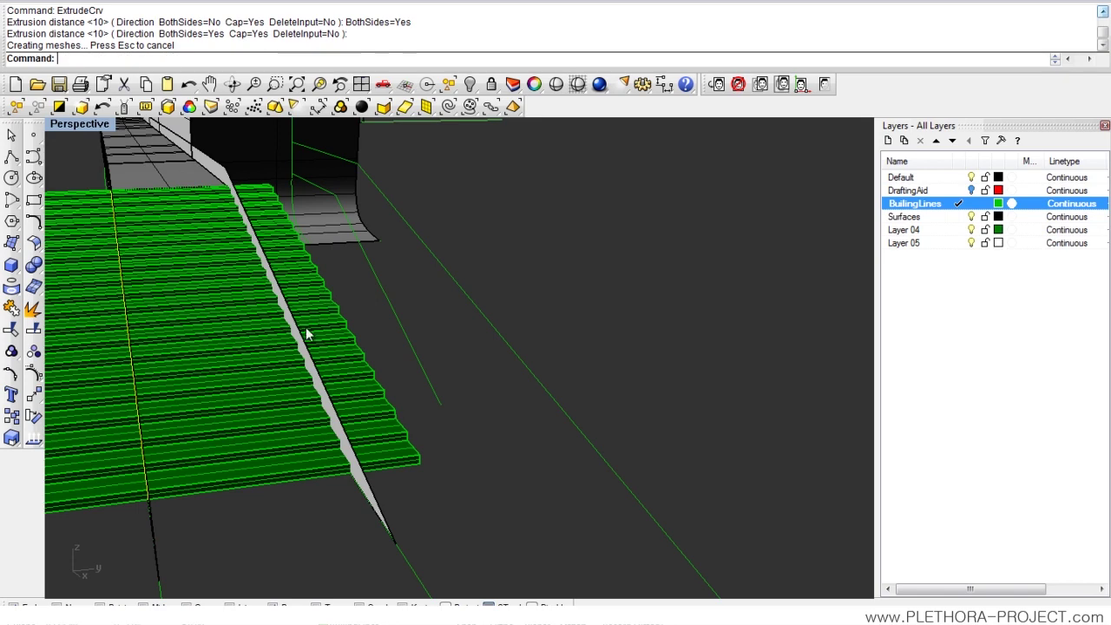
Move the extruded stair surface to the Surfaces layer and clear the selection.
scroll(307, 333, down, 7)
right_drag(292, 332, 475, 316)
scroll(422, 317, up, 4)
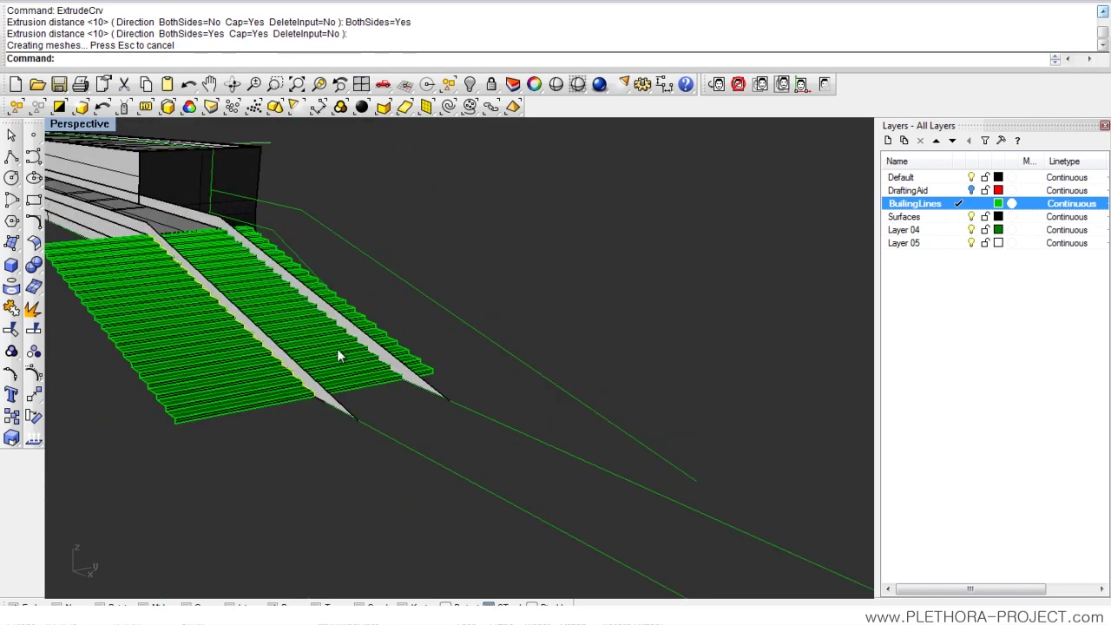
click(385, 353)
click(904, 216)
right_click(920, 216)
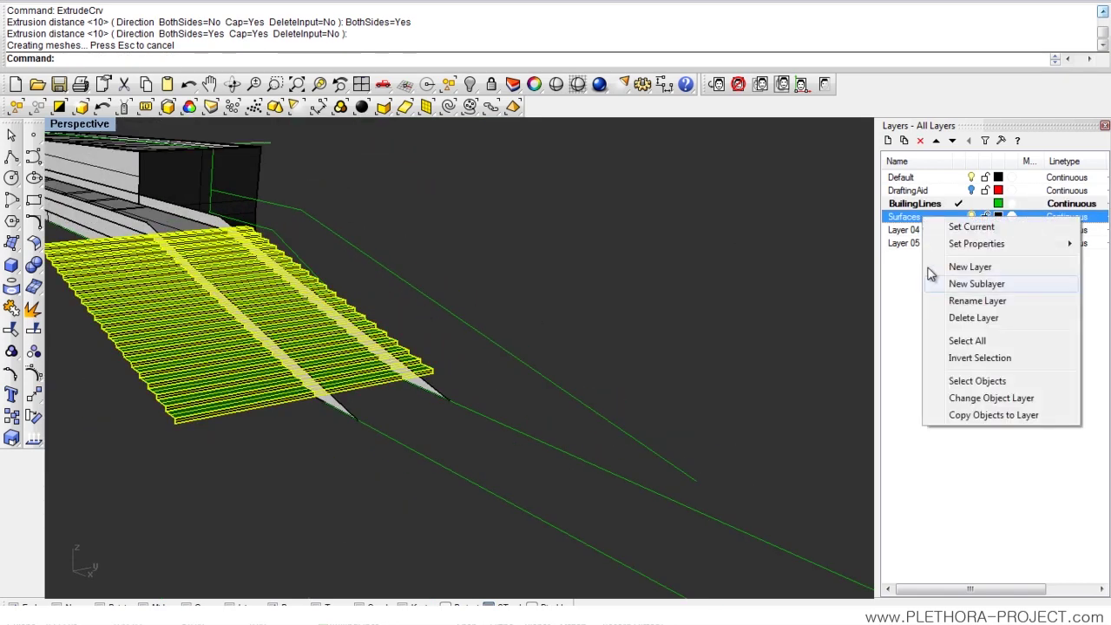
click(961, 397)
click(478, 340)
Trim away the stair overhang outside the near side wall, using the wall surface along the stair profile as the cutting object.
right_drag(485, 272, 515, 253)
scroll(514, 254, up, 2)
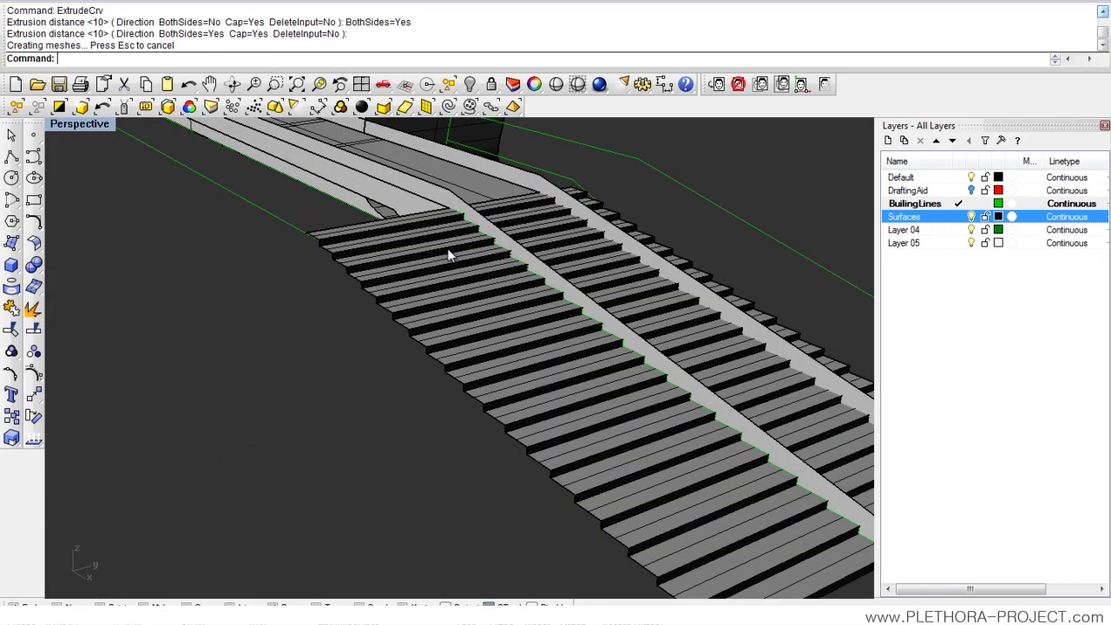
scroll(449, 254, up, 2)
scroll(438, 243, down, 4)
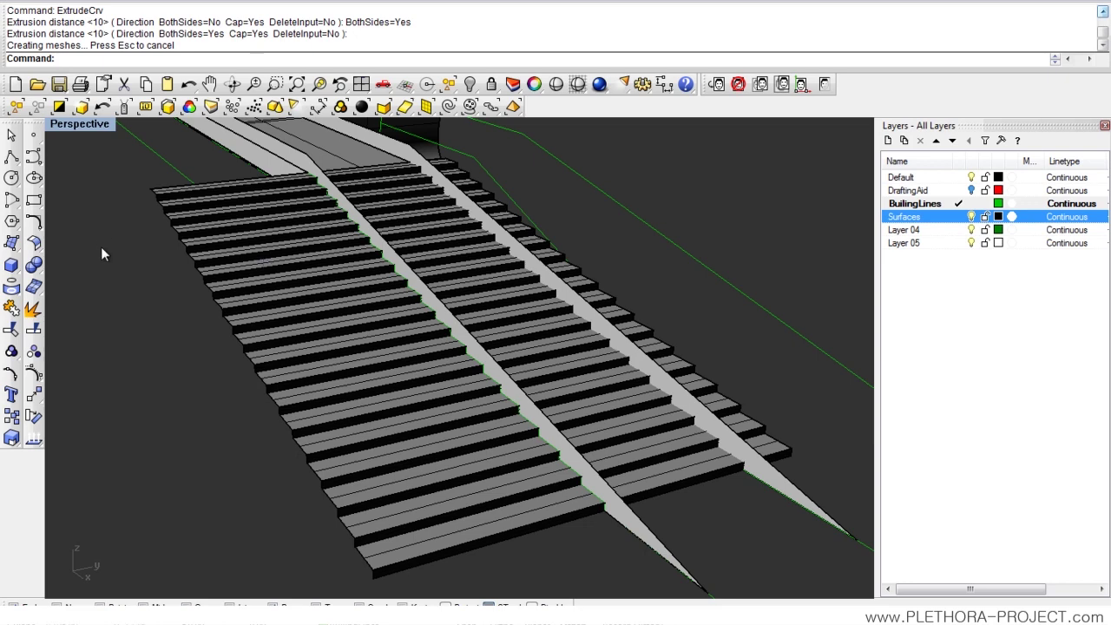
click(13, 329)
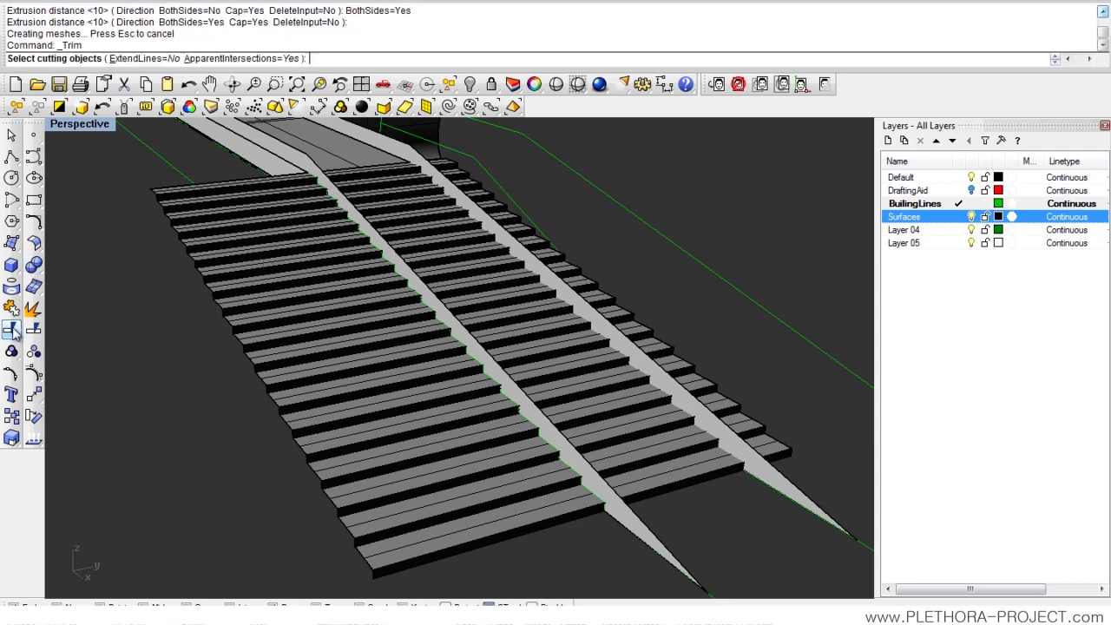
shift+right_drag(152, 278, 180, 338)
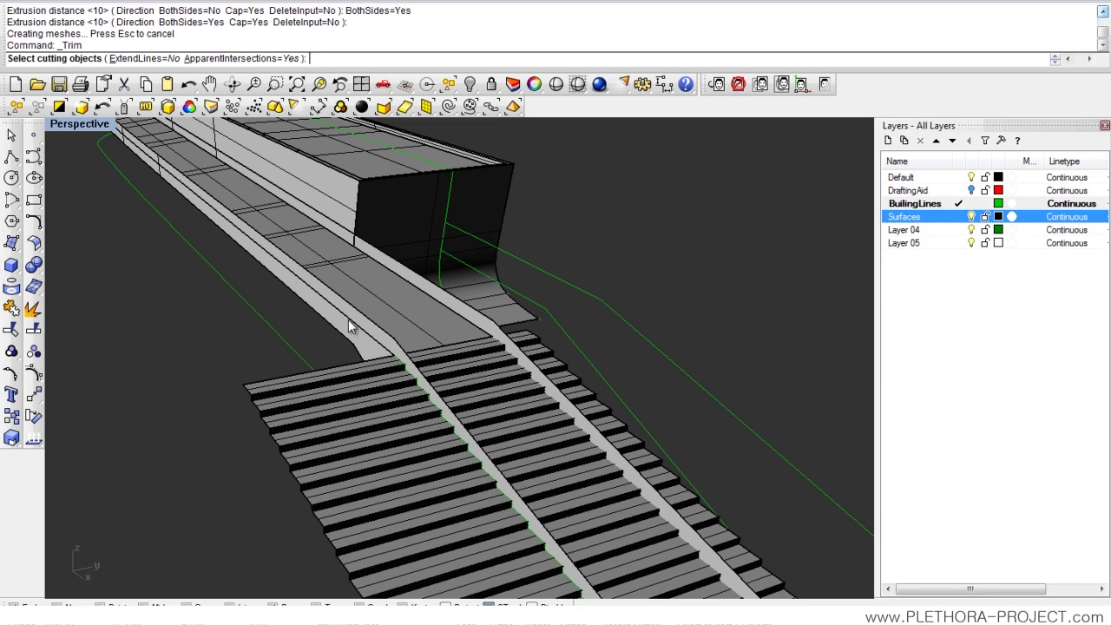
click(386, 363)
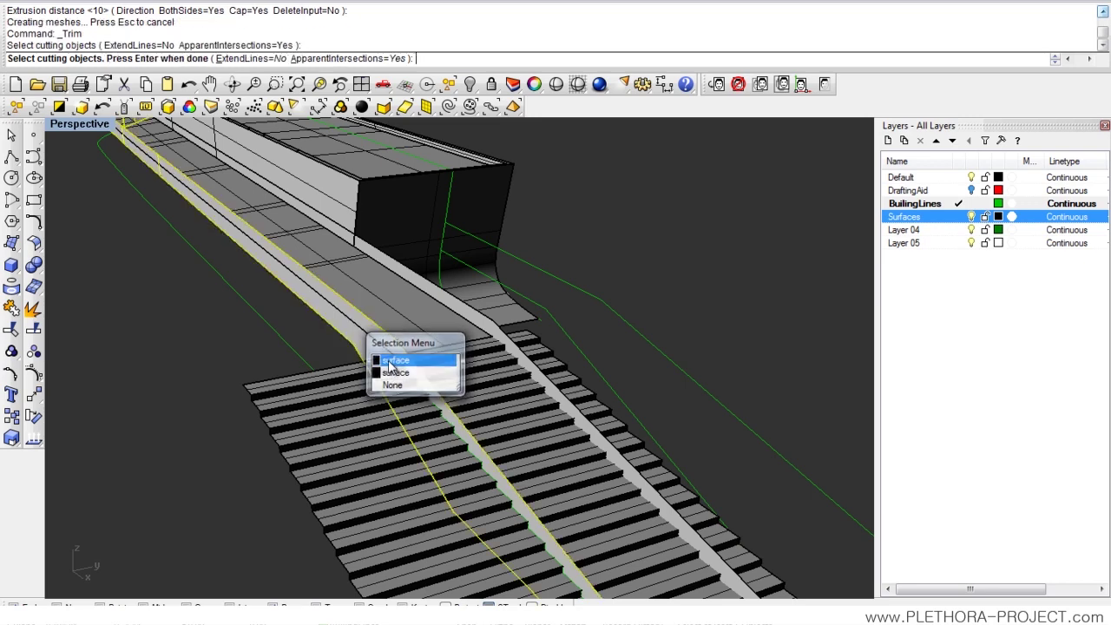
click(389, 364)
shift+right_drag(373, 363, 329, 247)
right_click(319, 322)
click(302, 337)
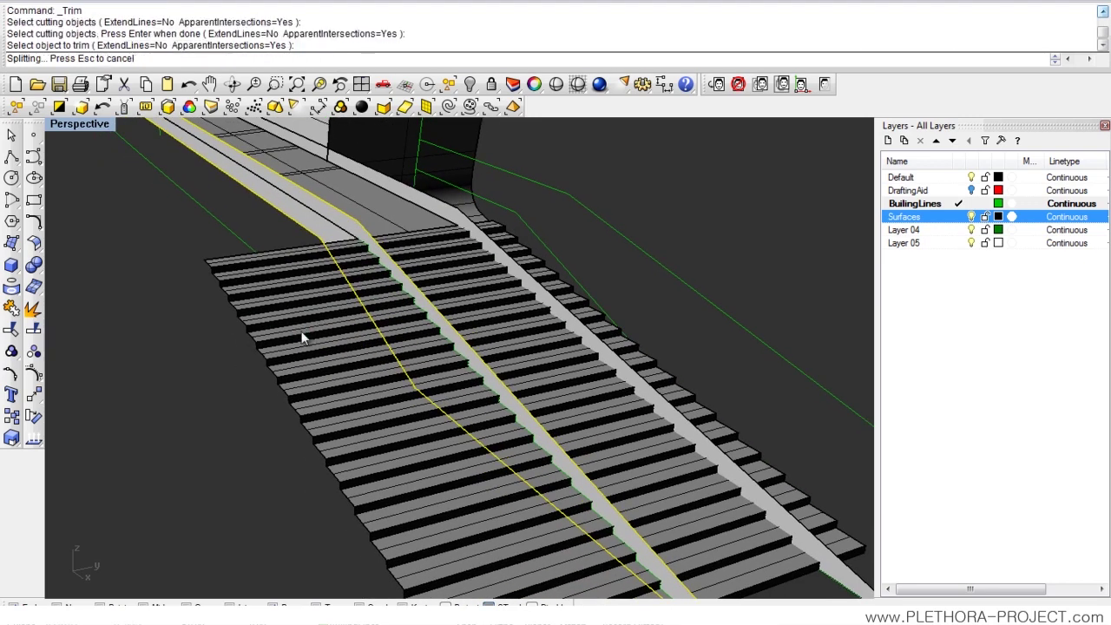
right_drag(345, 337, 278, 291)
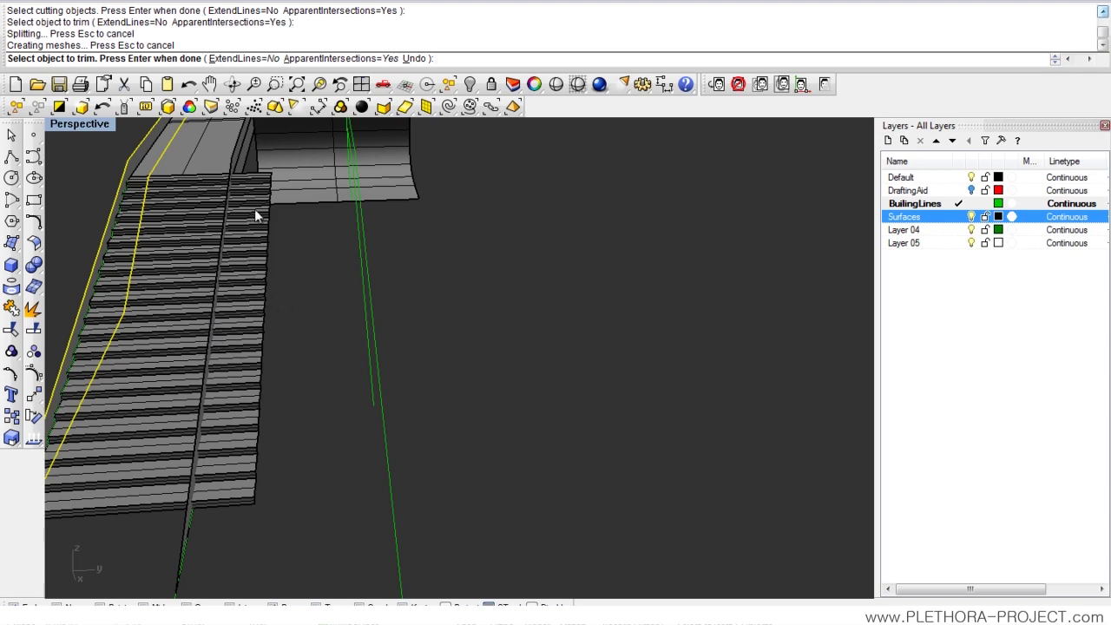
key(Return)
Trim away the remaining stair overhang outside the opposite side wall, using that wall surface as the cutting object.
right_drag(261, 292, 325, 291)
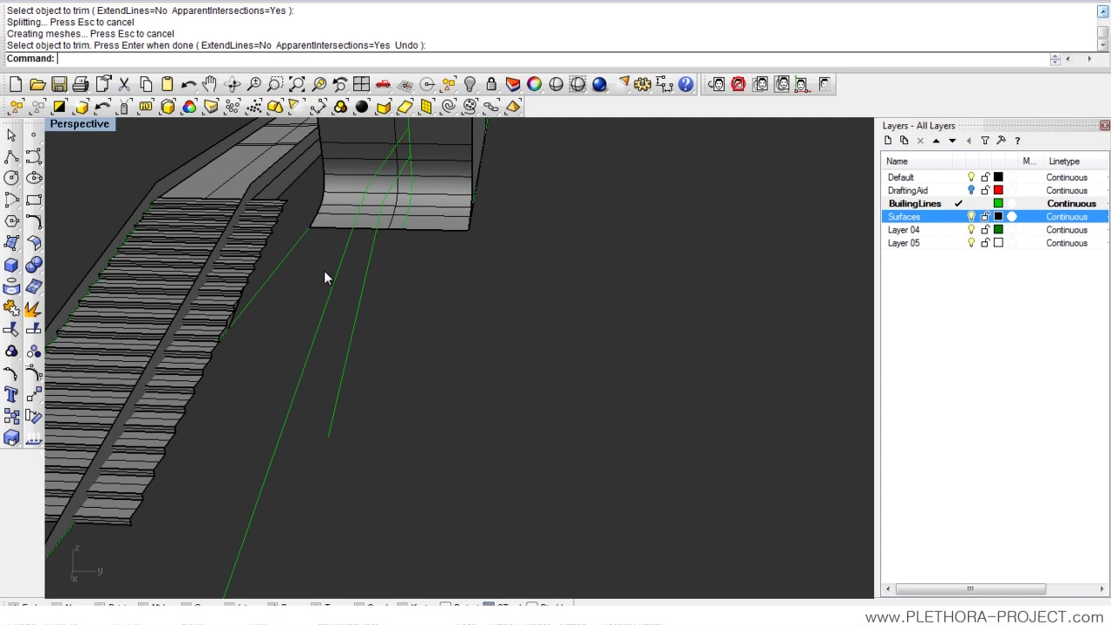
right_click(271, 281)
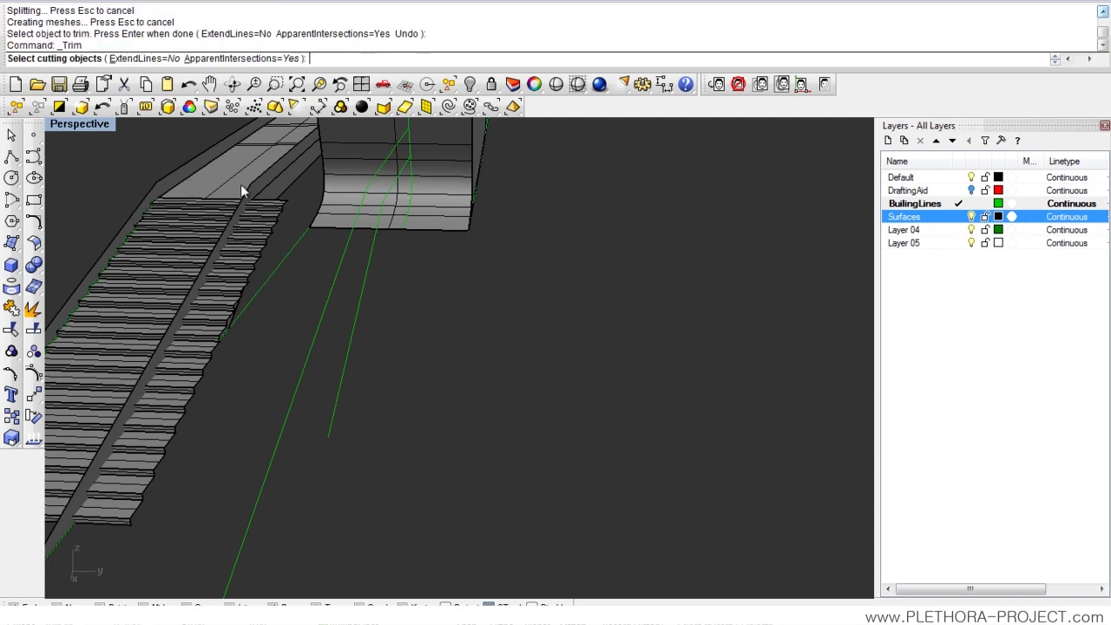
click(276, 190)
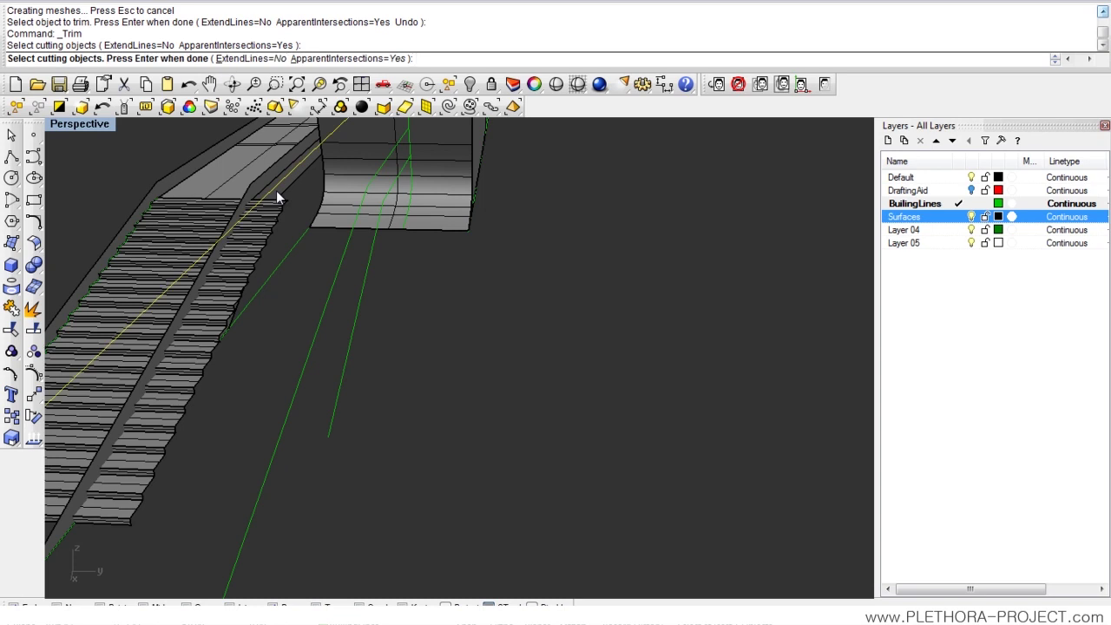
click(270, 172)
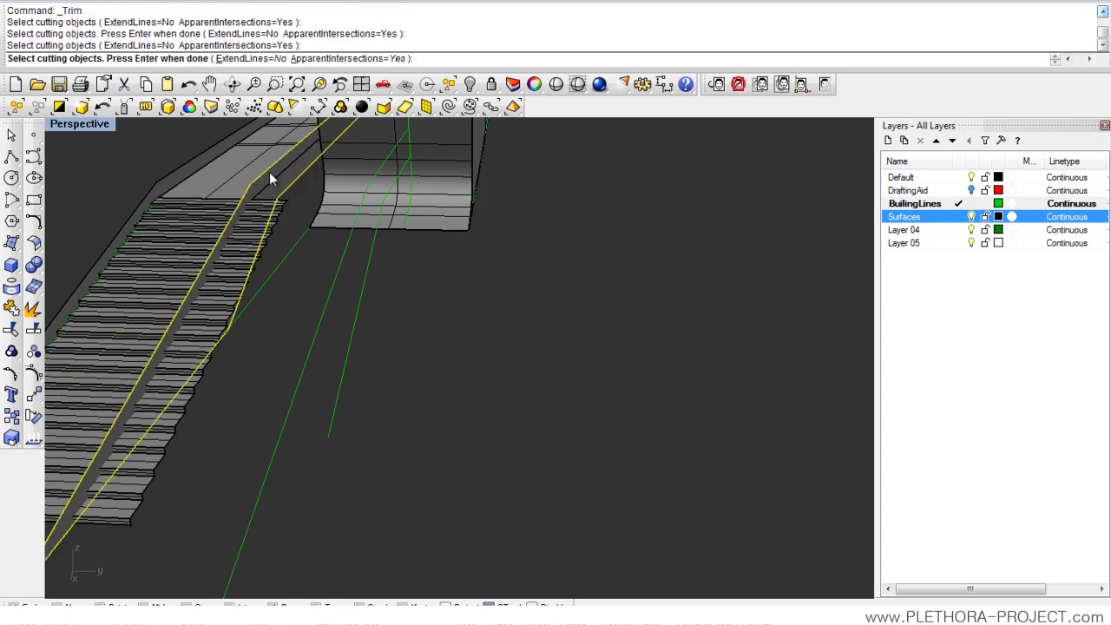
right_drag(297, 181, 350, 196)
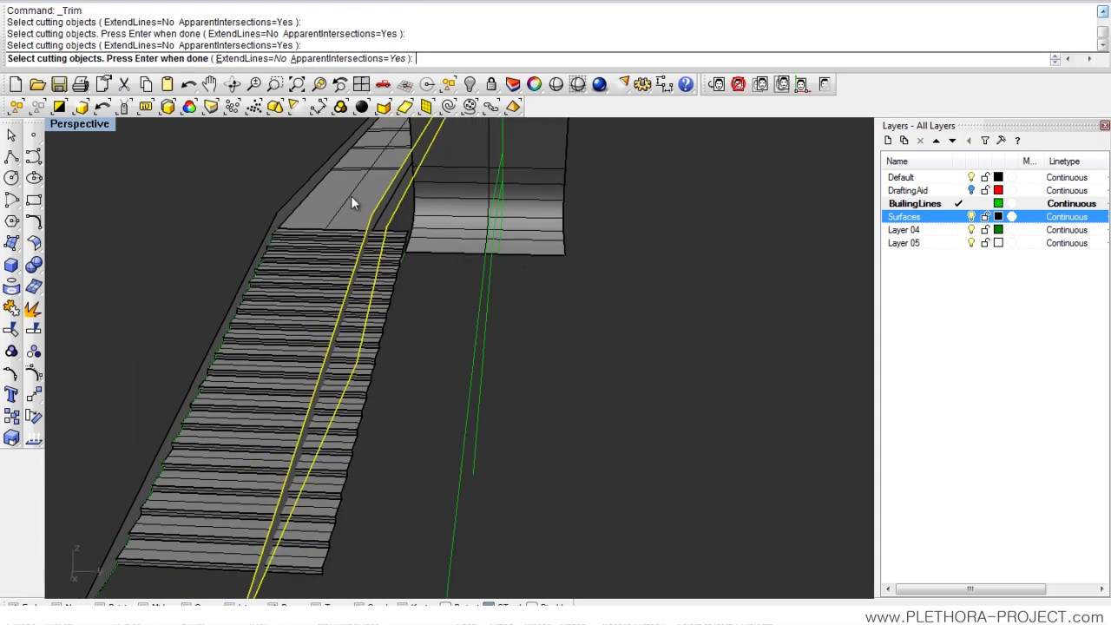
key(Return)
click(398, 243)
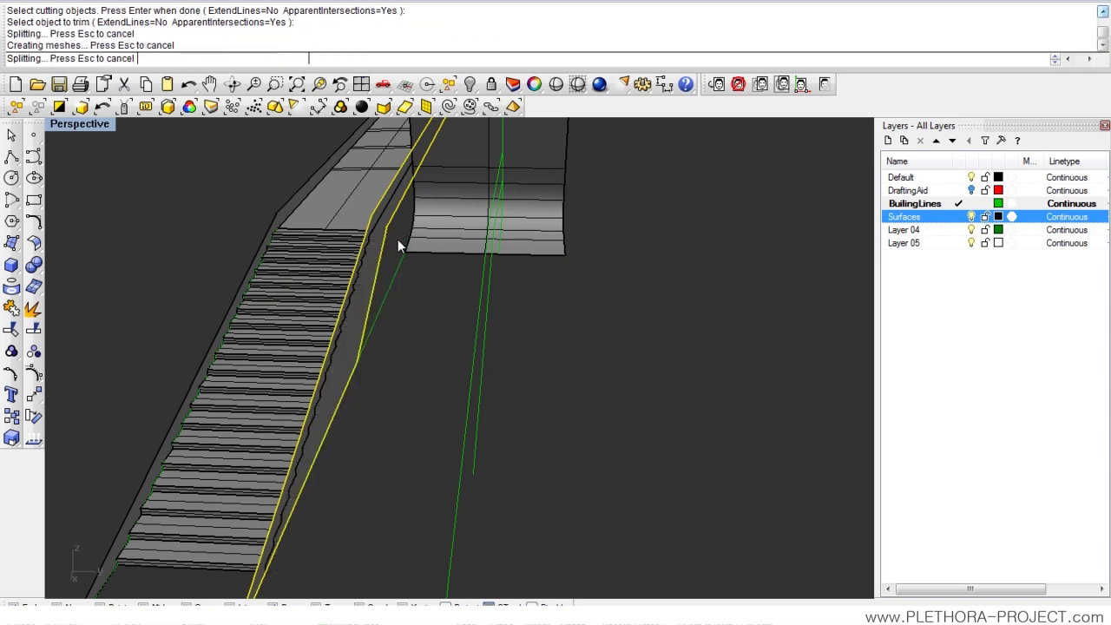
right_drag(391, 259, 444, 255)
key(Return)
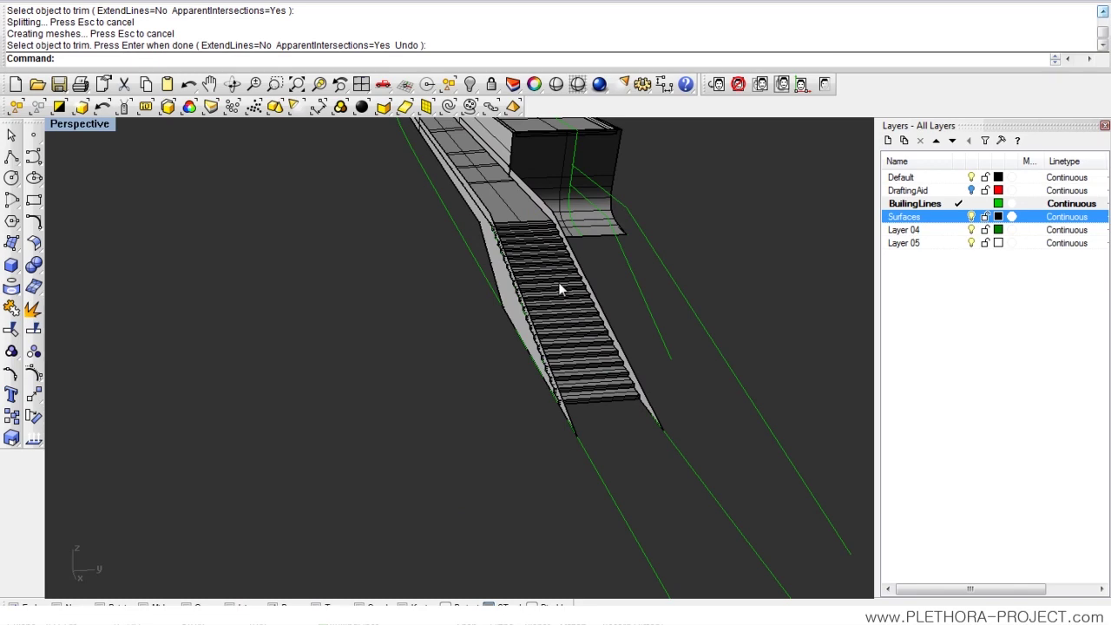
Zoom to the selected trimmed stairs and examine how they fit between the two side walls.
click(562, 289)
click(612, 349)
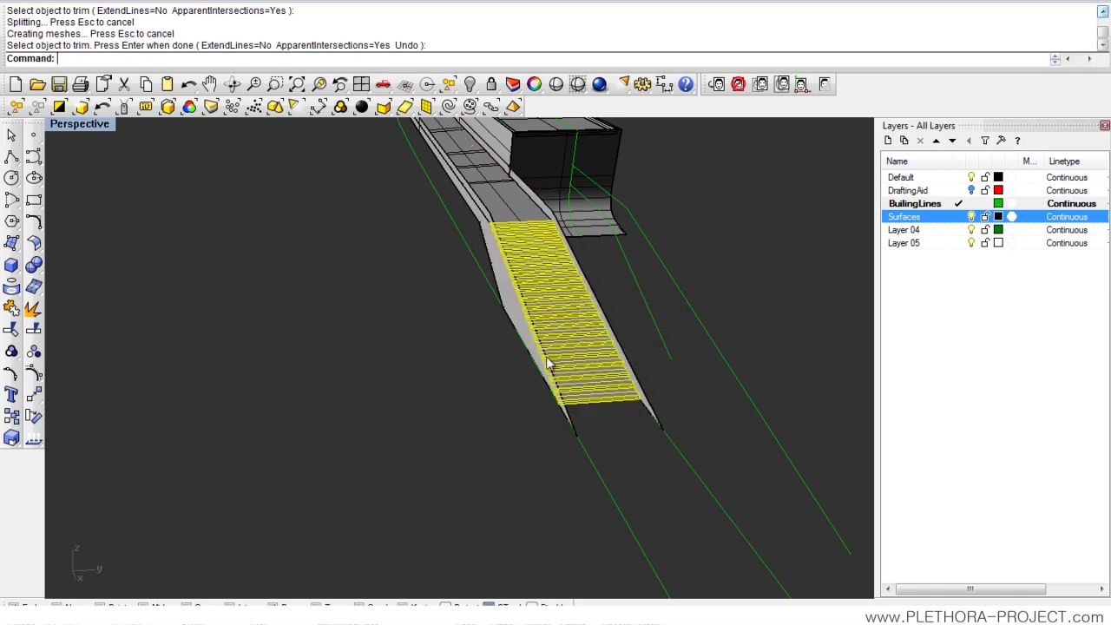
right_drag(547, 365, 586, 327)
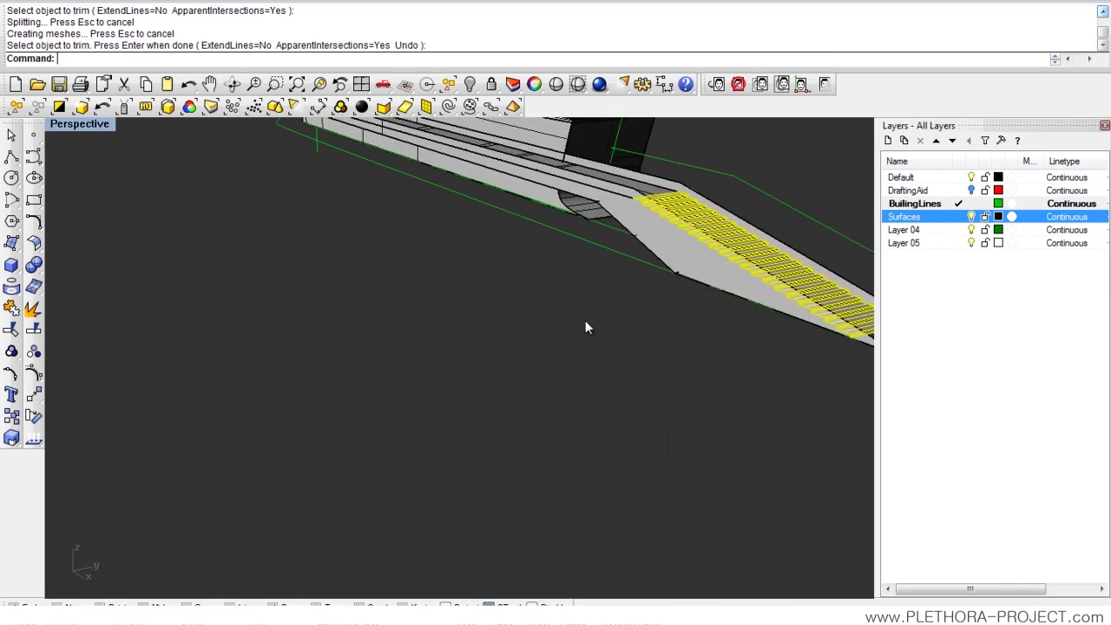
text(z)
key(Return)
text(s)
key(Return)
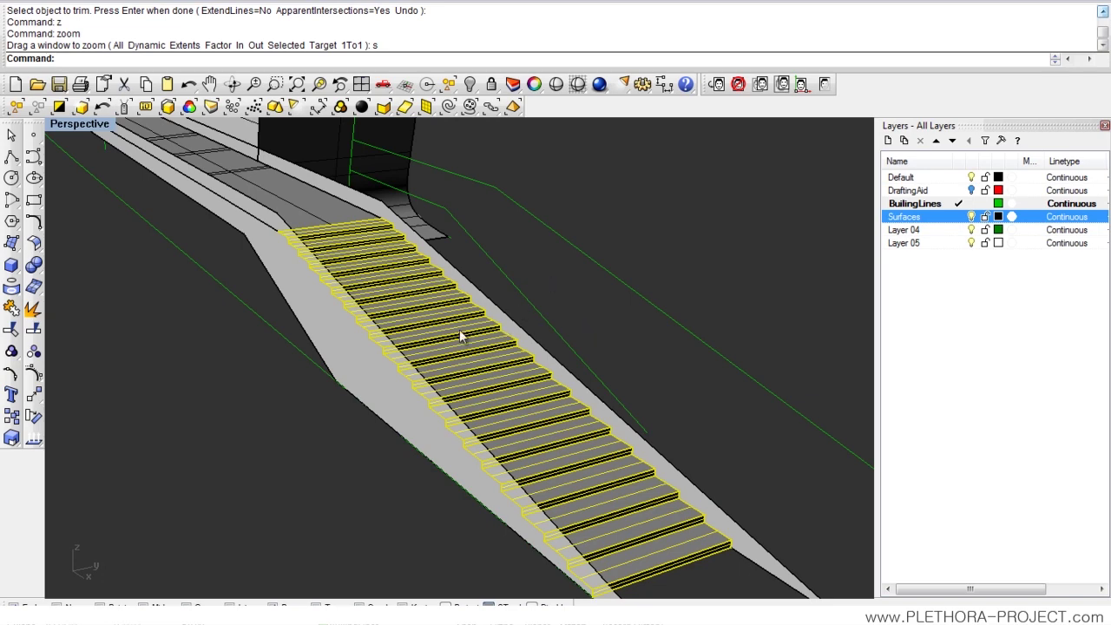
right_drag(467, 332, 420, 320)
click(275, 280)
right_drag(338, 323, 389, 328)
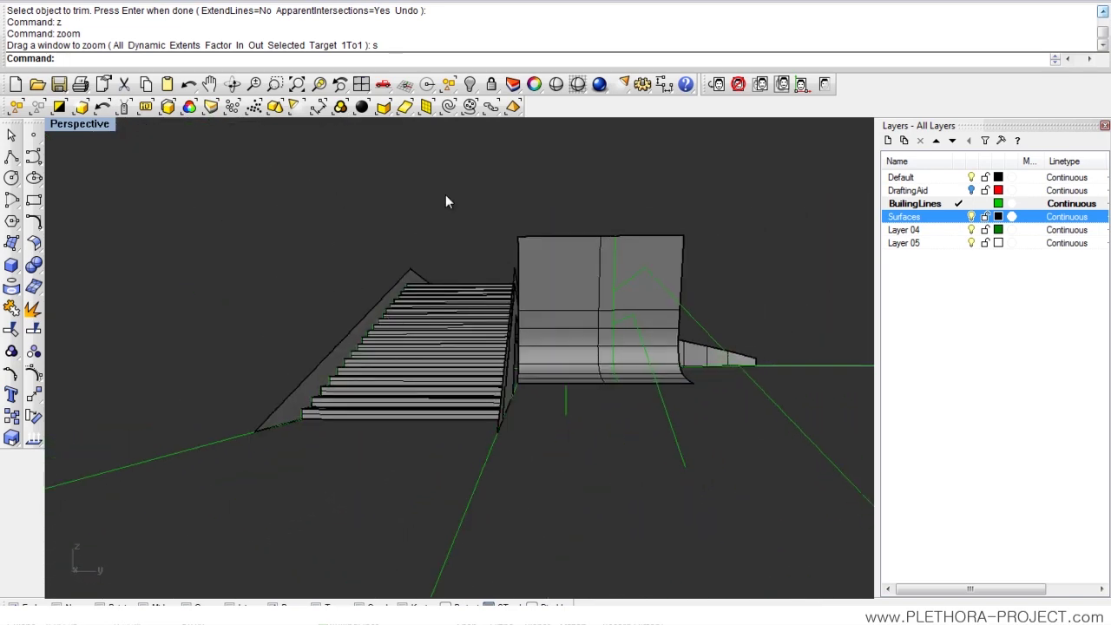
Preview the model with the Shade command and examine the stairs and building from the front and side.
click(556, 84)
mouse_move(531, 142)
right_down()
mouse_move(405, 350)
mouse_move(405, 446)
right_up()
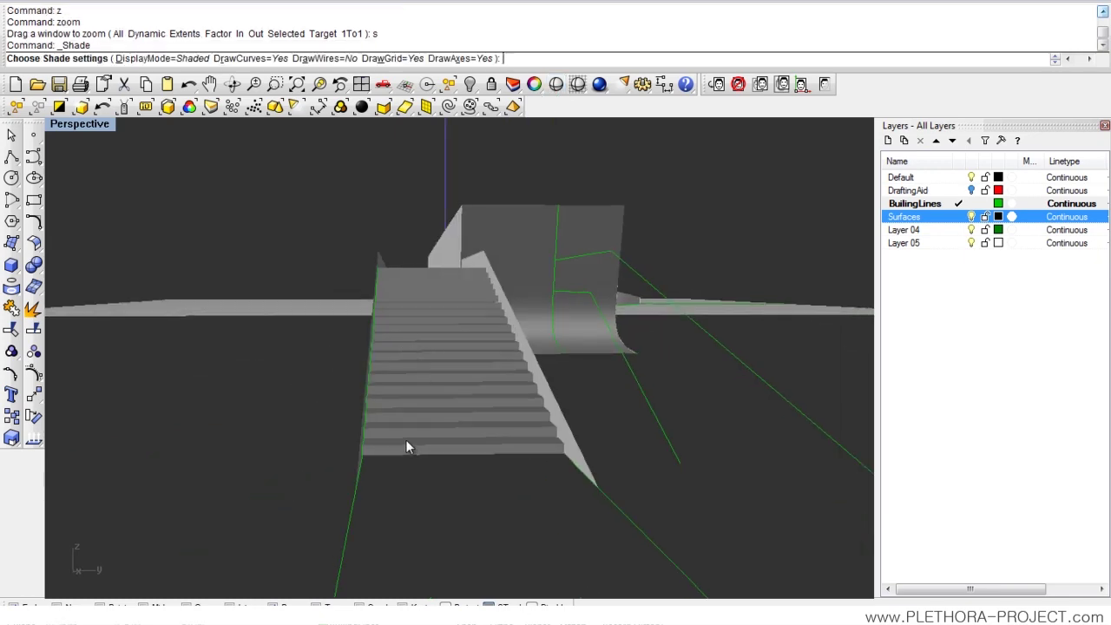
mouse_move(527, 432)
right_down()
mouse_move(563, 422)
mouse_move(548, 422)
mouse_move(513, 461)
mouse_move(486, 451)
mouse_move(422, 347)
mouse_move(544, 350)
mouse_move(503, 367)
mouse_move(580, 393)
mouse_move(526, 411)
mouse_move(329, 354)
mouse_move(260, 385)
mouse_move(371, 309)
mouse_move(248, 315)
mouse_move(391, 310)
mouse_move(322, 290)
mouse_move(328, 309)
mouse_move(384, 256)
mouse_move(407, 251)
mouse_move(359, 243)
mouse_move(483, 272)
mouse_move(330, 265)
mouse_move(452, 271)
mouse_move(457, 304)
mouse_move(441, 292)
mouse_move(527, 328)
mouse_move(485, 405)
right_up()
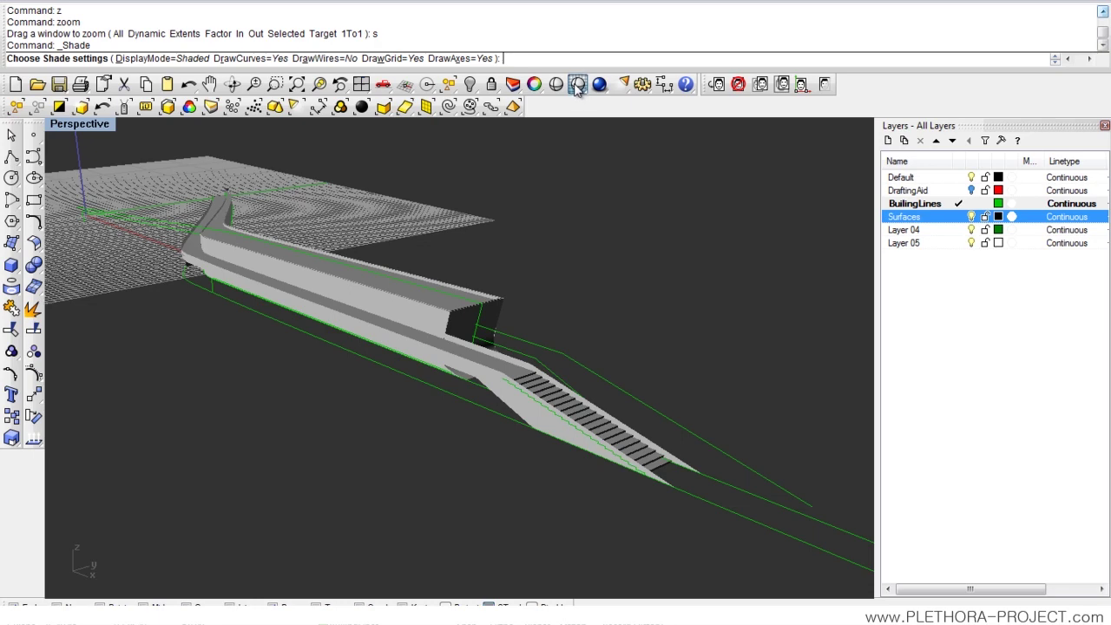